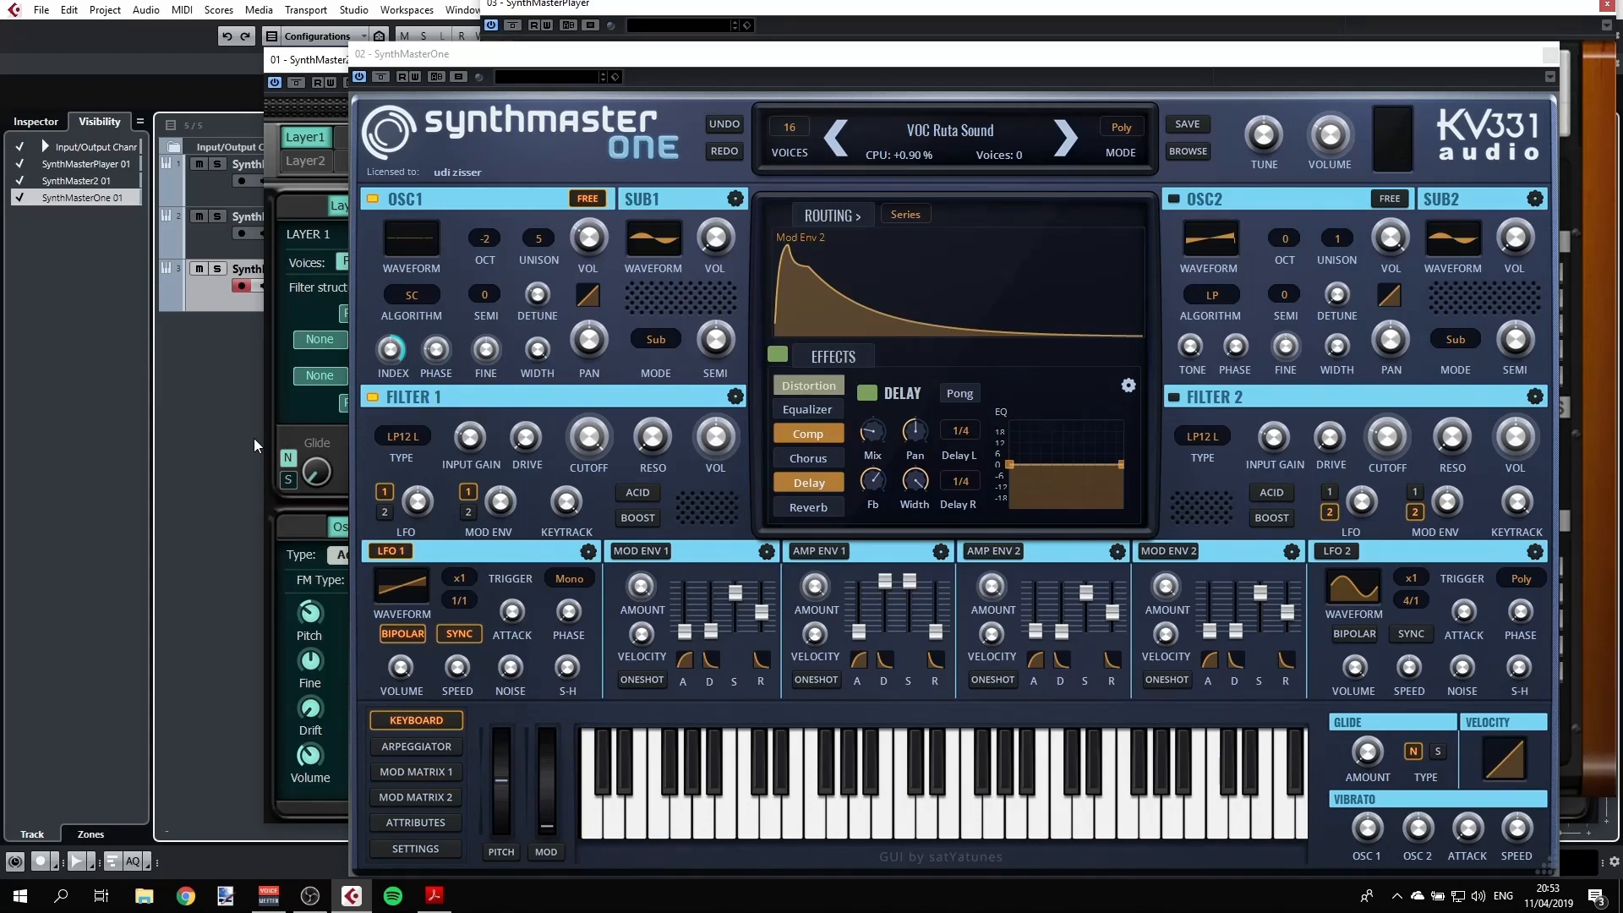
Bring the SynthMaster 2 and SynthMaster Player plug-in windows forward in turn to compare their interfaces, finishing on SynthMaster Player
{"action": "left_click", "coordinate": [328, 135]}
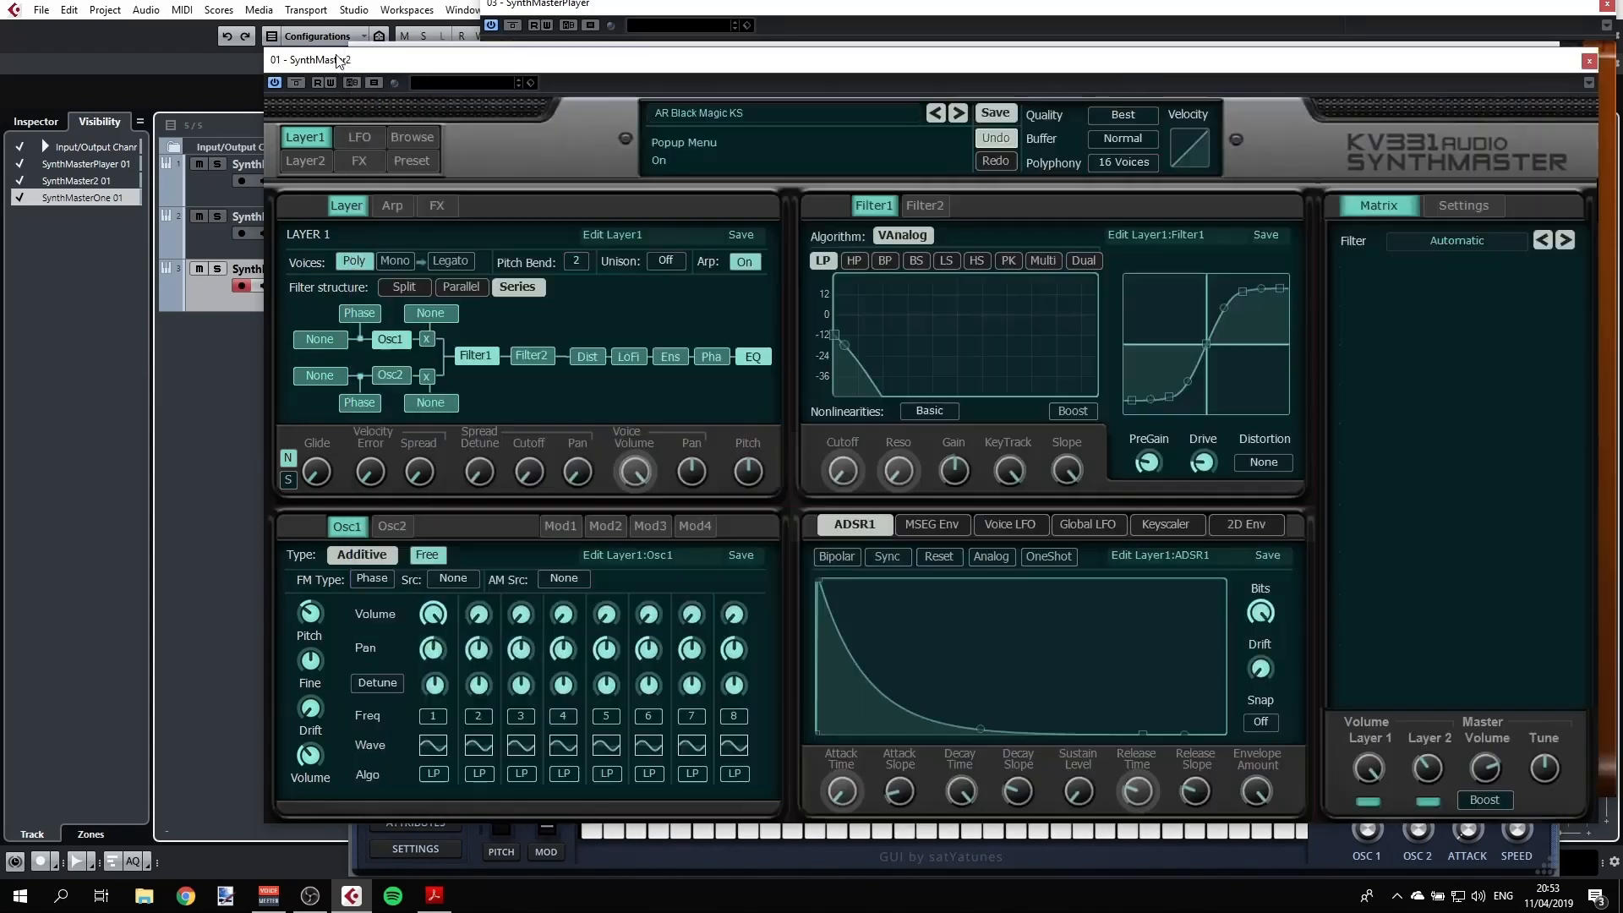
{"action": "left_click", "coordinate": [636, 8]}
{"action": "left_click", "coordinate": [429, 61]}
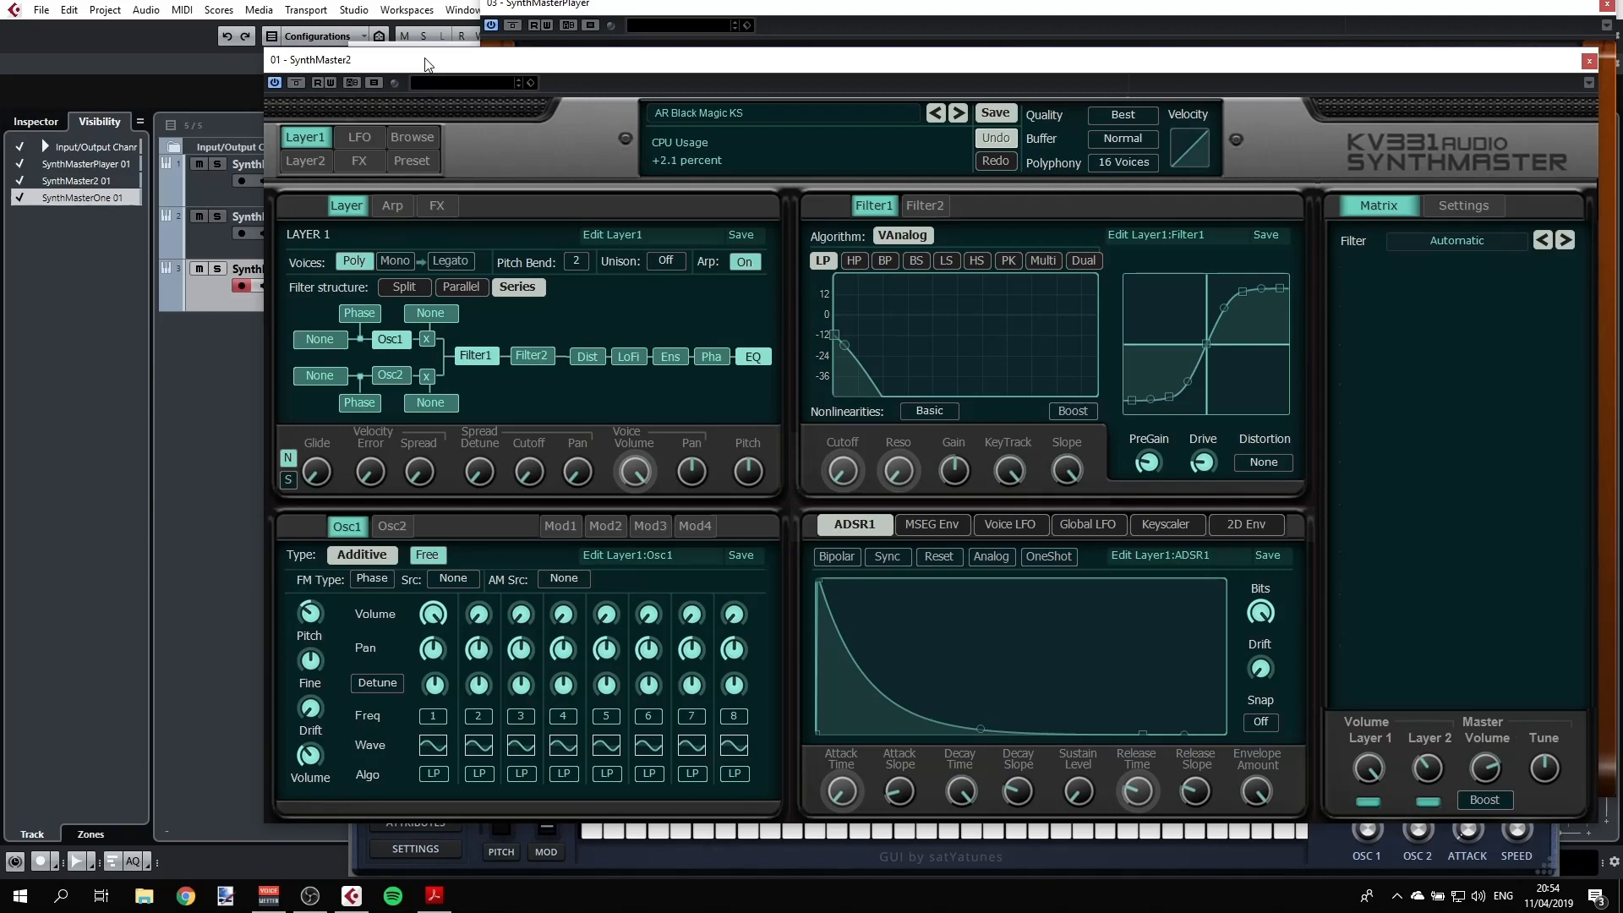
{"action": "left_click", "coordinate": [606, 7]}
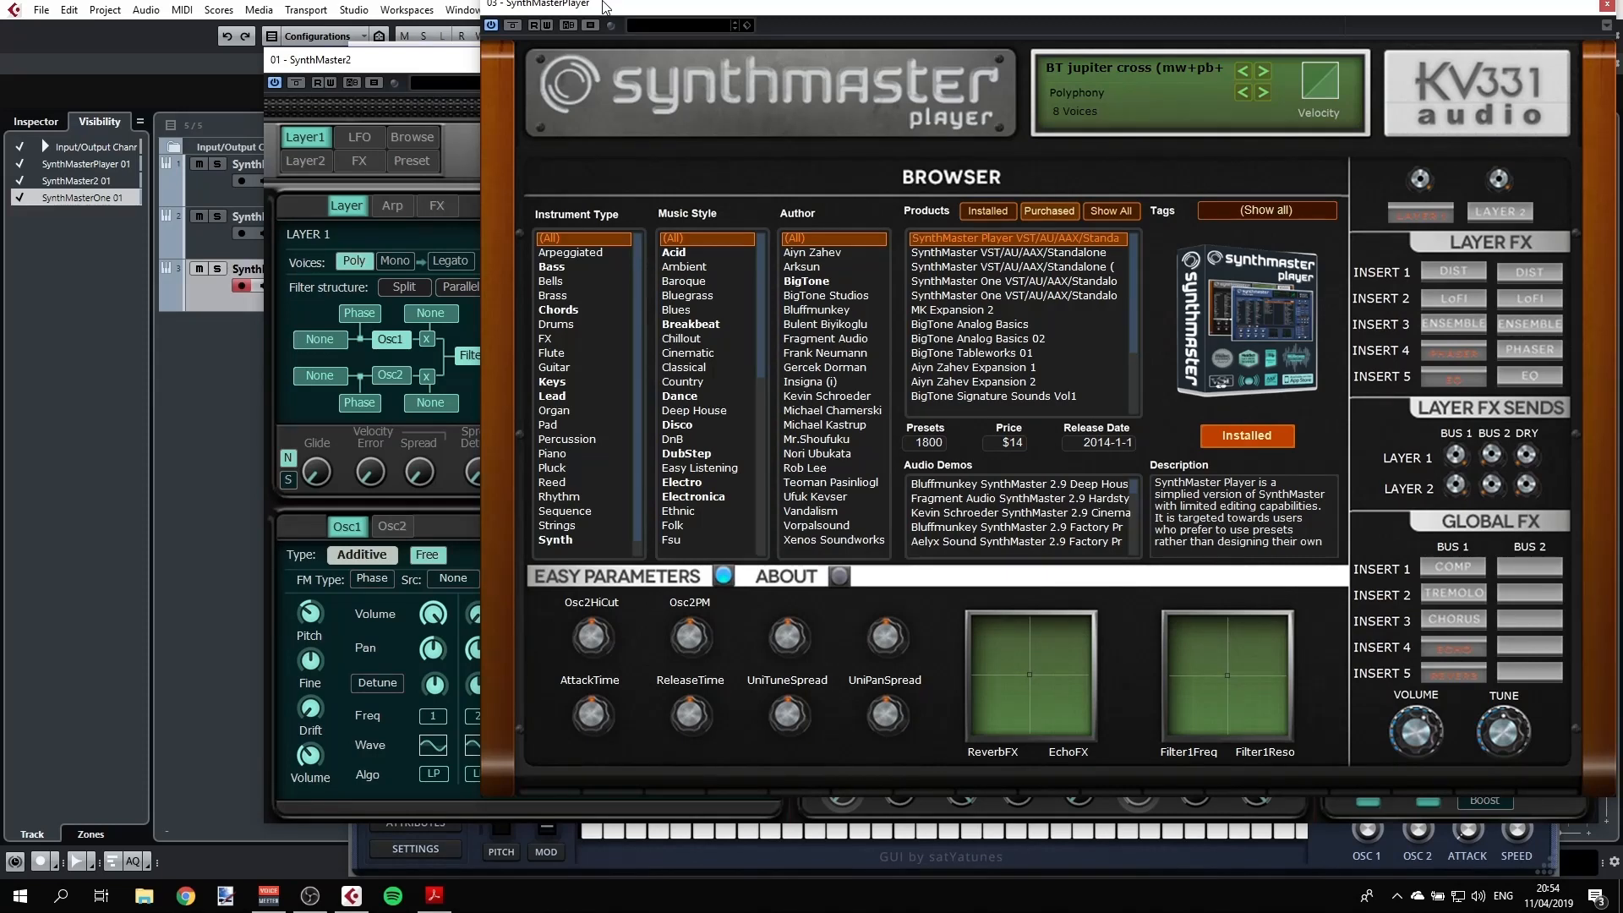
Look through the full product list in the Player's browser, including SynthMaster Everything Bundle, and return to the installed banks
{"action": "mouse_move", "coordinate": [1314, 401]}
{"action": "left_click", "coordinate": [998, 211]}
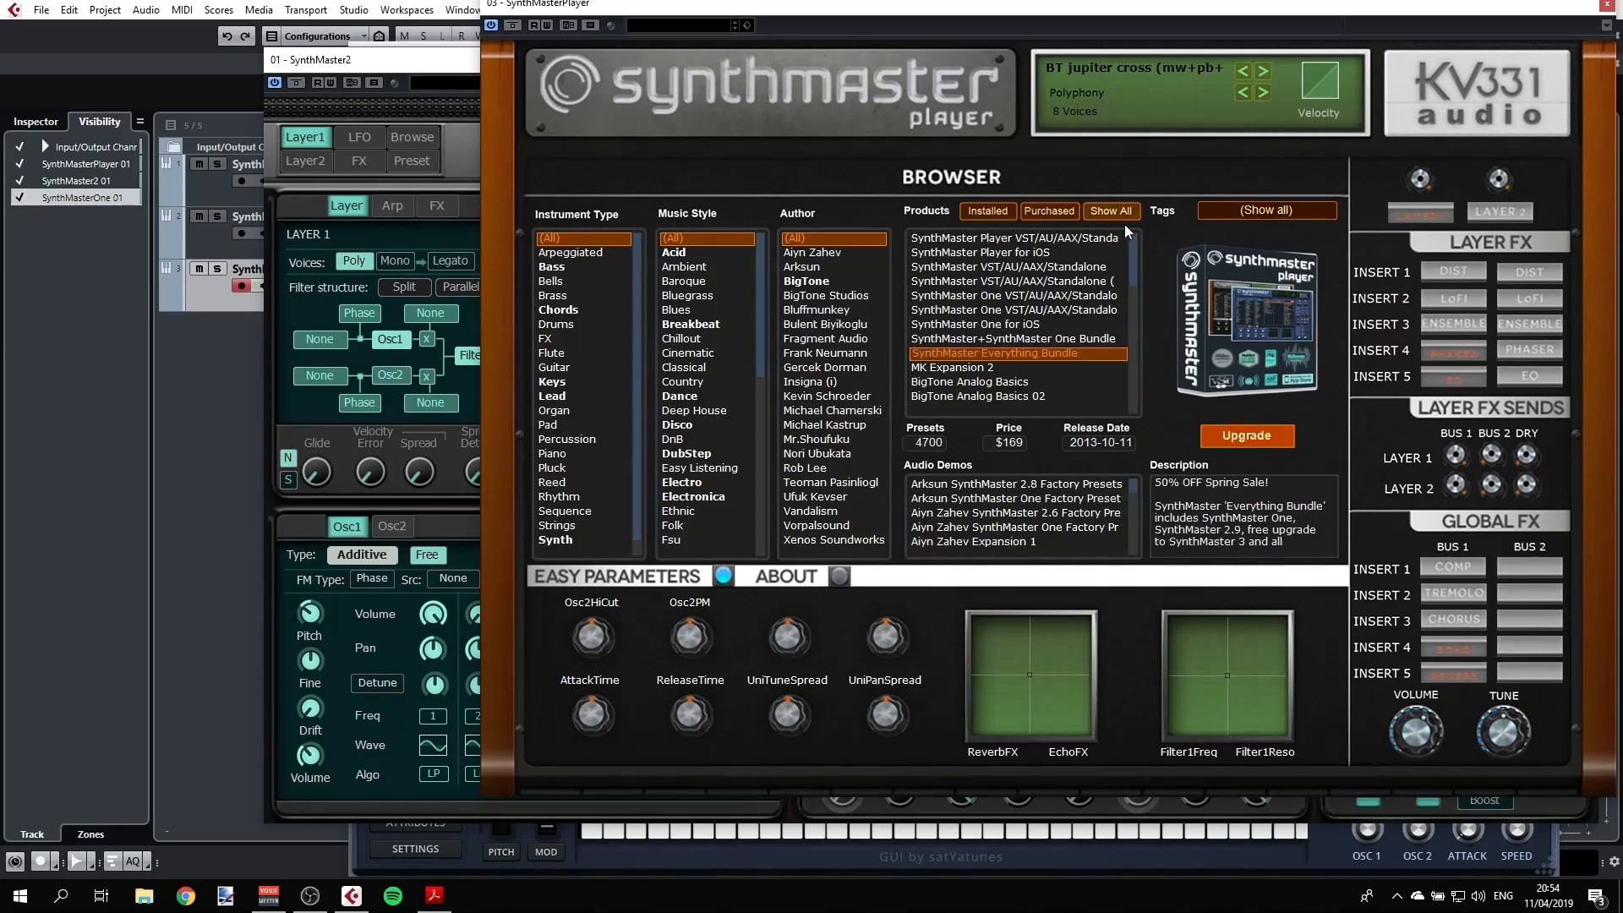
{"action": "mouse_move", "coordinate": [1134, 276]}
{"action": "left_mouse_down"}
{"action": "mouse_move", "coordinate": [1141, 360]}
{"action": "mouse_move", "coordinate": [1143, 271]}
{"action": "left_mouse_up"}
{"action": "left_click", "coordinate": [988, 211]}
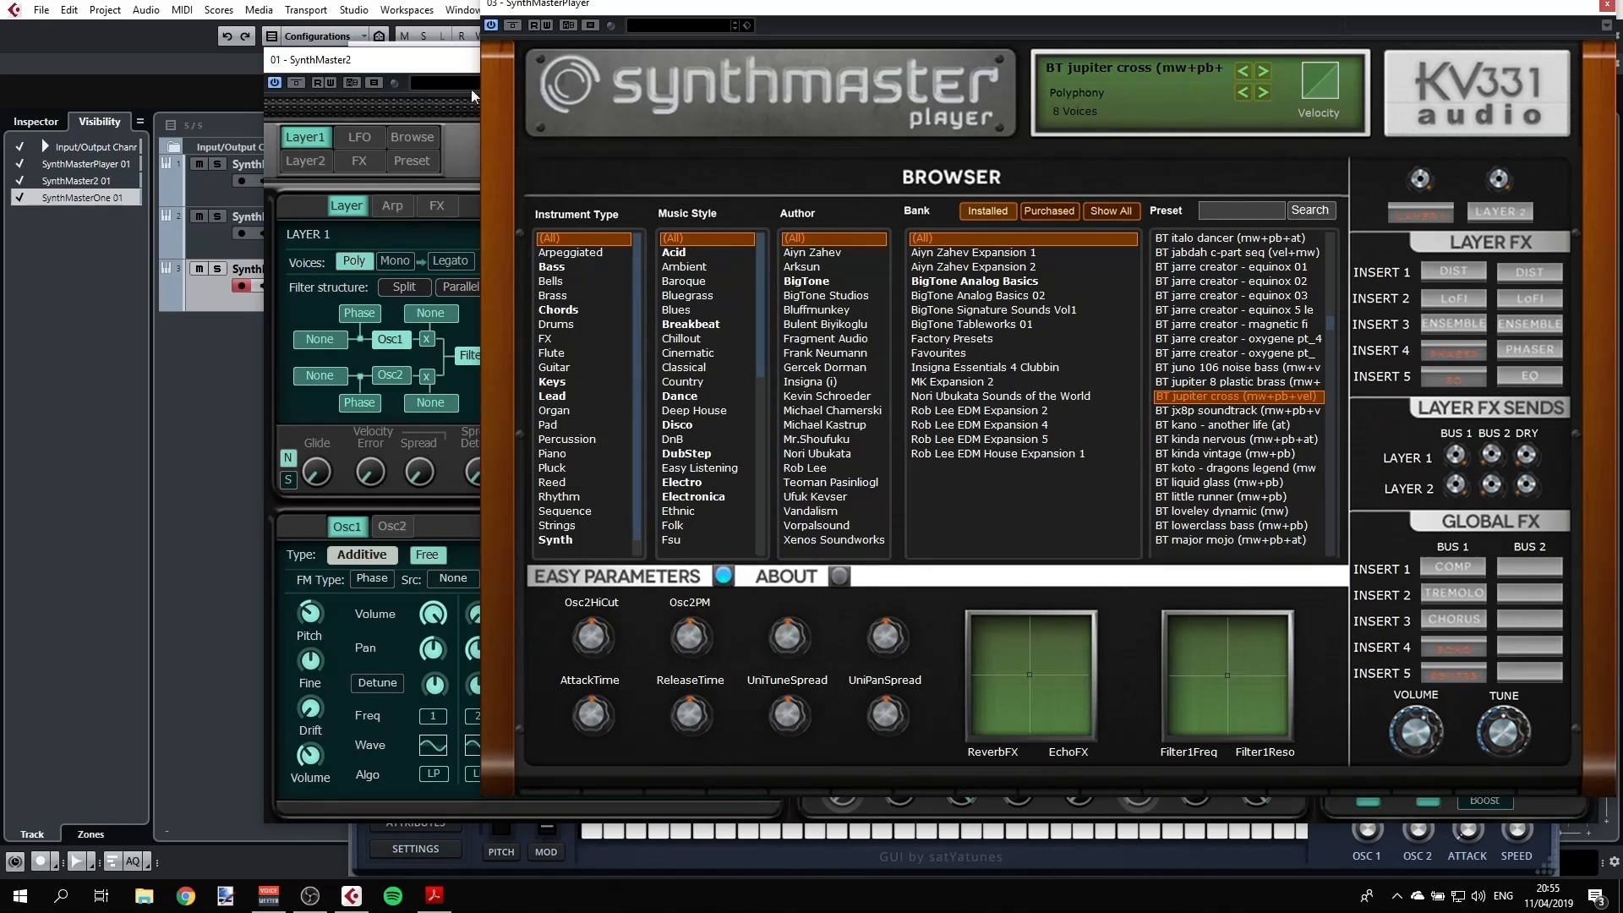
Move the SynthMaster 2 window aside, bring SynthMaster One to the front and reposition its window higher on the screen
{"action": "left_click_drag", "start_coordinate": [407, 69], "coordinate": [430, 111]}
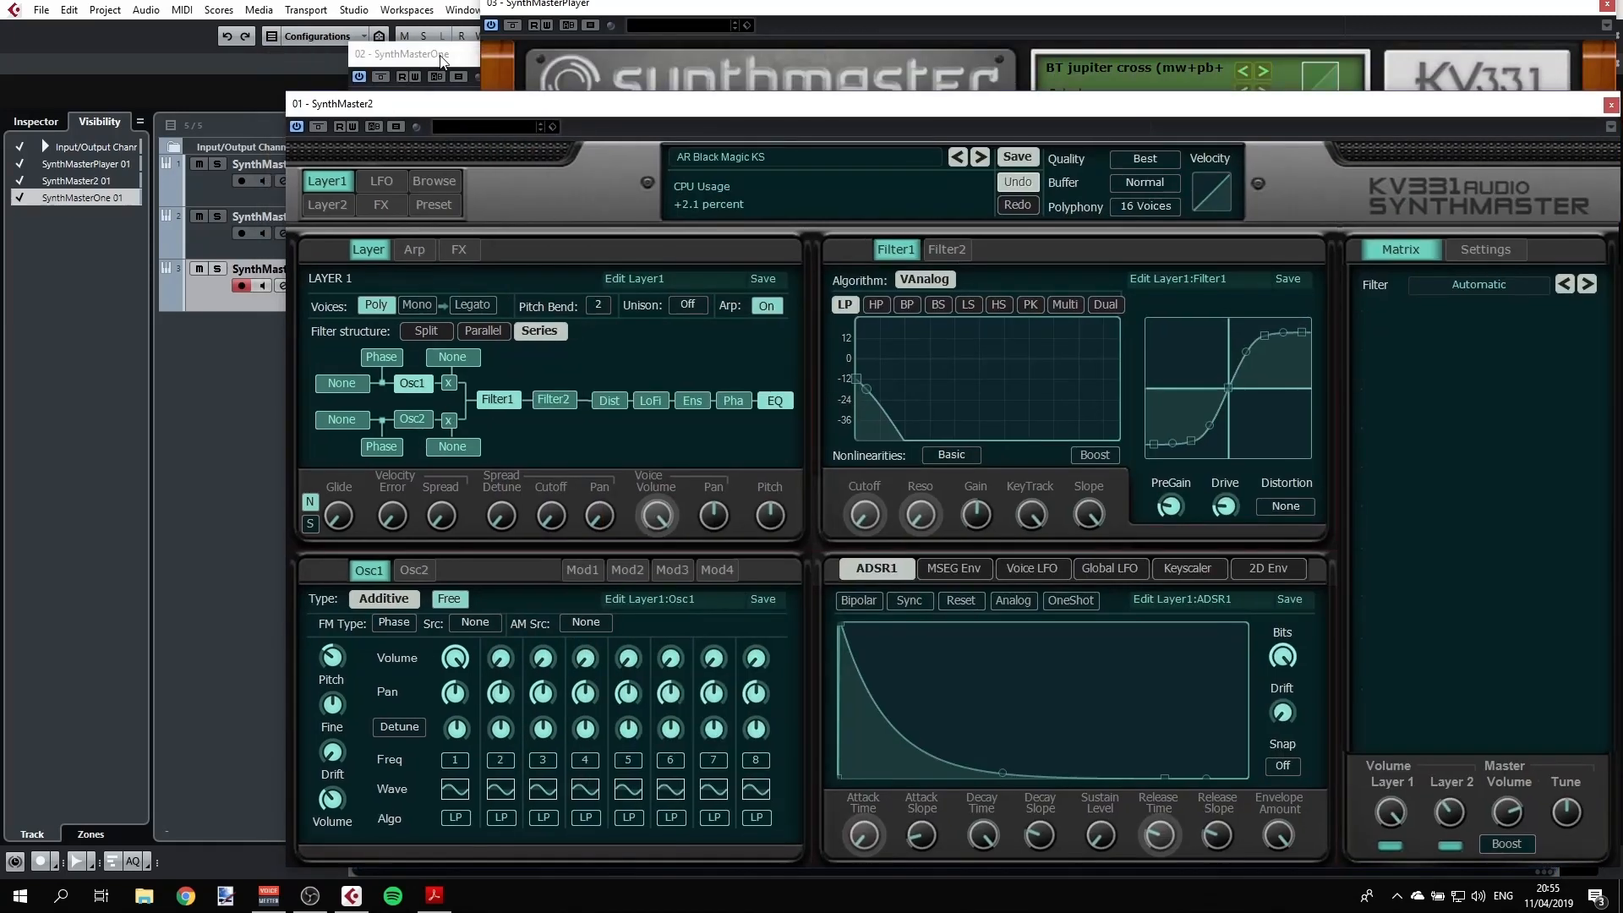
{"action": "left_click", "coordinate": [441, 60]}
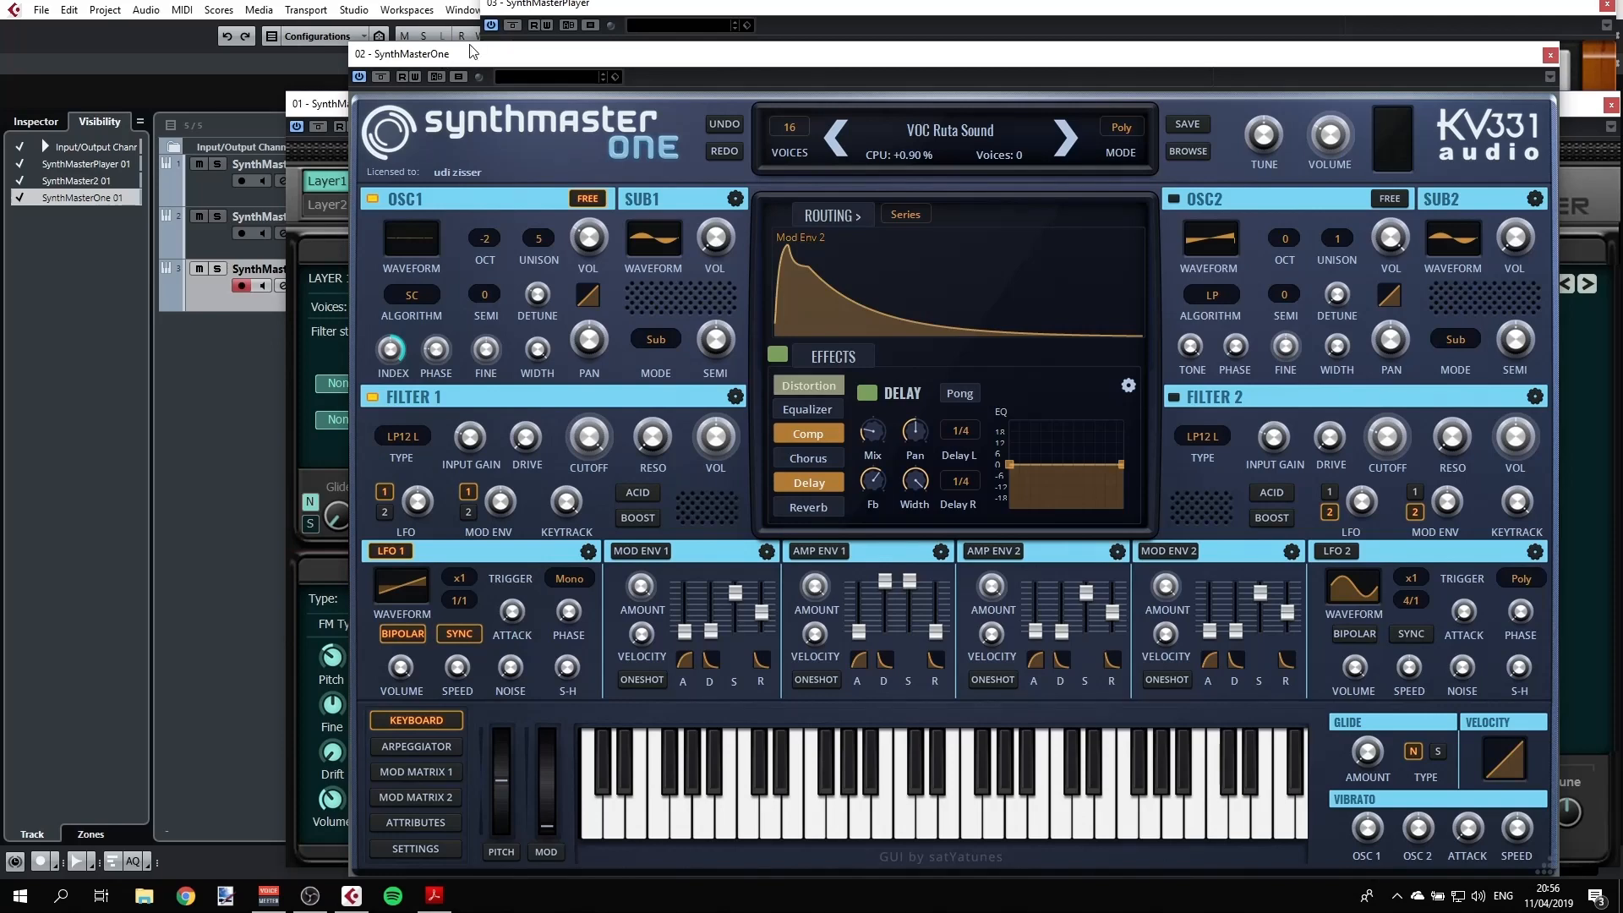
{"action": "left_click_drag", "start_coordinate": [486, 60], "coordinate": [441, 13]}
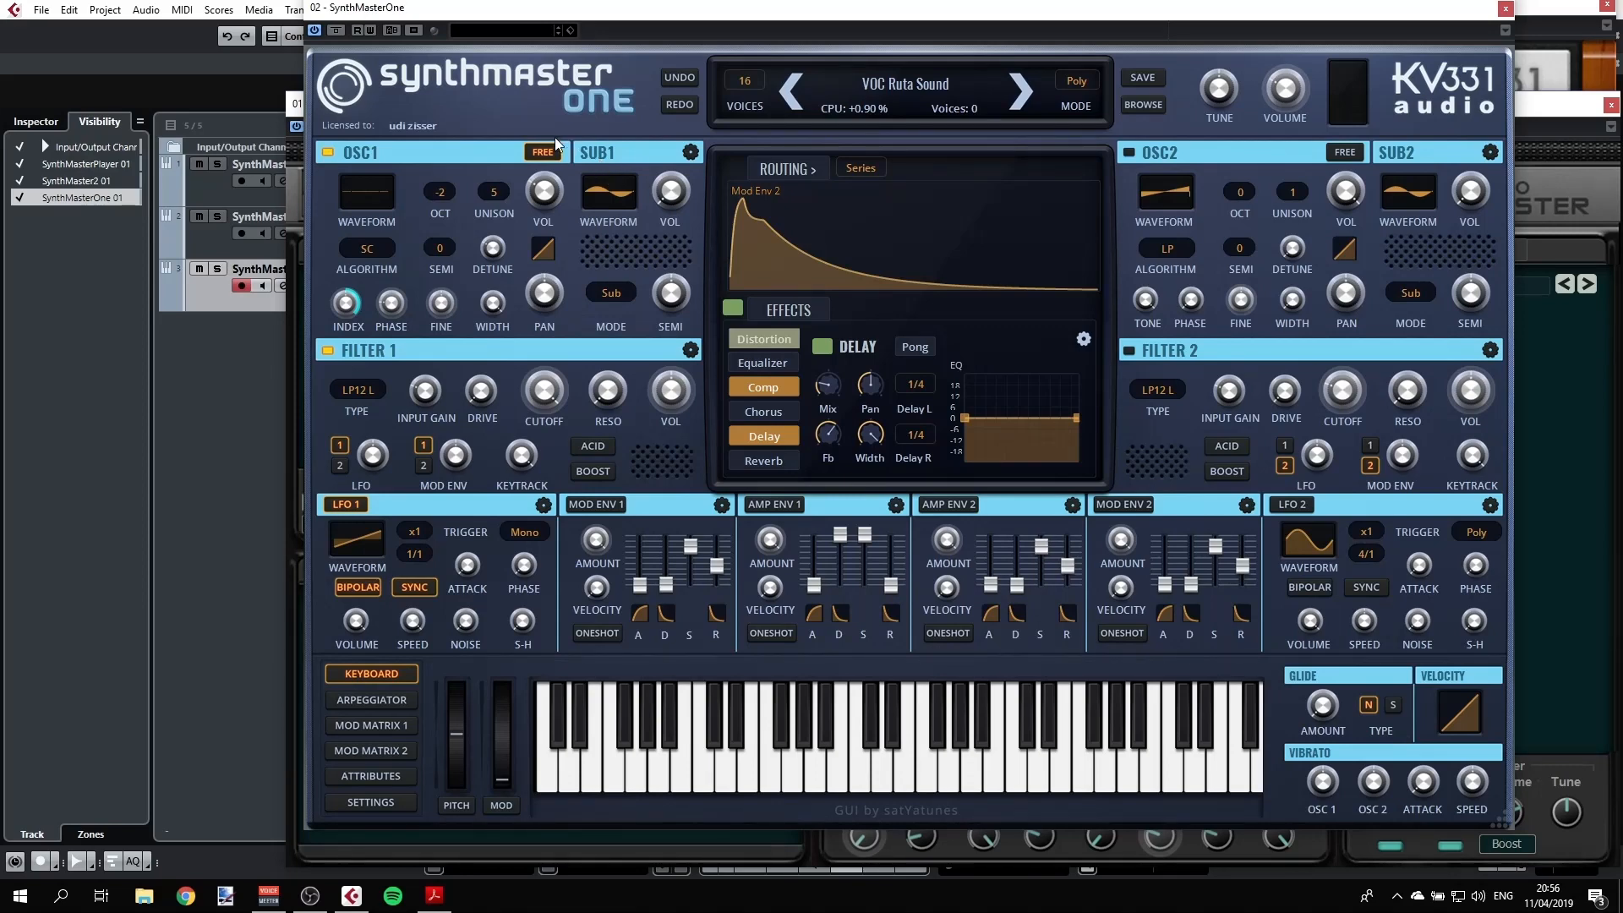
Examine the oscillator sections, the arpeggiator and both modulation matrix pages of the VOC Ruta Sound preset
{"action": "mouse_move", "coordinate": [347, 199]}
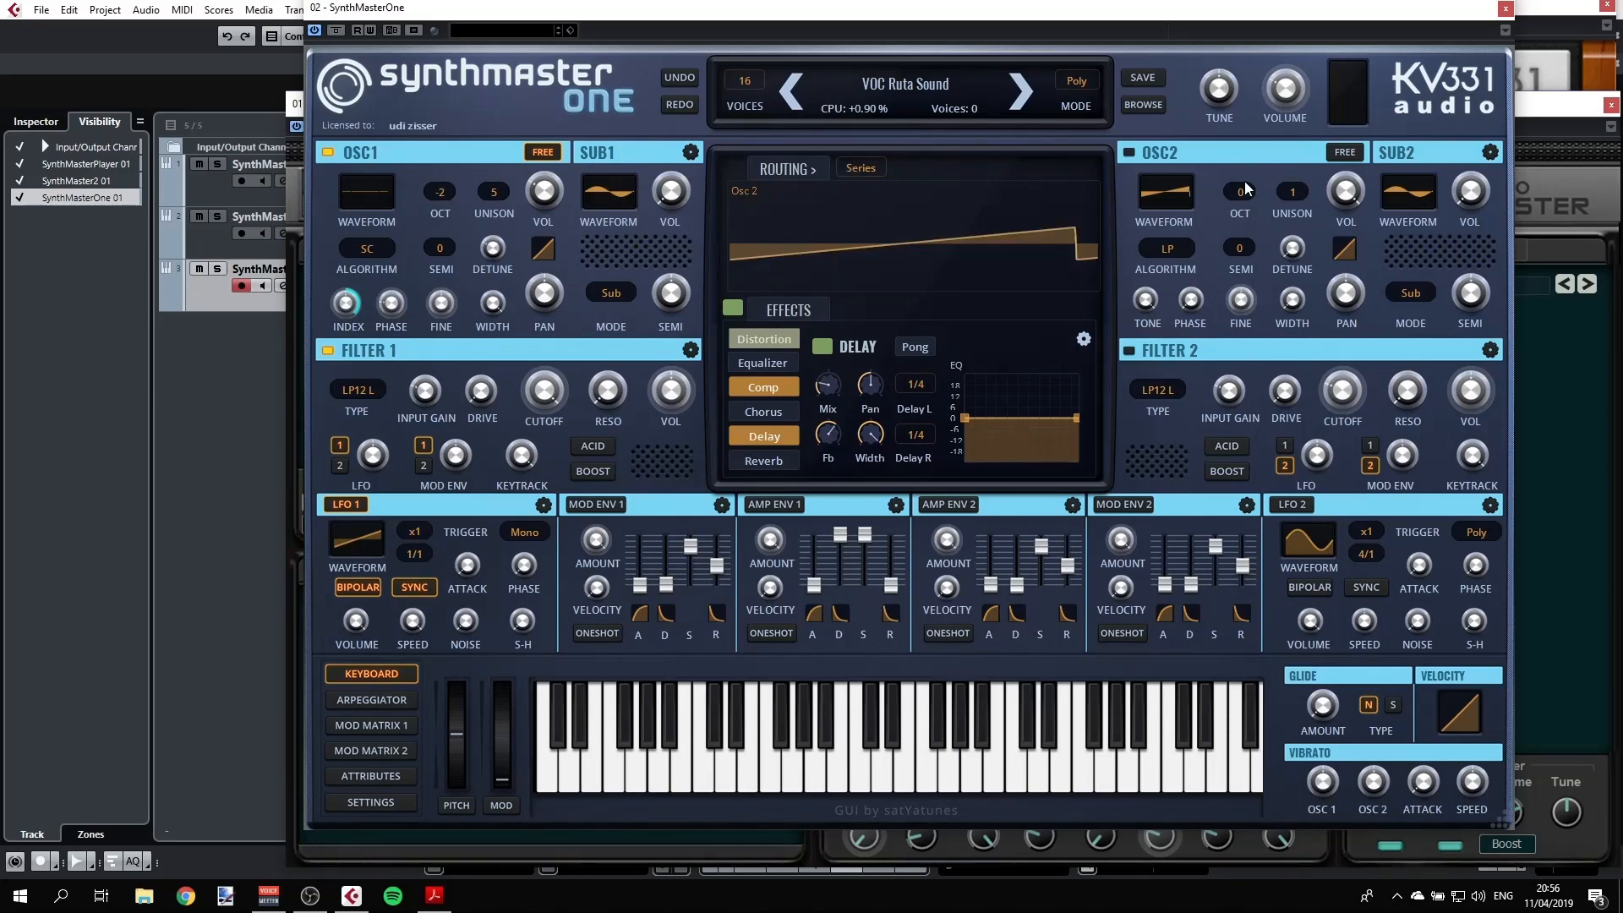
{"action": "mouse_move", "coordinate": [1410, 362]}
{"action": "left_click", "coordinate": [372, 699]}
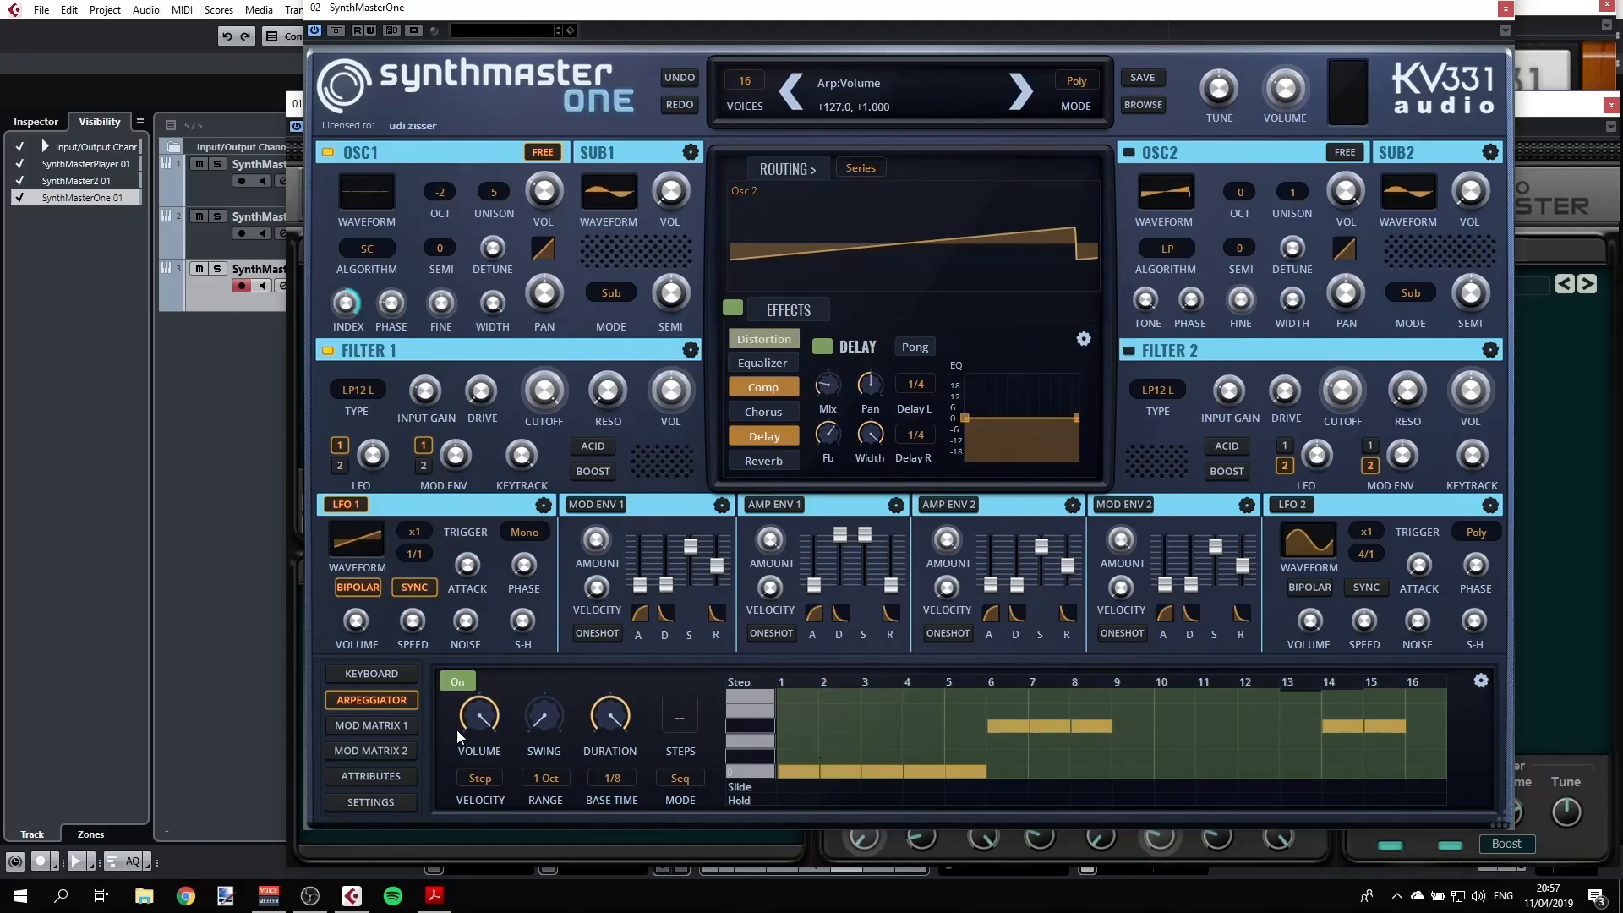
{"action": "left_click", "coordinate": [367, 727]}
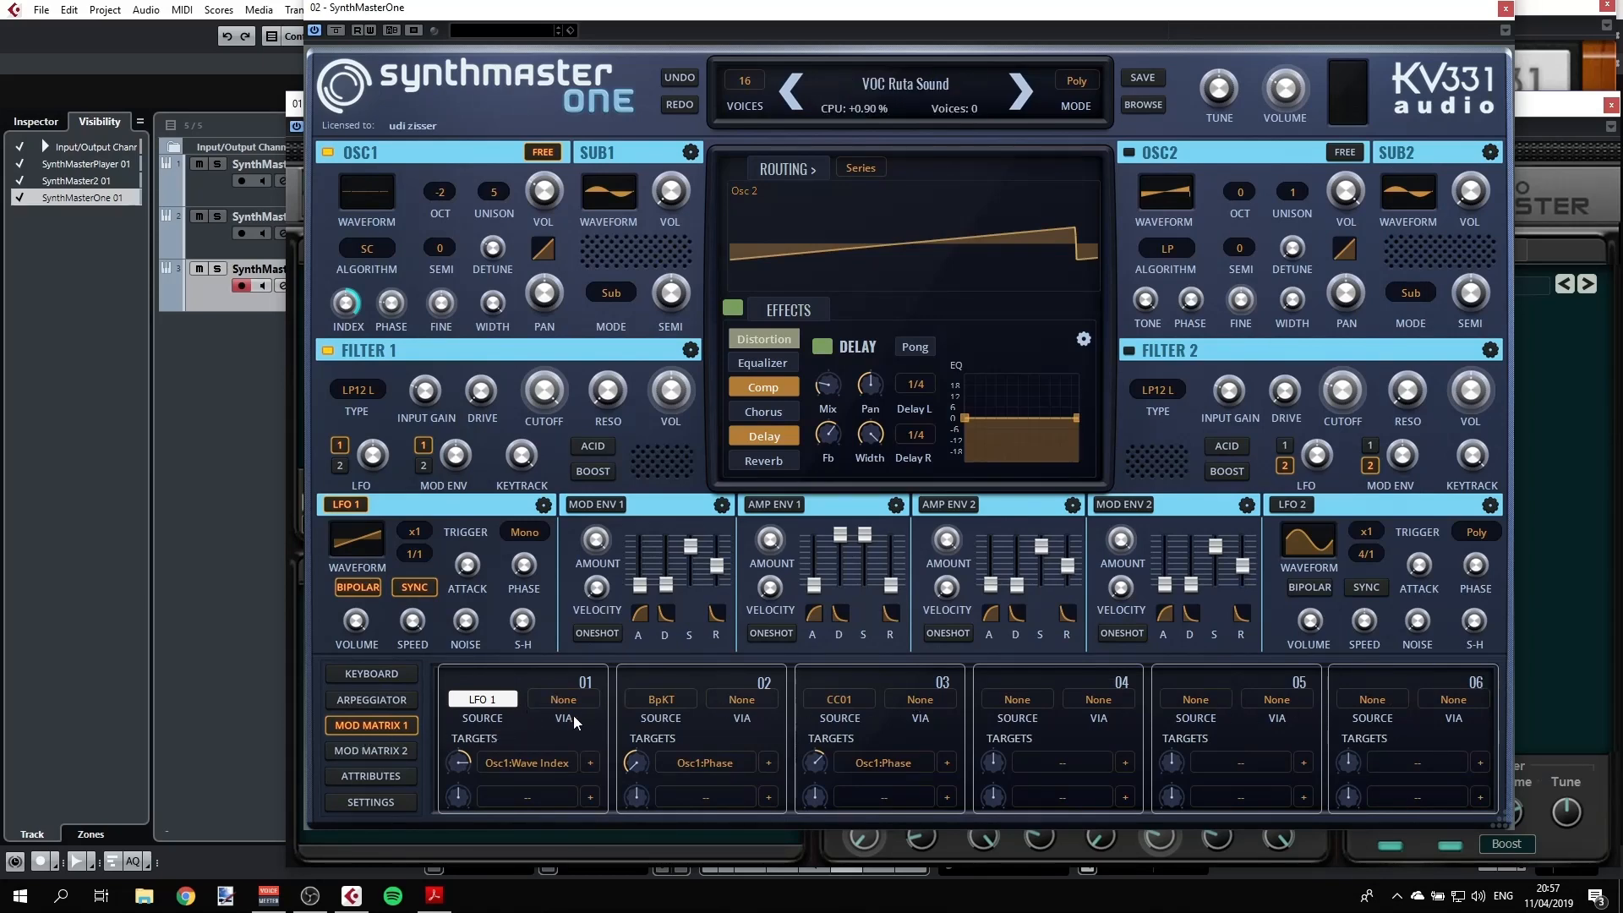
{"action": "left_click", "coordinate": [342, 746]}
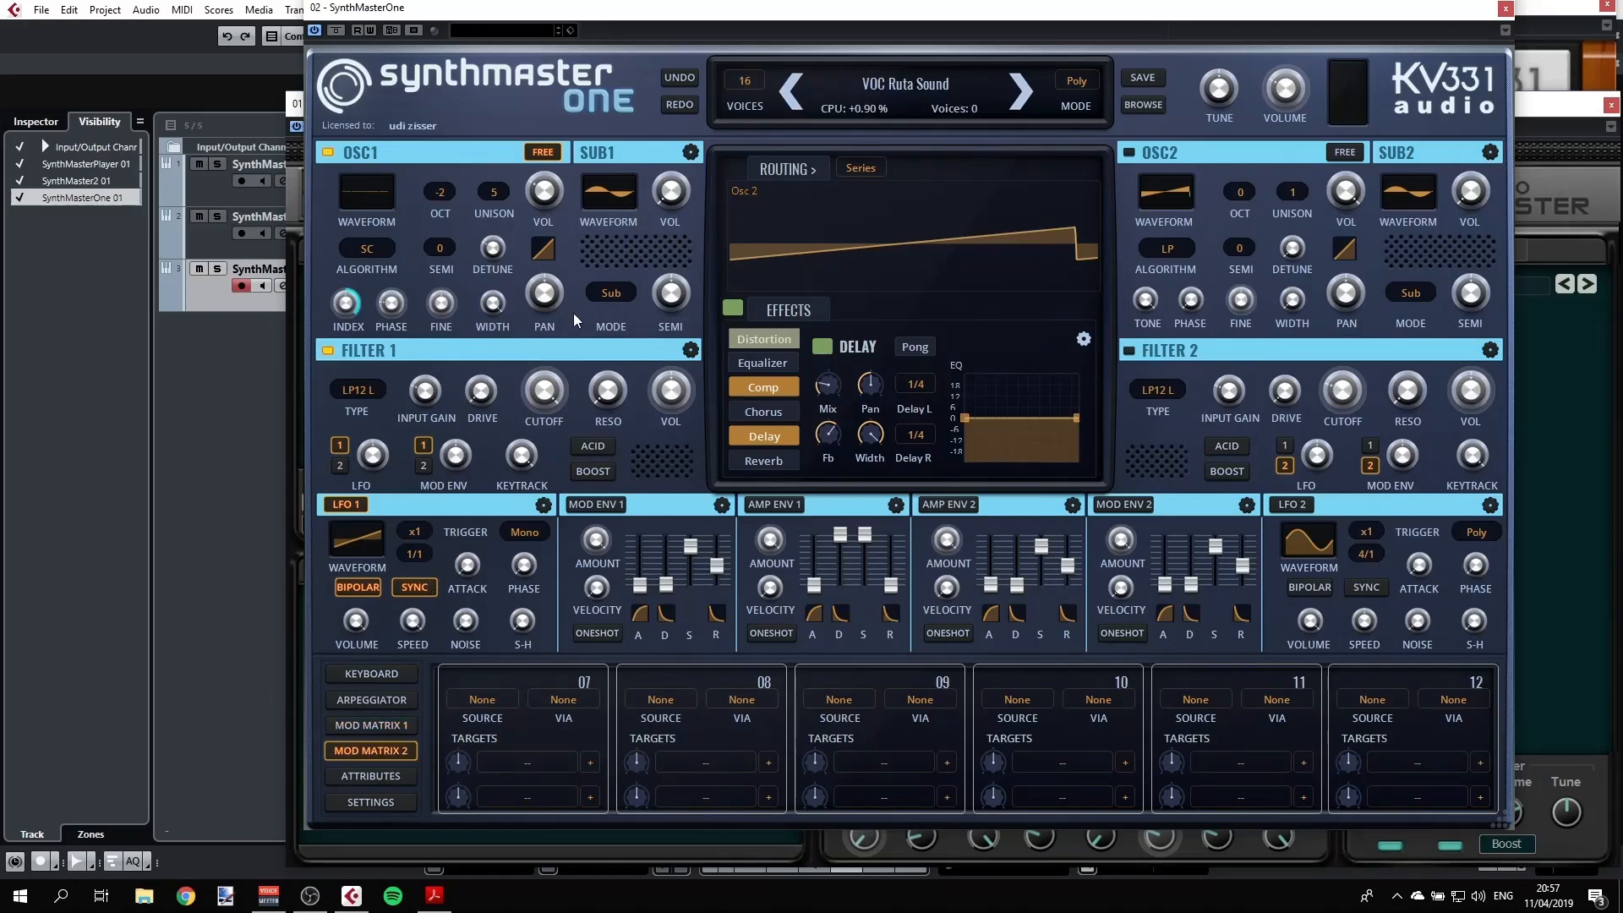
Open the preset browser, filter the instrument type to Arpeggiated and clear the "init" preset search text
{"action": "left_click", "coordinate": [1145, 105]}
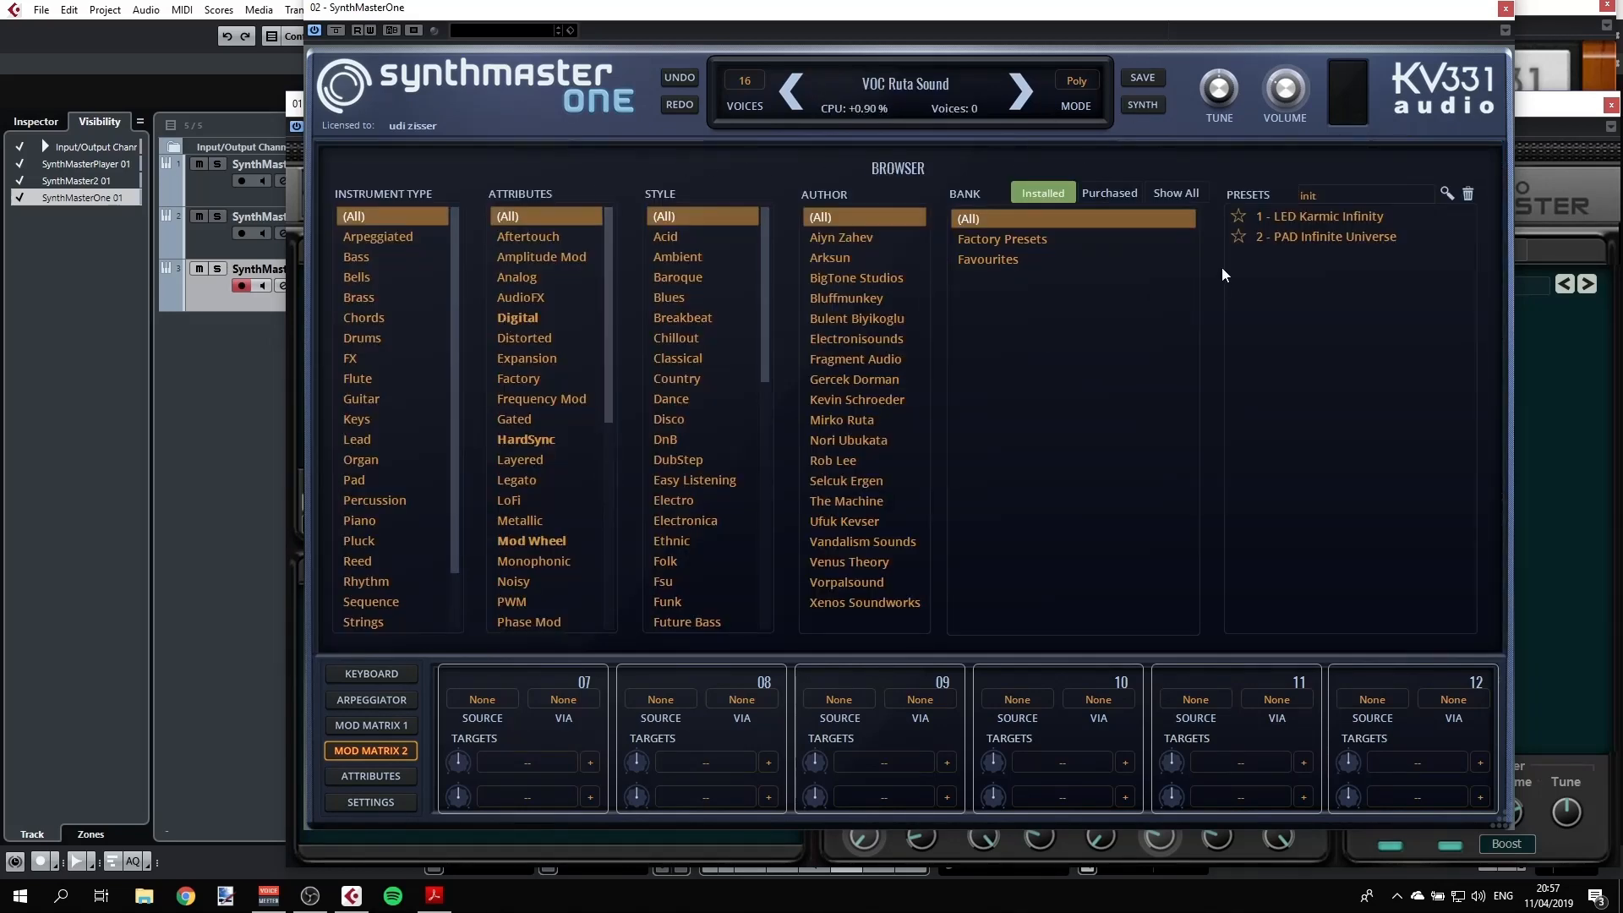
{"action": "left_click", "coordinate": [404, 237]}
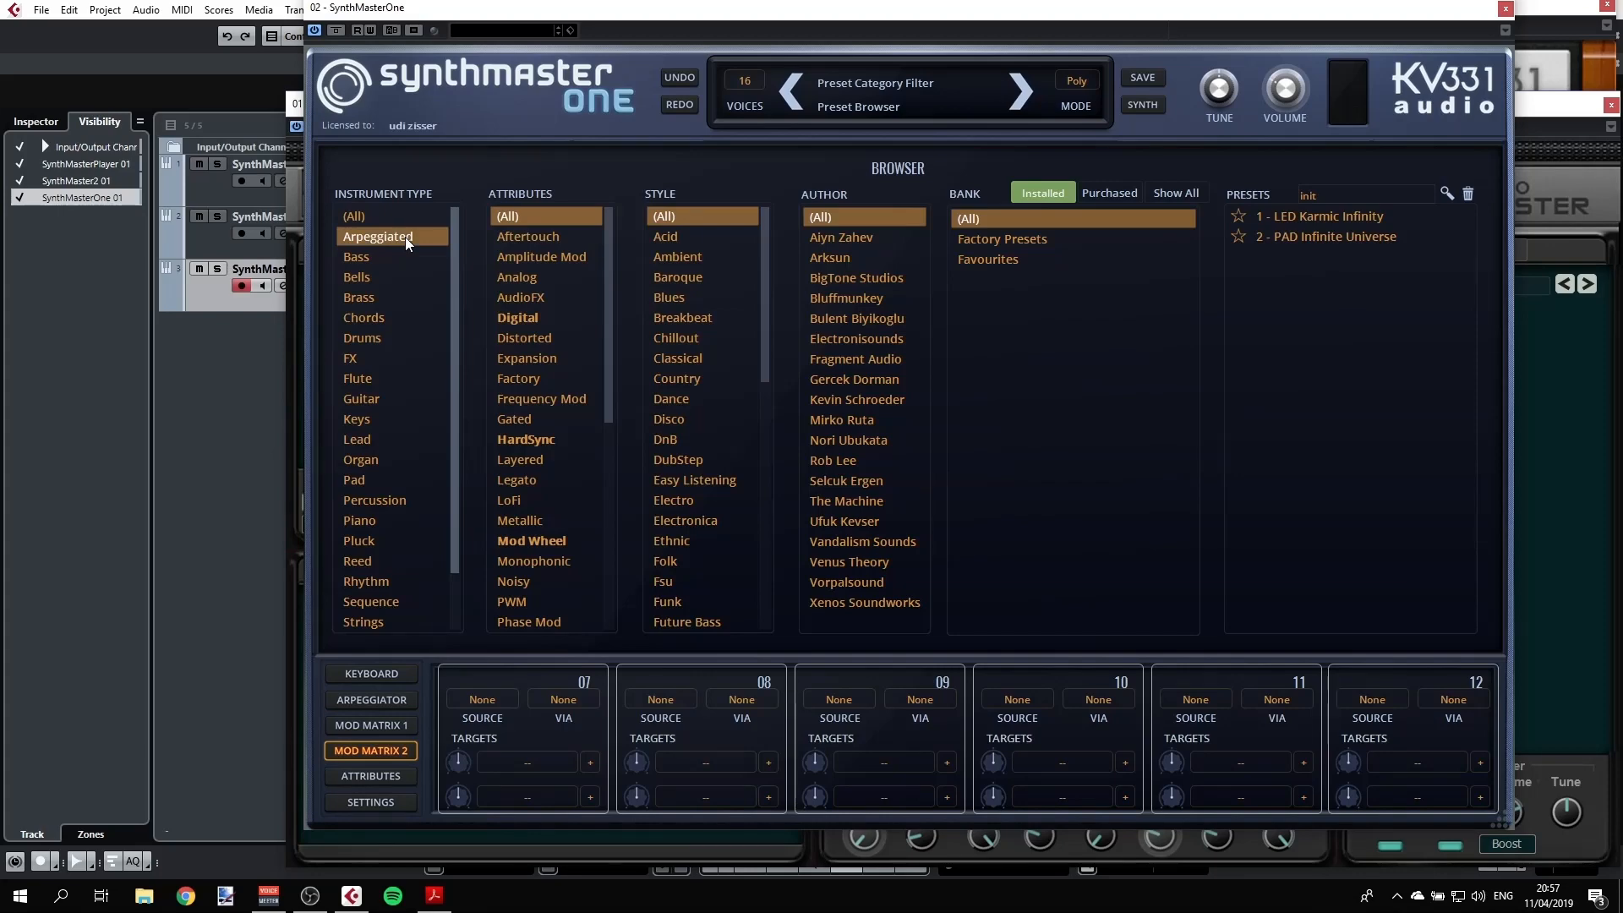
{"action": "left_click", "coordinate": [1369, 195]}
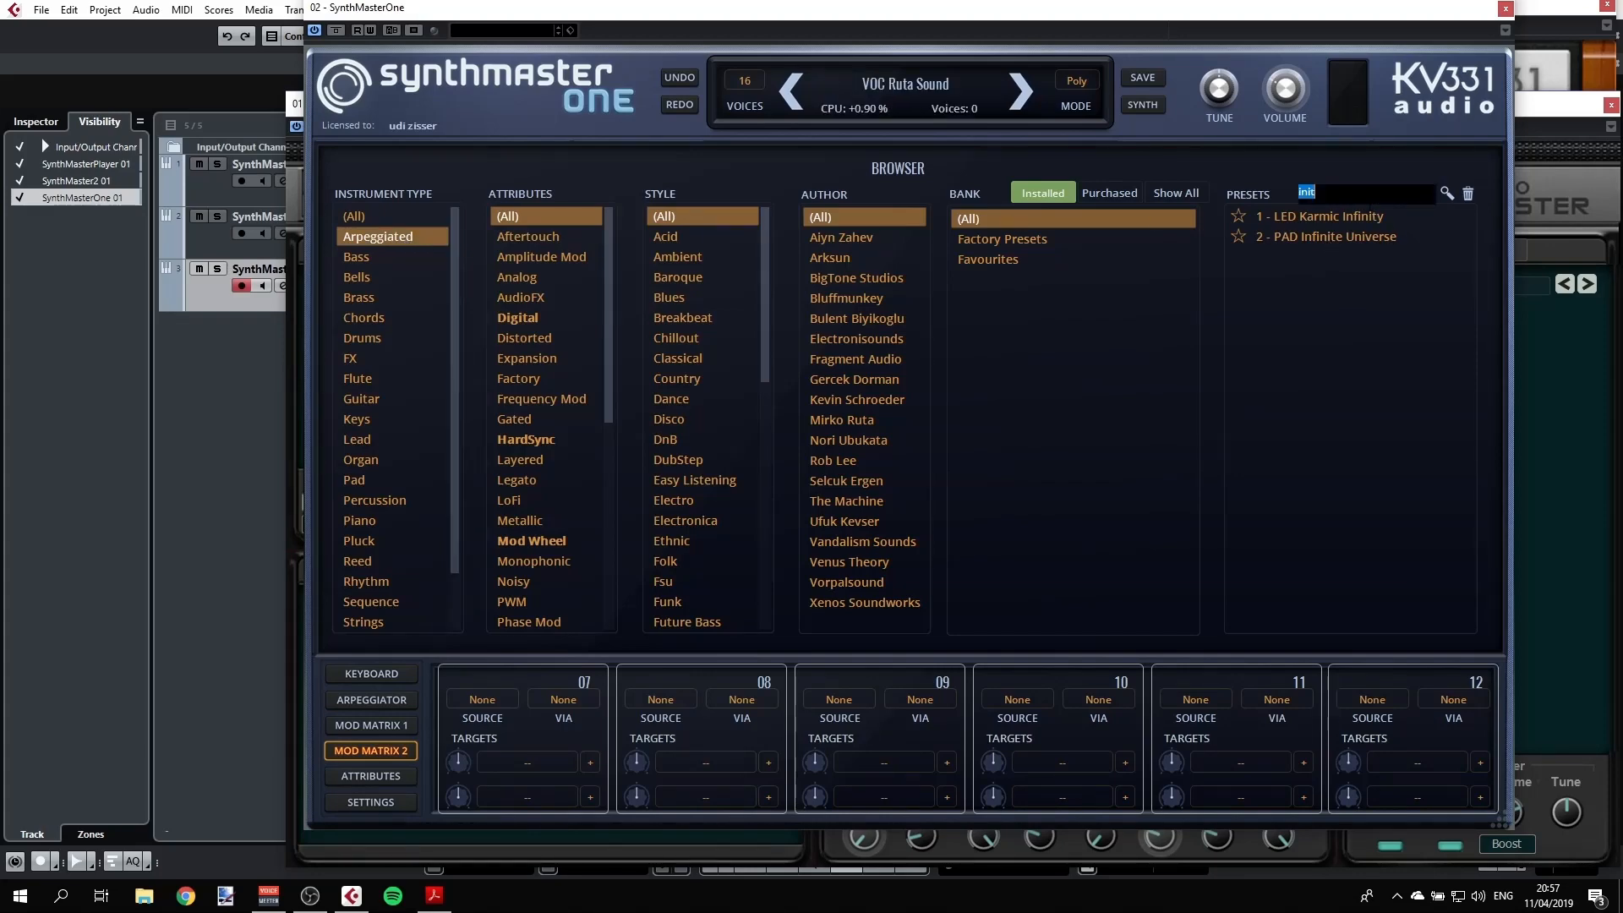
{"action": "key", "text": "BackSpace"}
{"action": "left_click", "coordinate": [1469, 194]}
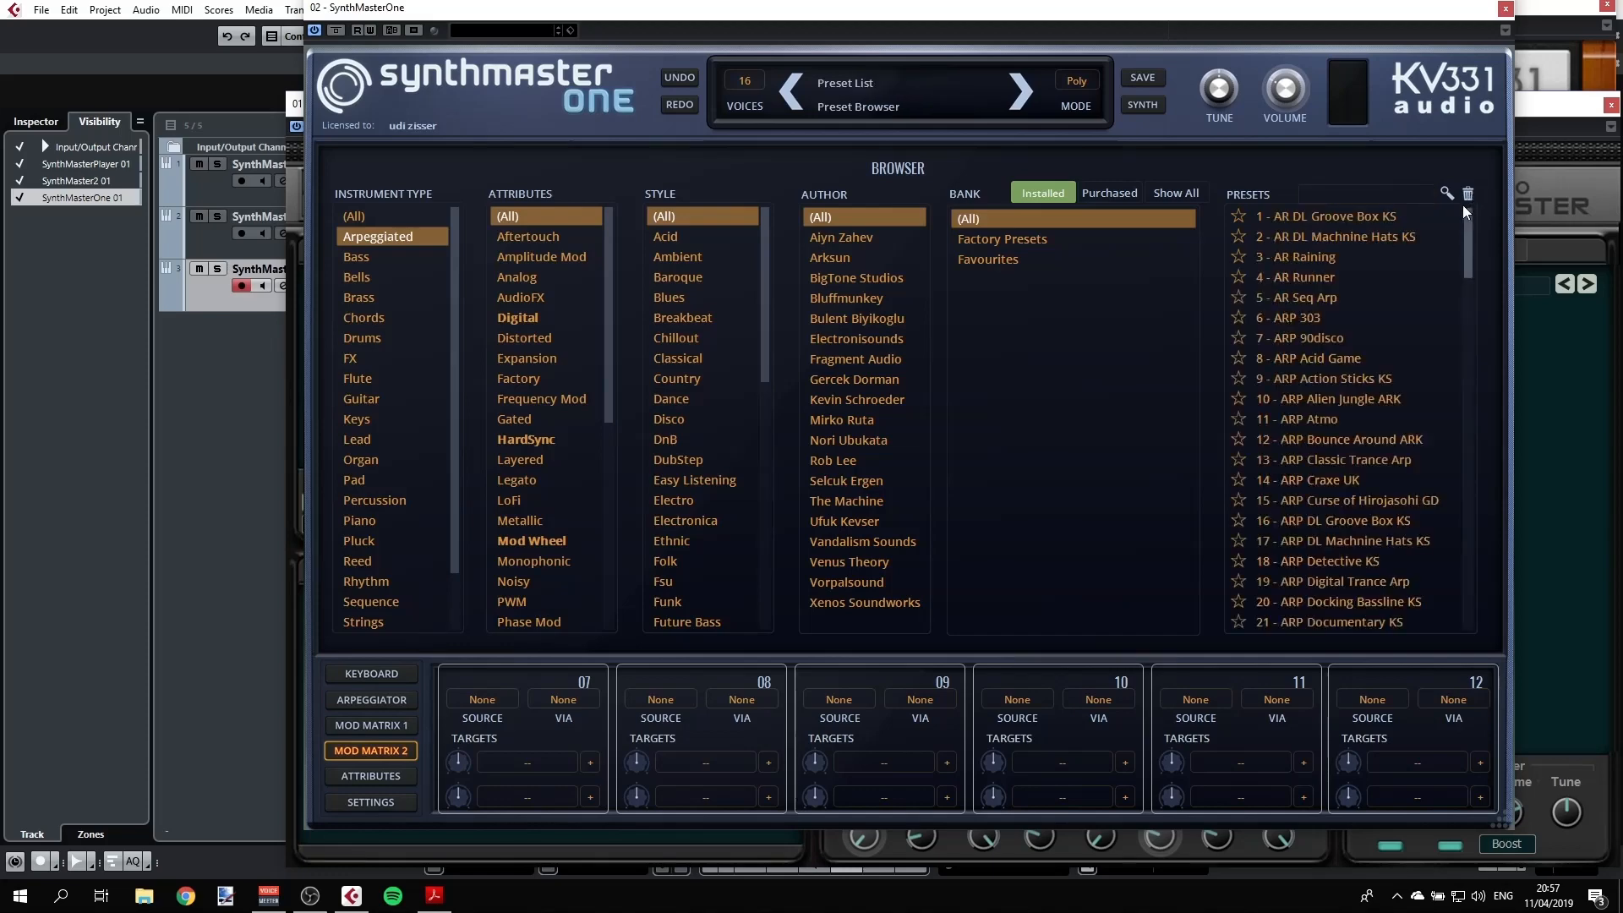
Audition the arpeggiated presets ARP 90disco, ARP Alien Jungle ARK and ARP Bounce Around ARK
{"action": "left_click", "coordinate": [1293, 329]}
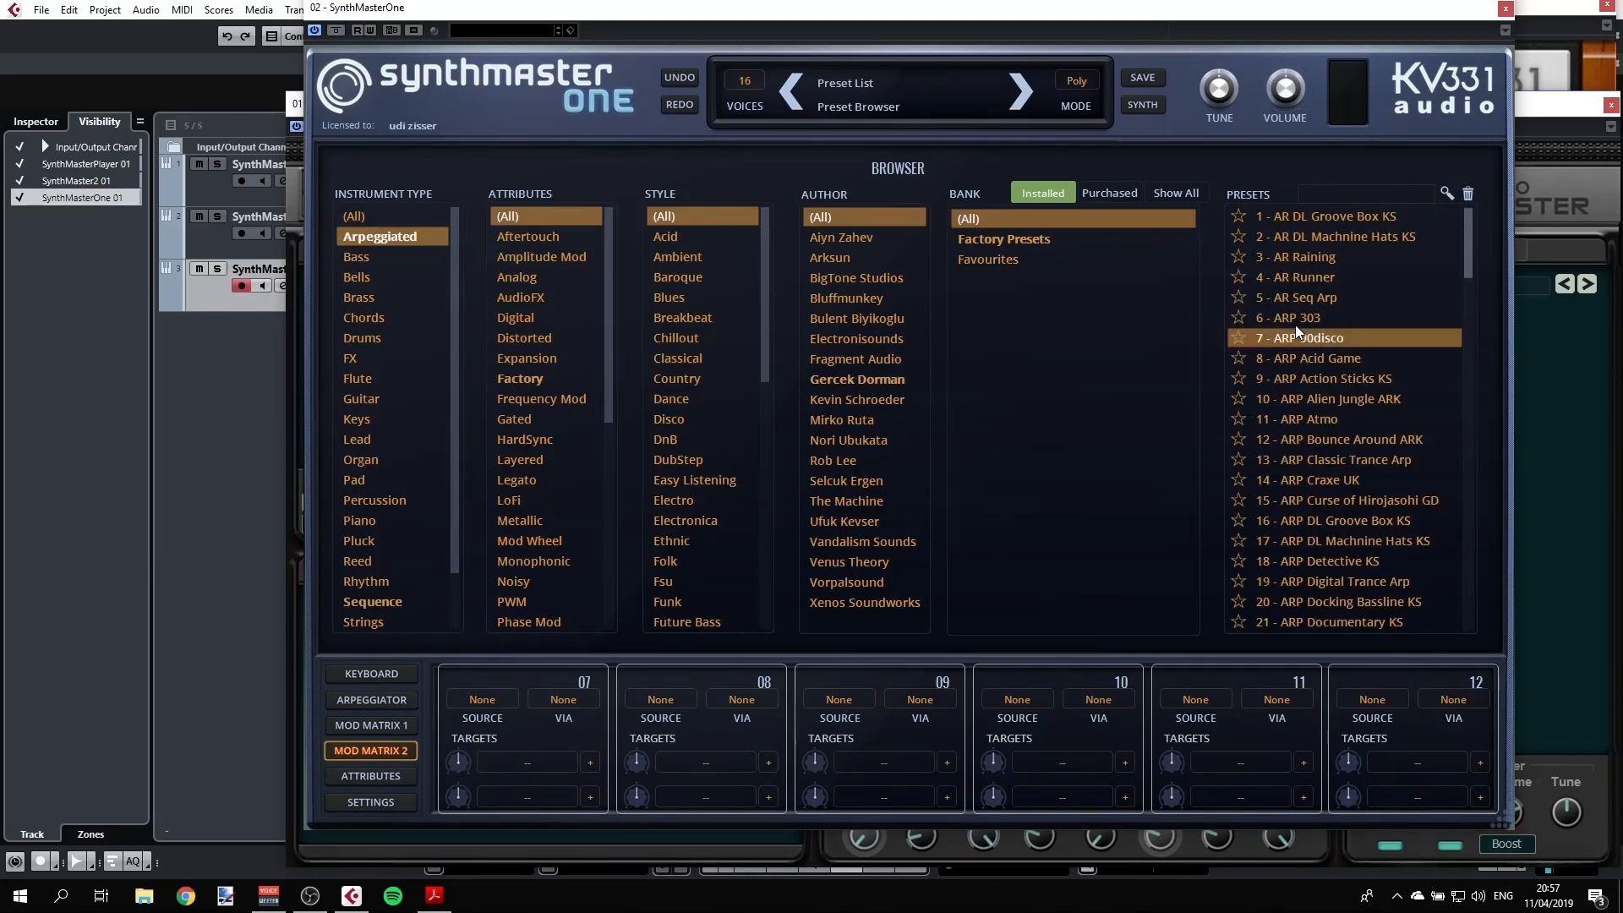
{"action": "left_click", "coordinate": [1345, 398]}
{"action": "left_click", "coordinate": [1346, 442]}
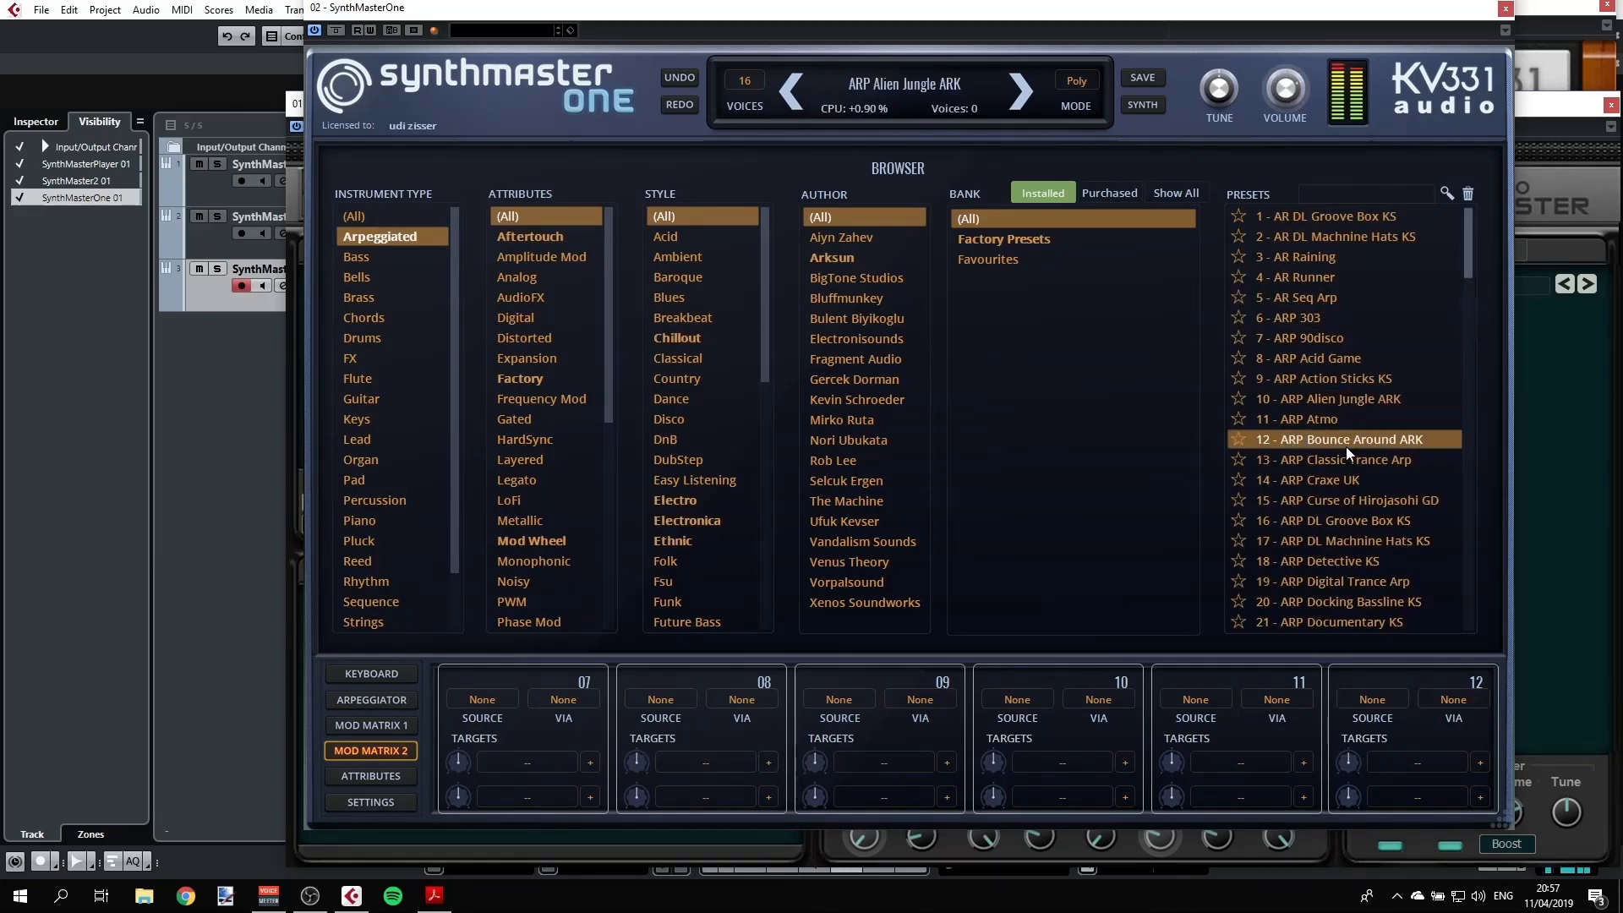
Mark ARP Acid Game and ARP Atmo as favourites, check them in the Favourites bank and return to all banks
{"action": "left_click", "coordinate": [1238, 359]}
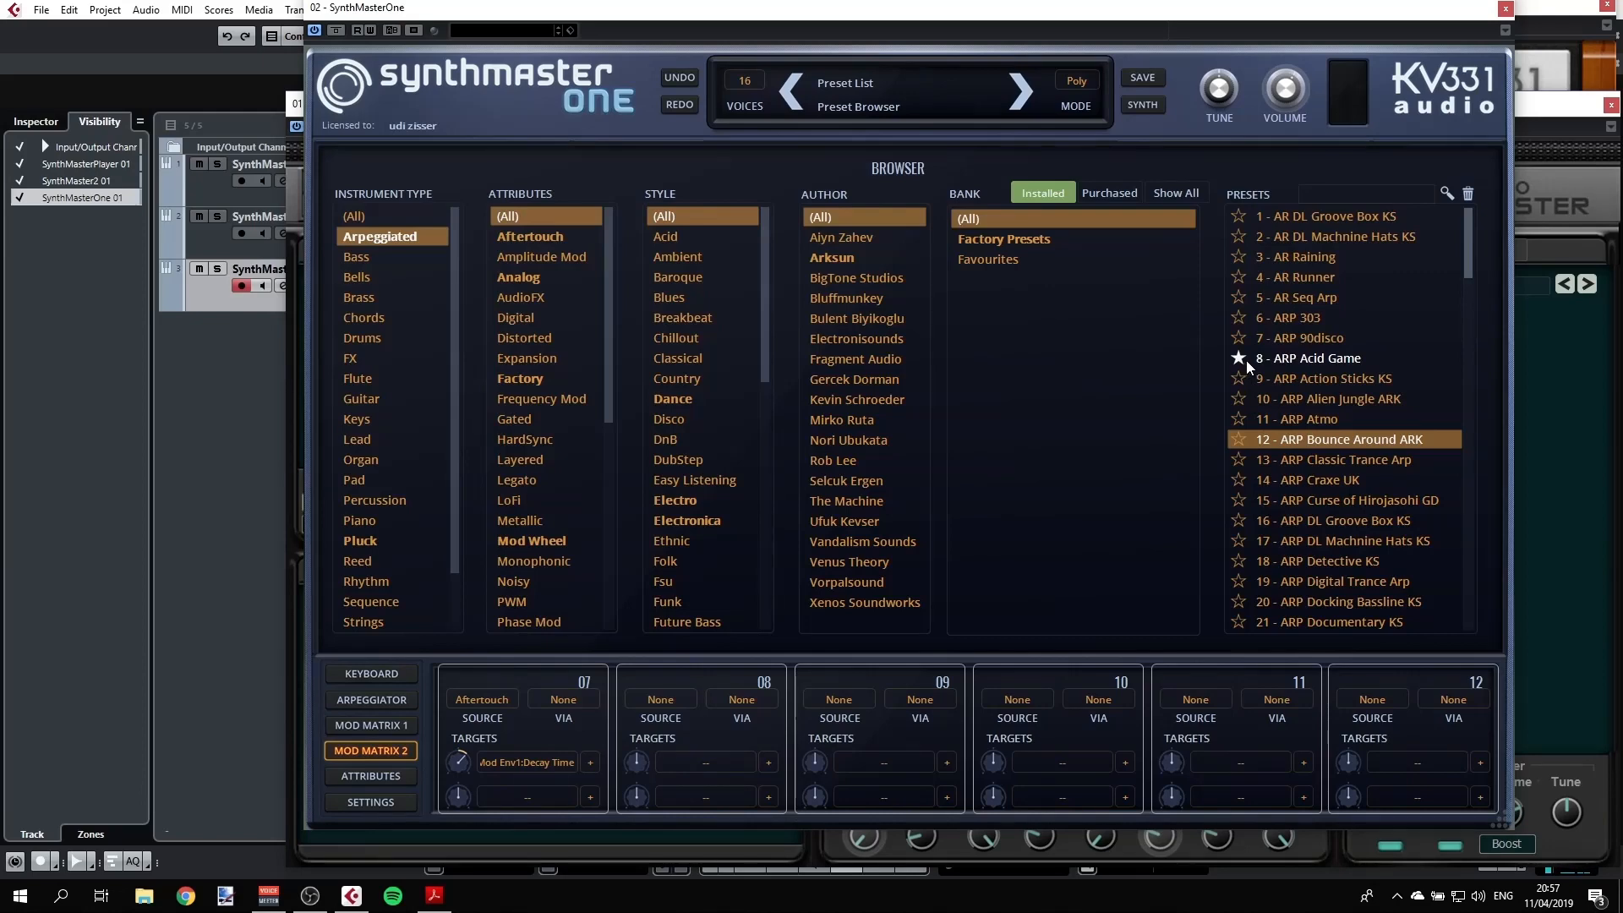
{"action": "left_click", "coordinate": [1240, 420]}
{"action": "left_click", "coordinate": [1019, 260]}
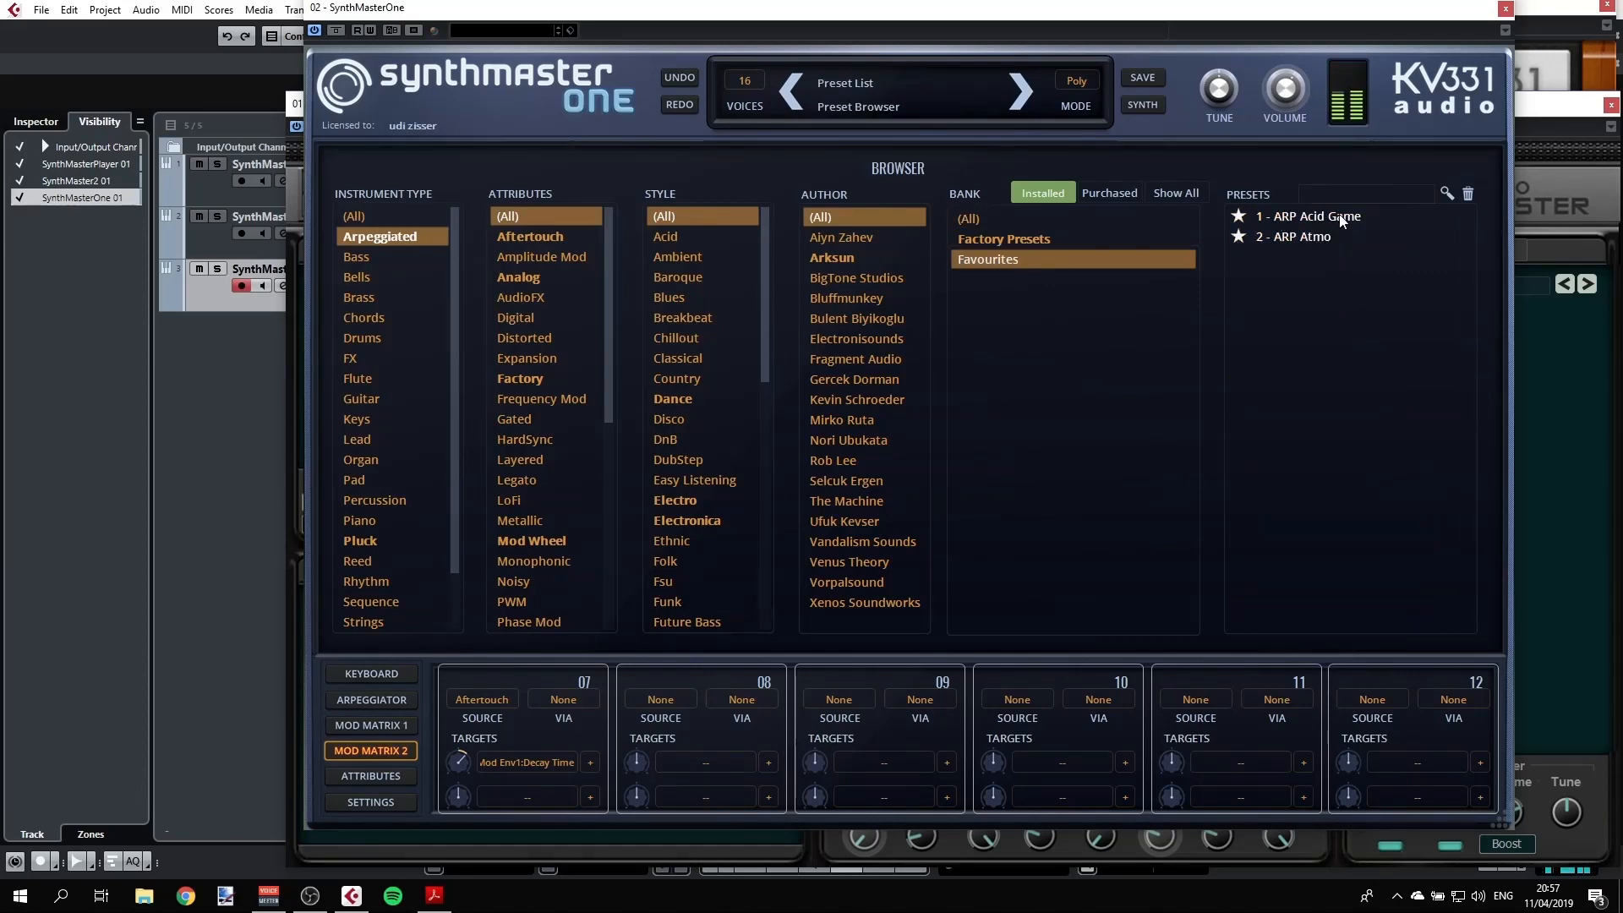
{"action": "left_click", "coordinate": [973, 220]}
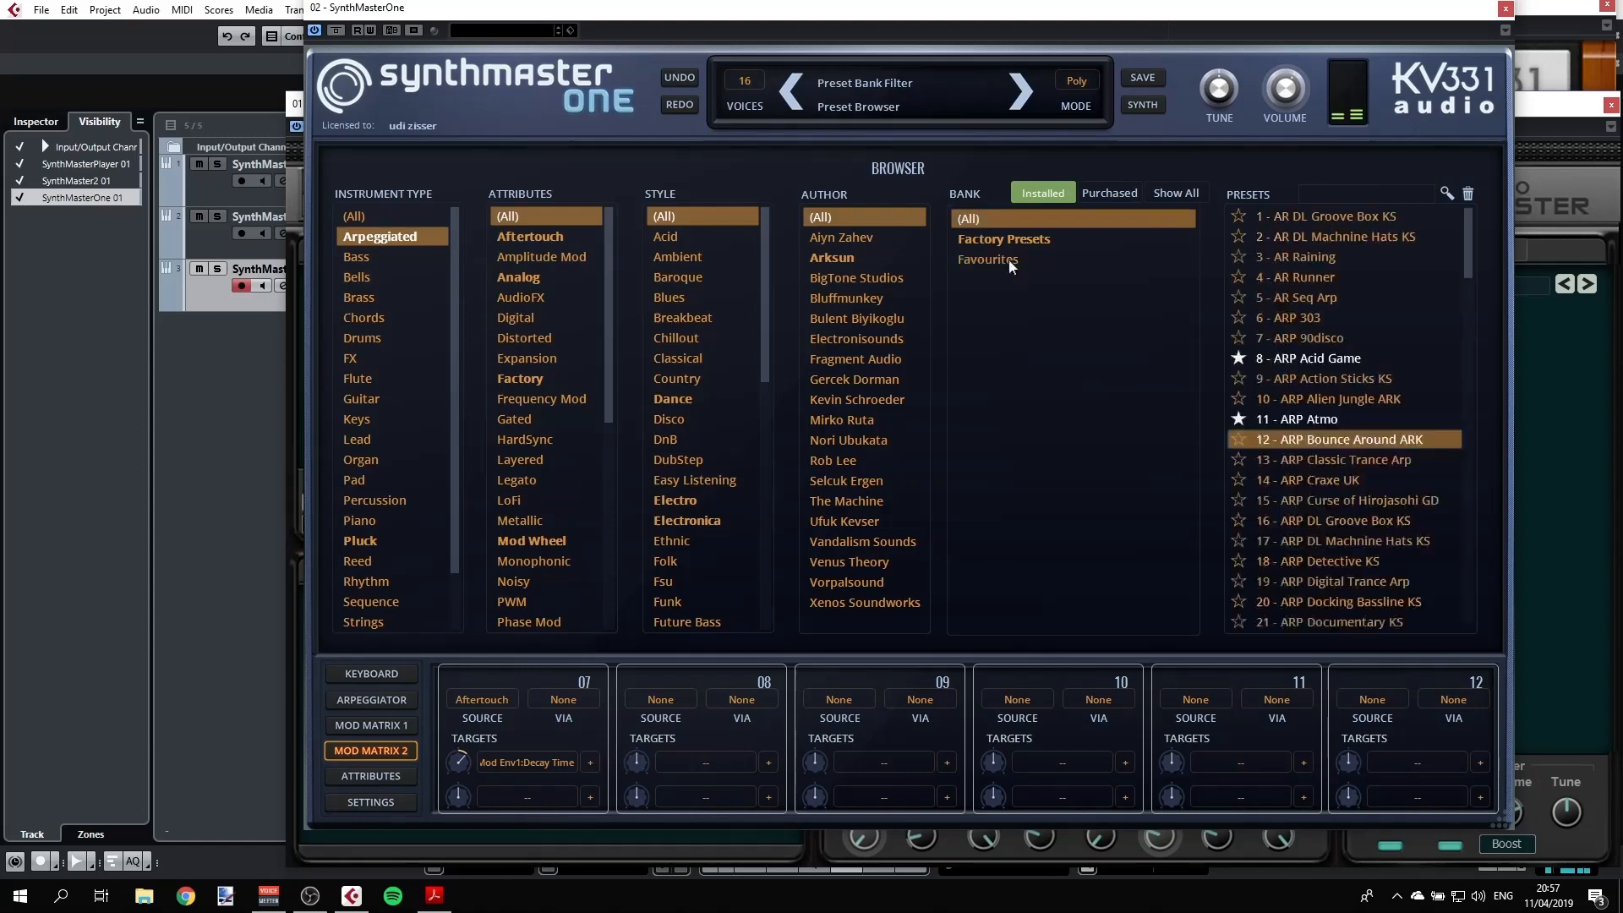
Audition ARP Detective KS, and from the Chords instrument type try KEY Of Chords and CHD House Chord (min) XS
{"action": "left_click", "coordinate": [1353, 558]}
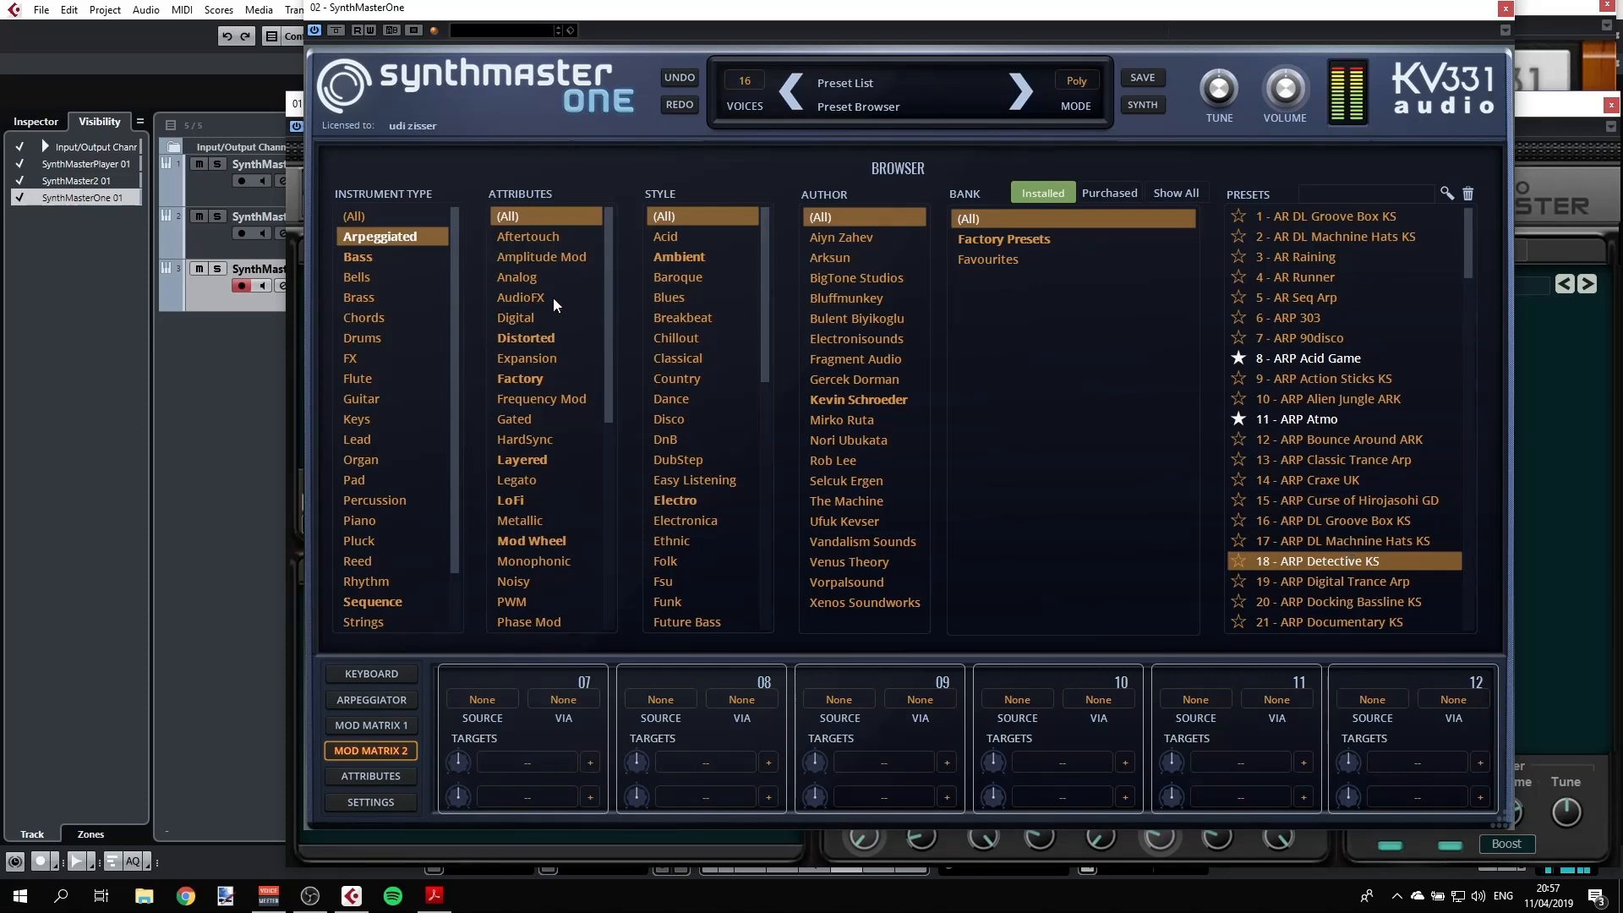
{"action": "left_click", "coordinate": [366, 318]}
{"action": "left_click", "coordinate": [1317, 361]}
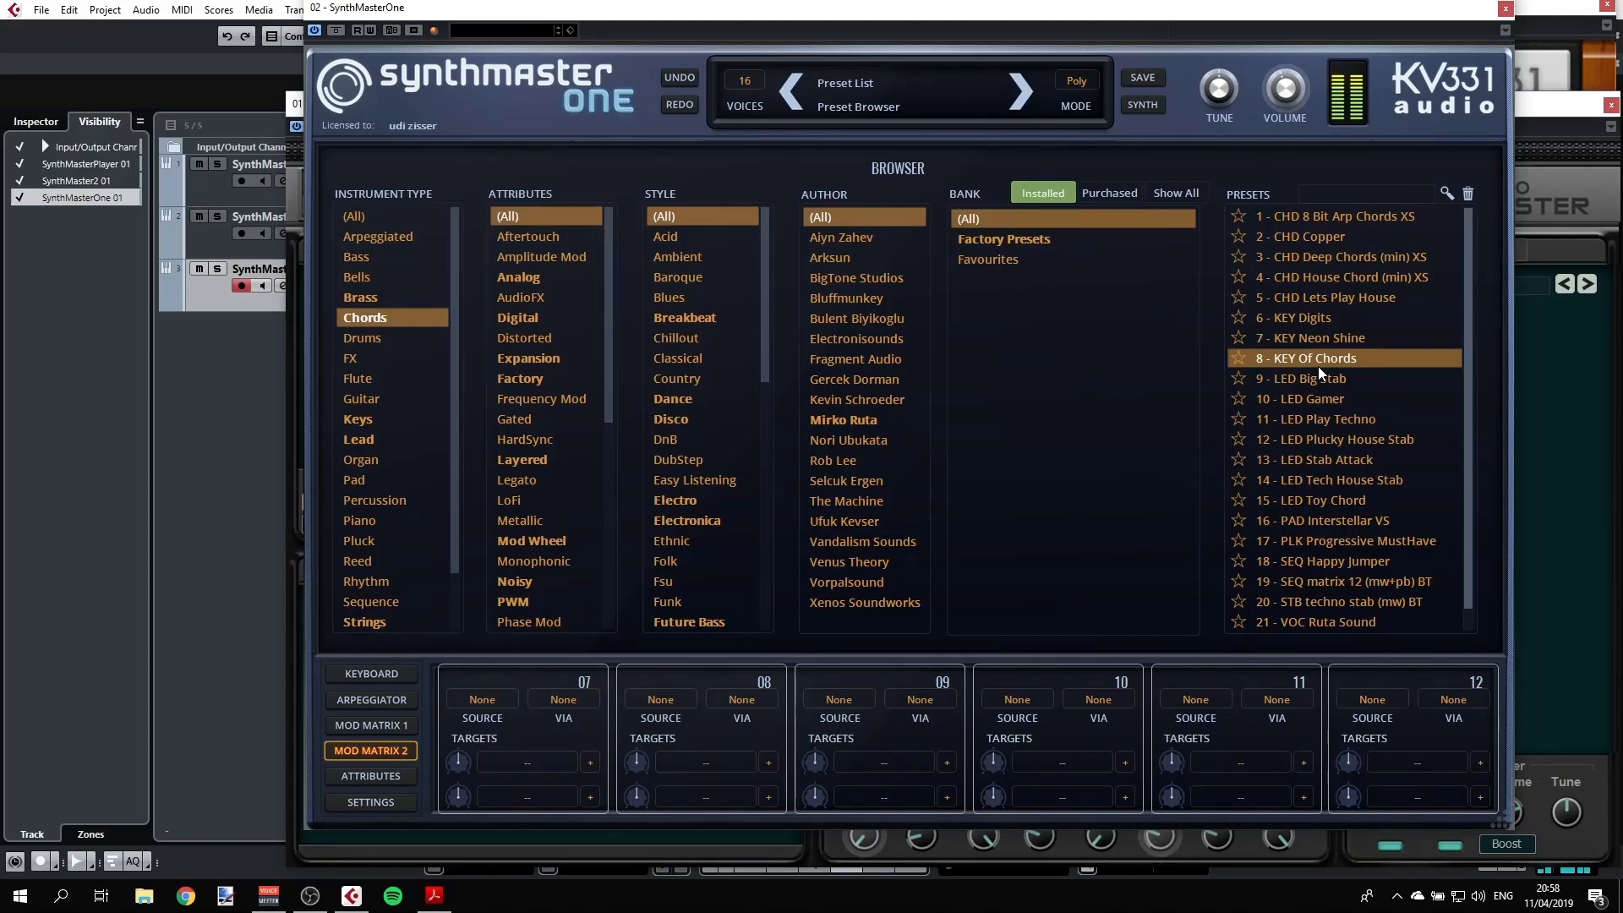
{"action": "left_click", "coordinate": [1338, 281]}
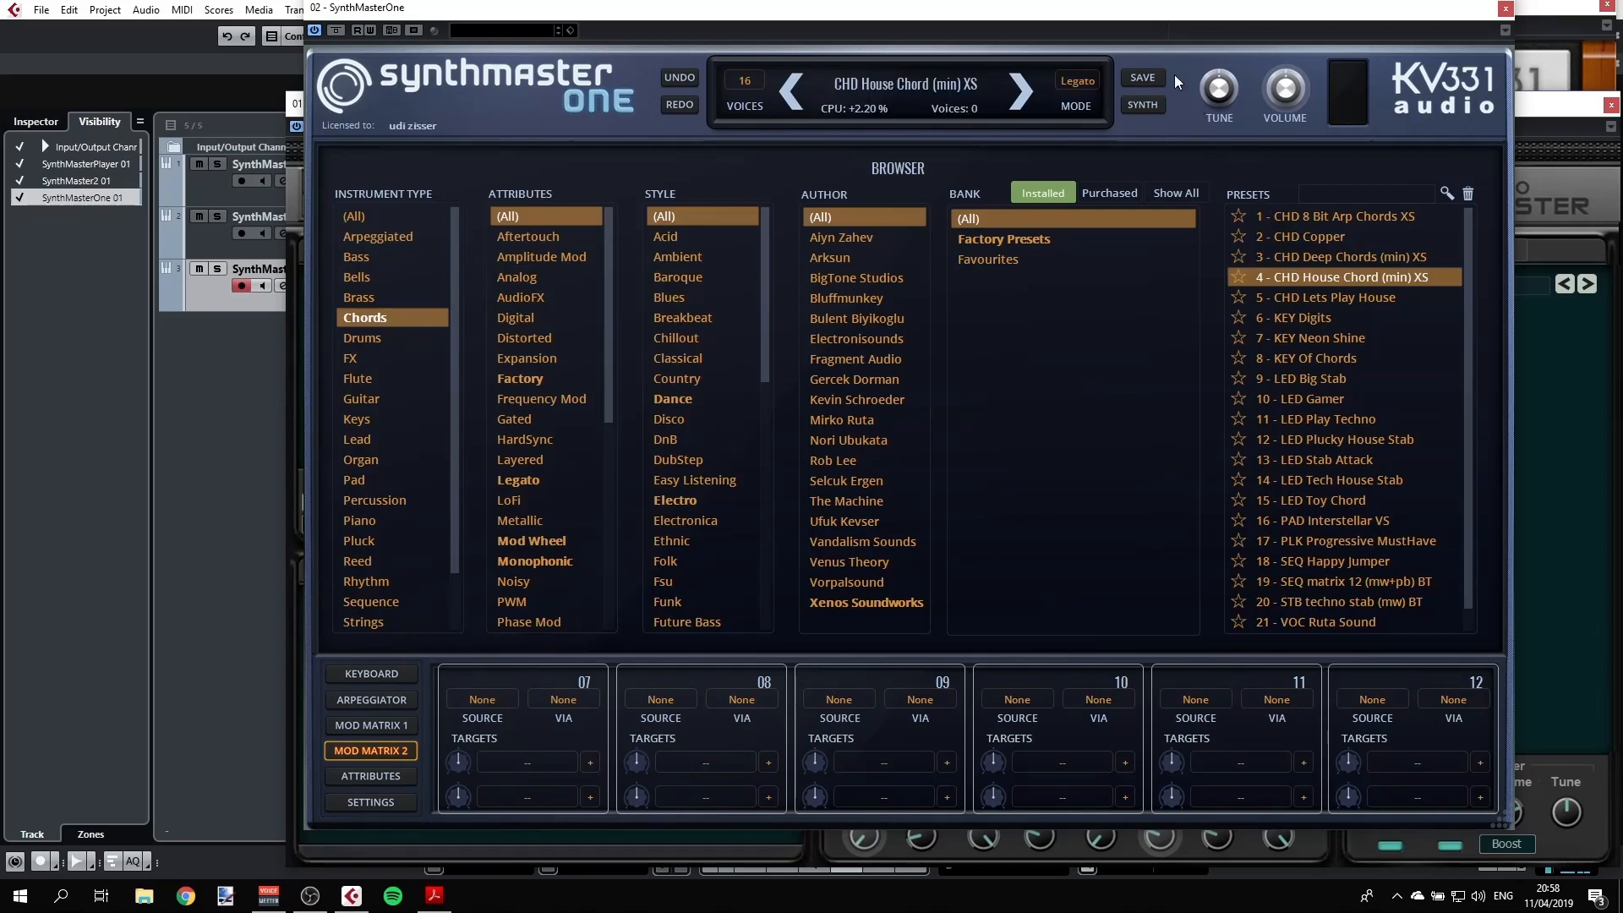
Return to the synth view, initialise the preset to a blank patch and show the first modulation matrix page
{"action": "left_click", "coordinate": [1148, 106]}
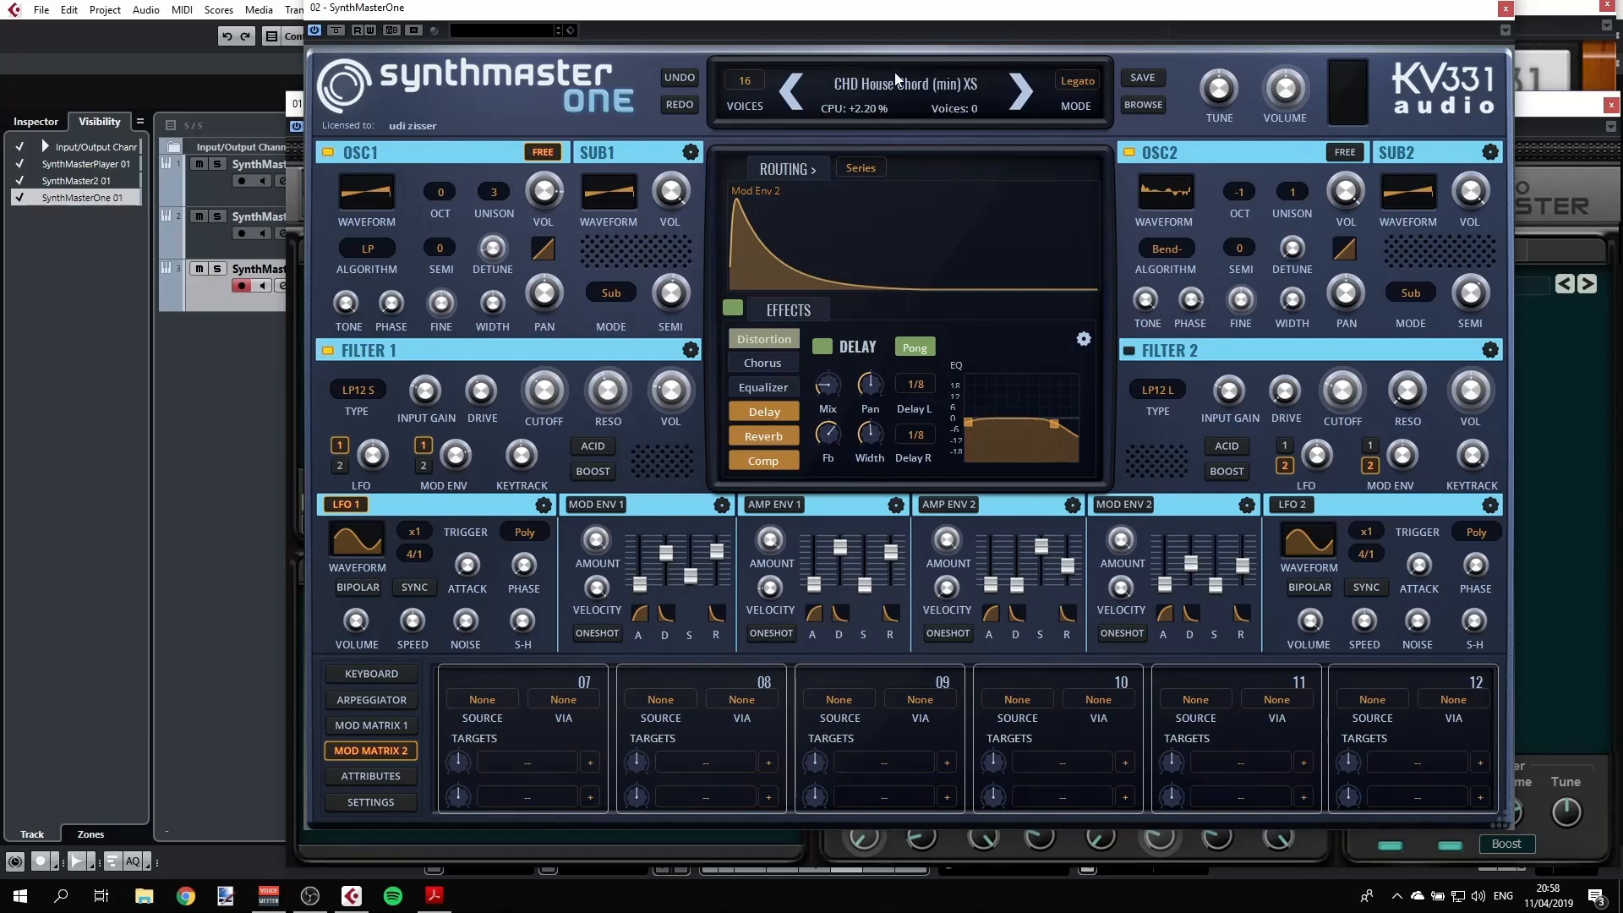
{"action": "left_click", "coordinate": [896, 76]}
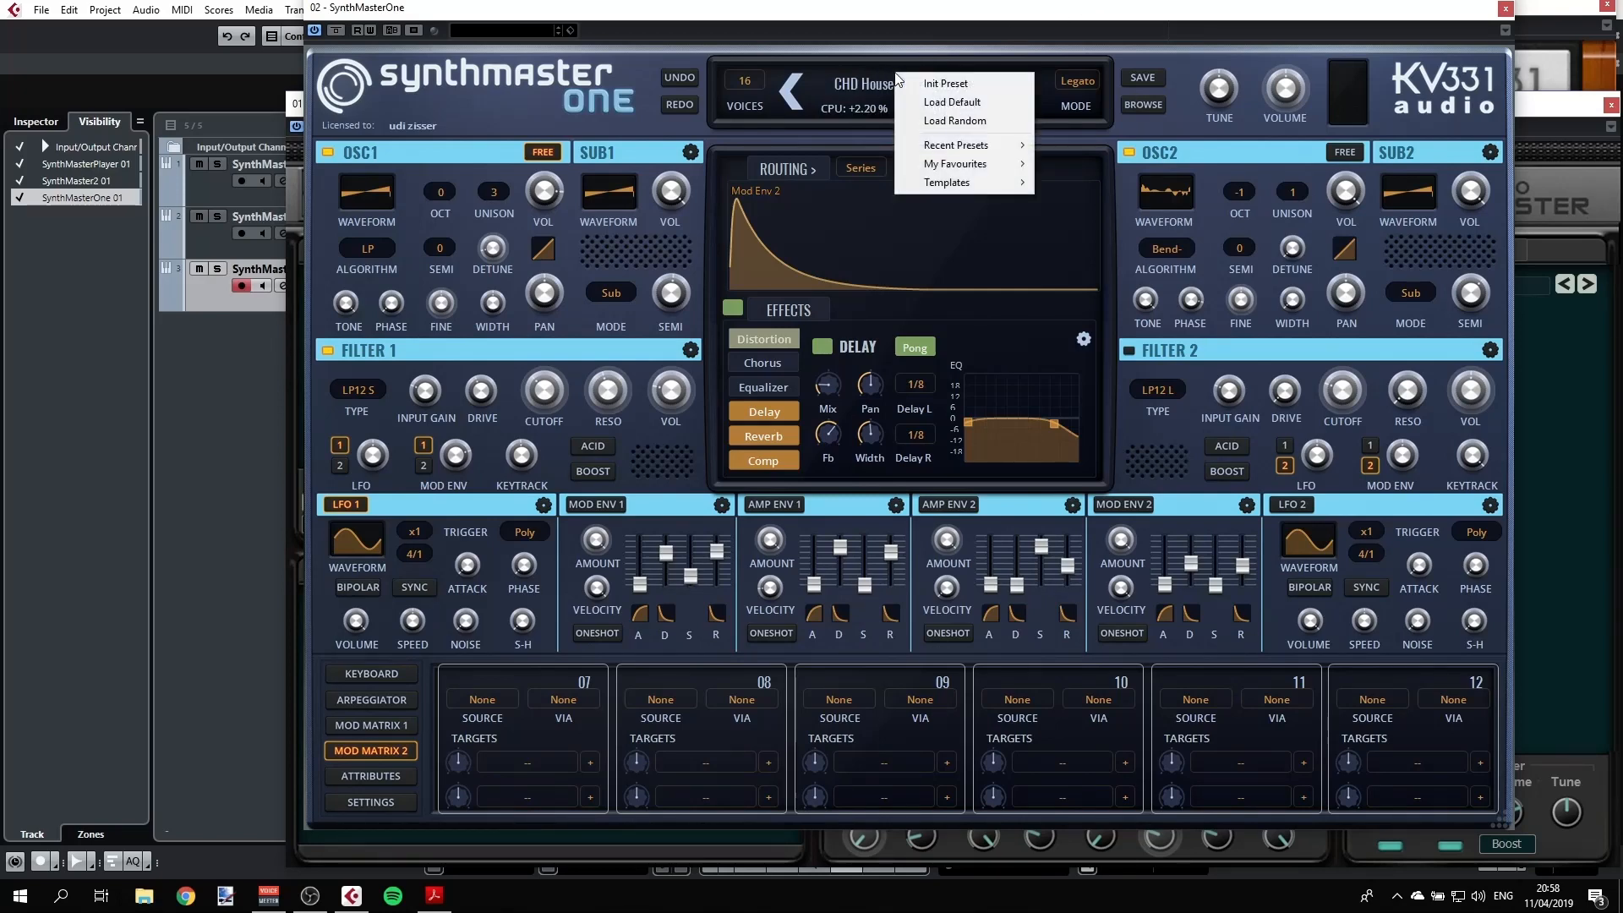
{"action": "left_click", "coordinate": [950, 87]}
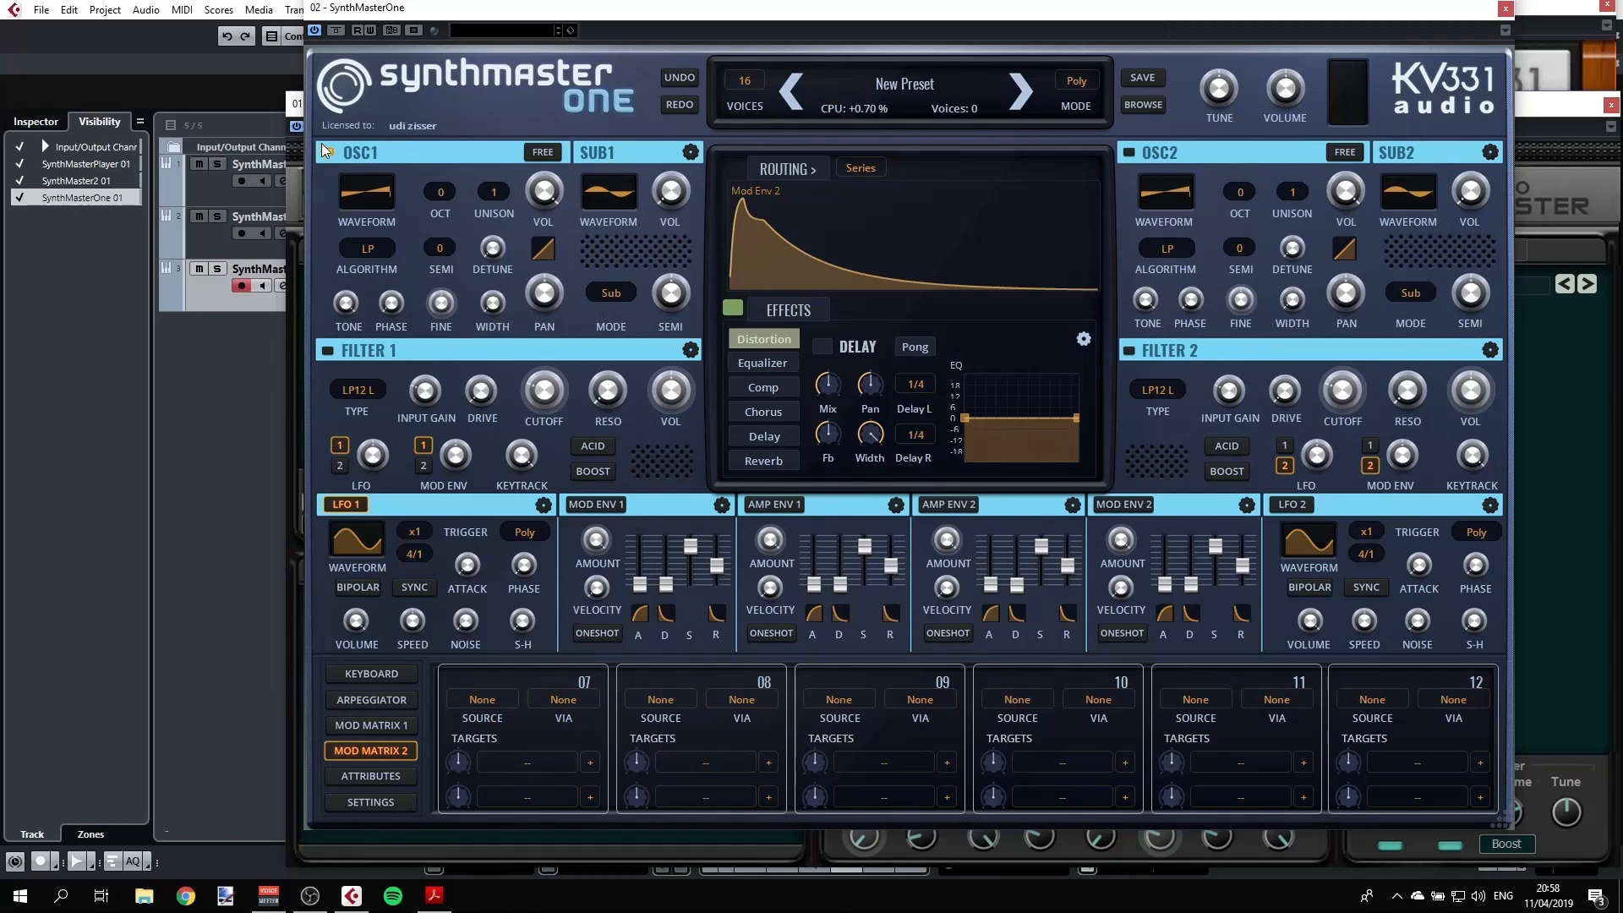
{"action": "left_click", "coordinate": [370, 727]}
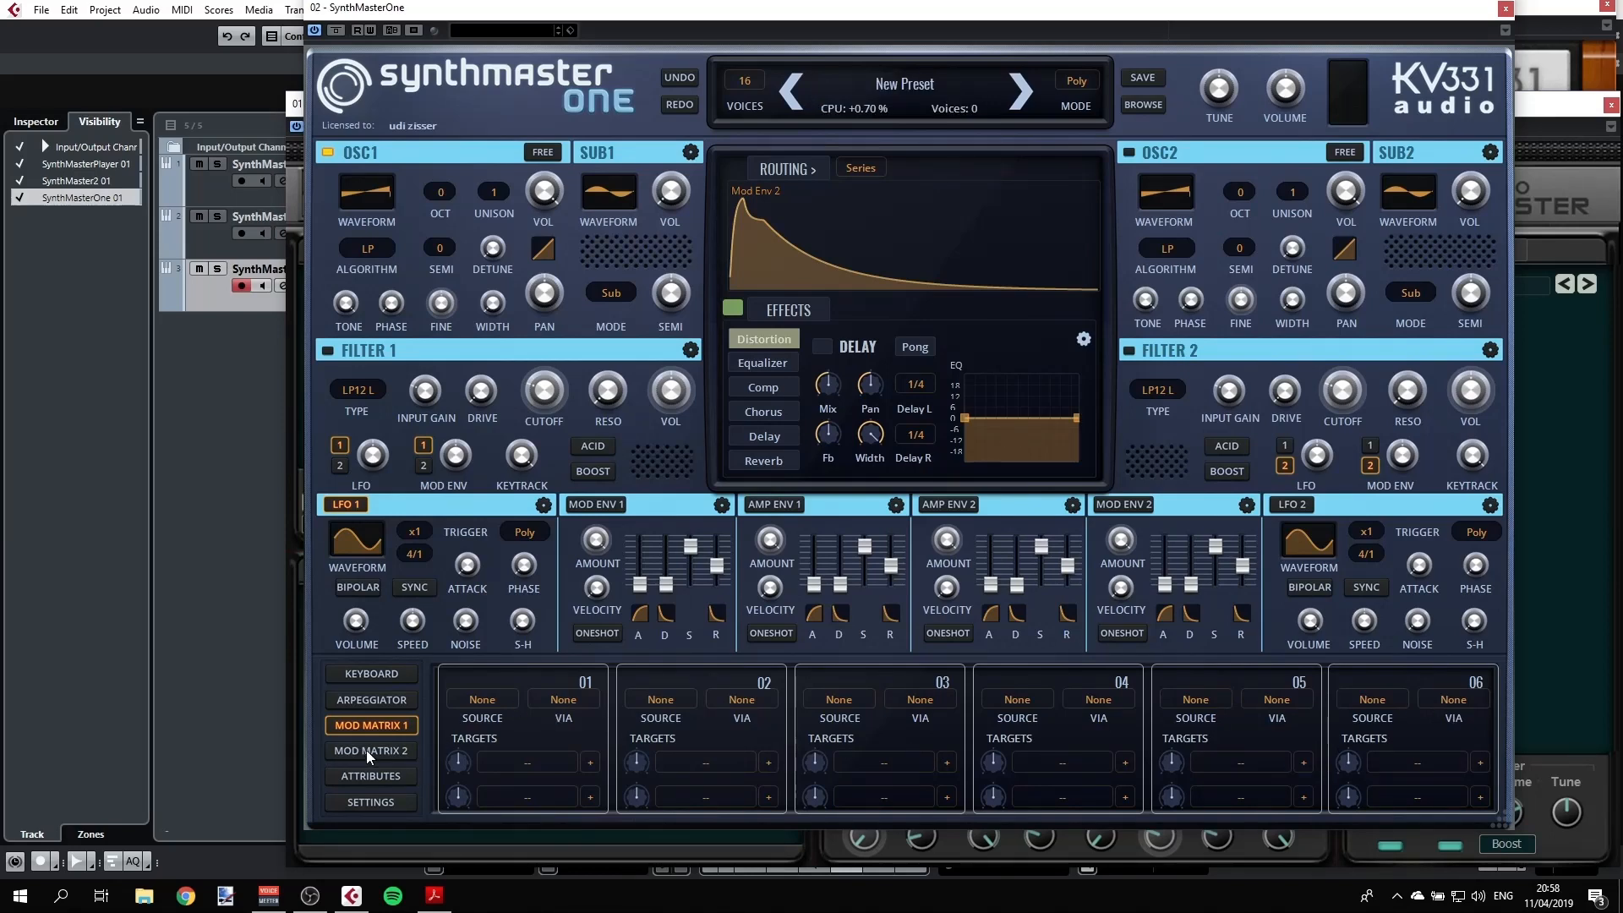
Set oscillator 1's waveform to Miny20 Sawtooth from the Analog waveforms
{"action": "left_click", "coordinate": [382, 199]}
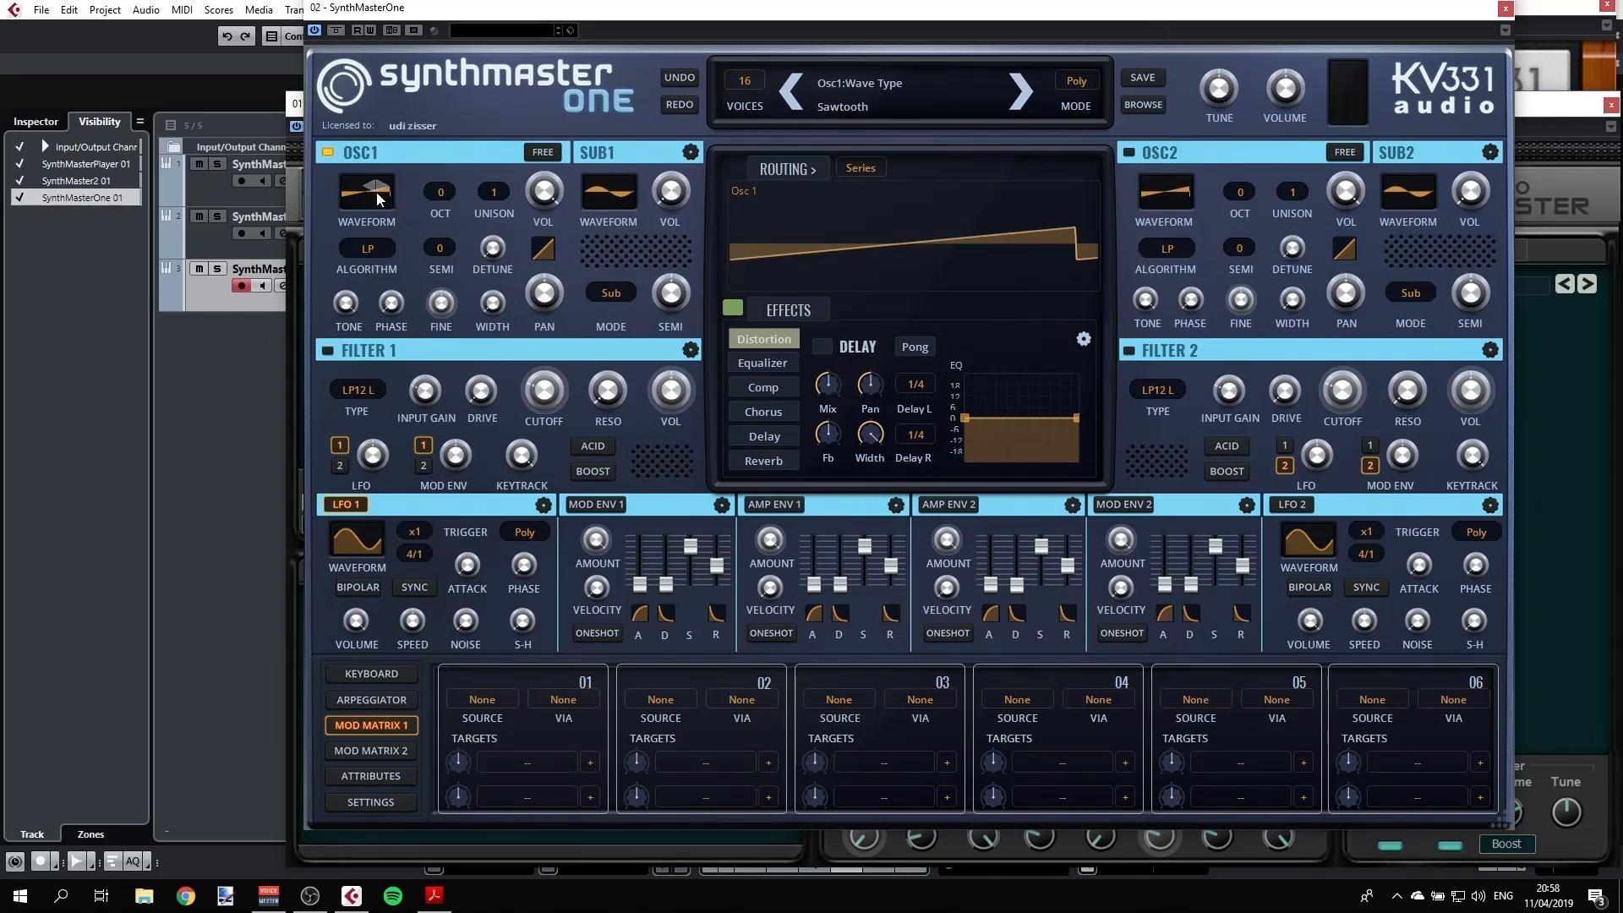
{"action": "left_click", "coordinate": [377, 198]}
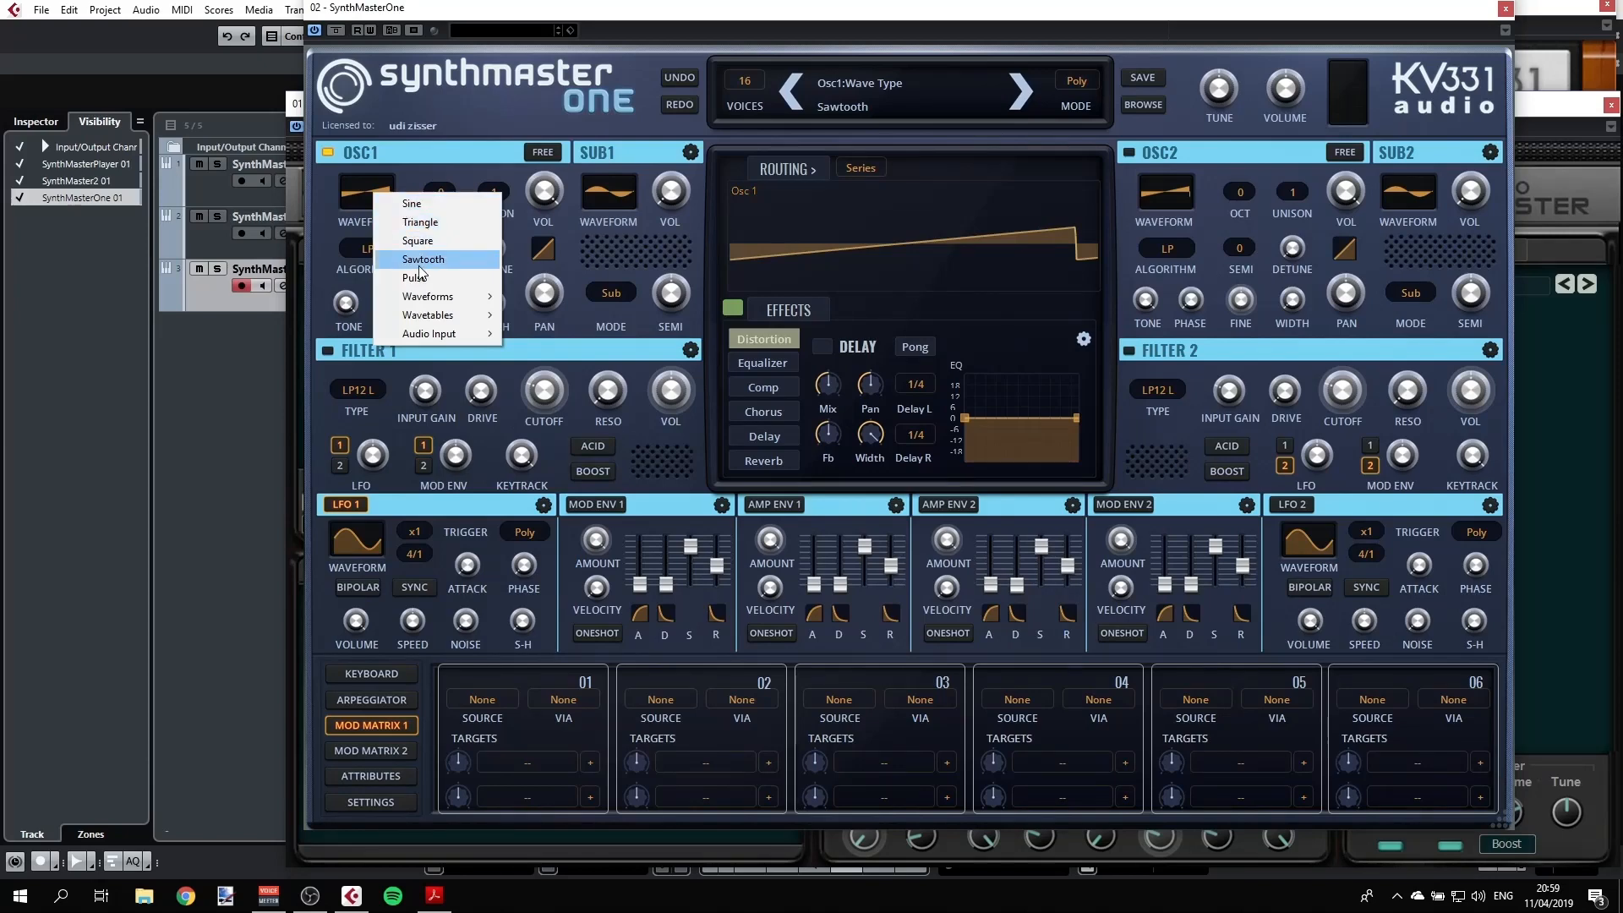
{"action": "mouse_move", "coordinate": [431, 303]}
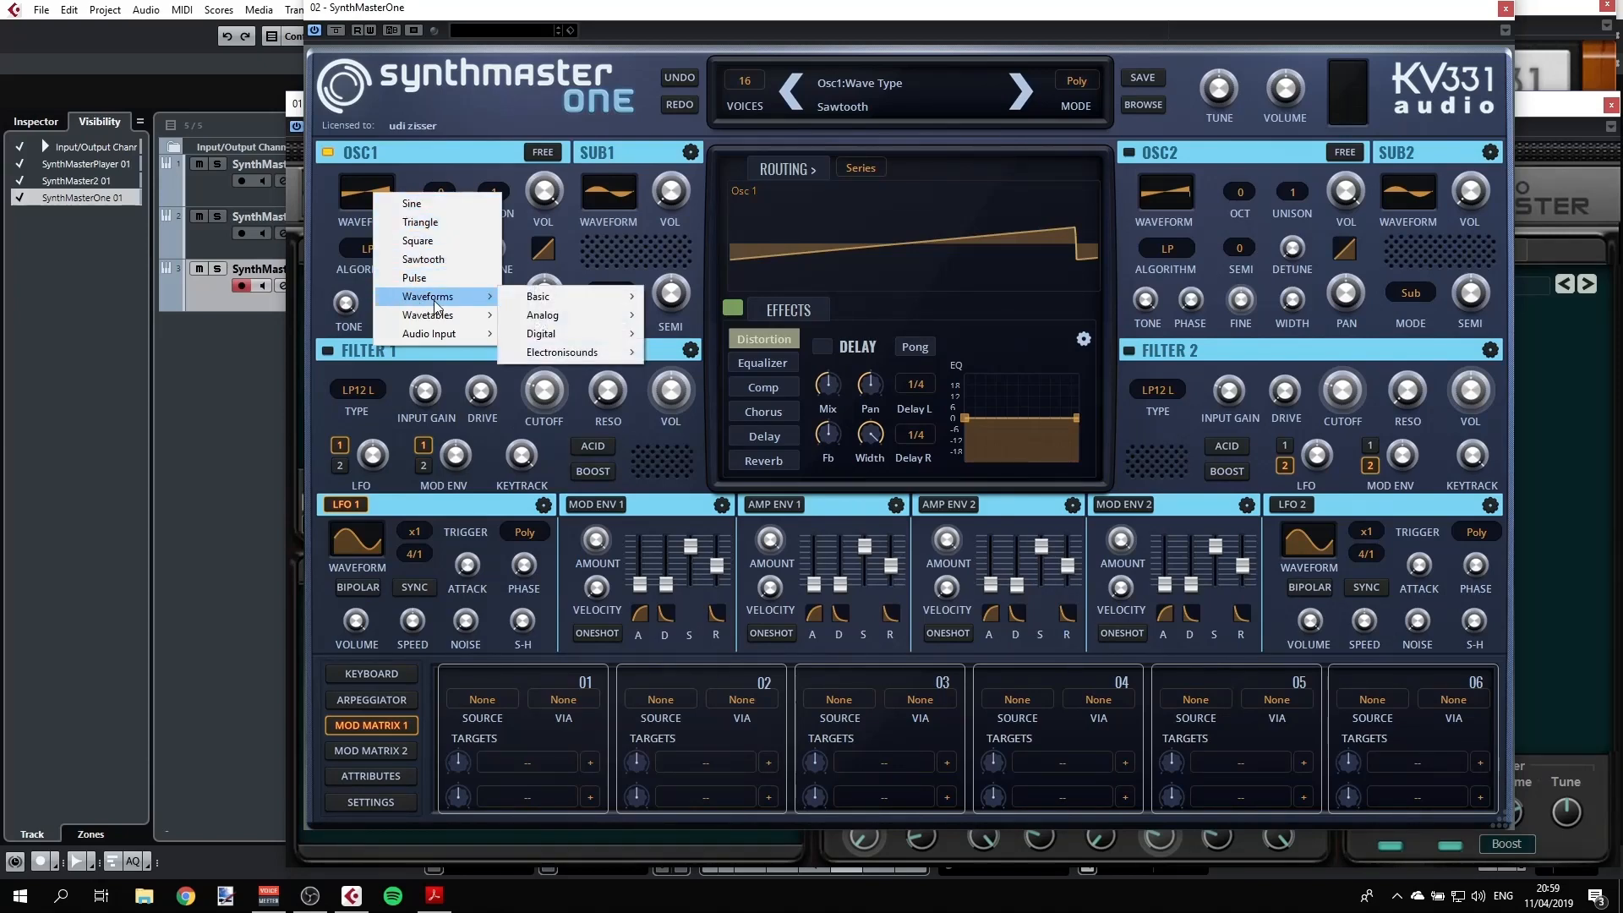
{"action": "mouse_move", "coordinate": [514, 301]}
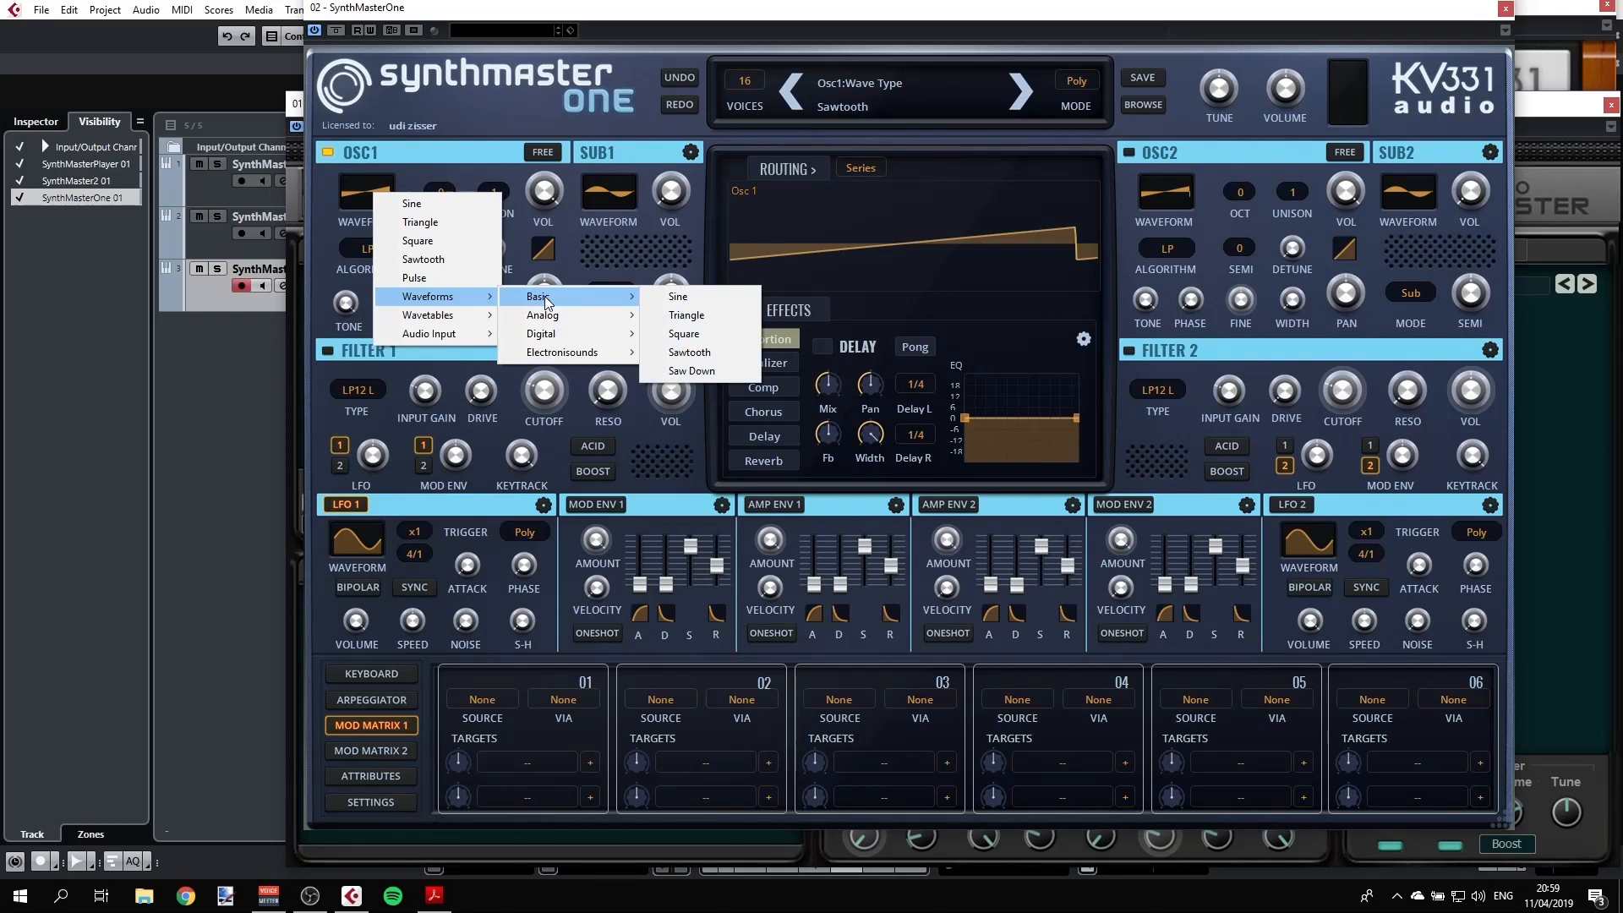
{"action": "mouse_move", "coordinate": [554, 323]}
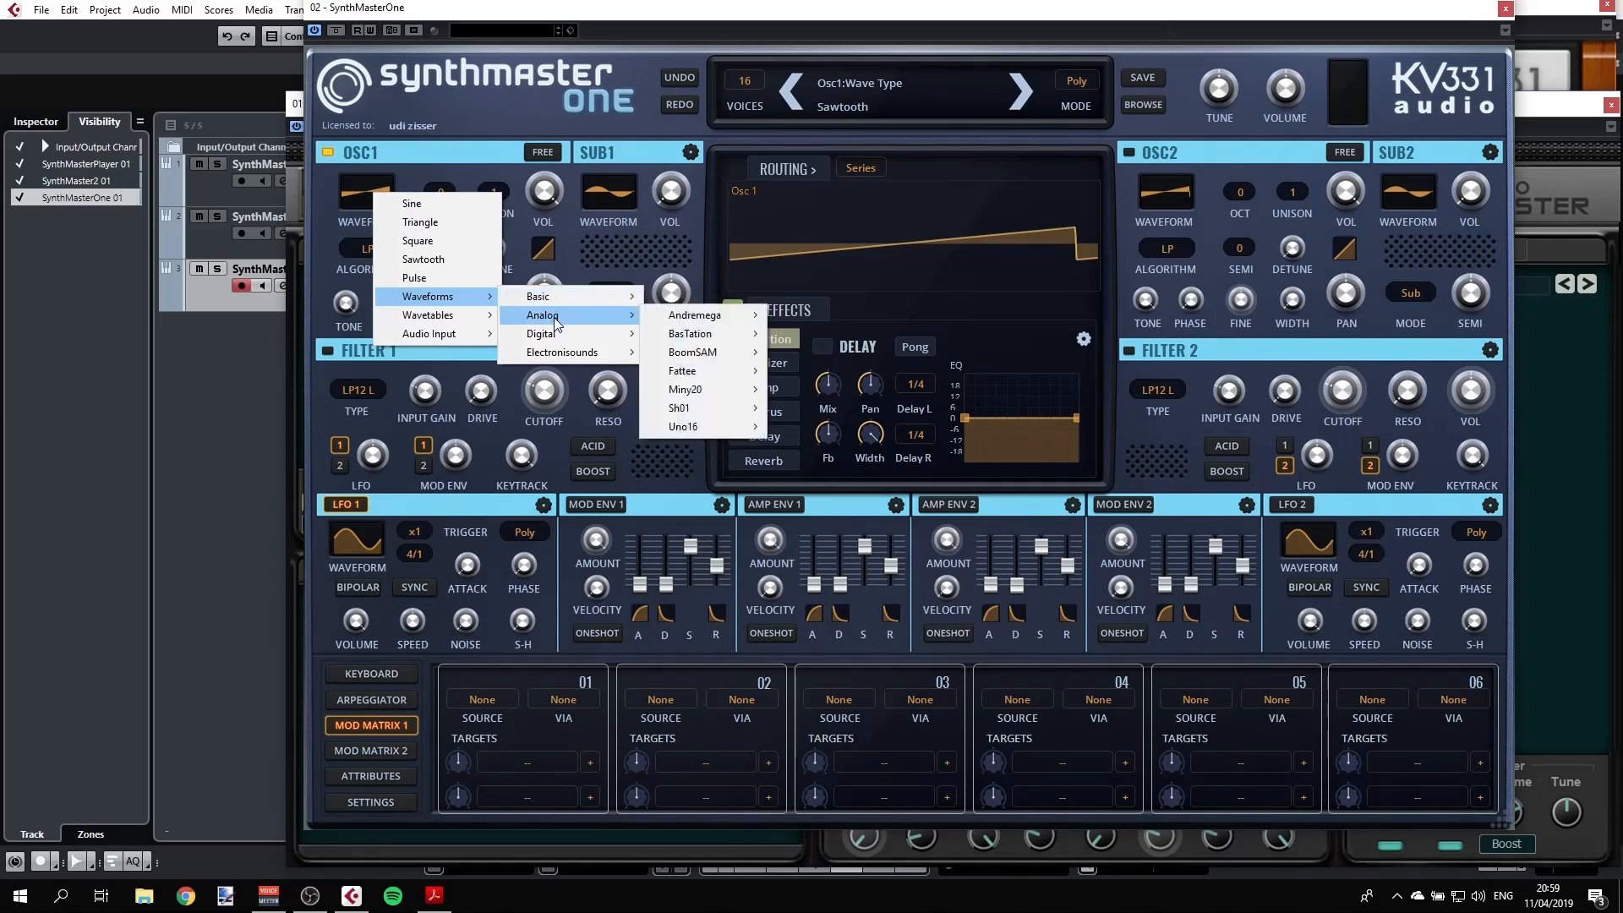
{"action": "mouse_move", "coordinate": [701, 319]}
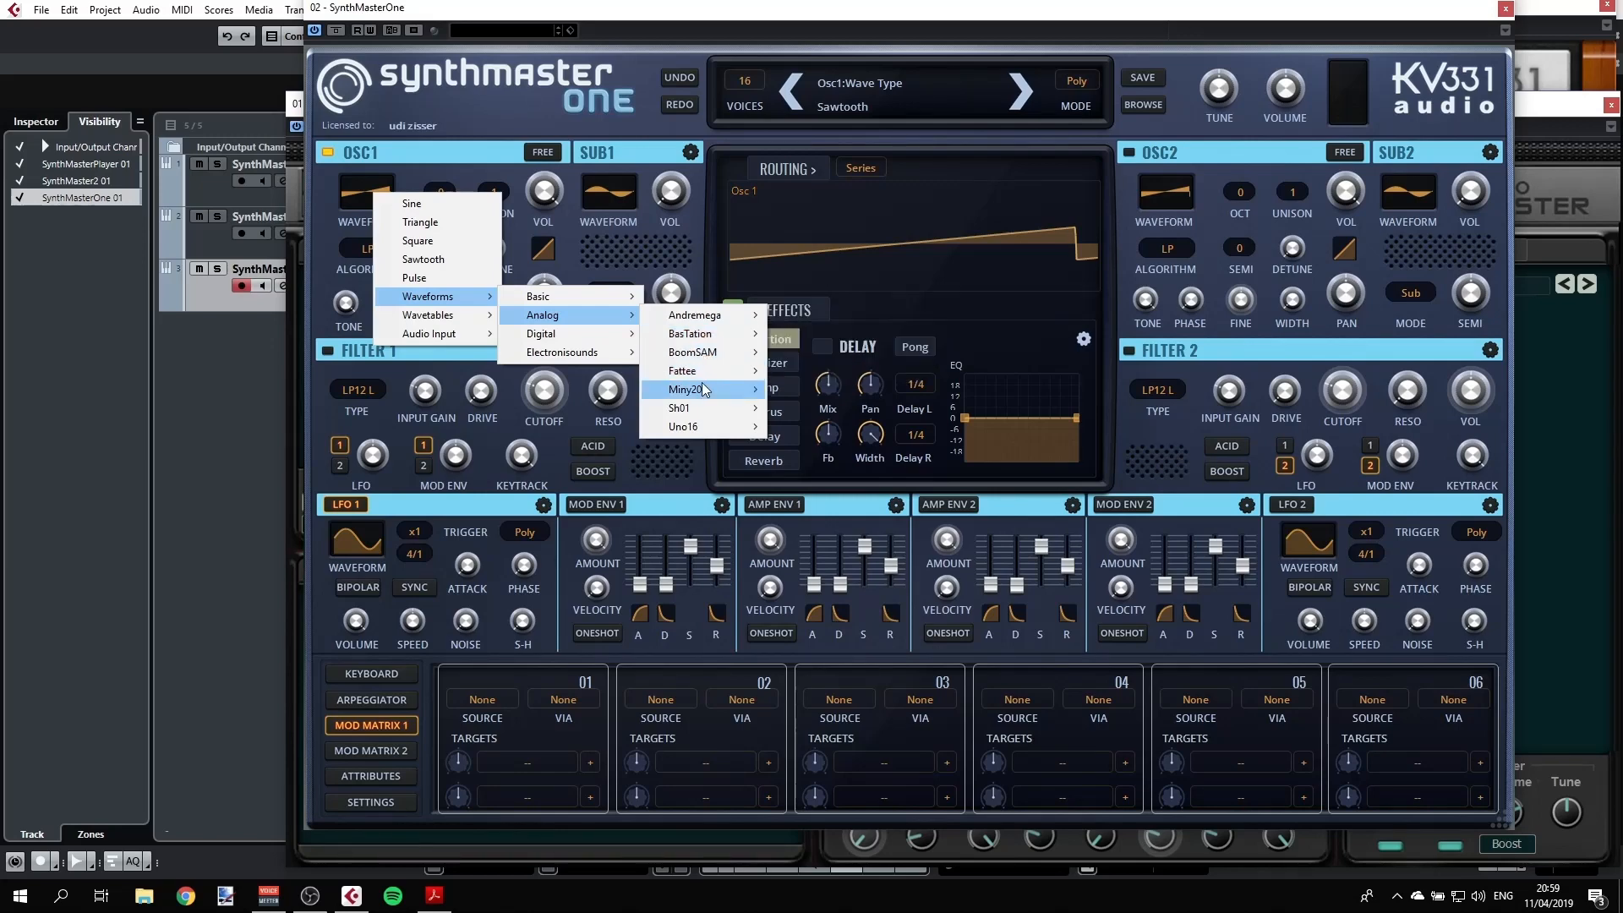
{"action": "mouse_move", "coordinate": [705, 372]}
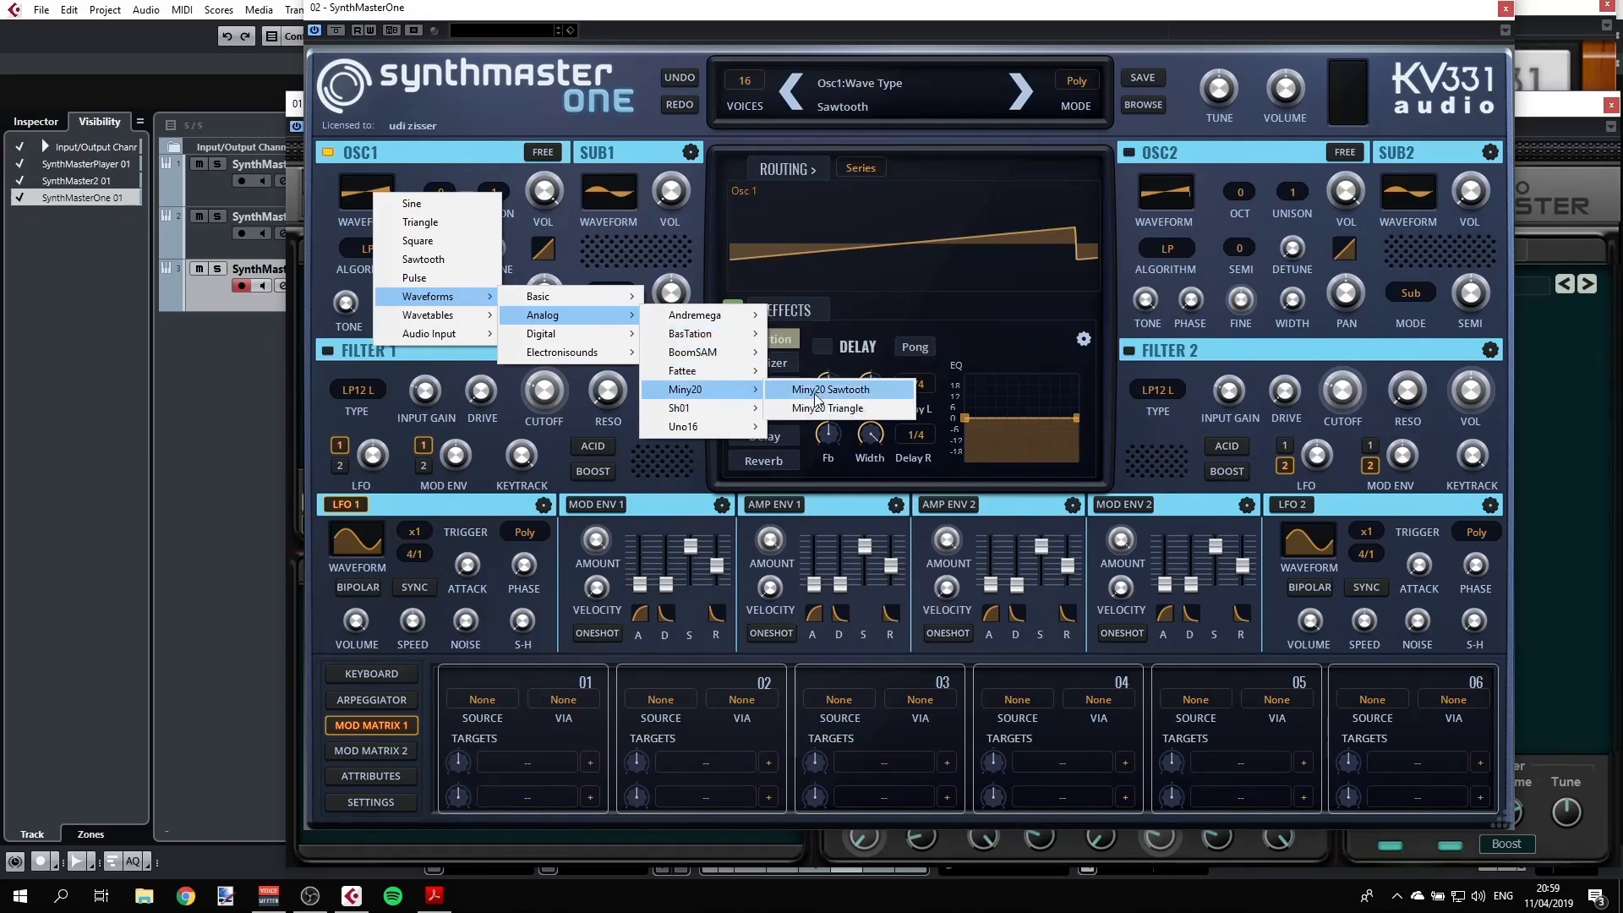
{"action": "left_click", "coordinate": [814, 391]}
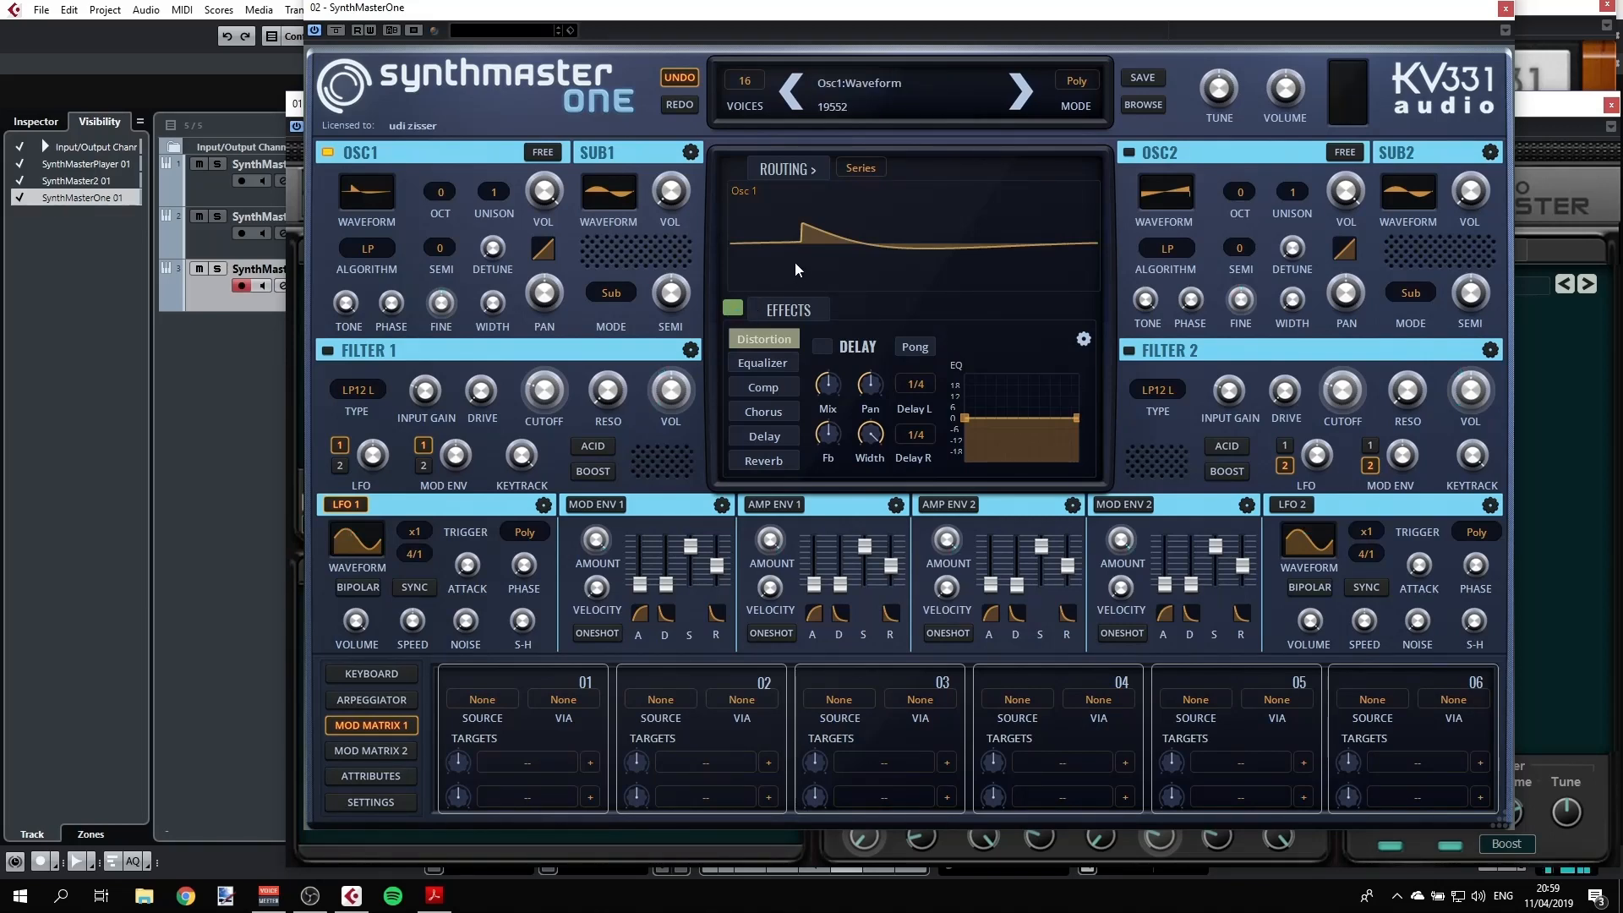
Try oscillator 1 at octave +1 and return it to octave 0
{"action": "left_click", "coordinate": [448, 192]}
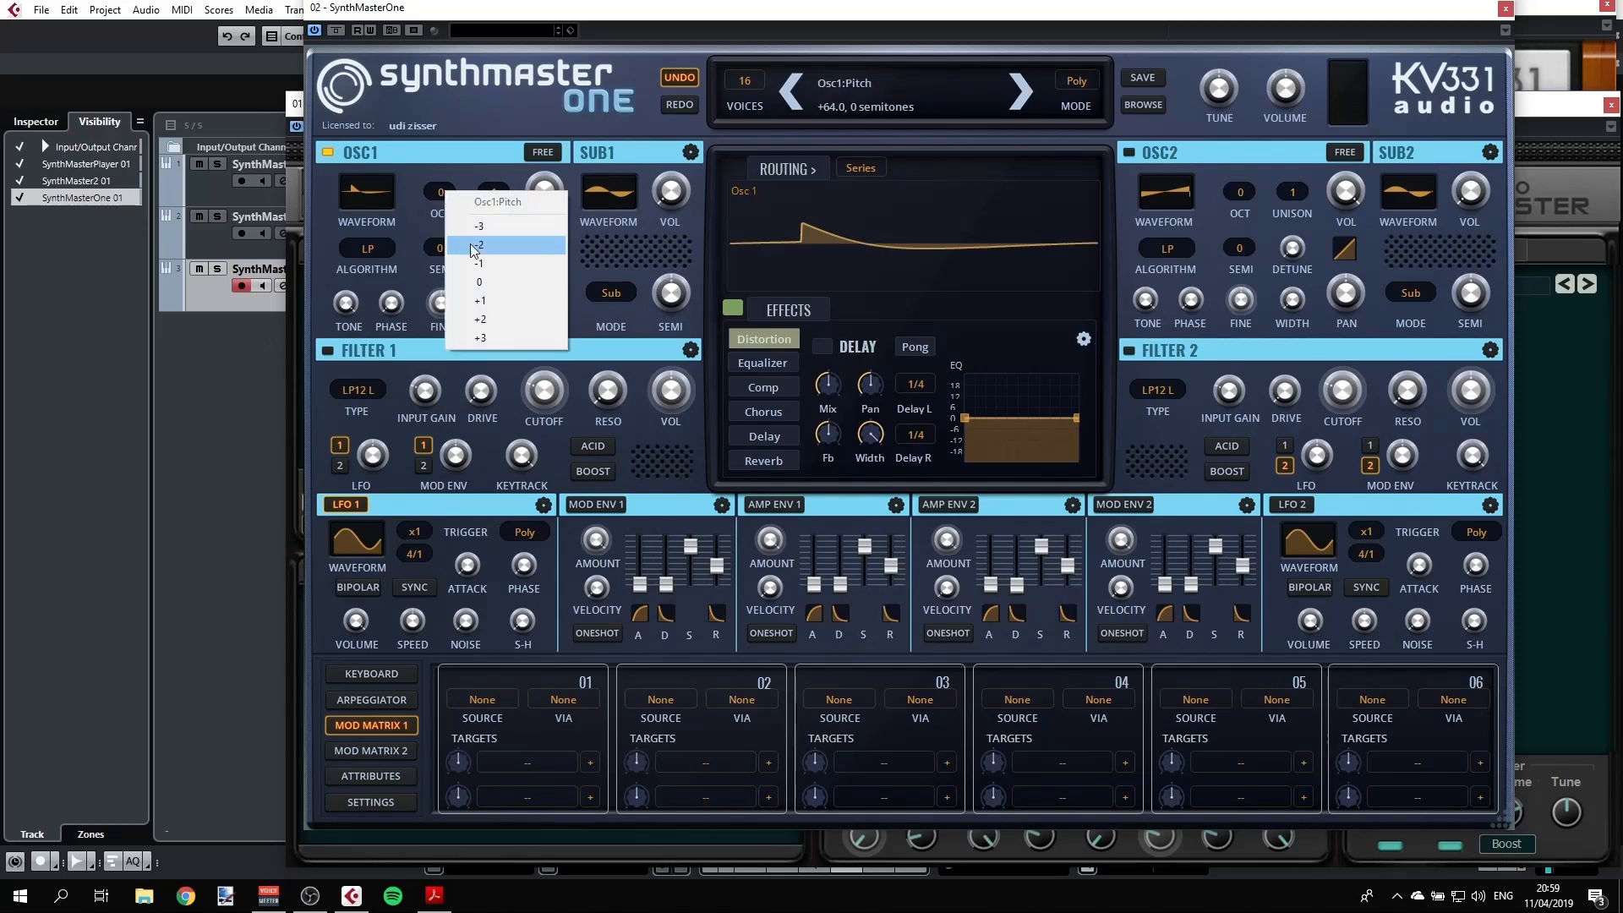
{"action": "left_click", "coordinate": [489, 301]}
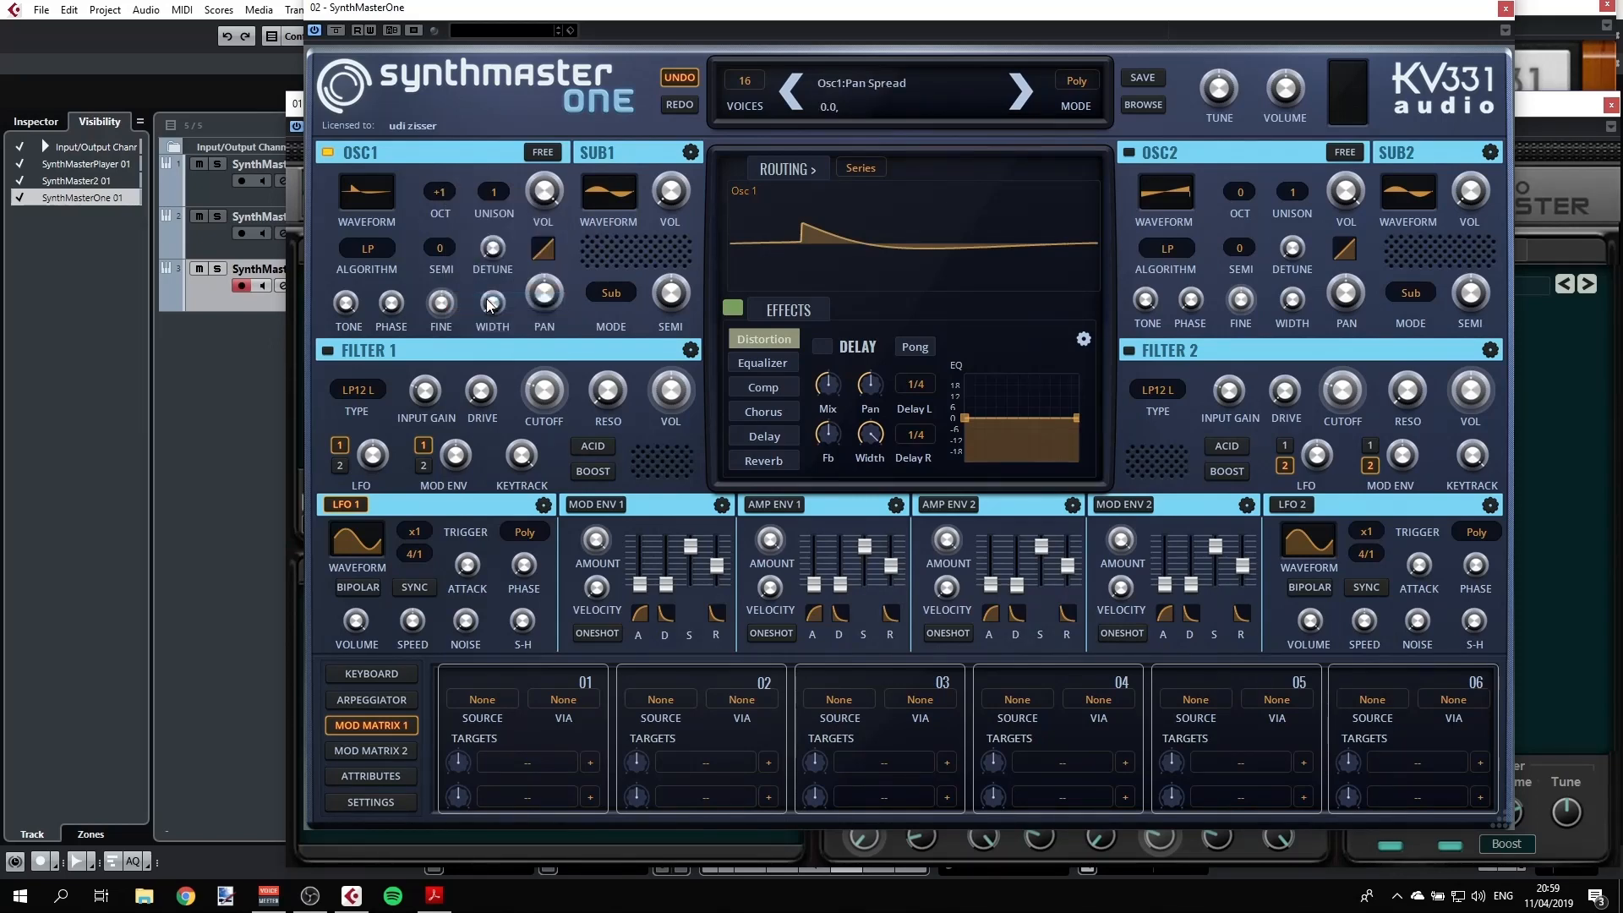
{"action": "left_click", "coordinate": [439, 193]}
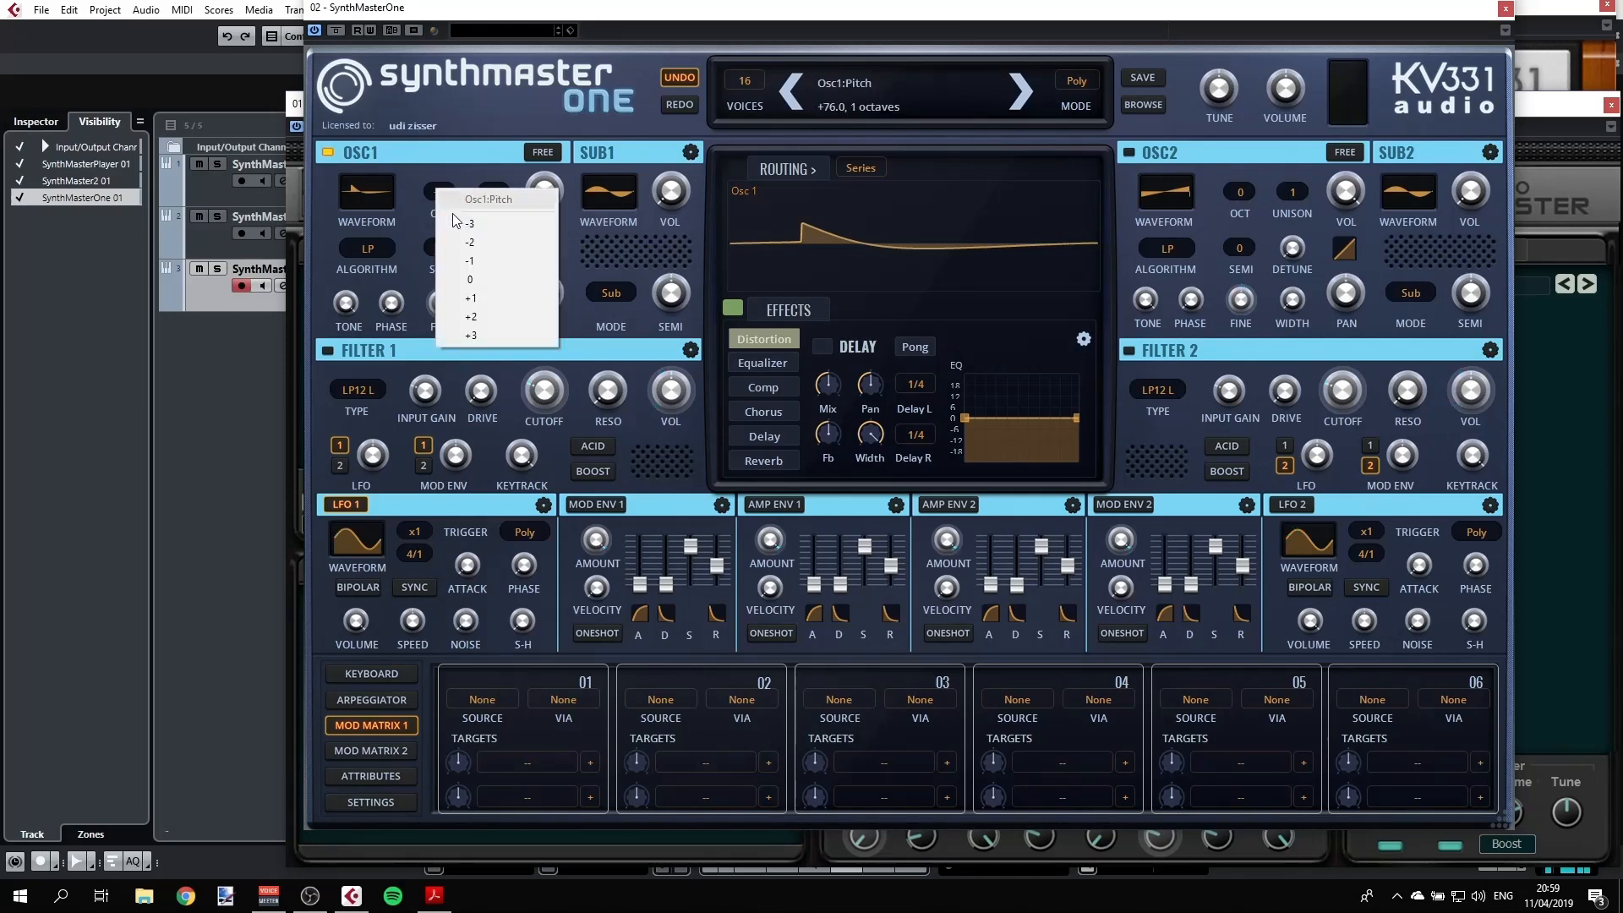
{"action": "left_click", "coordinate": [474, 277]}
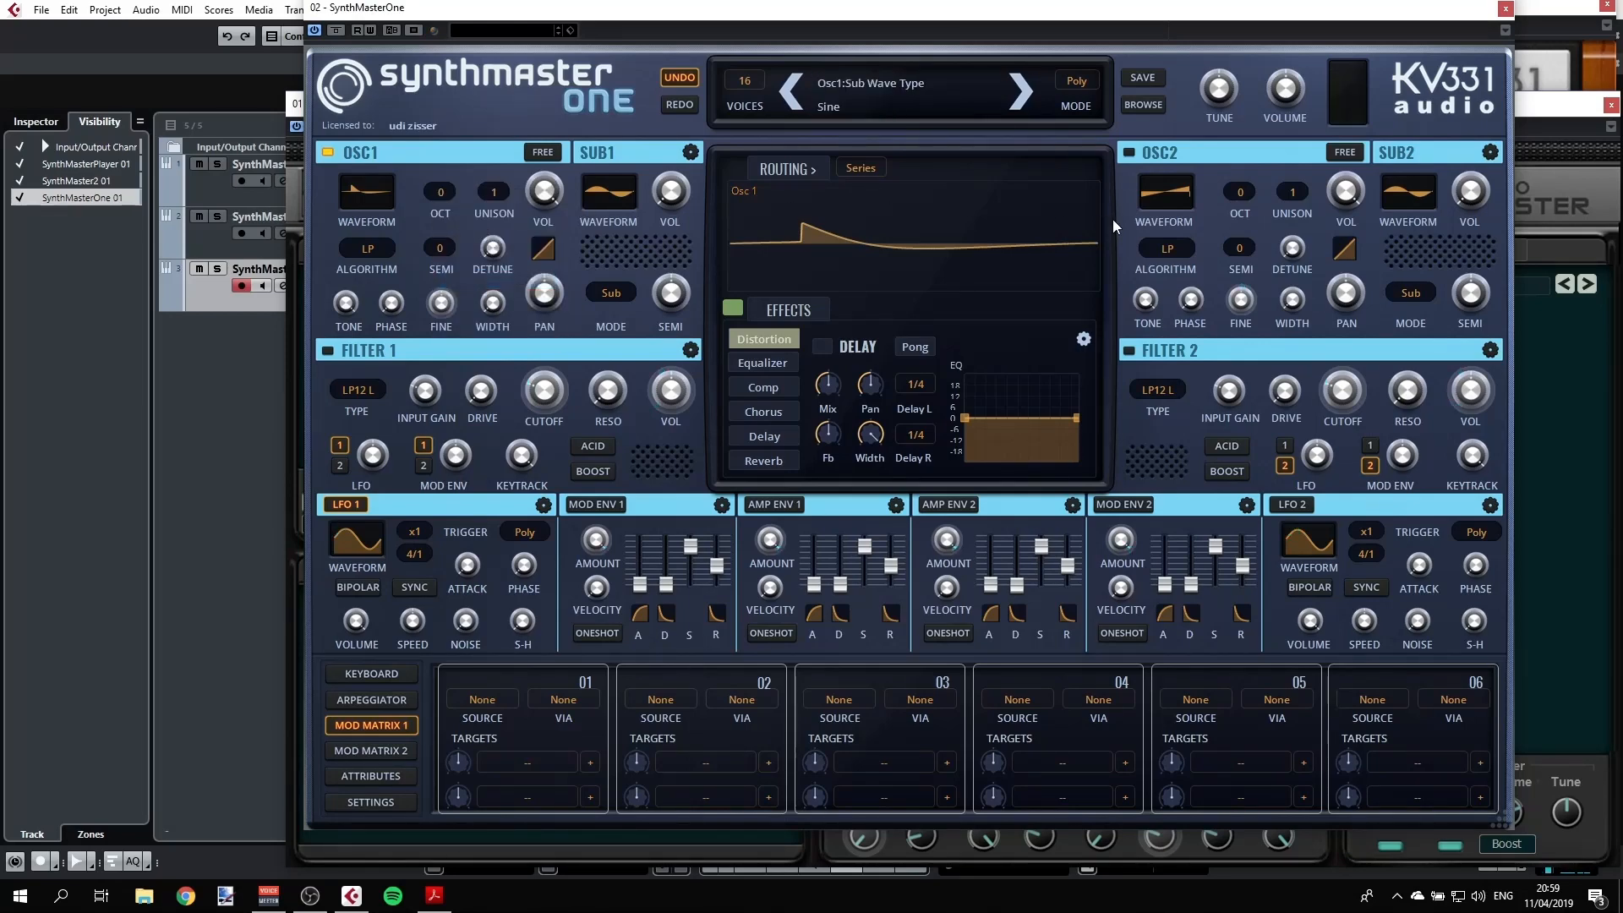
Enable oscillator 2 with a Sawtooth waveform and set its octave to -1
{"action": "left_click", "coordinate": [1129, 154]}
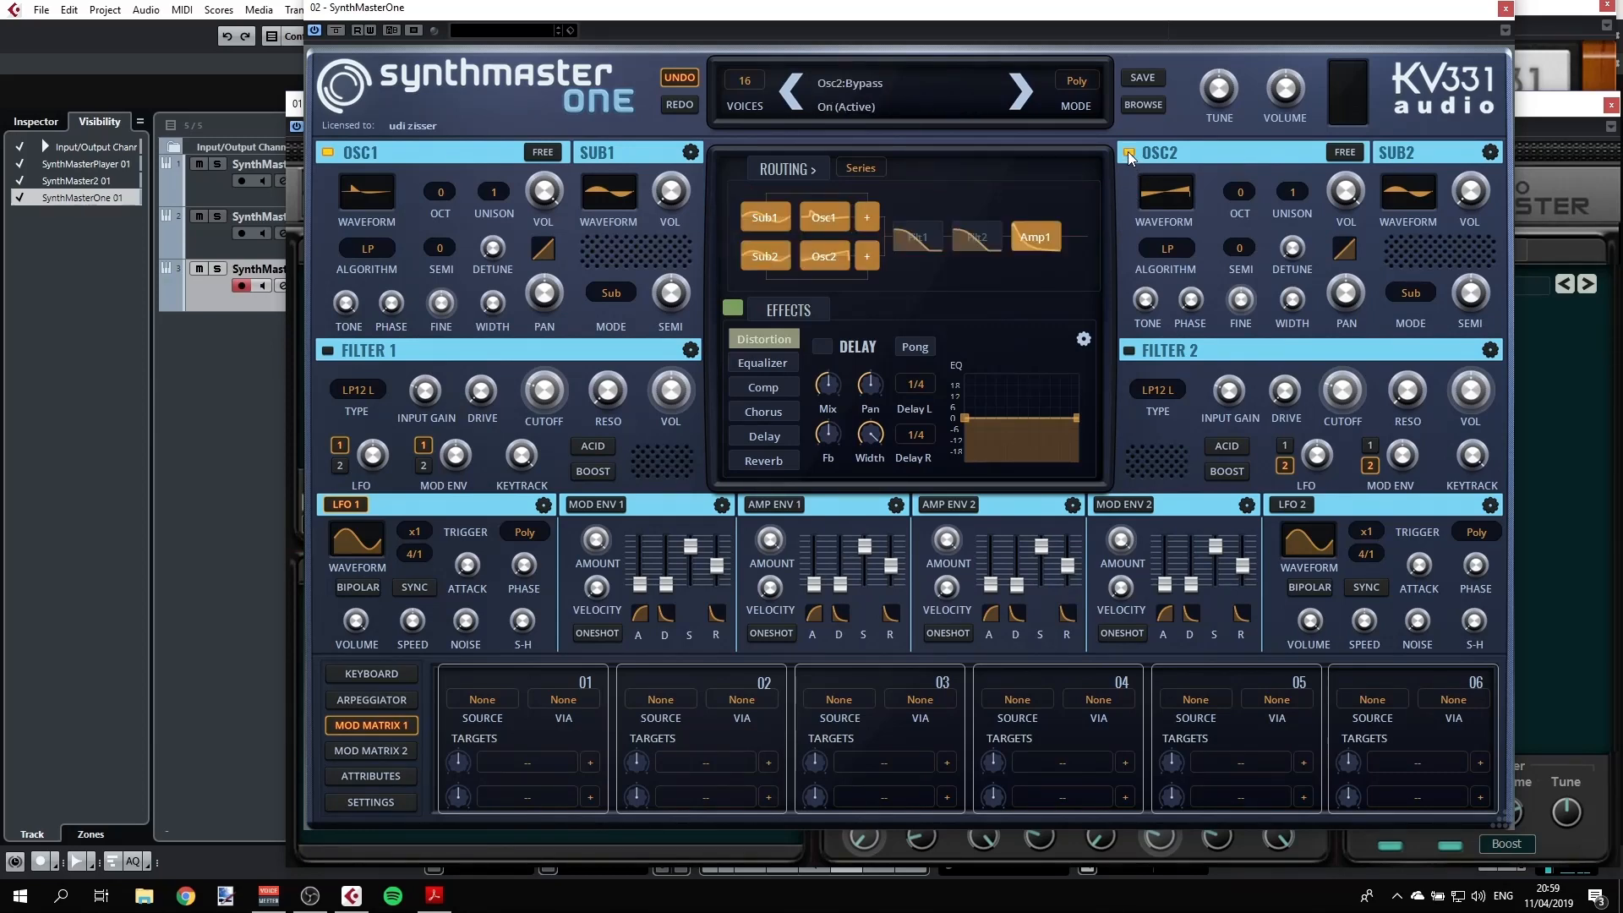
{"action": "left_click", "coordinate": [1164, 192]}
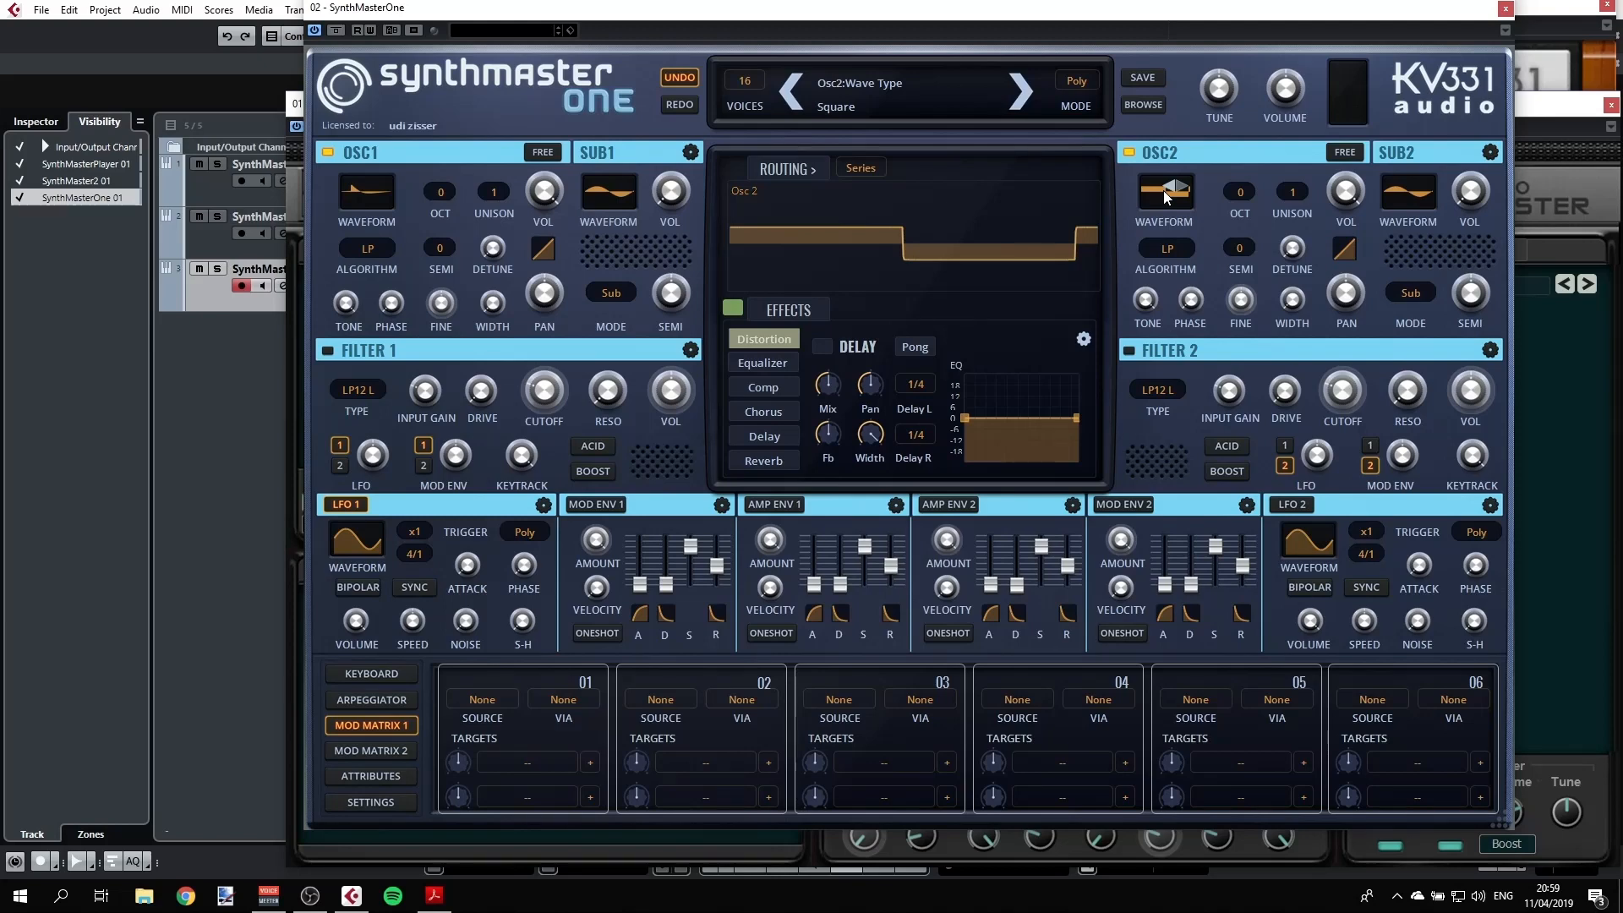
{"action": "left_click", "coordinate": [1171, 195]}
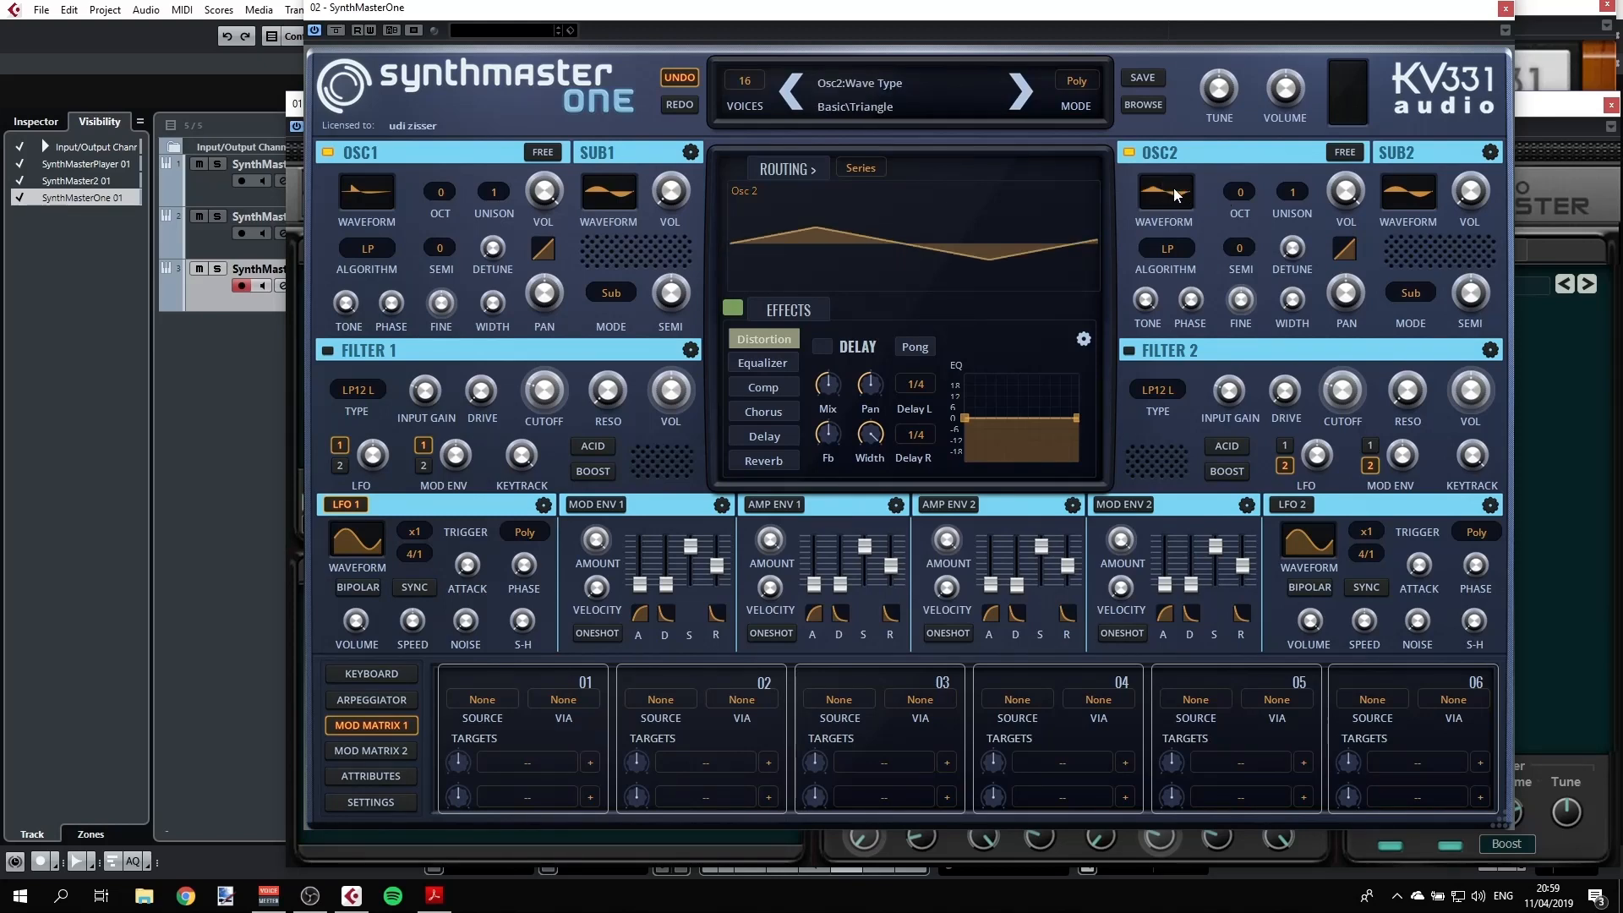
{"action": "left_click", "coordinate": [1165, 194]}
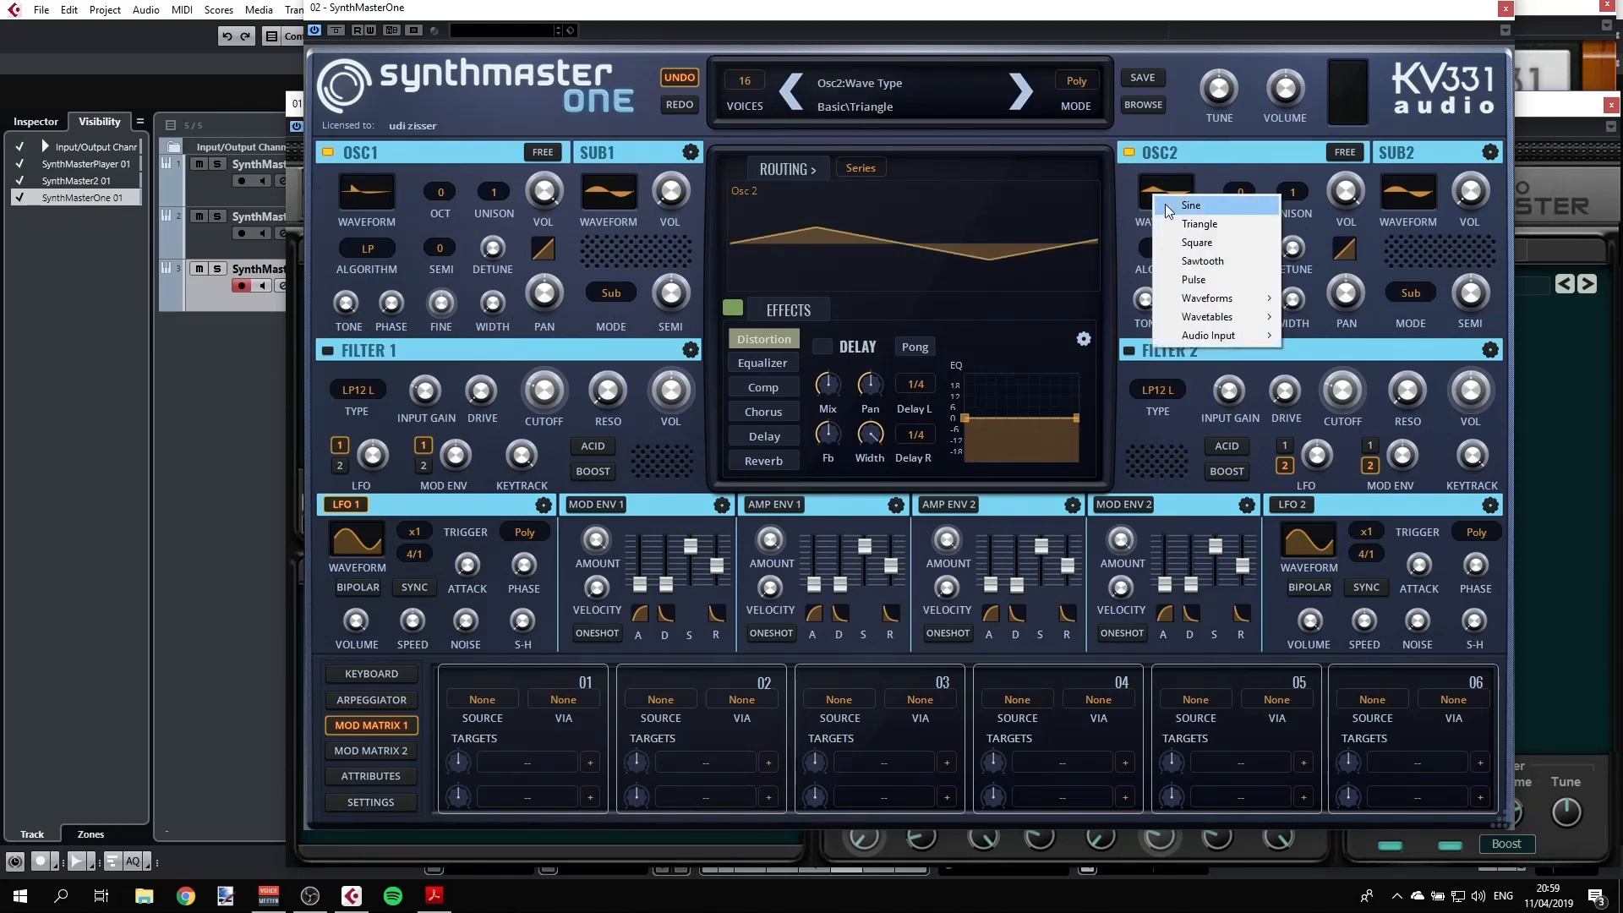
{"action": "left_click", "coordinate": [1205, 261]}
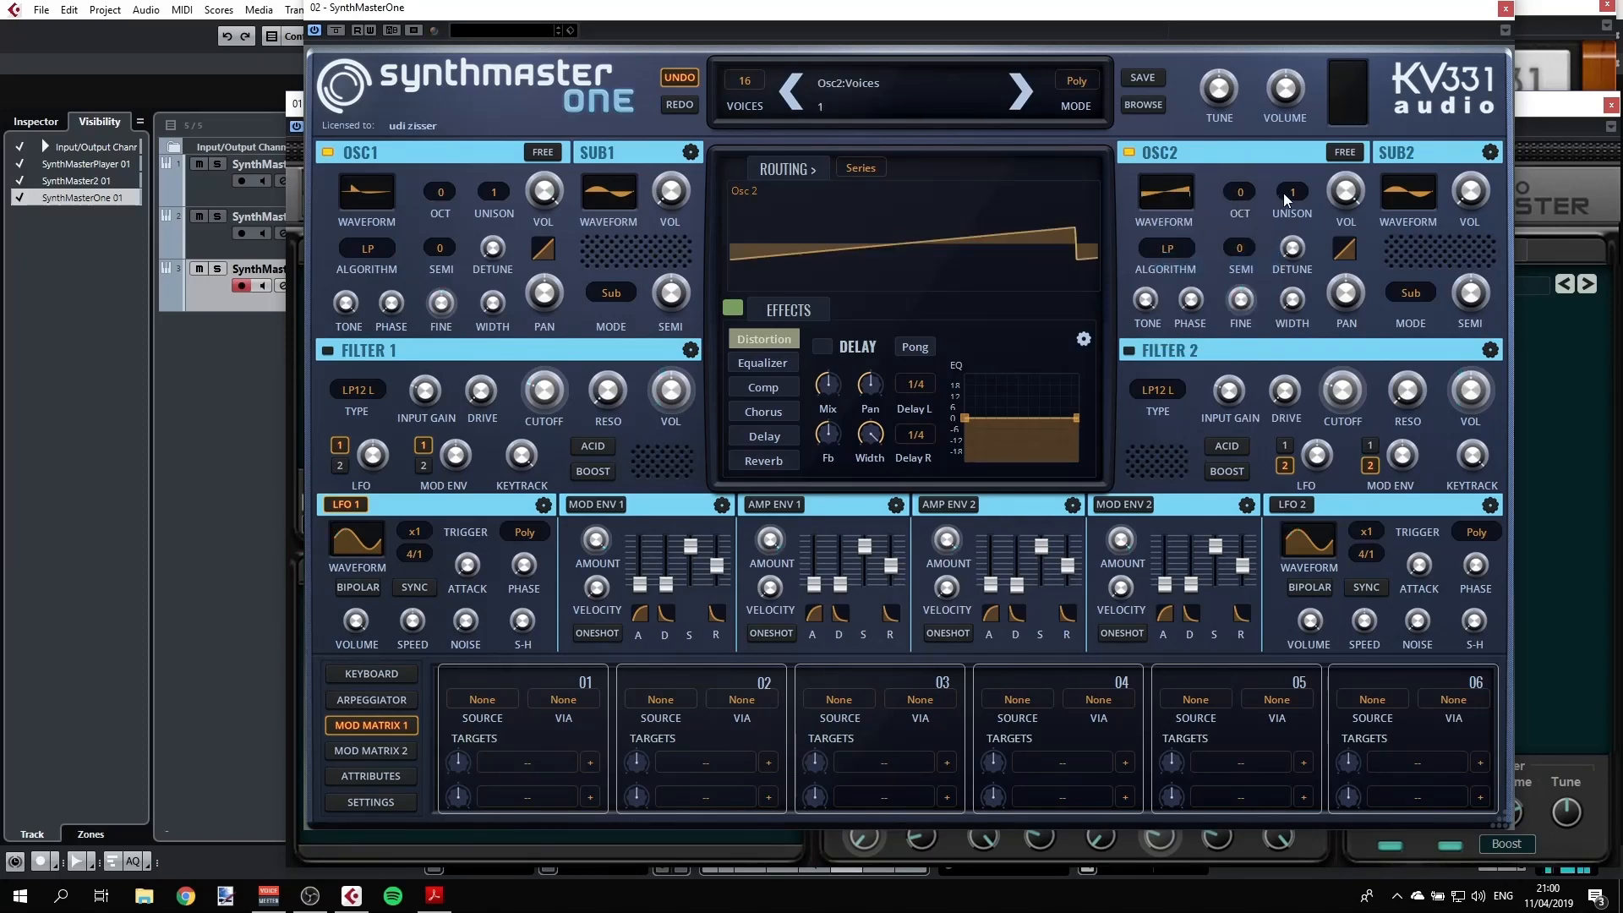
{"action": "left_click", "coordinate": [1246, 197]}
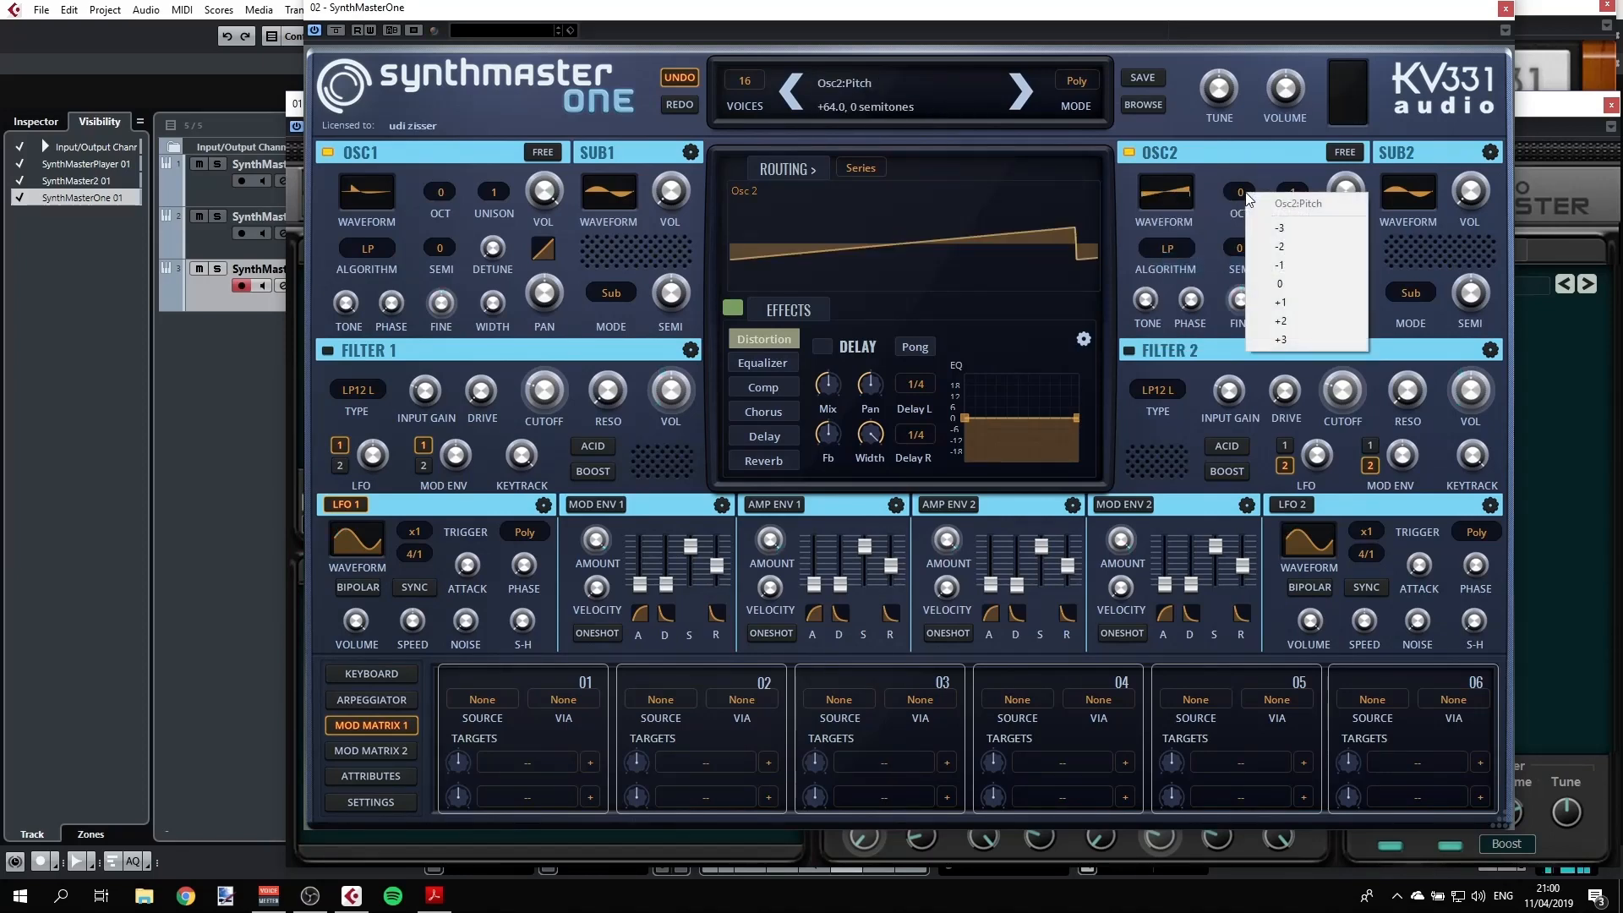
{"action": "left_click", "coordinate": [1290, 268]}
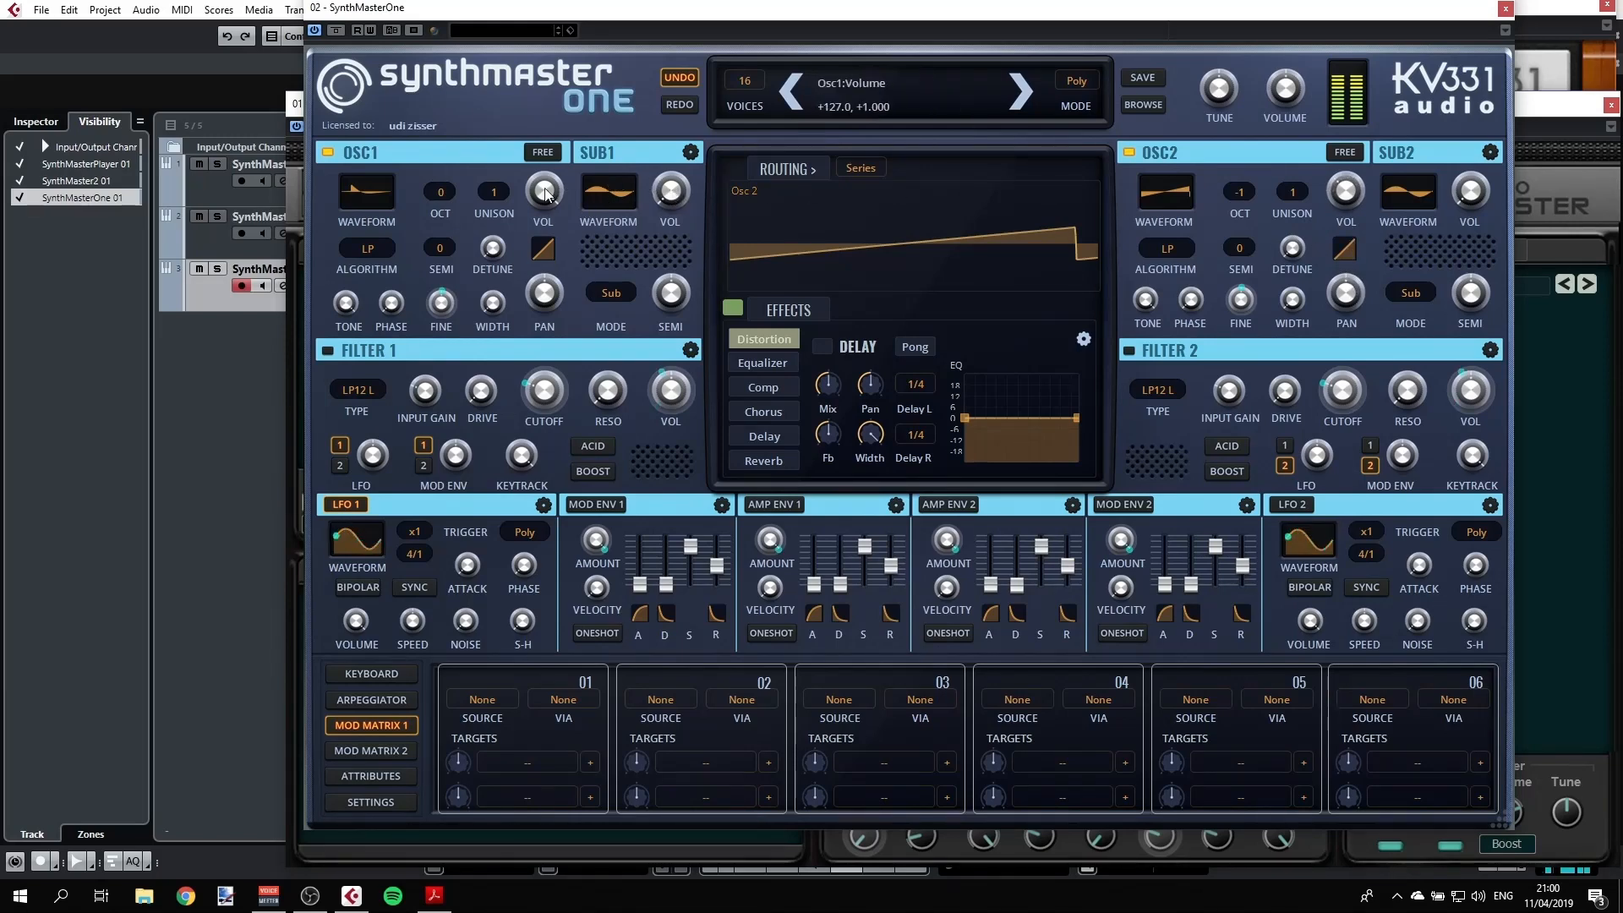
Change oscillator 2's waveform to a sine and switch oscillator 2 off
{"action": "left_click", "coordinate": [1179, 189]}
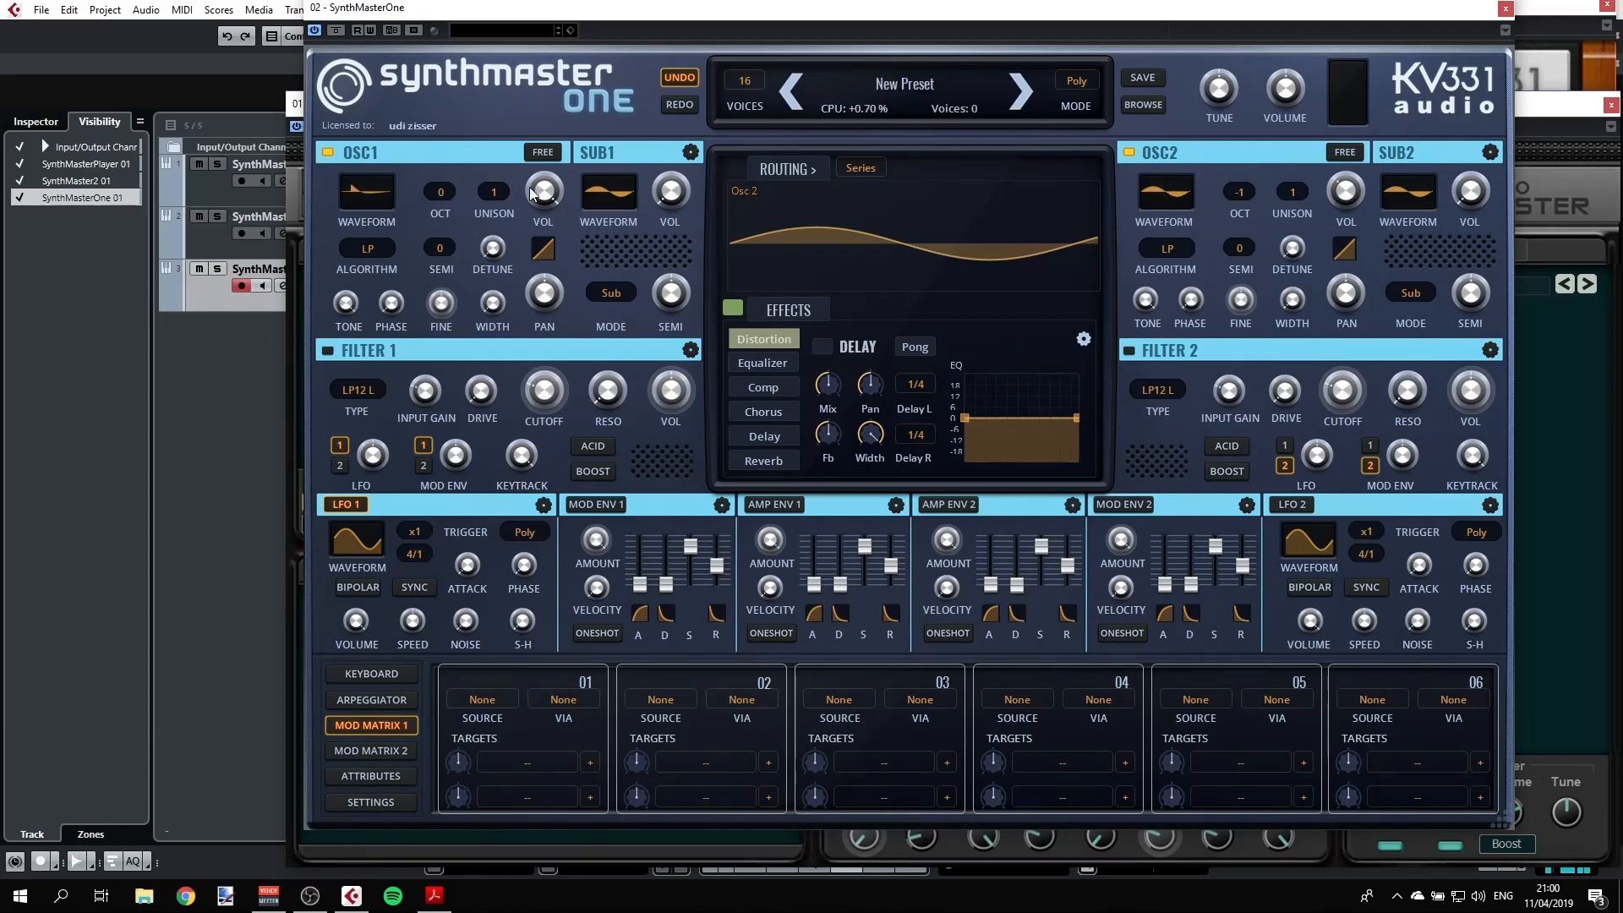
{"action": "left_click", "coordinate": [1129, 153]}
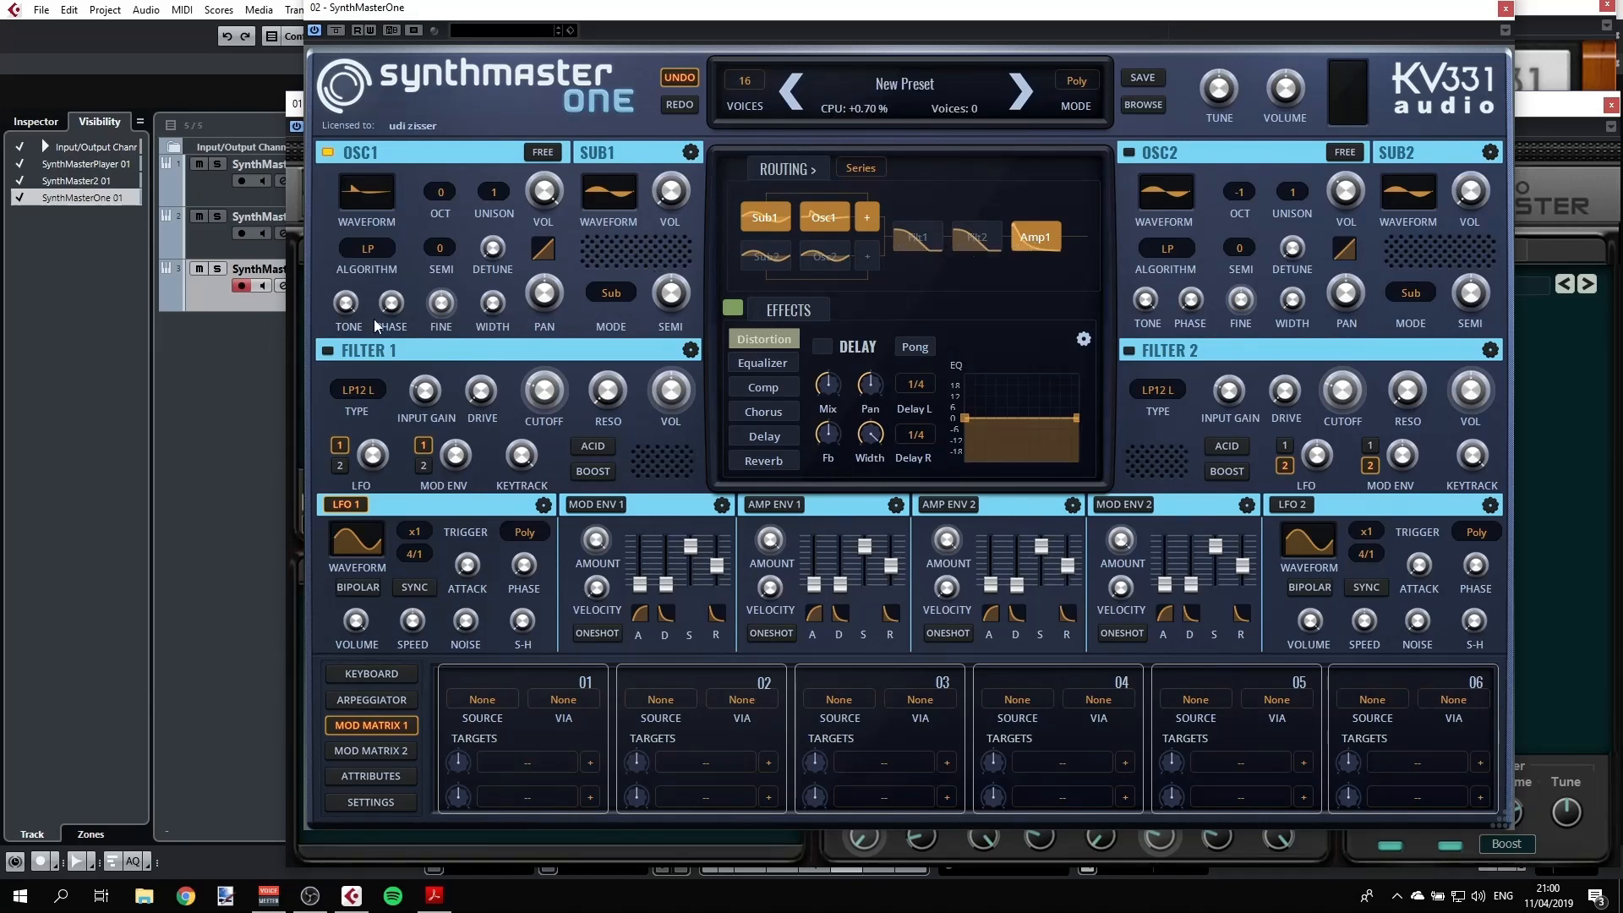
Enable filter 1 and set its type to the Ladder Lowpass 24
{"action": "left_click", "coordinate": [327, 350]}
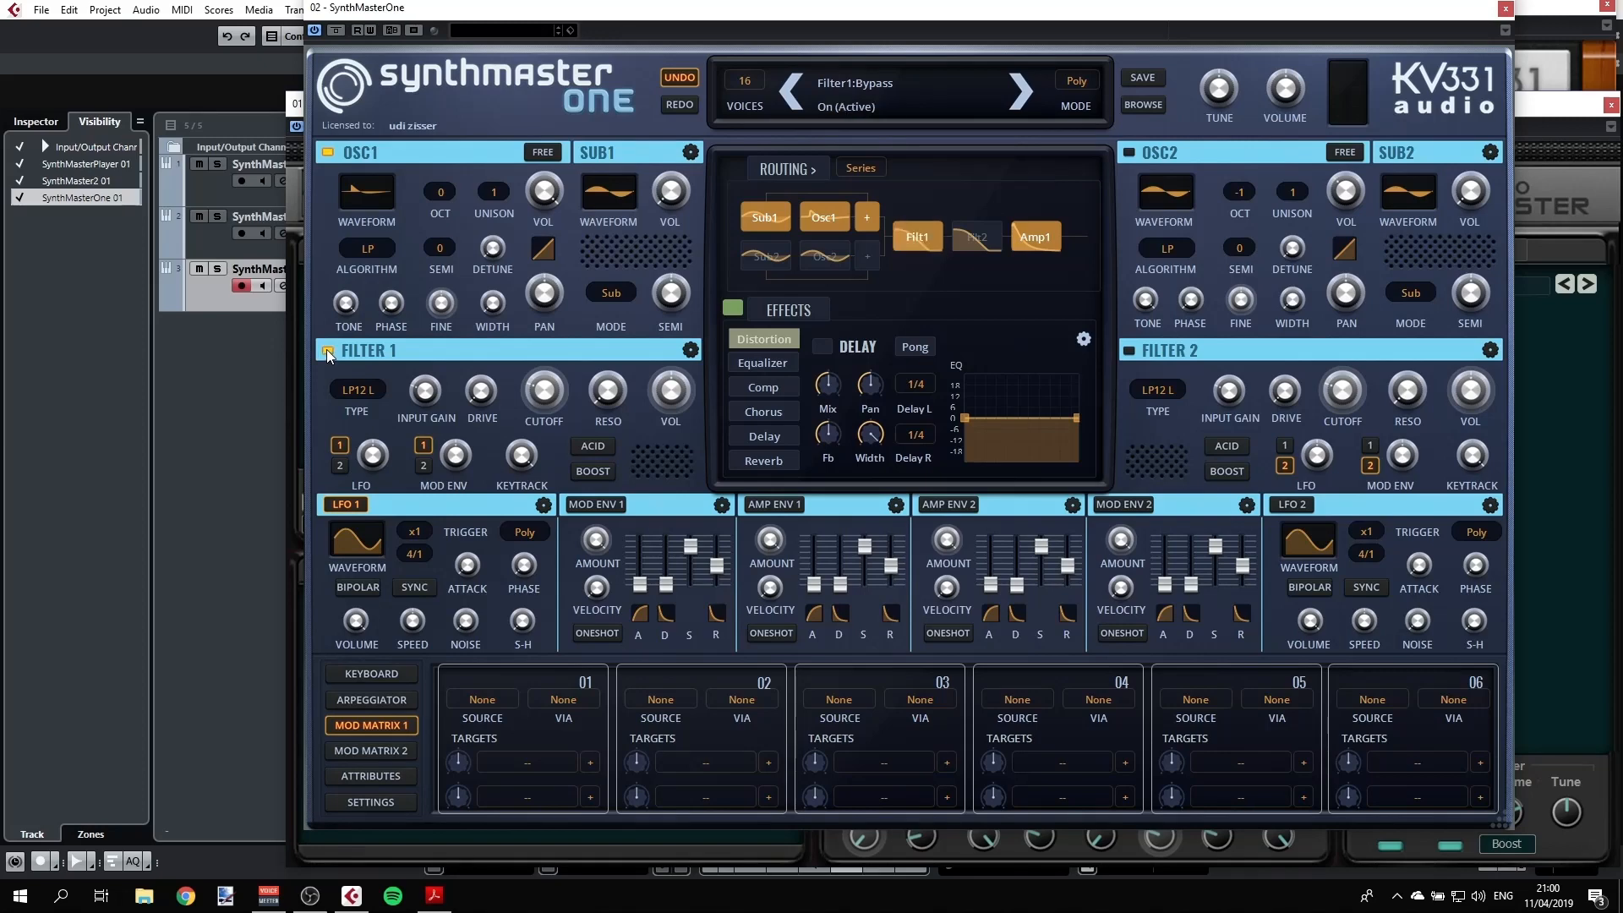
{"action": "left_click", "coordinate": [353, 390]}
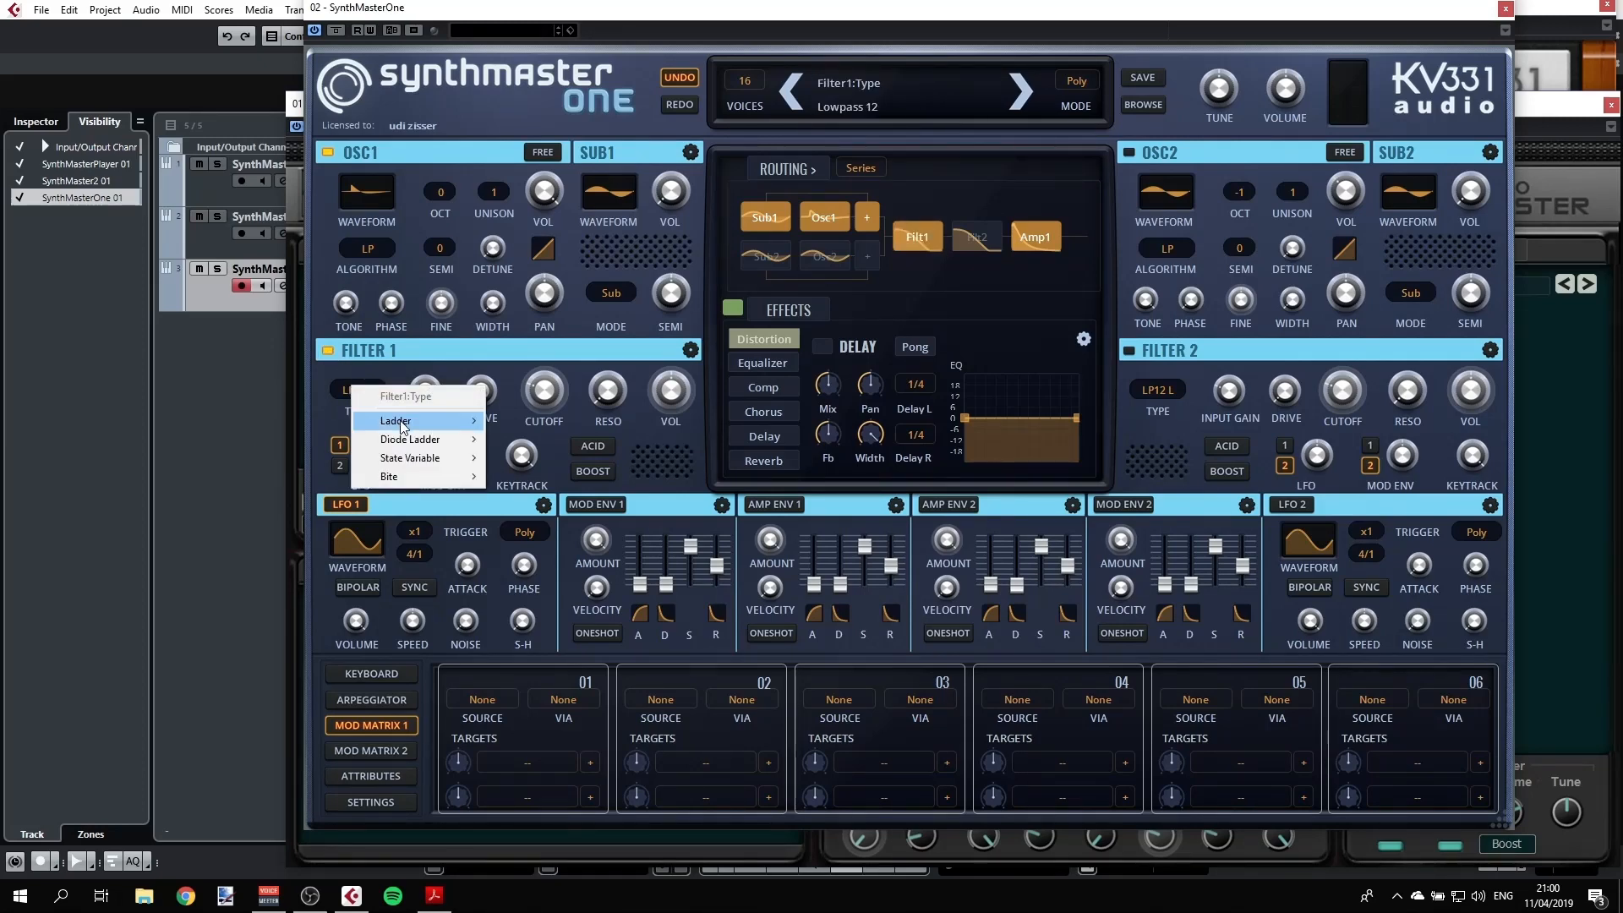
{"action": "mouse_move", "coordinate": [402, 427]}
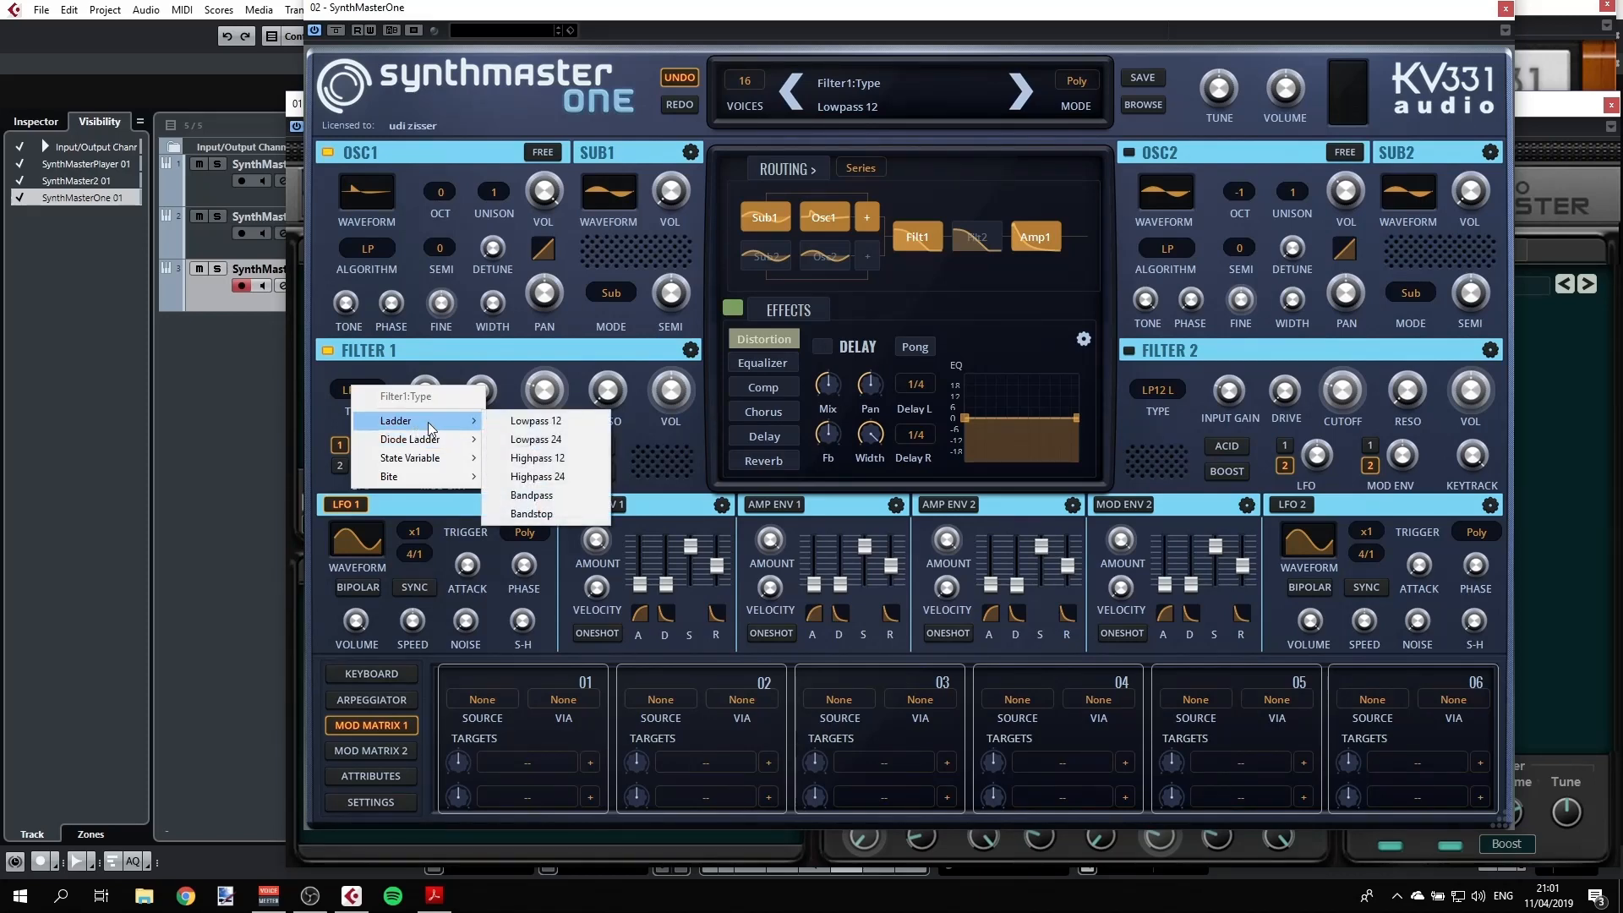
{"action": "left_click", "coordinate": [558, 443]}
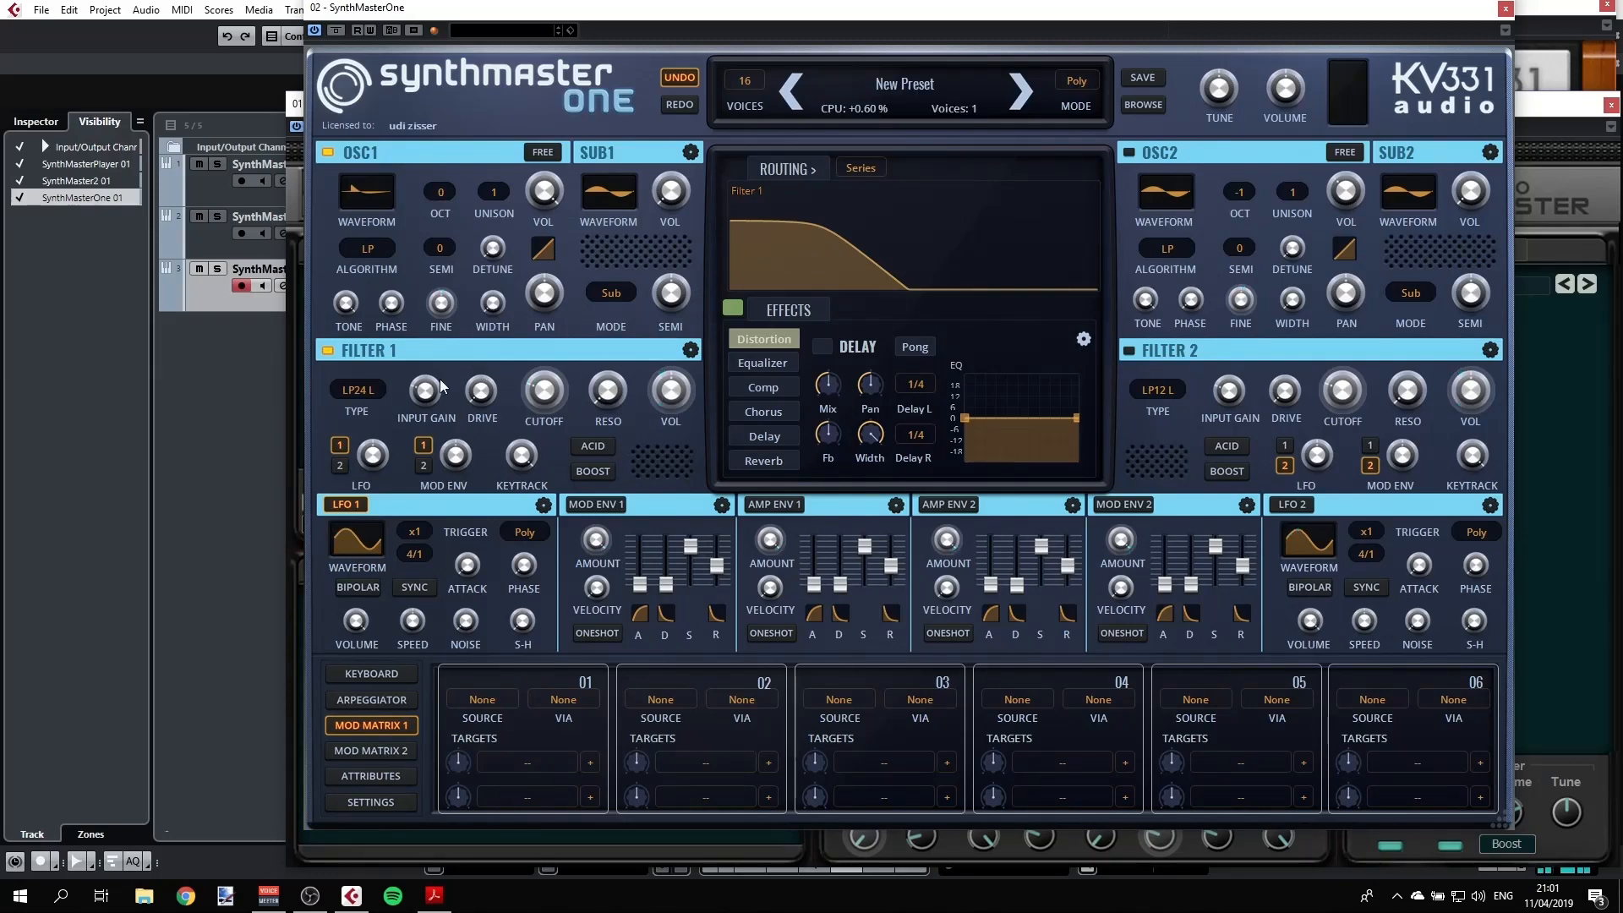
Adjust filter 1's cutoff, resonance and drive, and try modulating the cutoff with LFO 1 and Mod Env 1
{"action": "mouse_move", "coordinate": [543, 389]}
{"action": "left_mouse_down"}
{"action": "mouse_move", "coordinate": [540, 352]}
{"action": "mouse_move", "coordinate": [542, 385]}
{"action": "mouse_move", "coordinate": [606, 380]}
{"action": "mouse_move", "coordinate": [596, 361]}
{"action": "mouse_move", "coordinate": [543, 393]}
{"action": "left_mouse_up"}
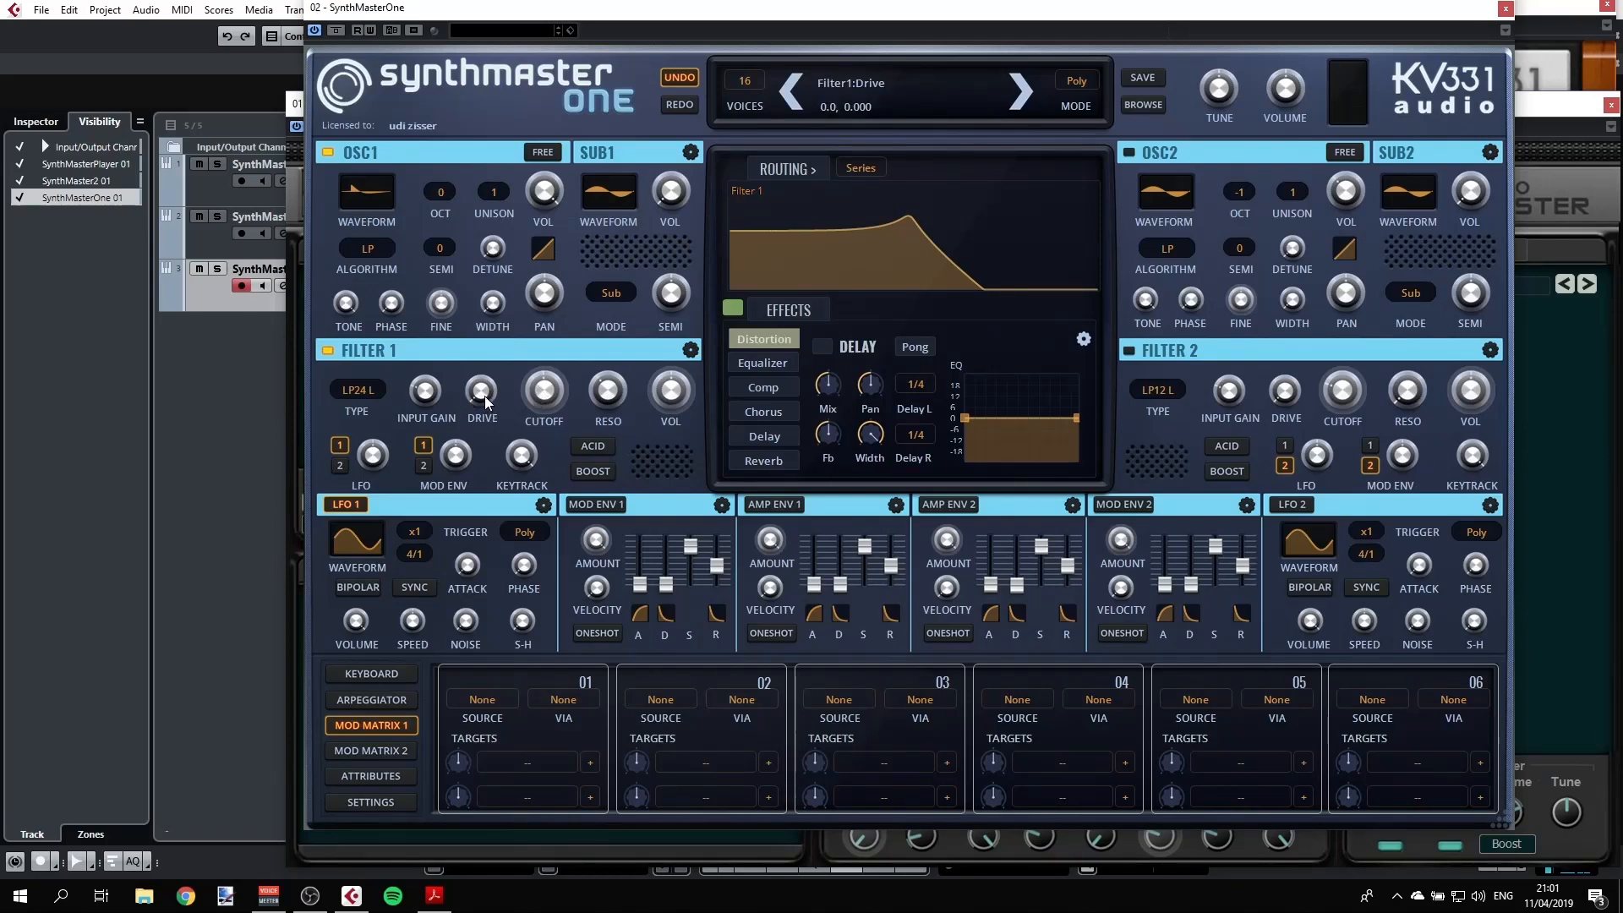
{"action": "left_click_drag", "start_coordinate": [482, 401], "coordinate": [469, 335]}
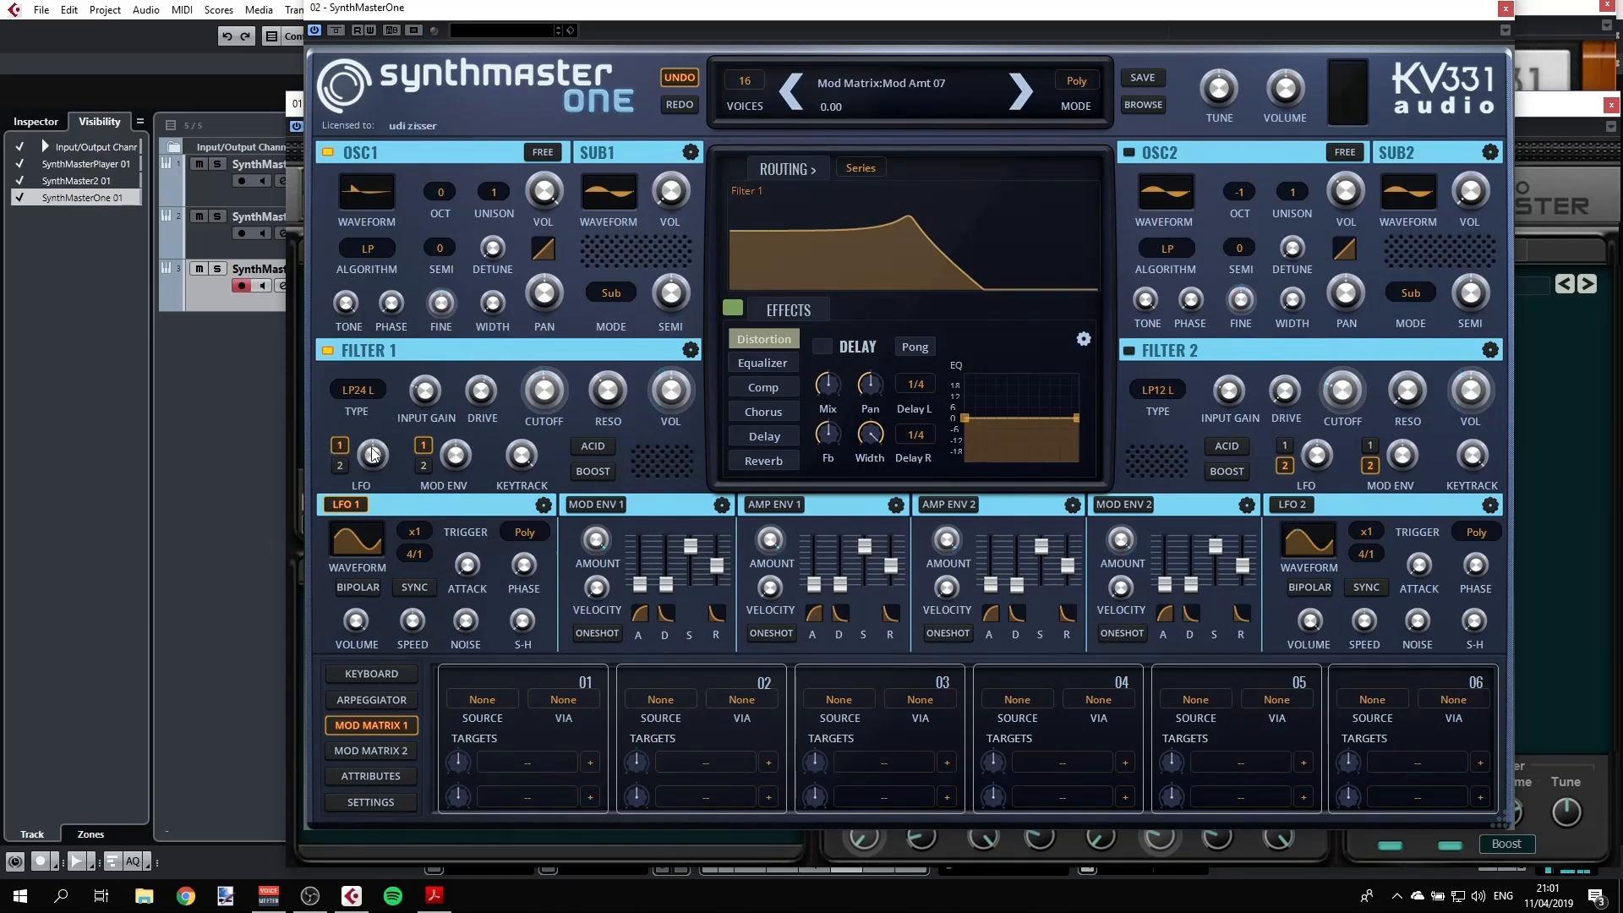
{"action": "left_click_drag", "start_coordinate": [368, 434], "coordinate": [439, 476]}
{"action": "left_click_drag", "start_coordinate": [453, 461], "coordinate": [455, 448]}
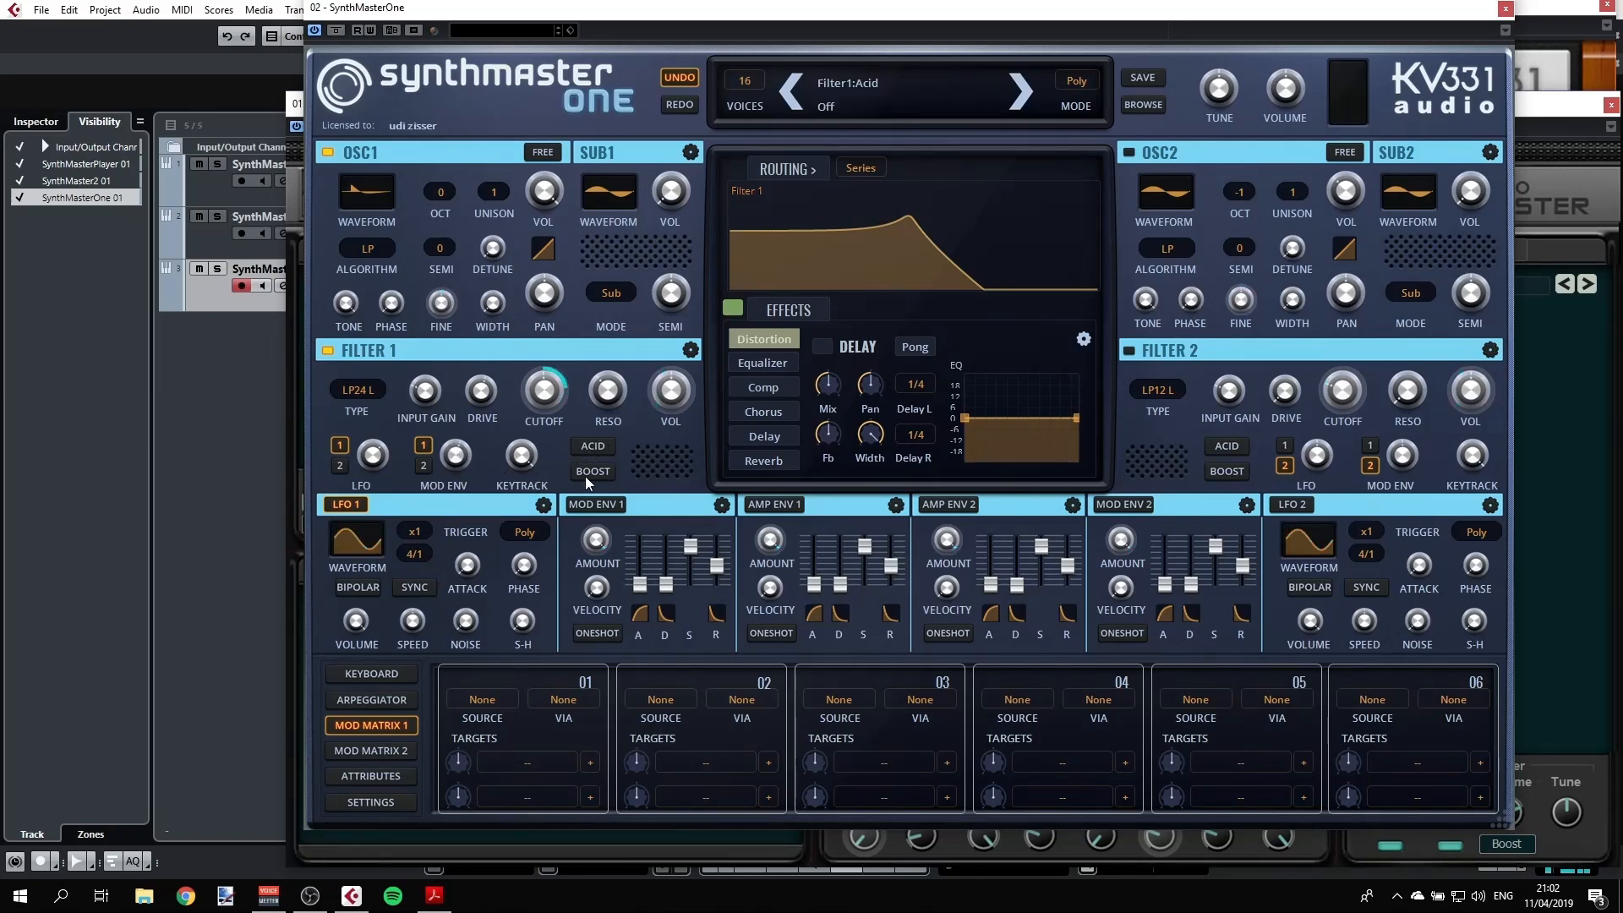
Try the Acid and Boost modes of filter 1, switching each one off again
{"action": "left_click", "coordinate": [593, 448]}
{"action": "left_click", "coordinate": [594, 448]}
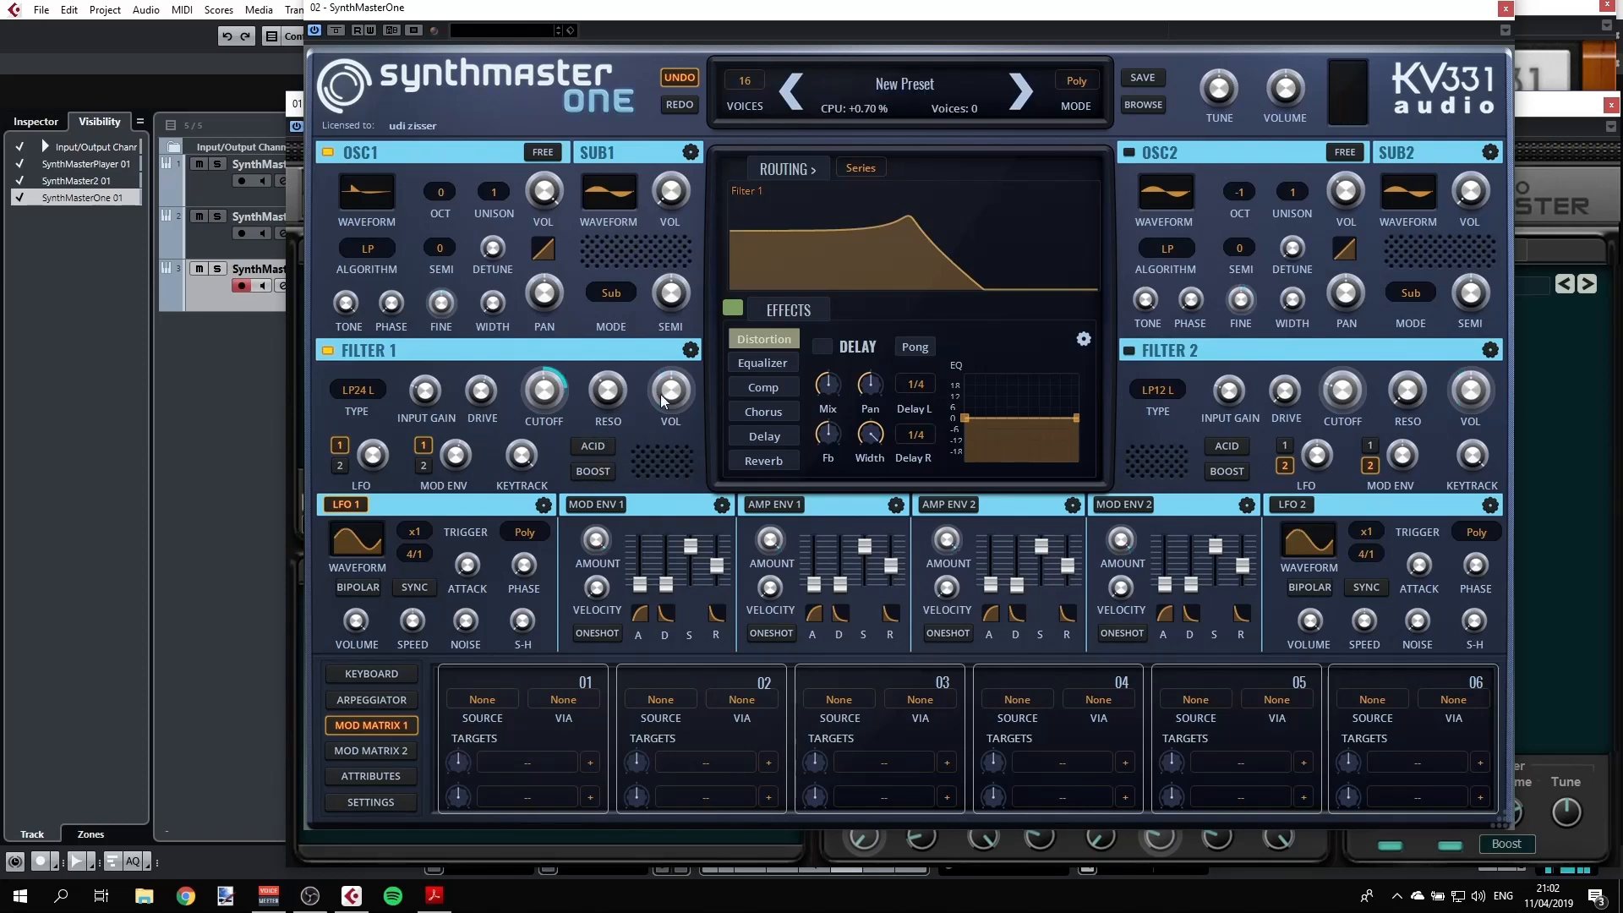
{"action": "left_click", "coordinate": [599, 473]}
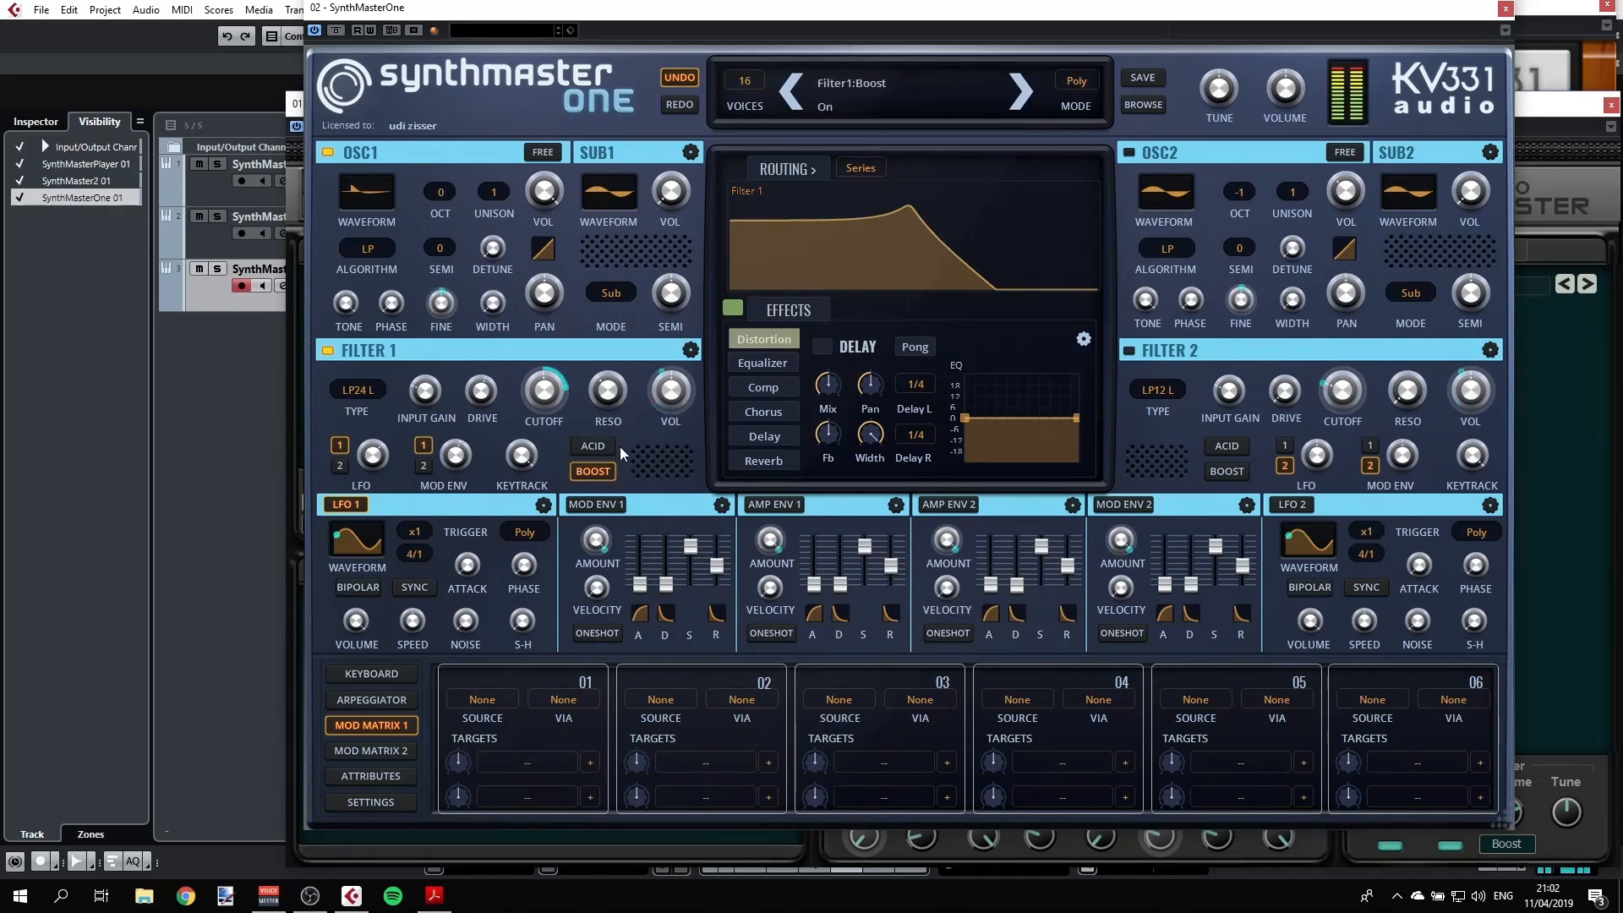
{"action": "left_click", "coordinate": [600, 470]}
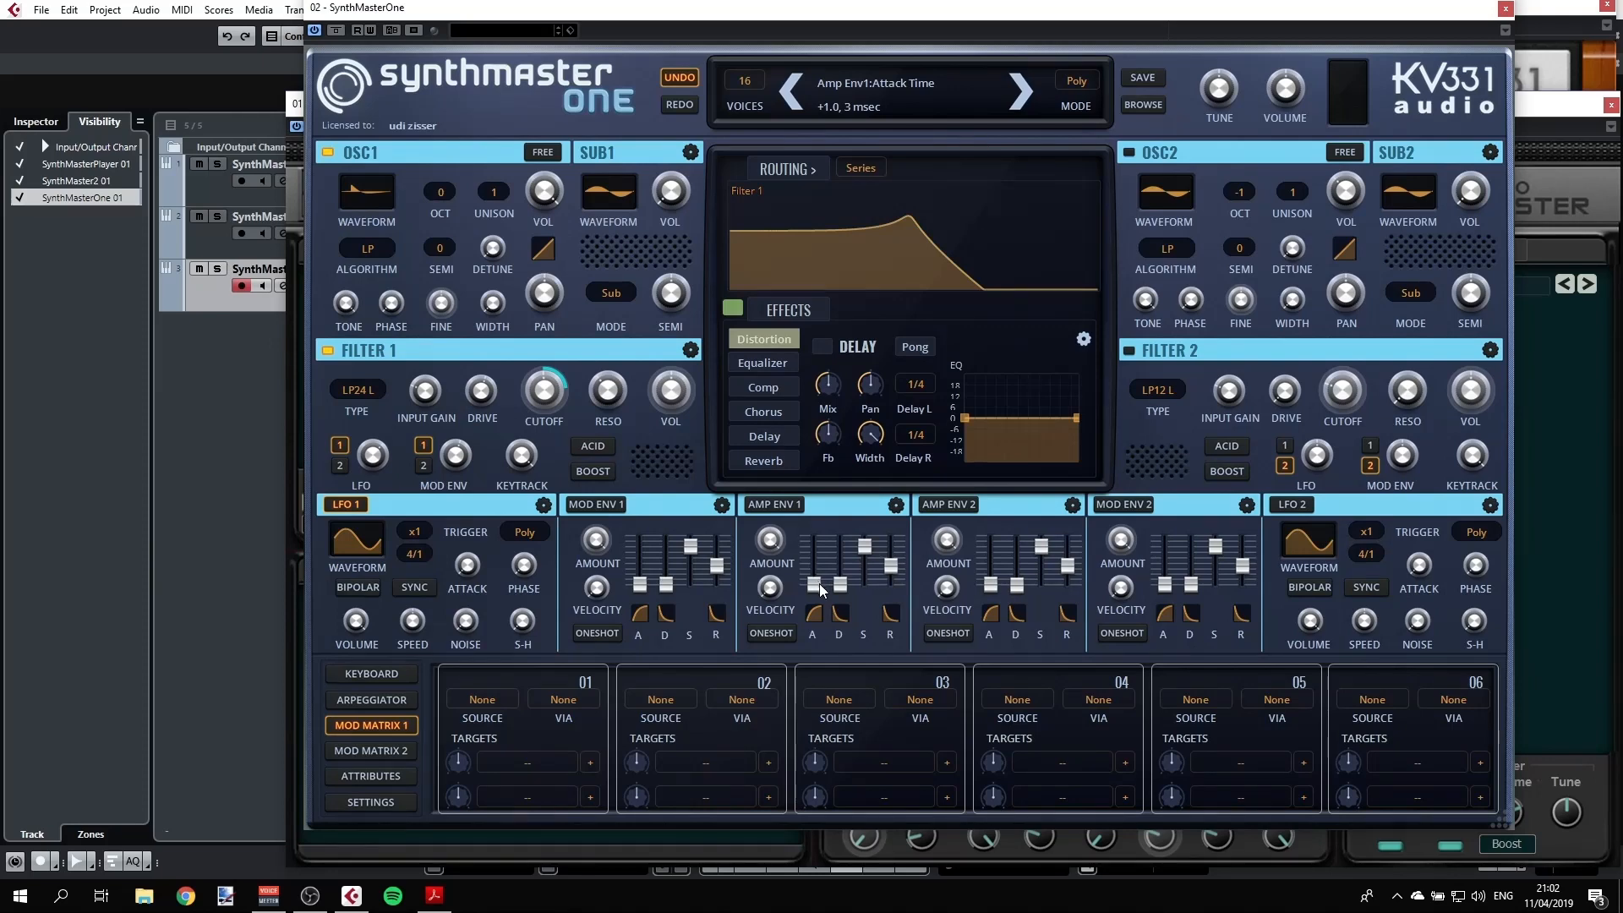
Shape Amp Env 1 with a long attack, medium decay, lowered sustain and slightly longer release
{"action": "left_click_drag", "start_coordinate": [887, 562], "coordinate": [888, 556]}
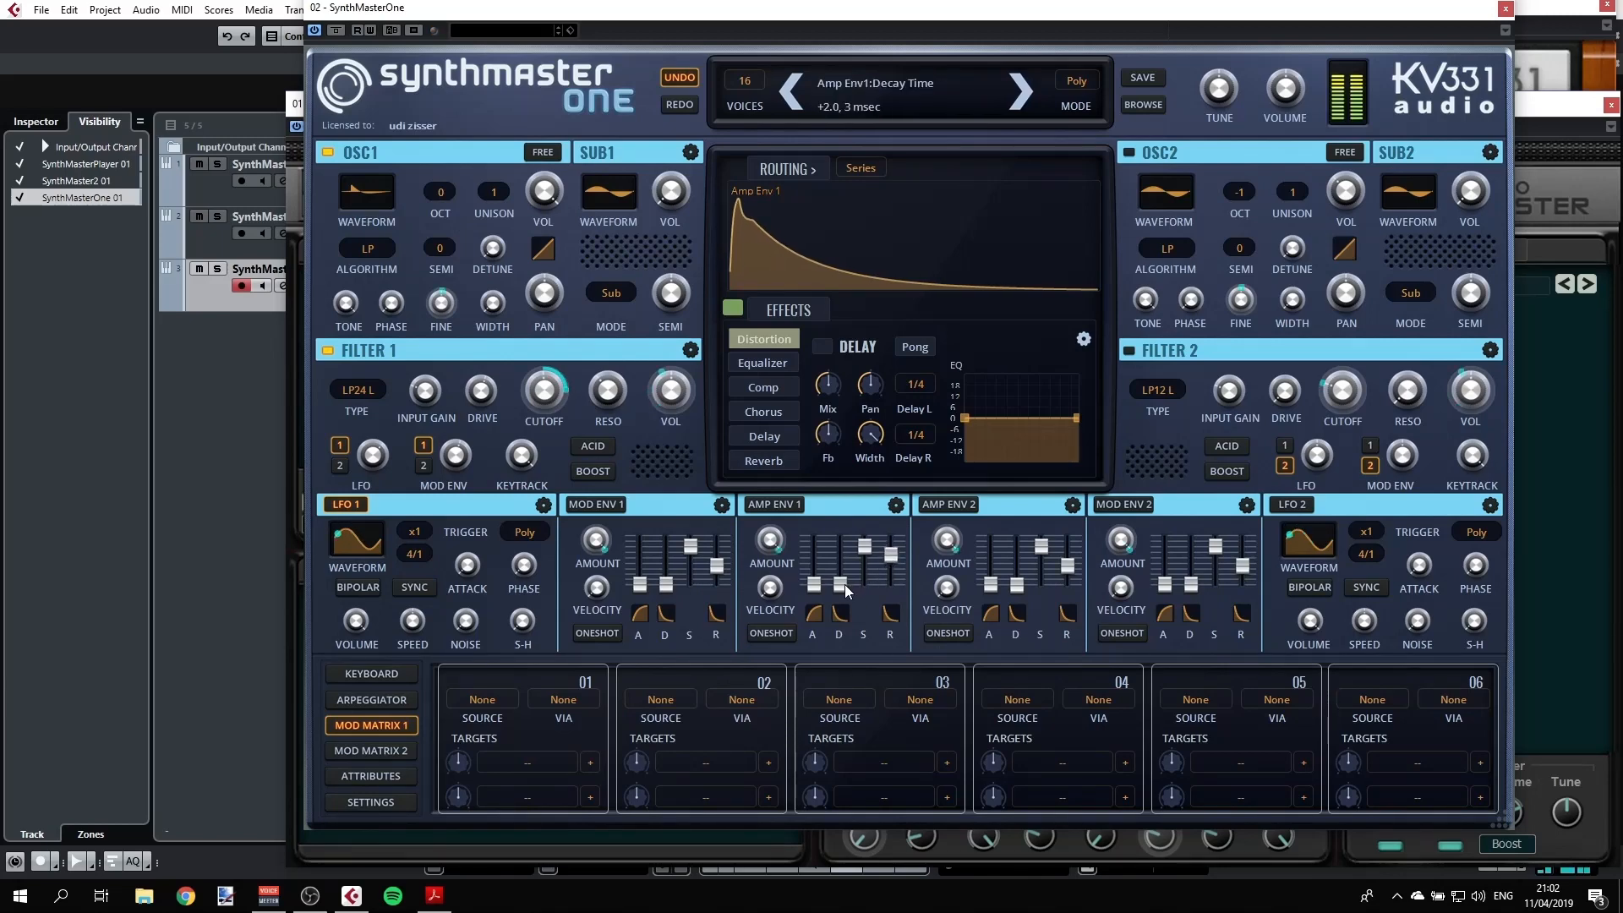
{"action": "mouse_move", "coordinate": [845, 585]}
{"action": "left_mouse_down"}
{"action": "mouse_move", "coordinate": [842, 546]}
{"action": "mouse_move", "coordinate": [863, 562]}
{"action": "left_mouse_up"}
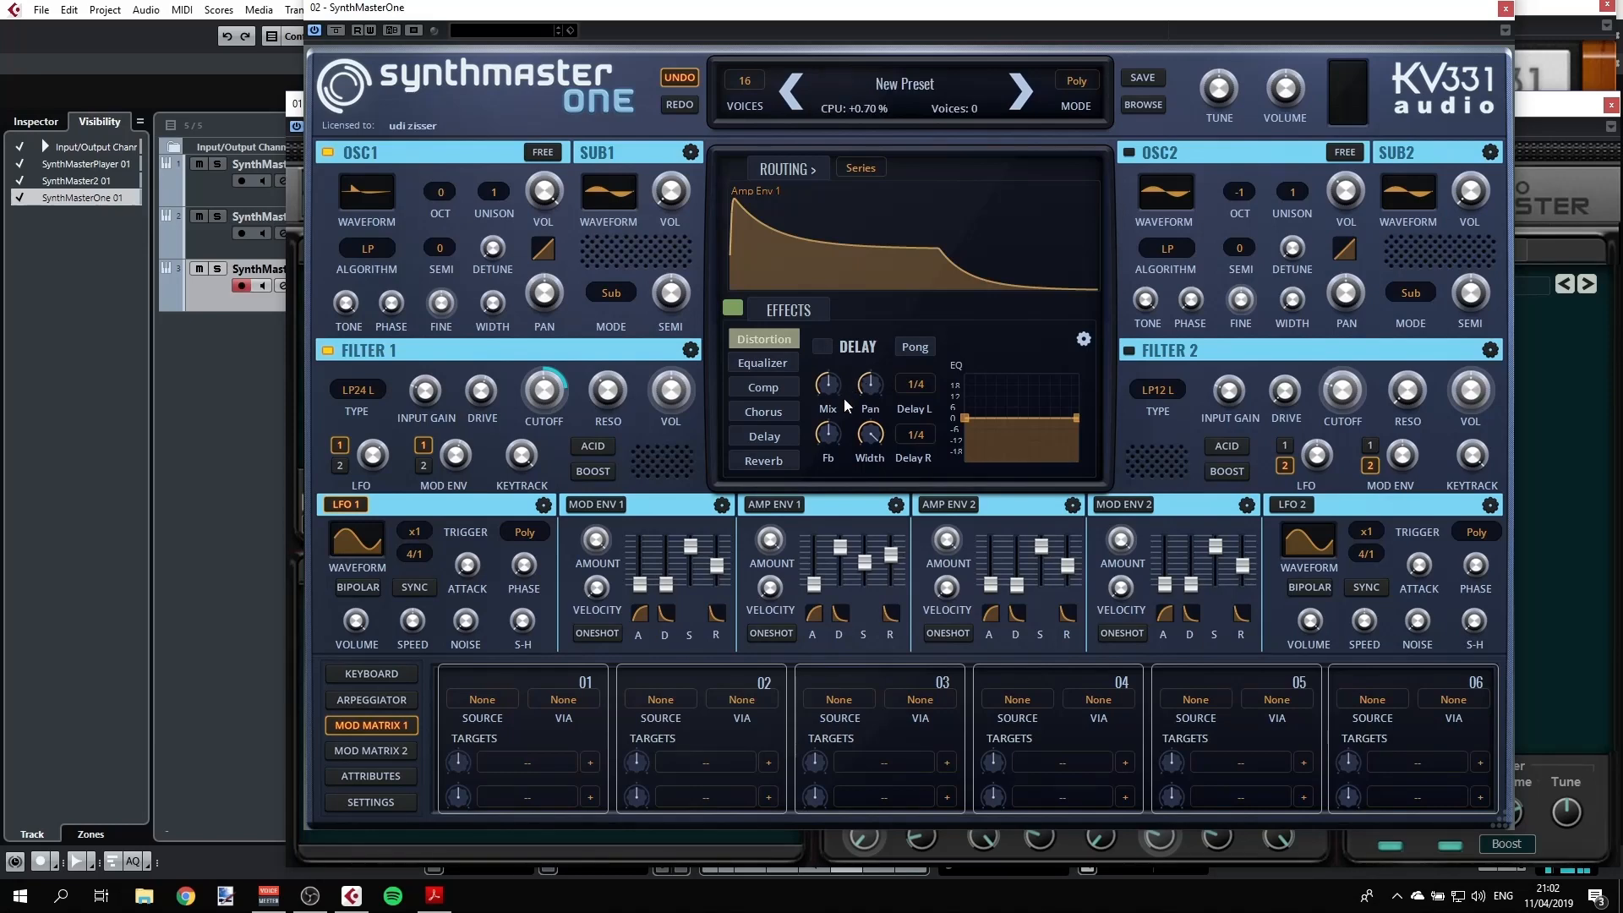
{"action": "mouse_move", "coordinate": [813, 585]}
{"action": "left_mouse_down"}
{"action": "mouse_move", "coordinate": [819, 545]}
{"action": "mouse_move", "coordinate": [840, 571]}
{"action": "left_mouse_up"}
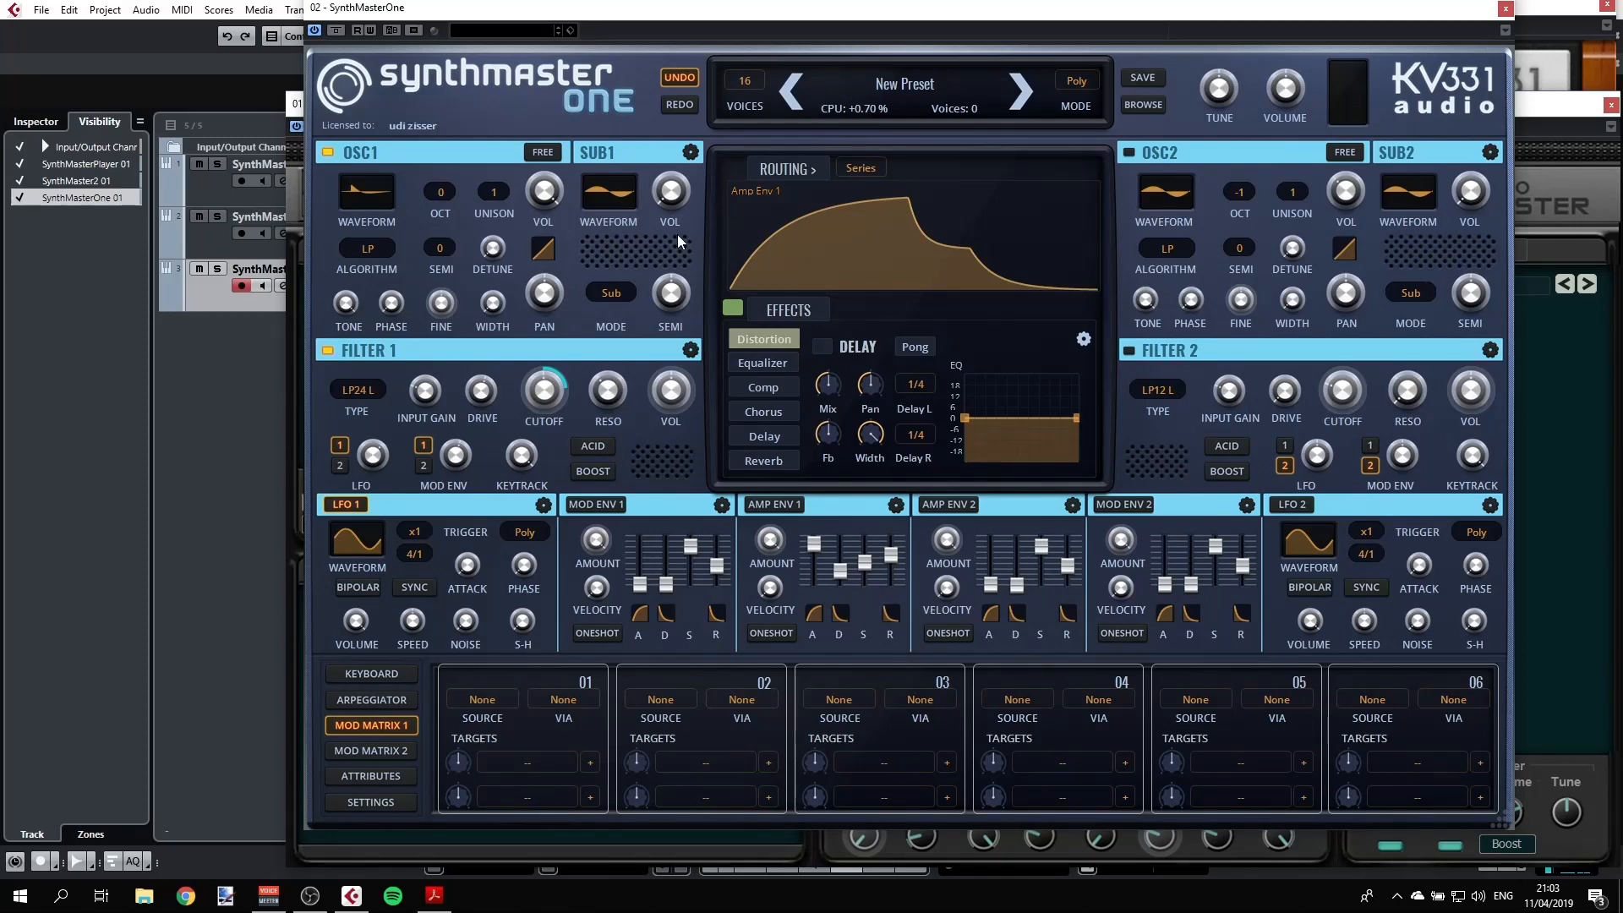
Set oscillator 1 to 4 unison voices and adjust its detune spread and phase
{"action": "left_click", "coordinate": [496, 195]}
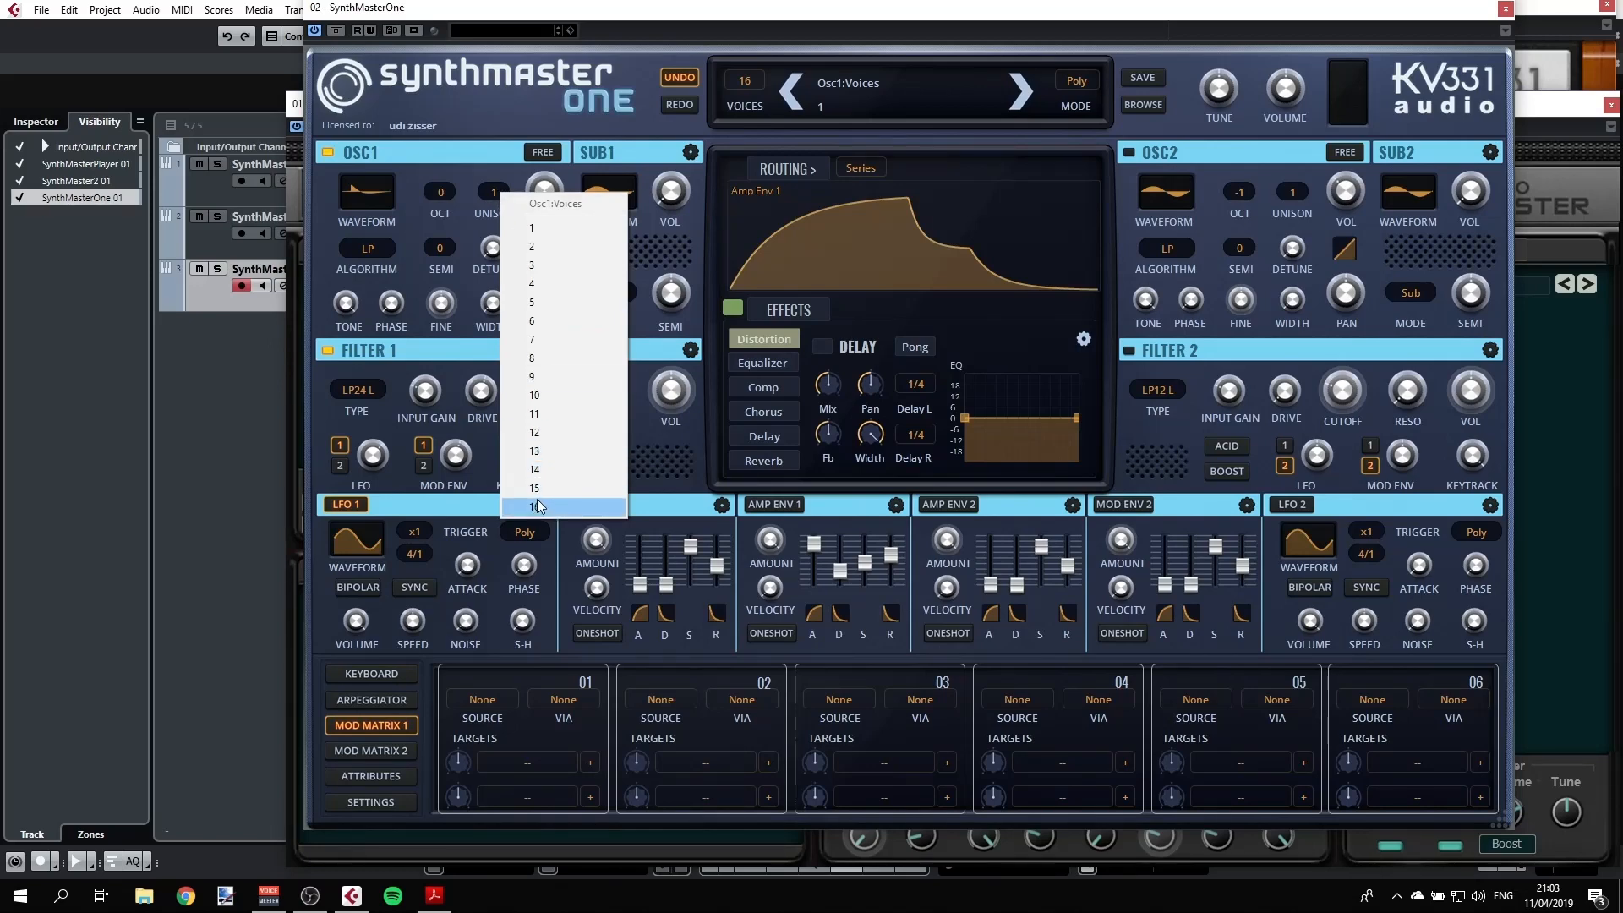
{"action": "left_click", "coordinate": [538, 291]}
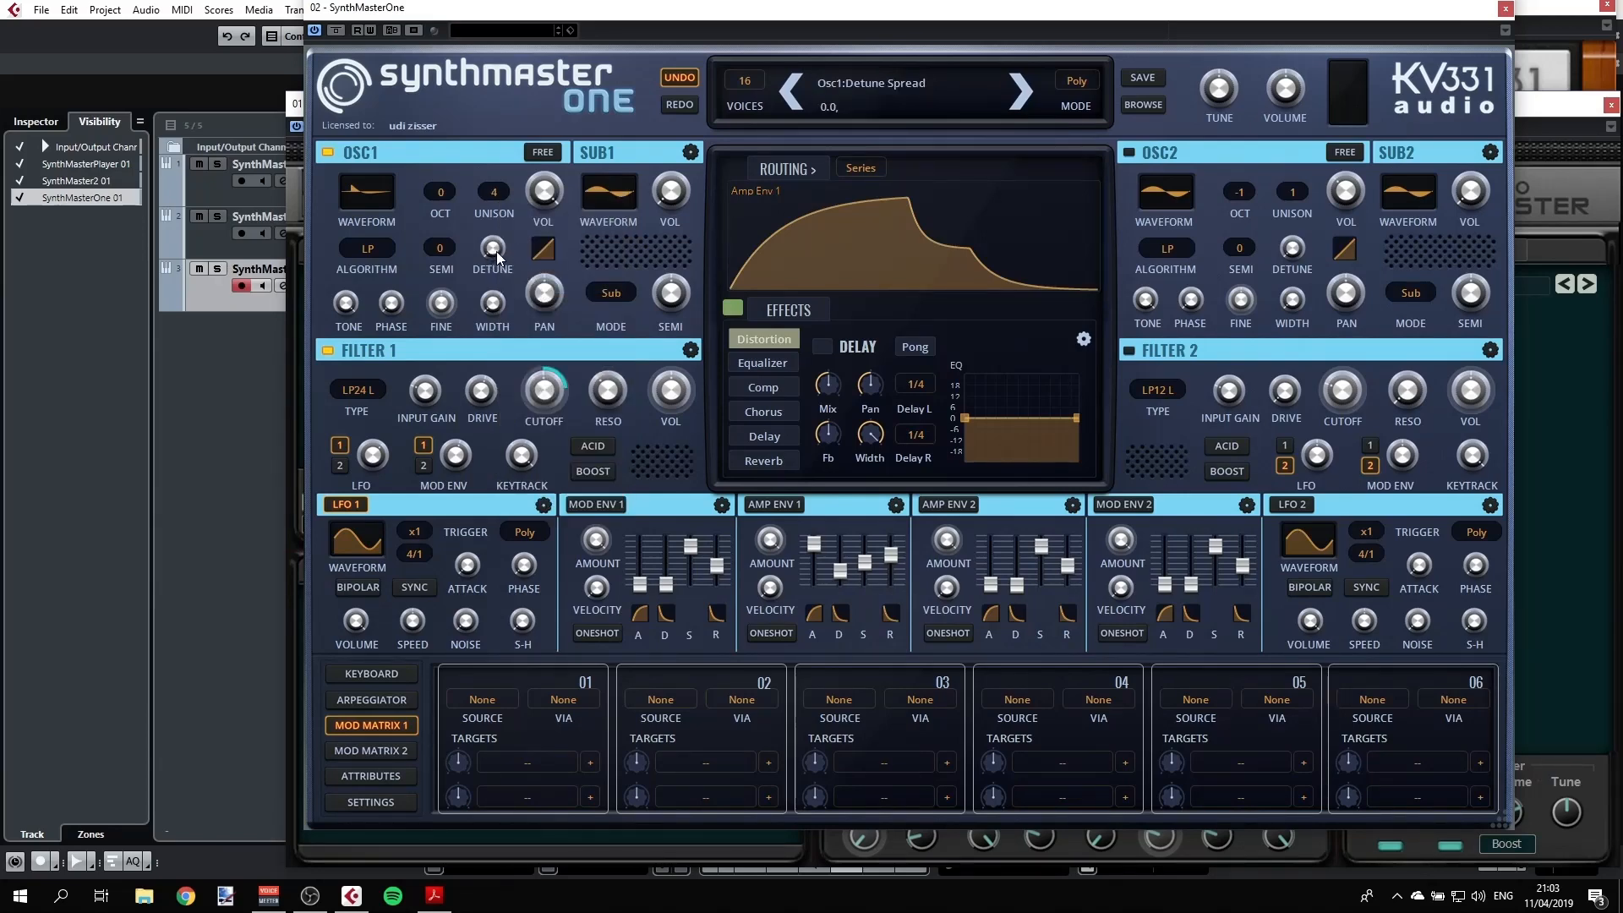
{"action": "left_click_drag", "start_coordinate": [496, 252], "coordinate": [497, 245]}
{"action": "left_click_drag", "start_coordinate": [499, 250], "coordinate": [500, 251]}
{"action": "mouse_move", "coordinate": [498, 250]}
{"action": "left_mouse_down"}
{"action": "mouse_move", "coordinate": [490, 240]}
{"action": "mouse_move", "coordinate": [483, 255]}
{"action": "mouse_move", "coordinate": [492, 232]}
{"action": "left_mouse_up"}
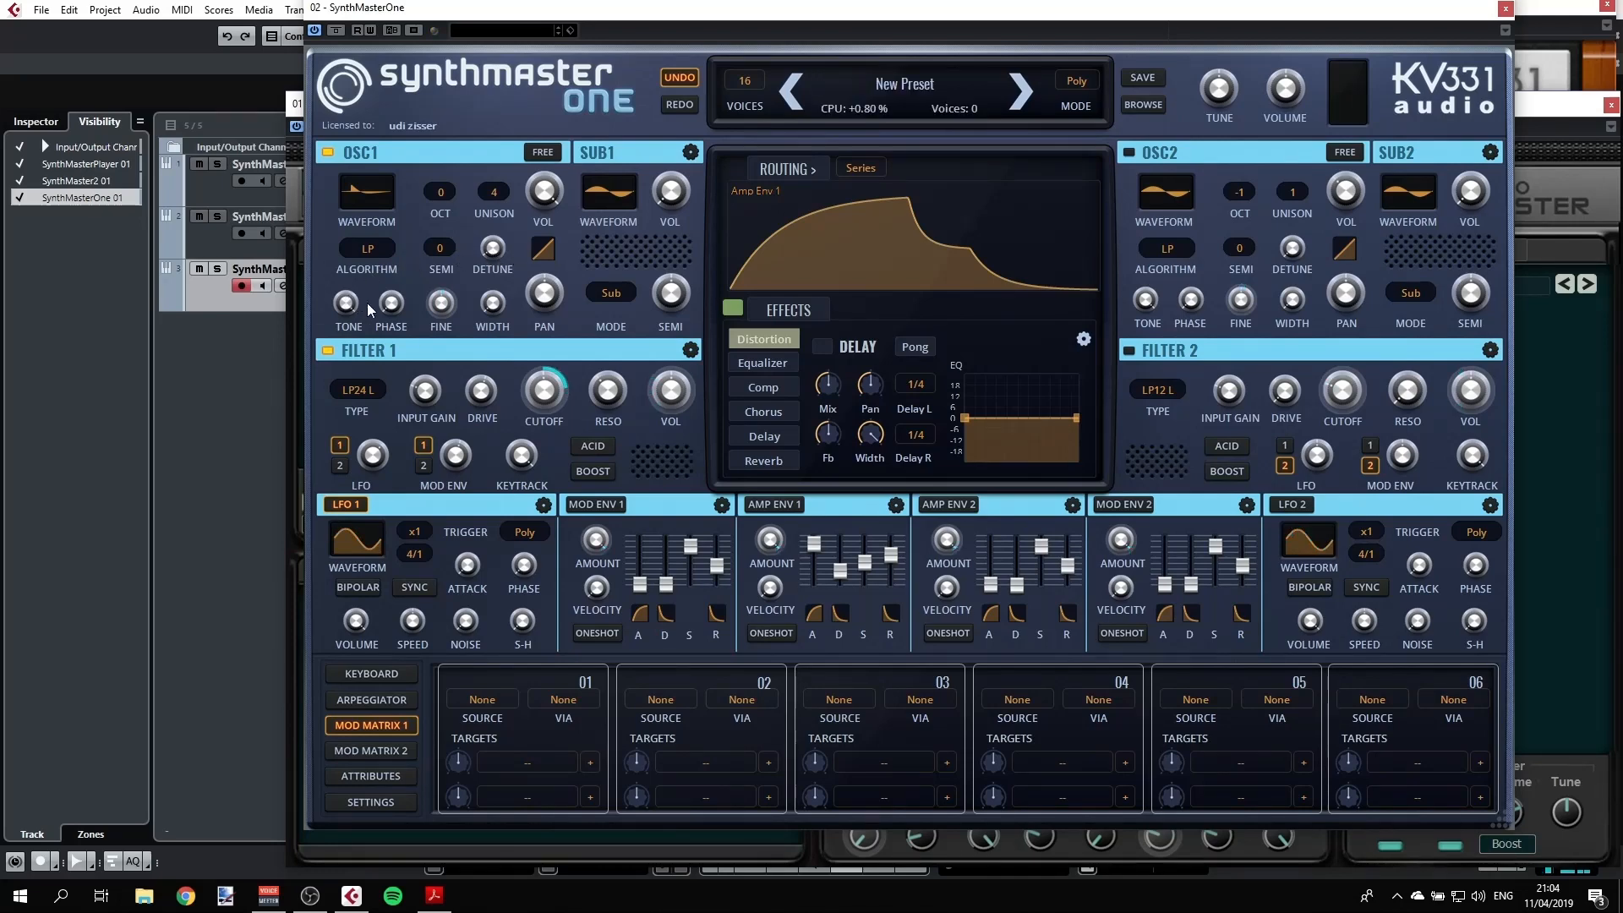
{"action": "left_click_drag", "start_coordinate": [397, 306], "coordinate": [455, 270]}
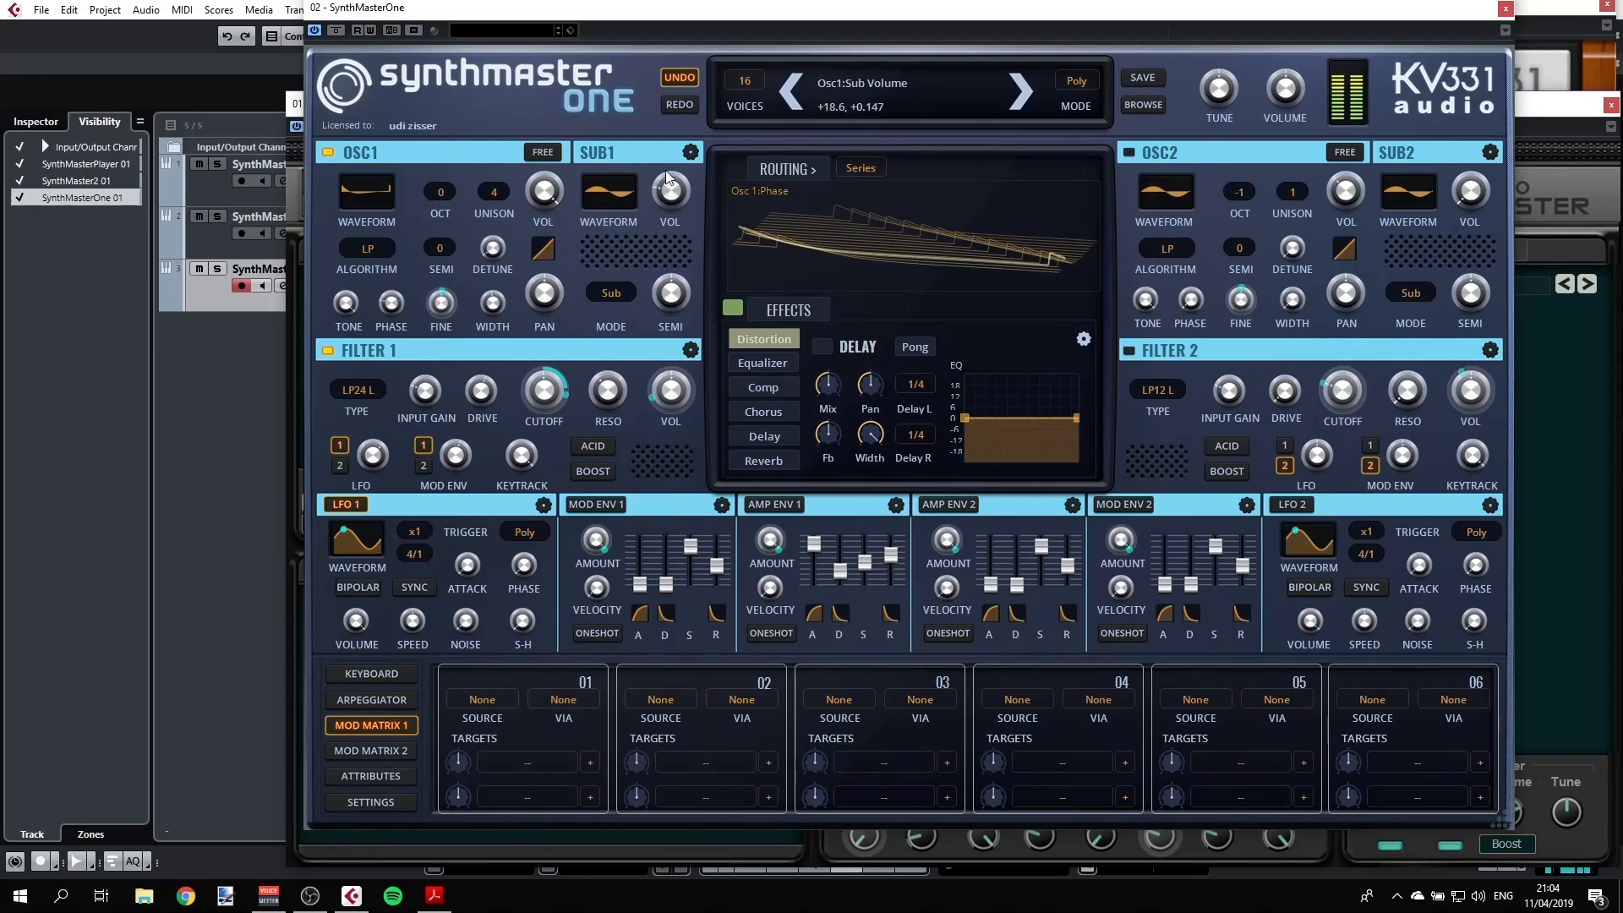
Set Sub 1's waveform to a noise type and lower the sub oscillator's volume
{"action": "left_click", "coordinate": [606, 191]}
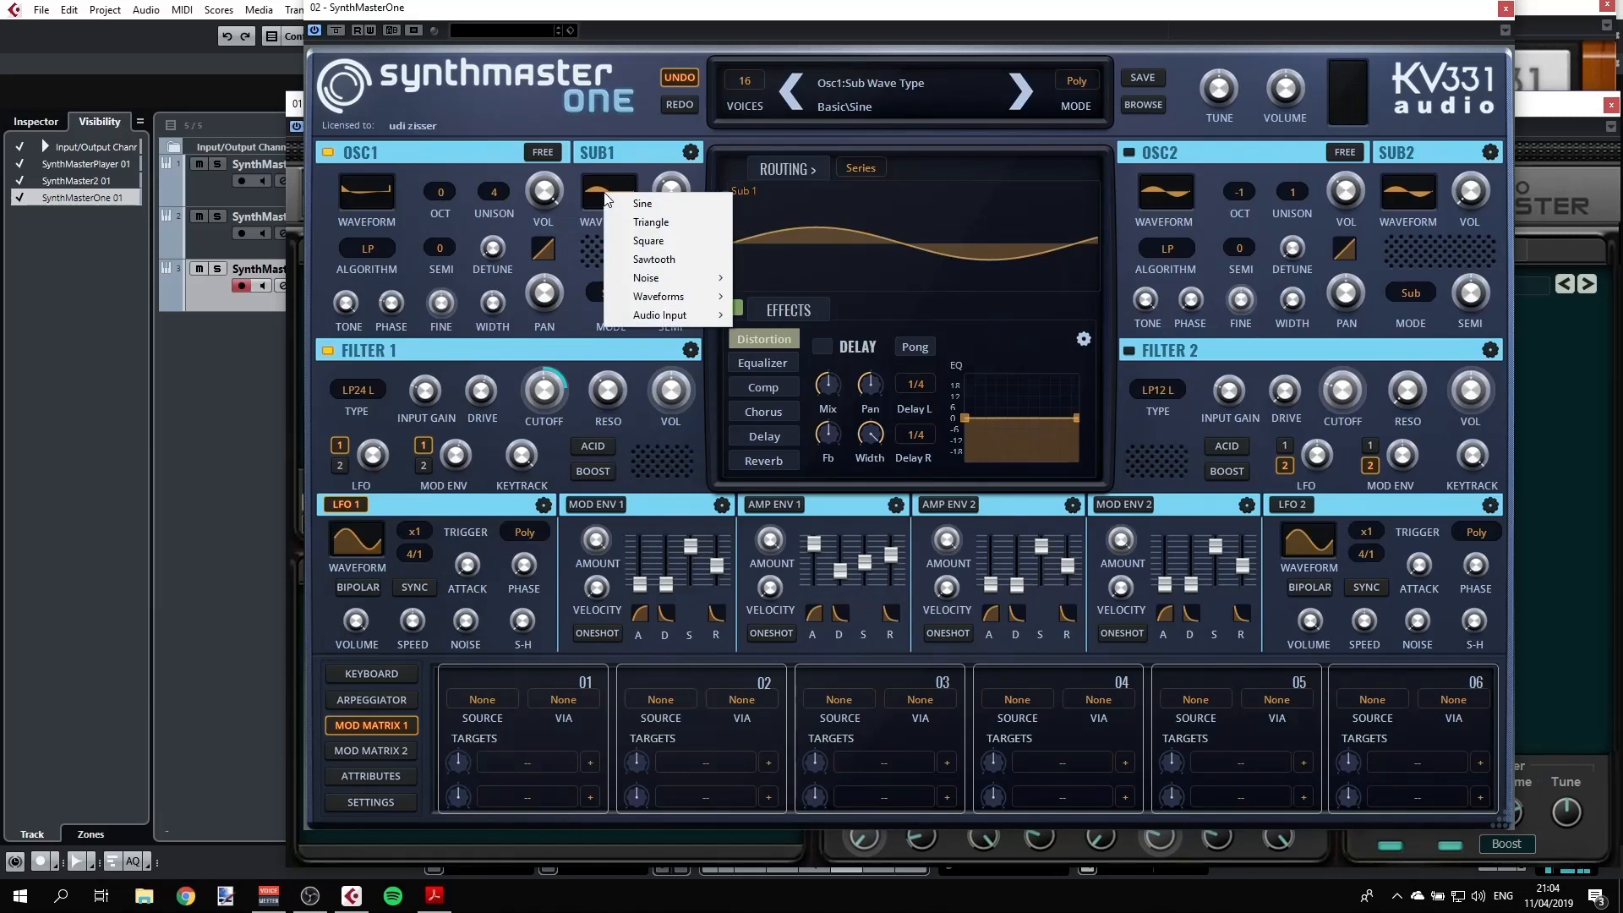
{"action": "mouse_move", "coordinate": [653, 286]}
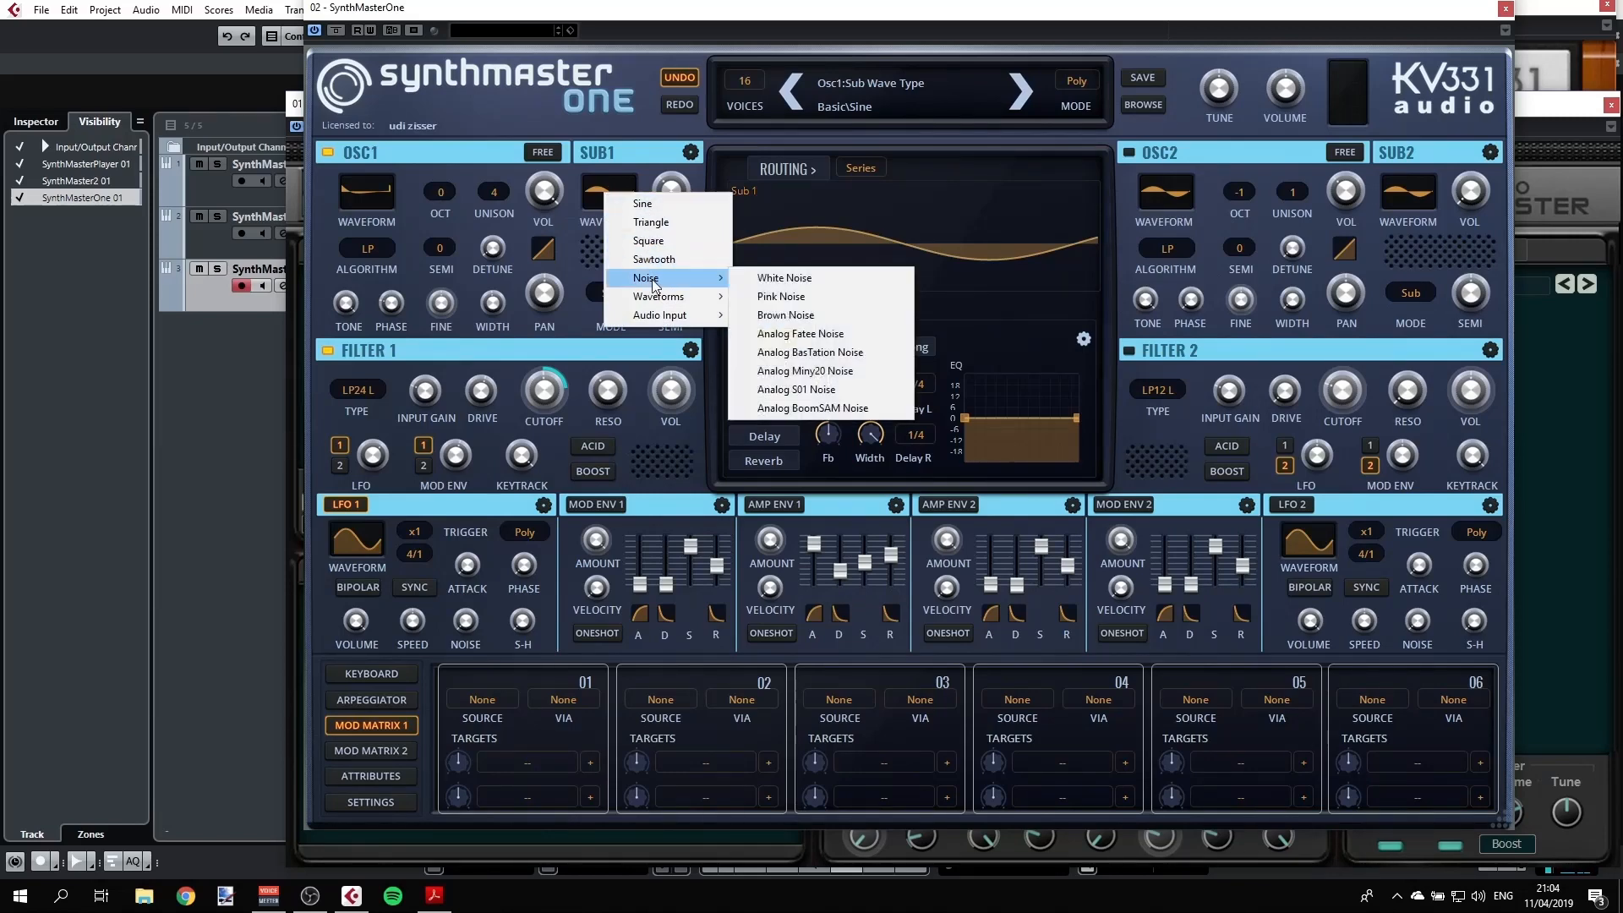
{"action": "left_click", "coordinate": [785, 281]}
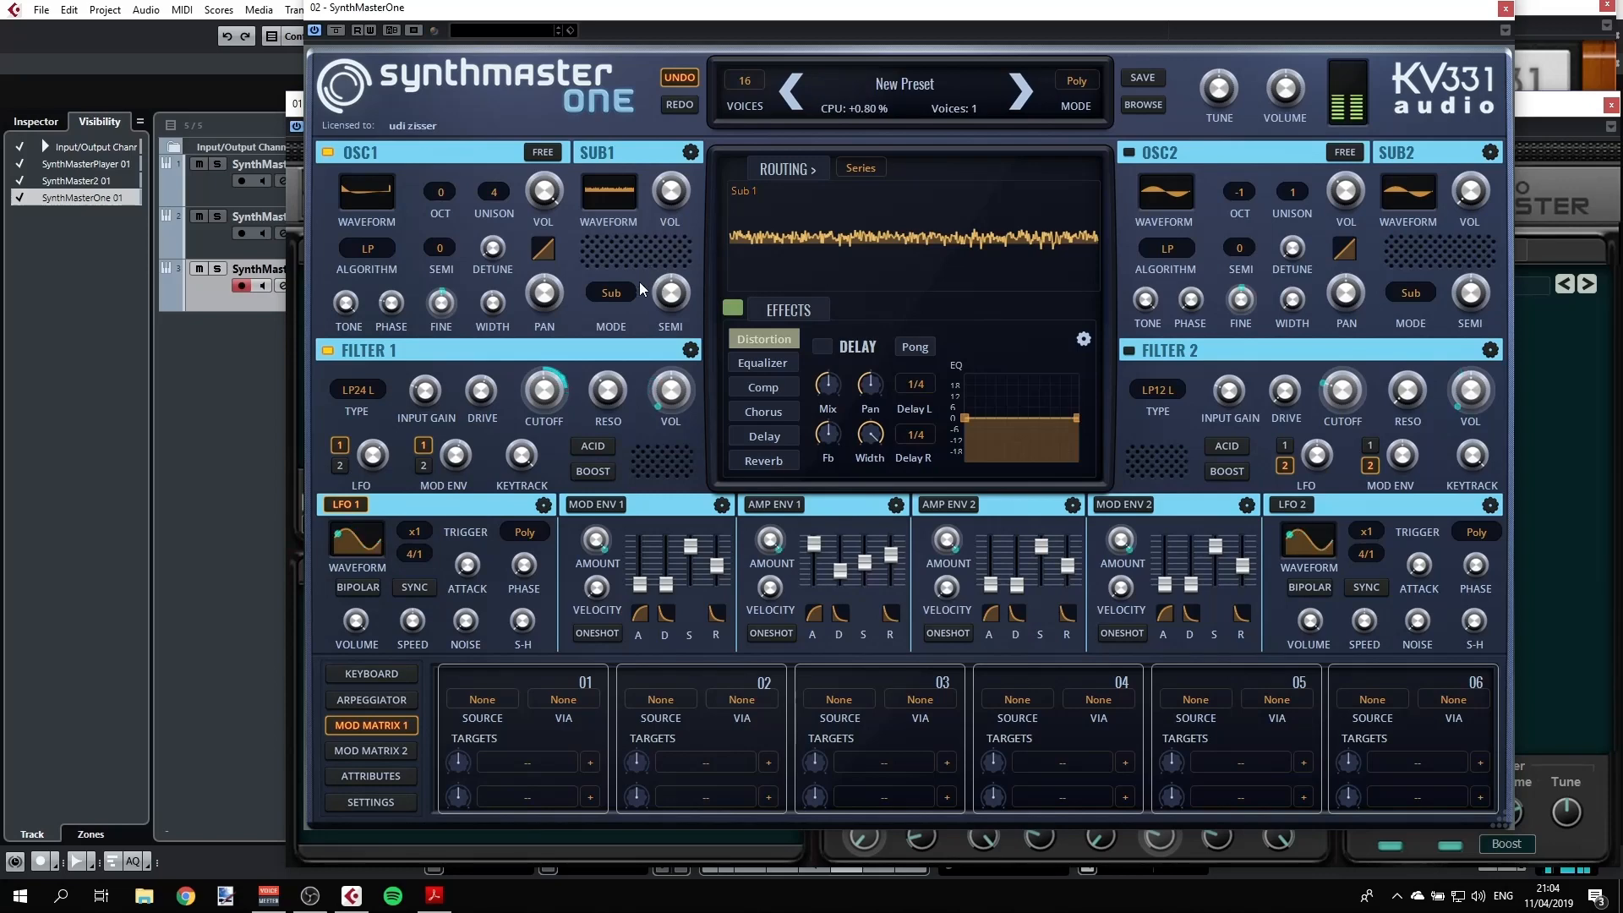
{"action": "left_click_drag", "start_coordinate": [671, 194], "coordinate": [671, 226]}
Set Sub 1's mode to Amp Mod and its waveform to Sine
{"action": "left_click", "coordinate": [611, 294]}
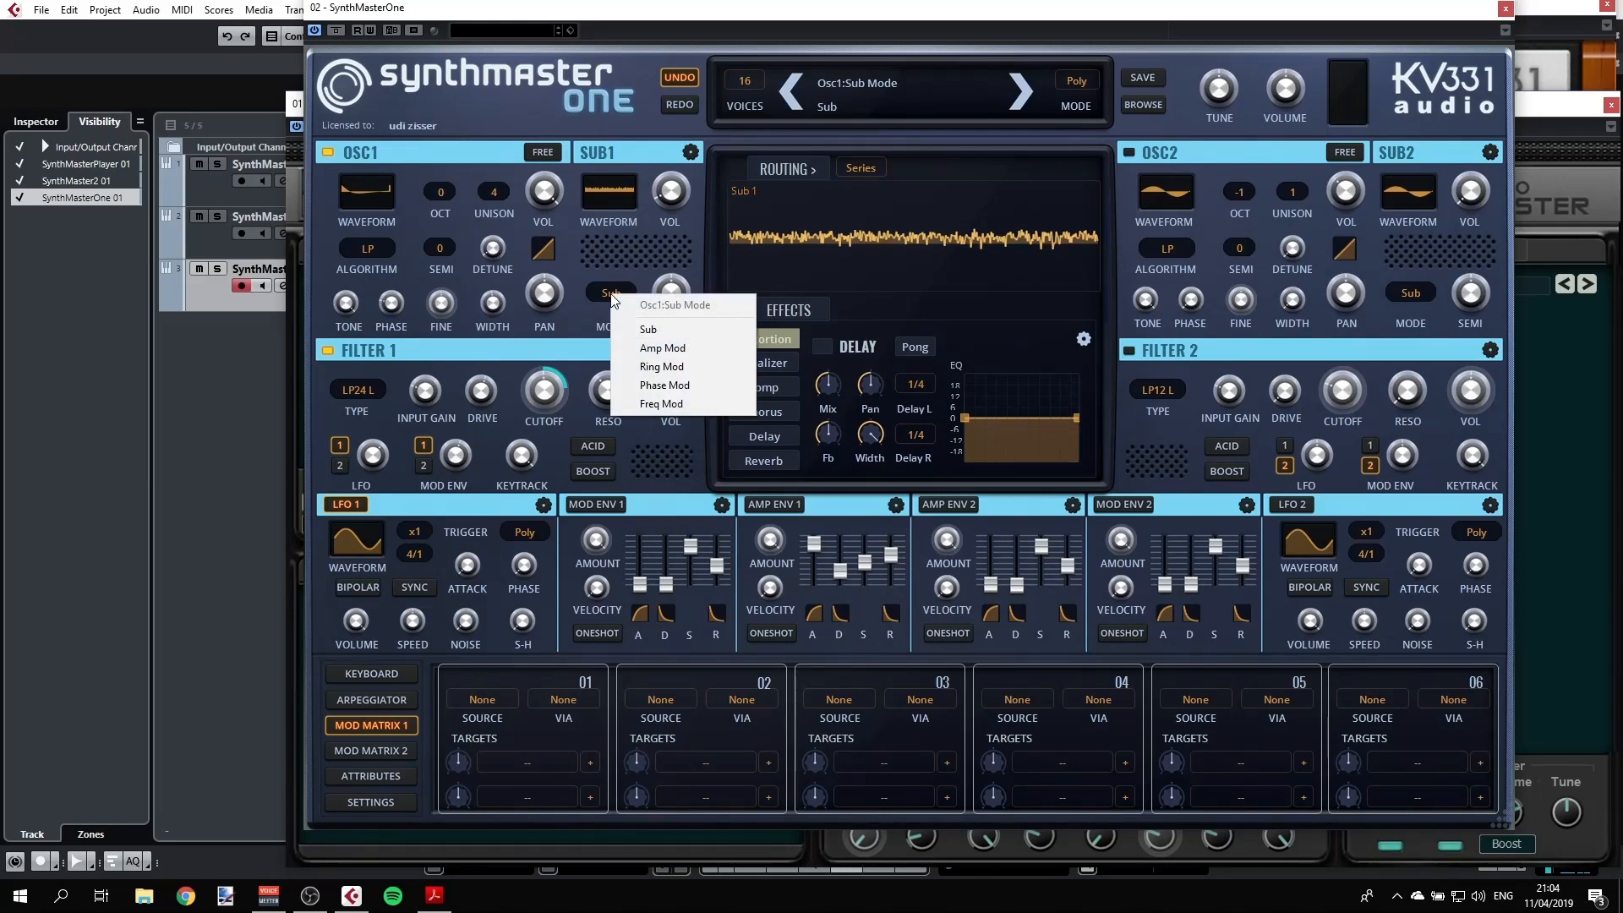
{"action": "left_click", "coordinate": [675, 349]}
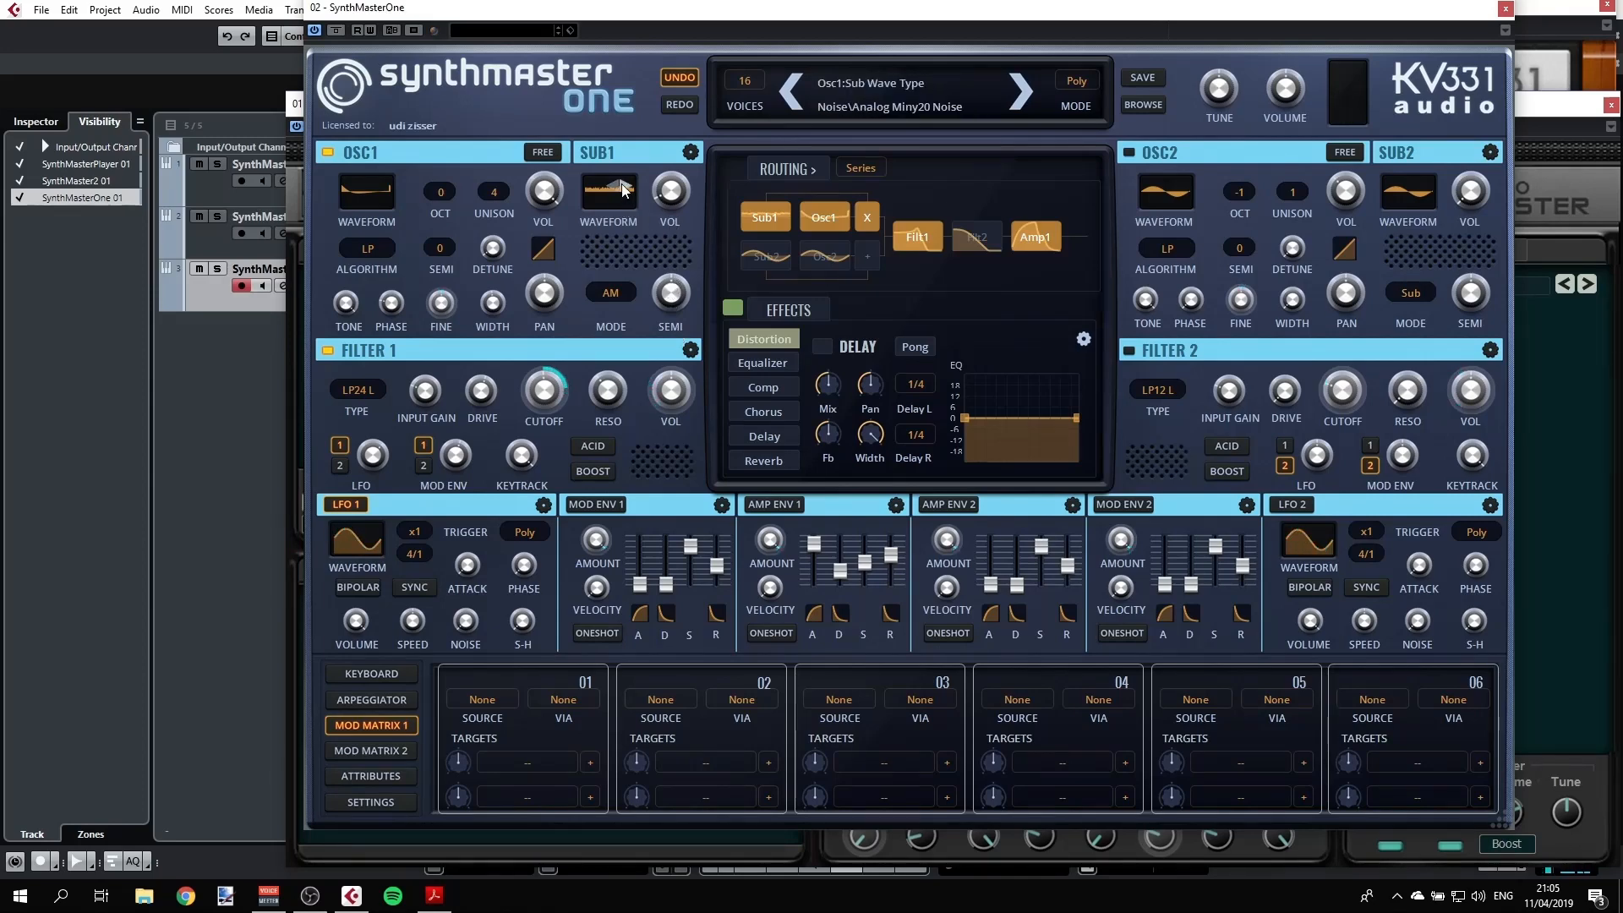
{"action": "left_click", "coordinate": [592, 194]}
{"action": "left_click", "coordinate": [616, 206]}
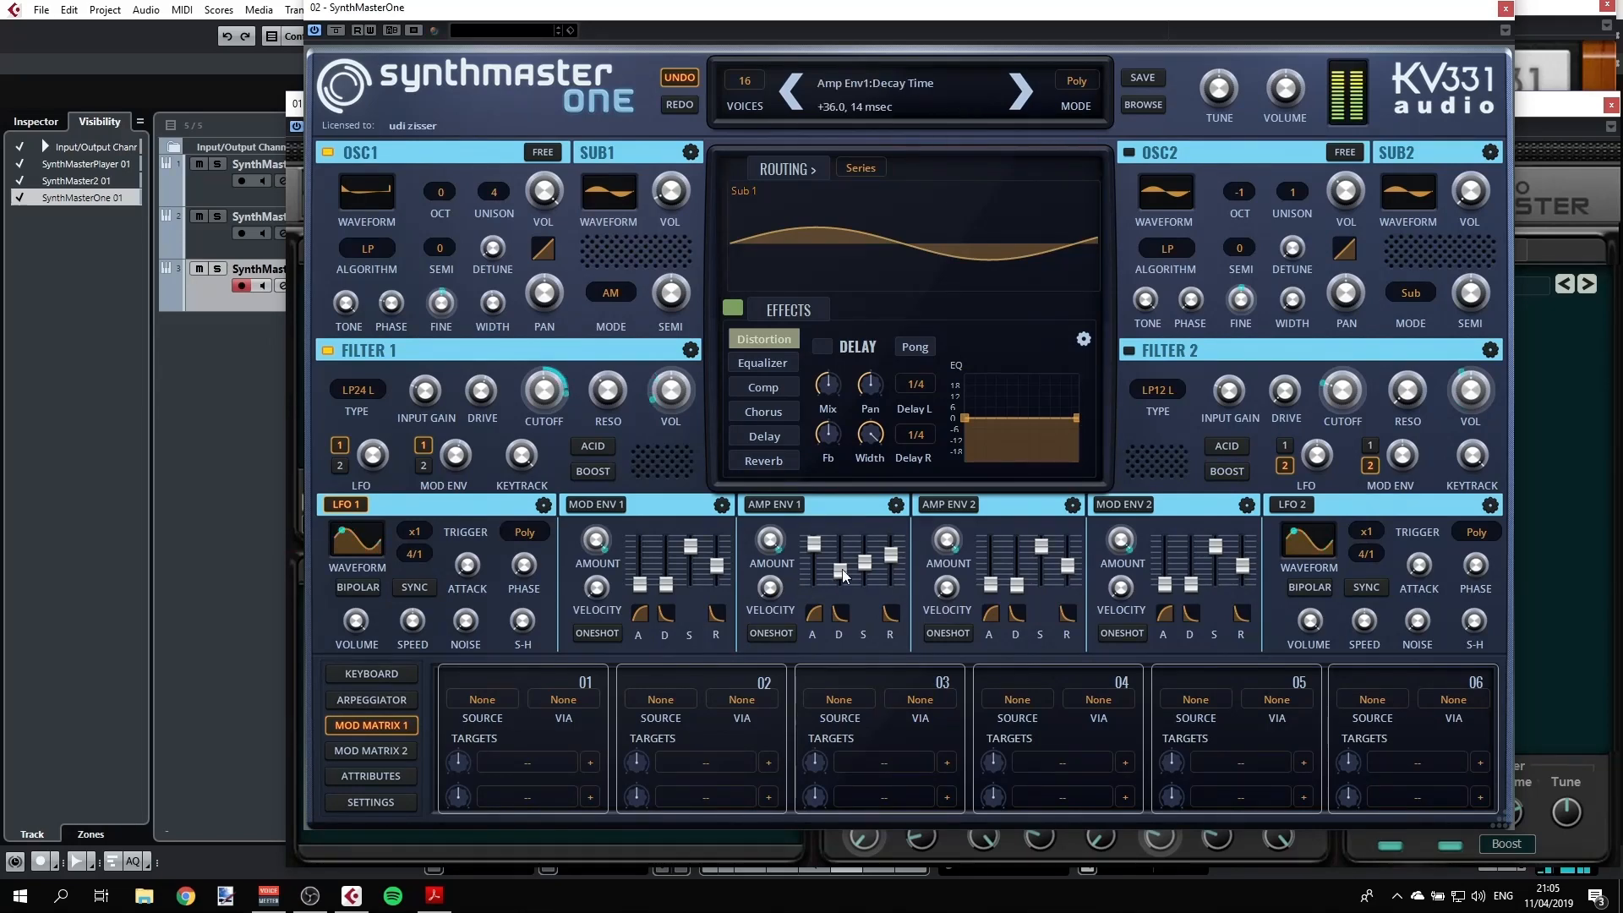
Reshape Amp Env 1 with a shorter attack, longer decay and higher sustain
{"action": "mouse_move", "coordinate": [841, 570]}
{"action": "left_mouse_down"}
{"action": "mouse_move", "coordinate": [837, 525]}
{"action": "mouse_move", "coordinate": [816, 568]}
{"action": "mouse_move", "coordinate": [862, 551]}
{"action": "left_mouse_up"}
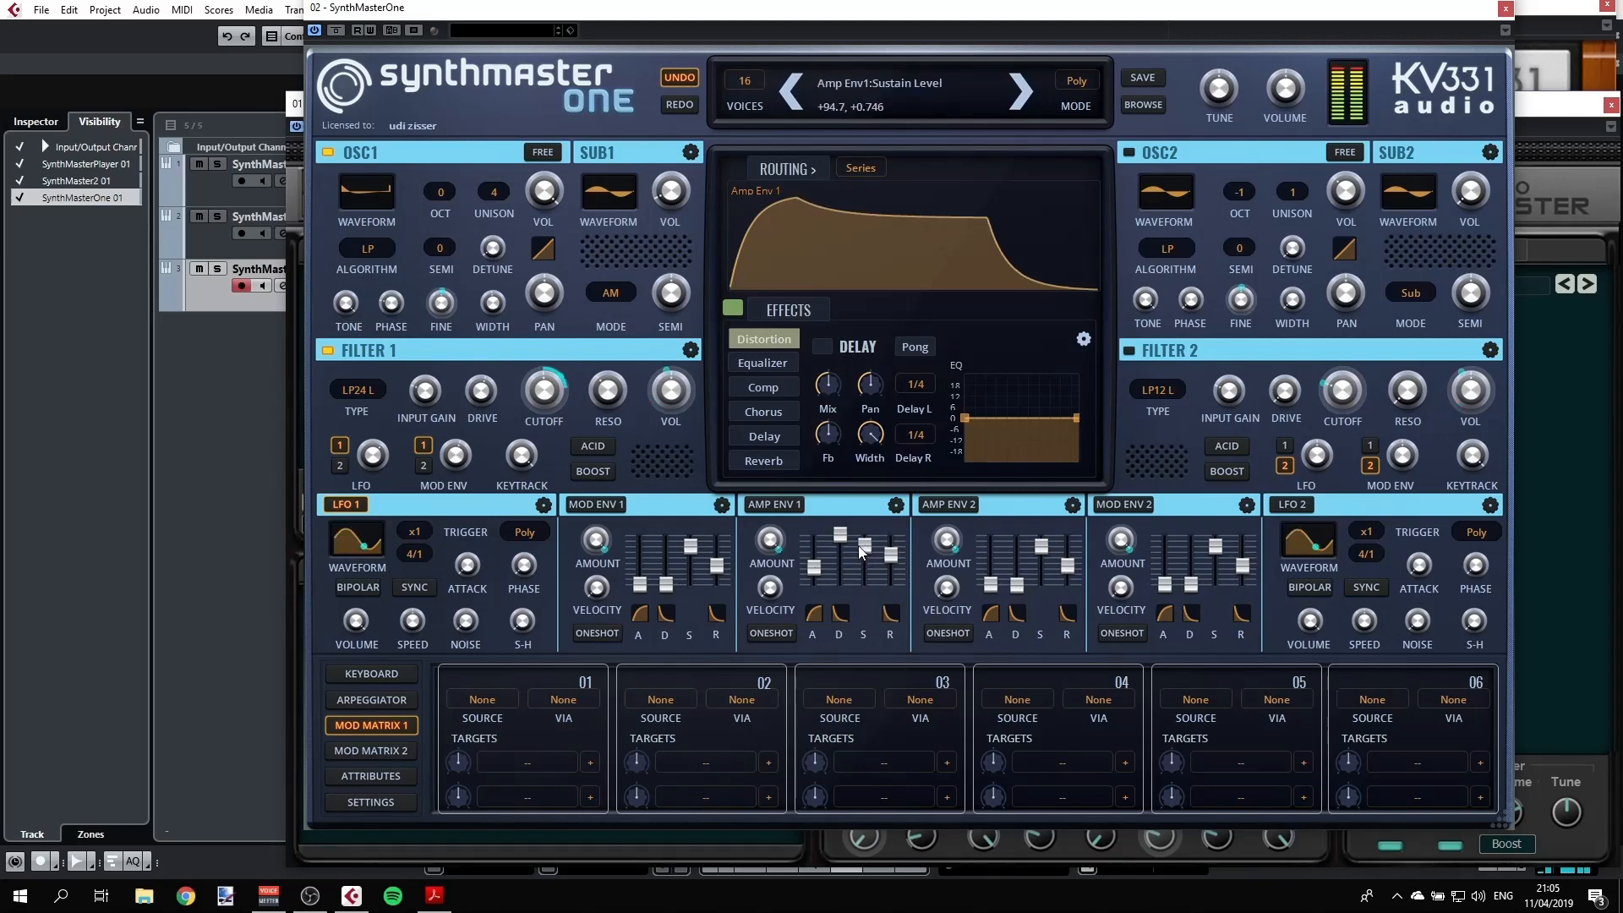
{"action": "left_click", "coordinate": [890, 556]}
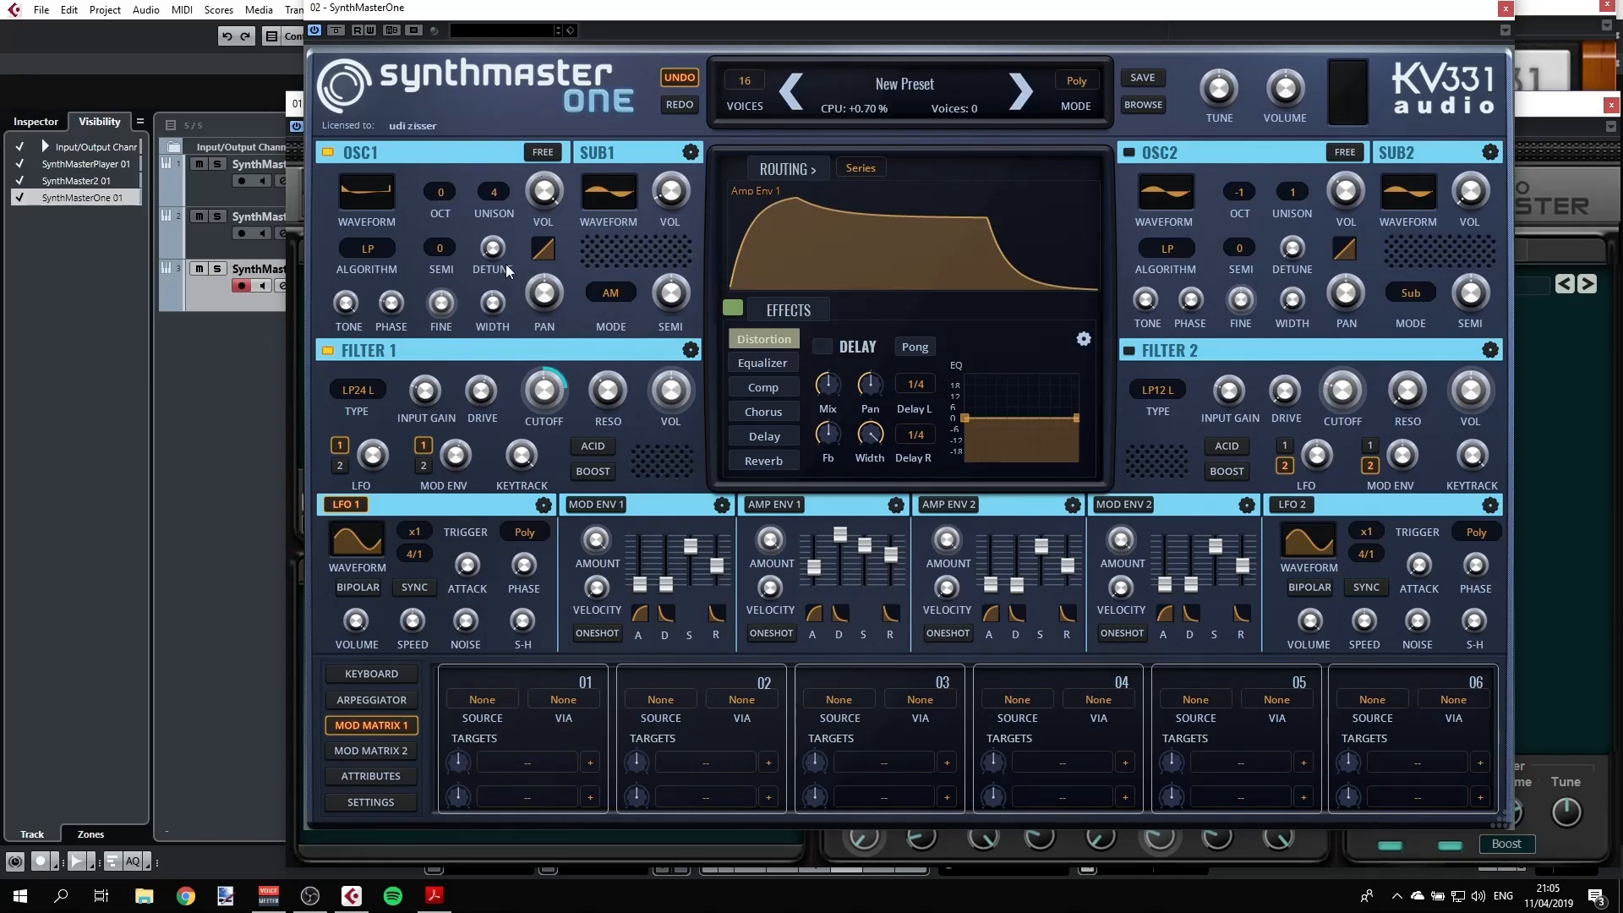
Enable oscillator 2 and compare the Series and Parallel filter structures, ending on Split
{"action": "left_click", "coordinate": [1129, 152]}
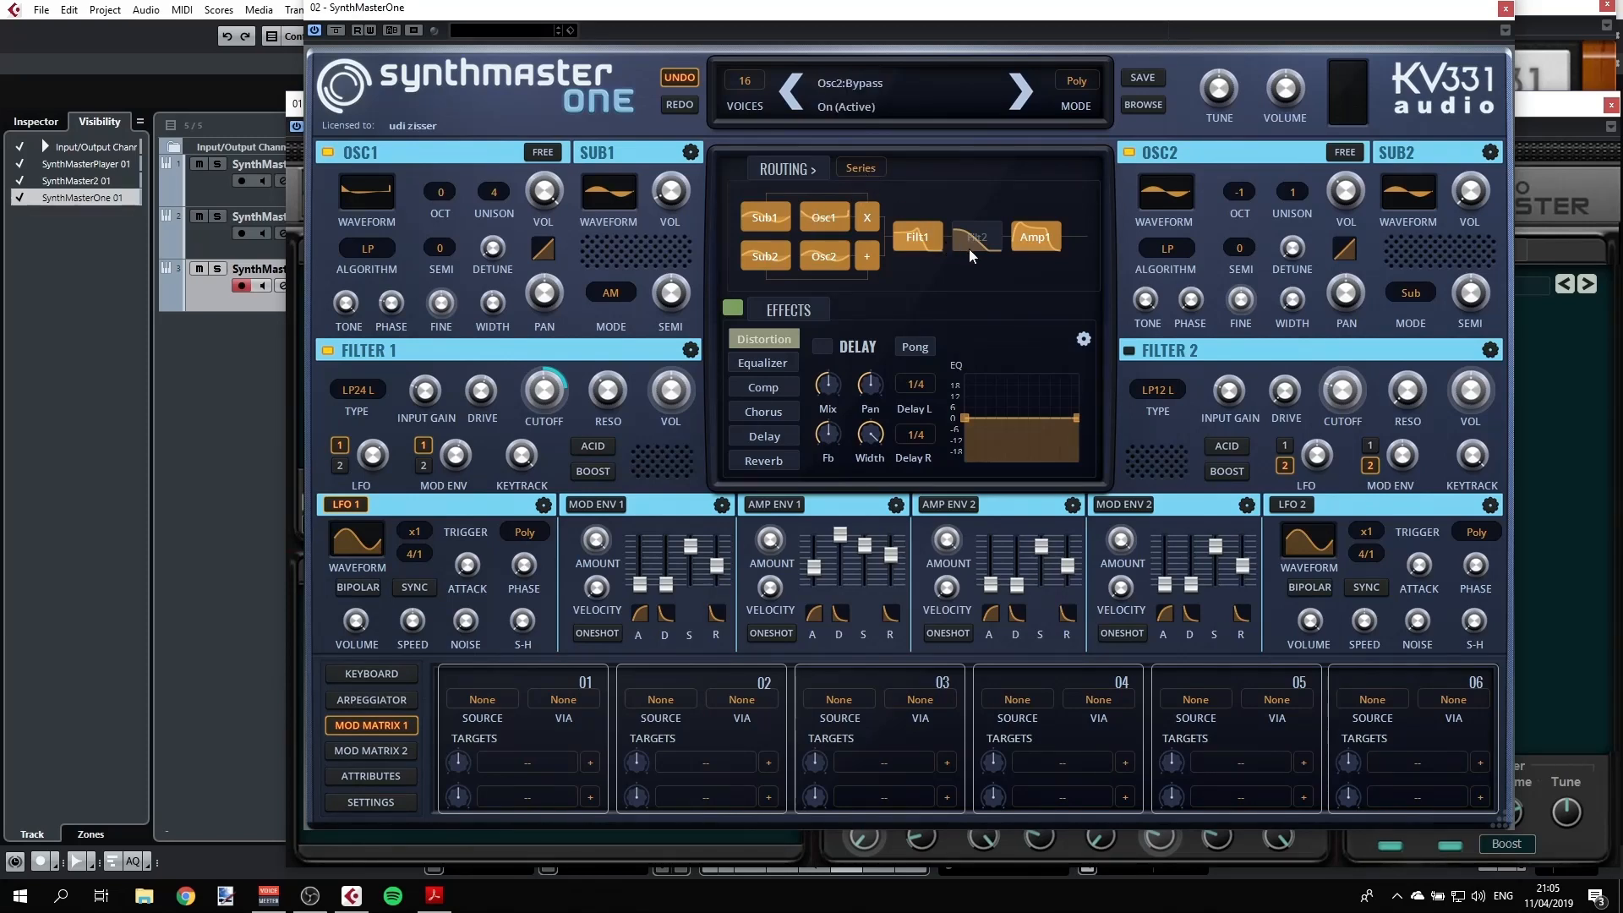
{"action": "left_click", "coordinate": [874, 166]}
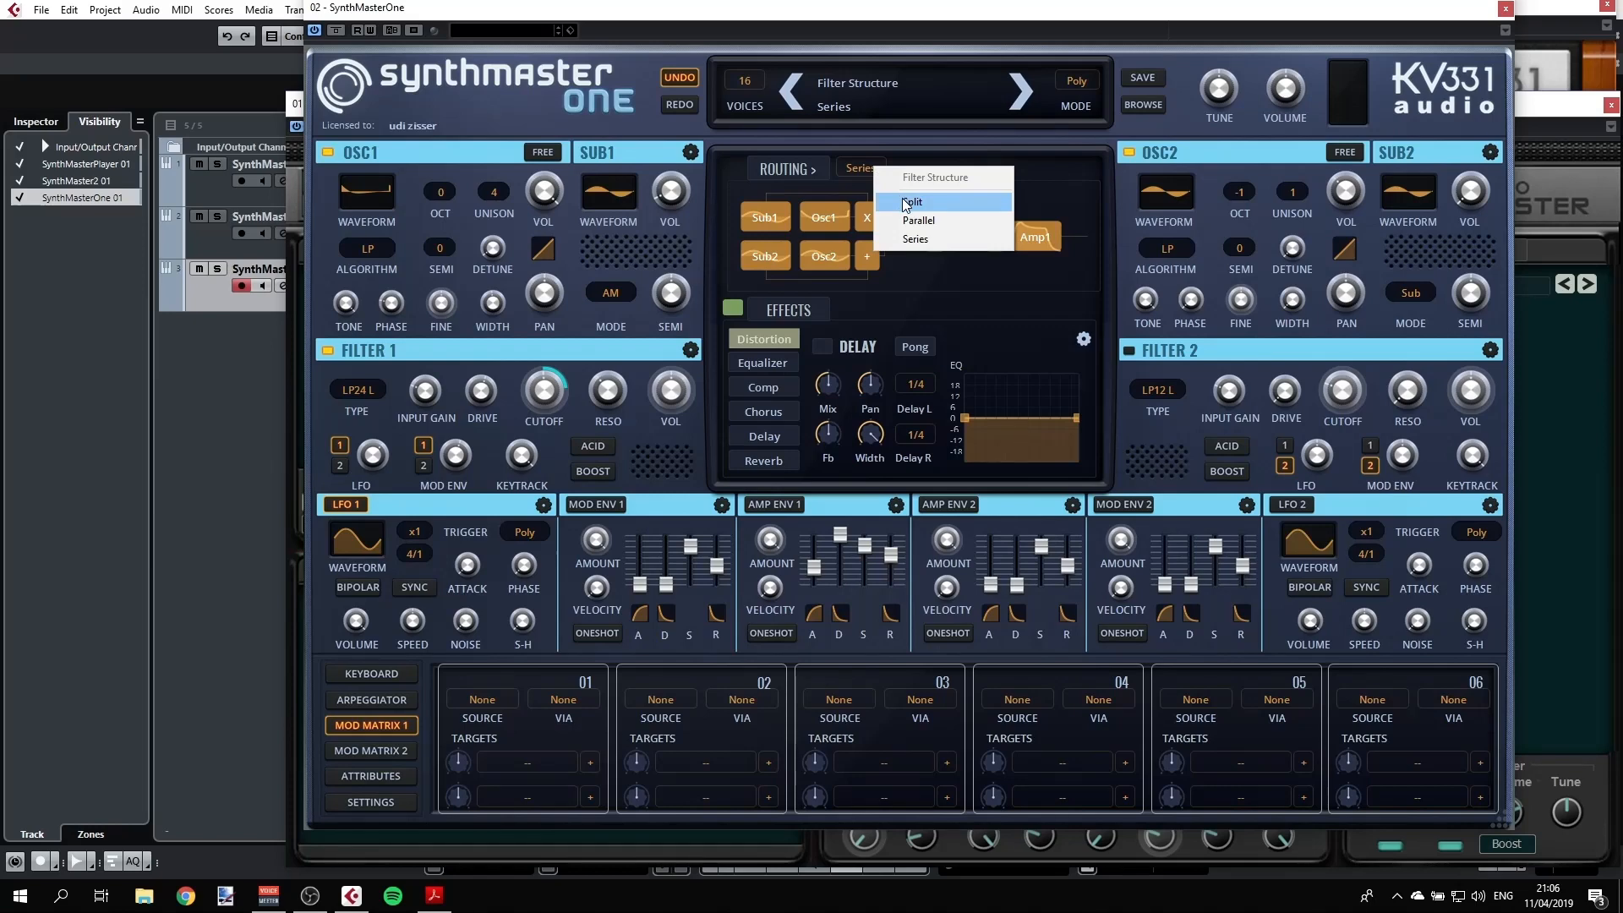
{"action": "left_click", "coordinate": [912, 240]}
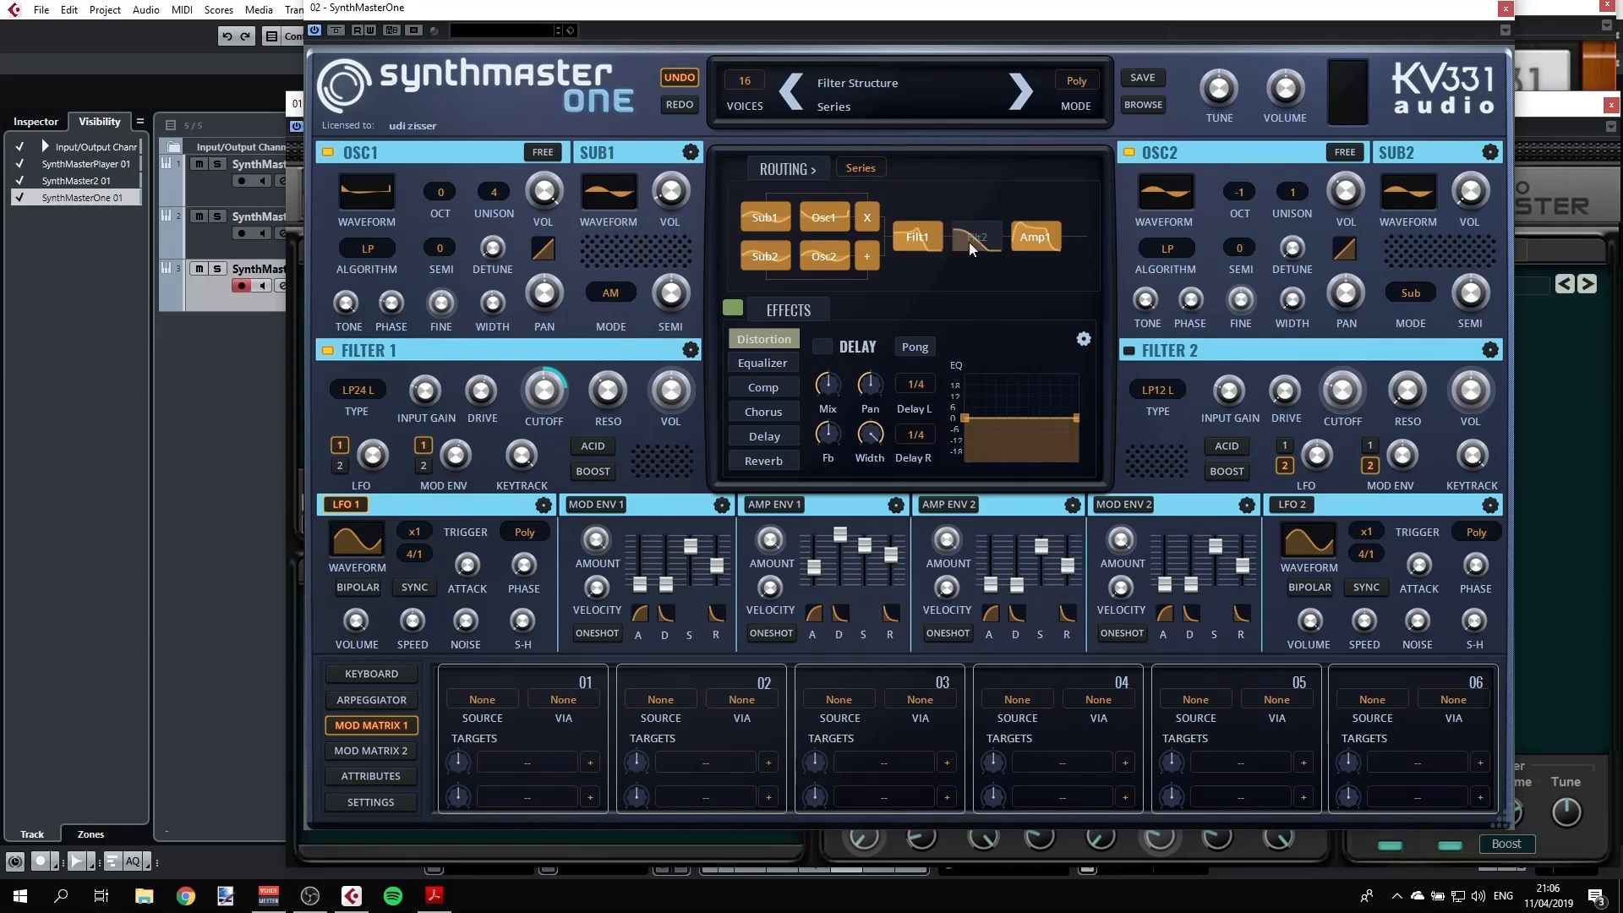
{"action": "left_click", "coordinate": [869, 169]}
{"action": "left_click", "coordinate": [915, 222]}
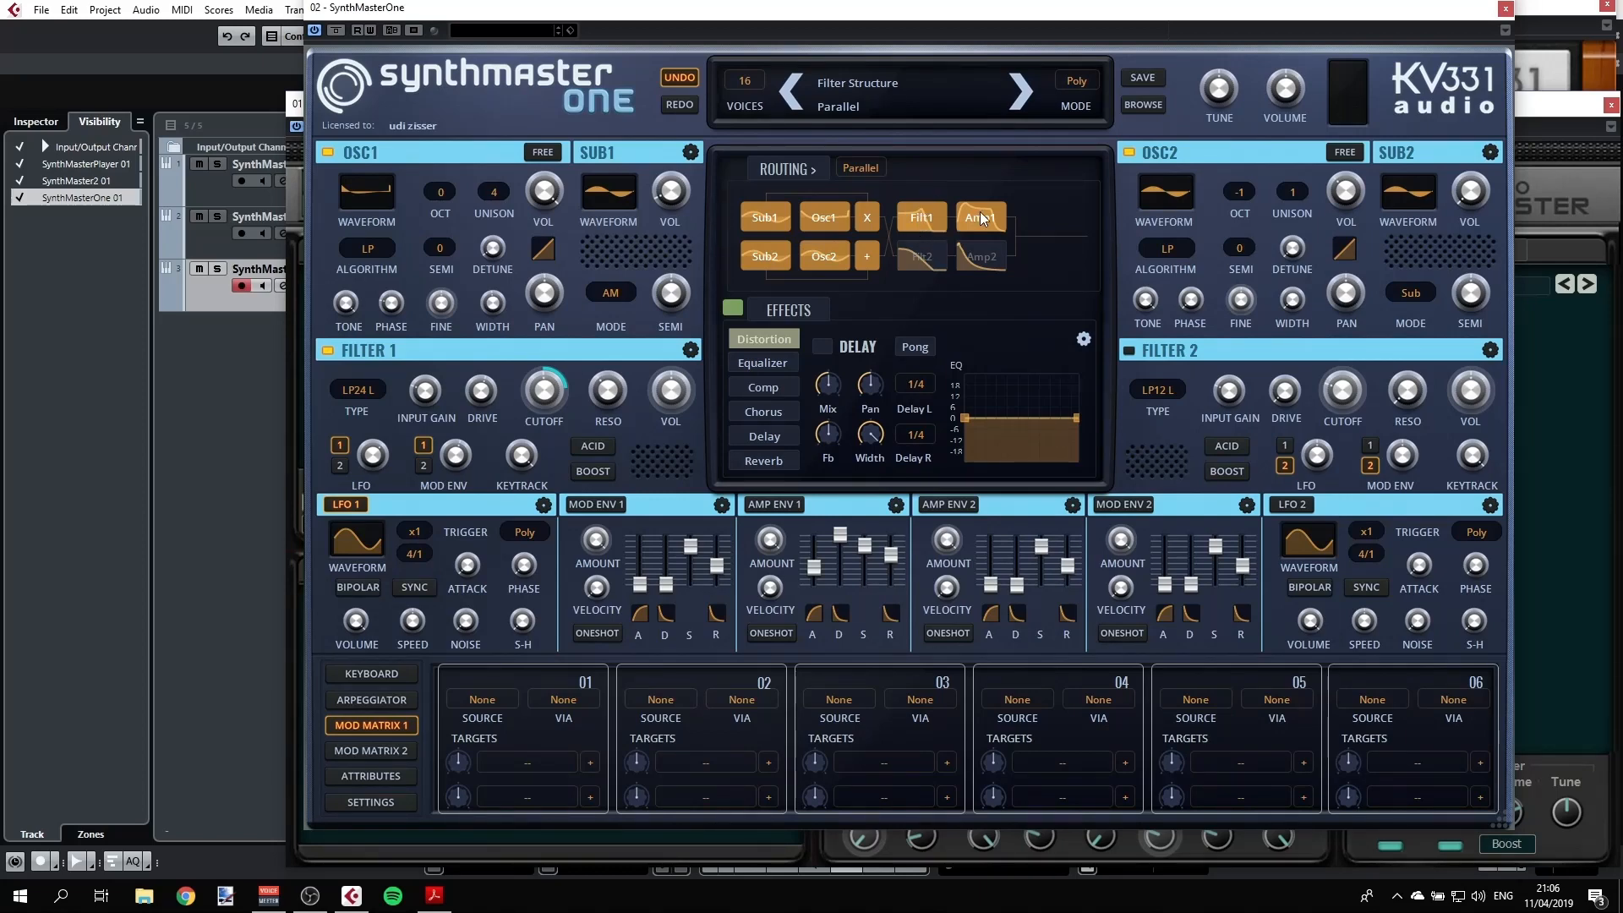
{"action": "left_click", "coordinate": [860, 167]}
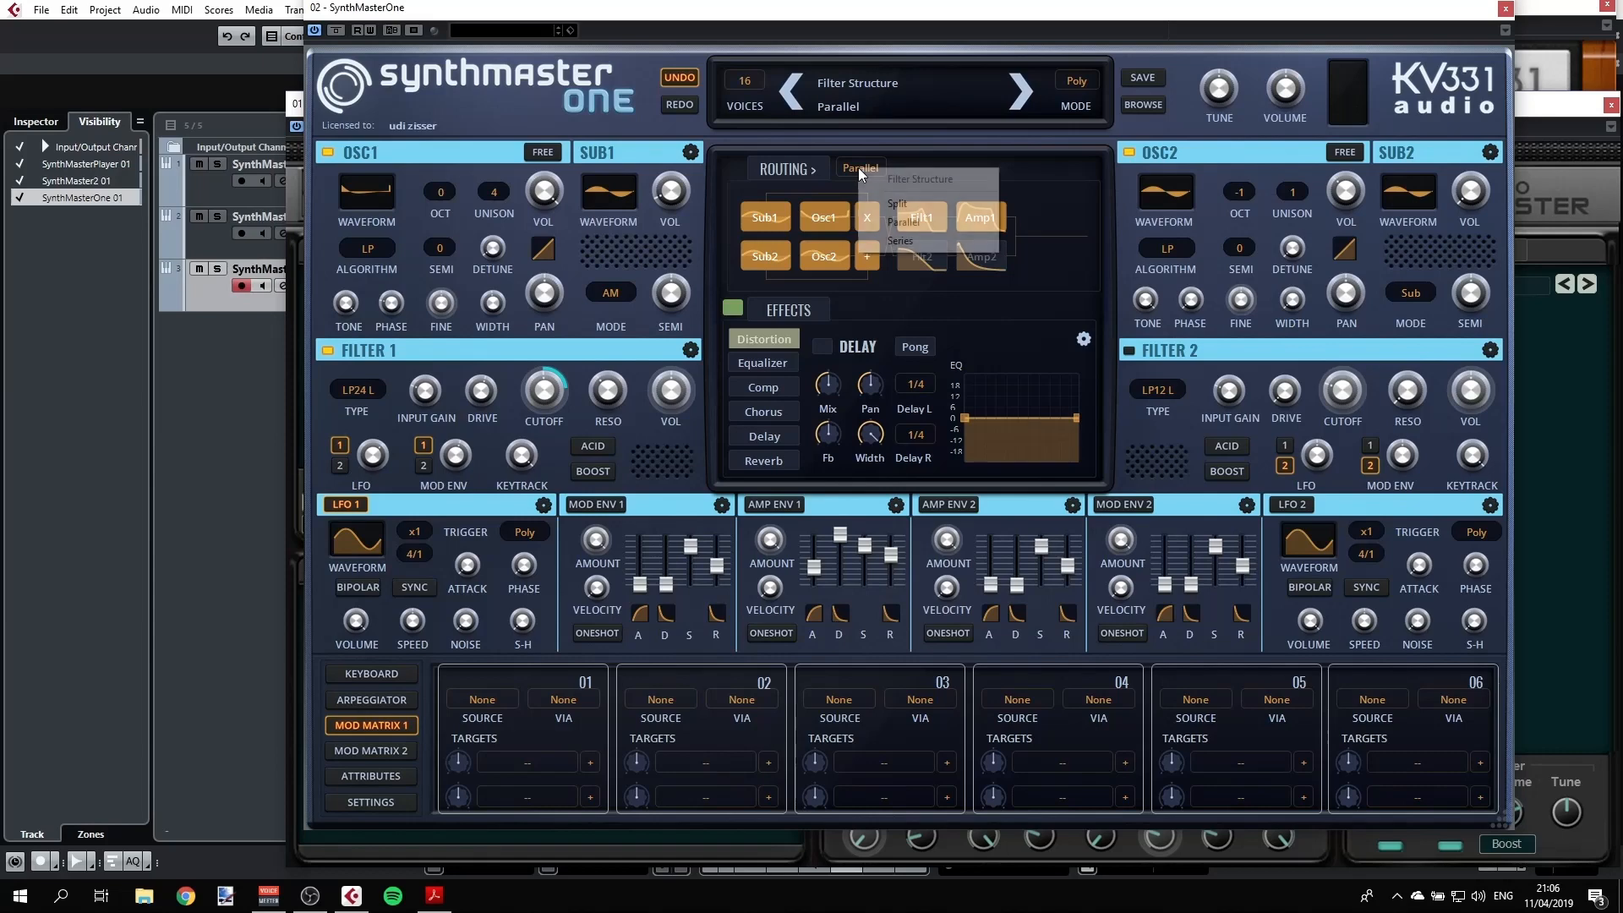
{"action": "left_click", "coordinate": [891, 205]}
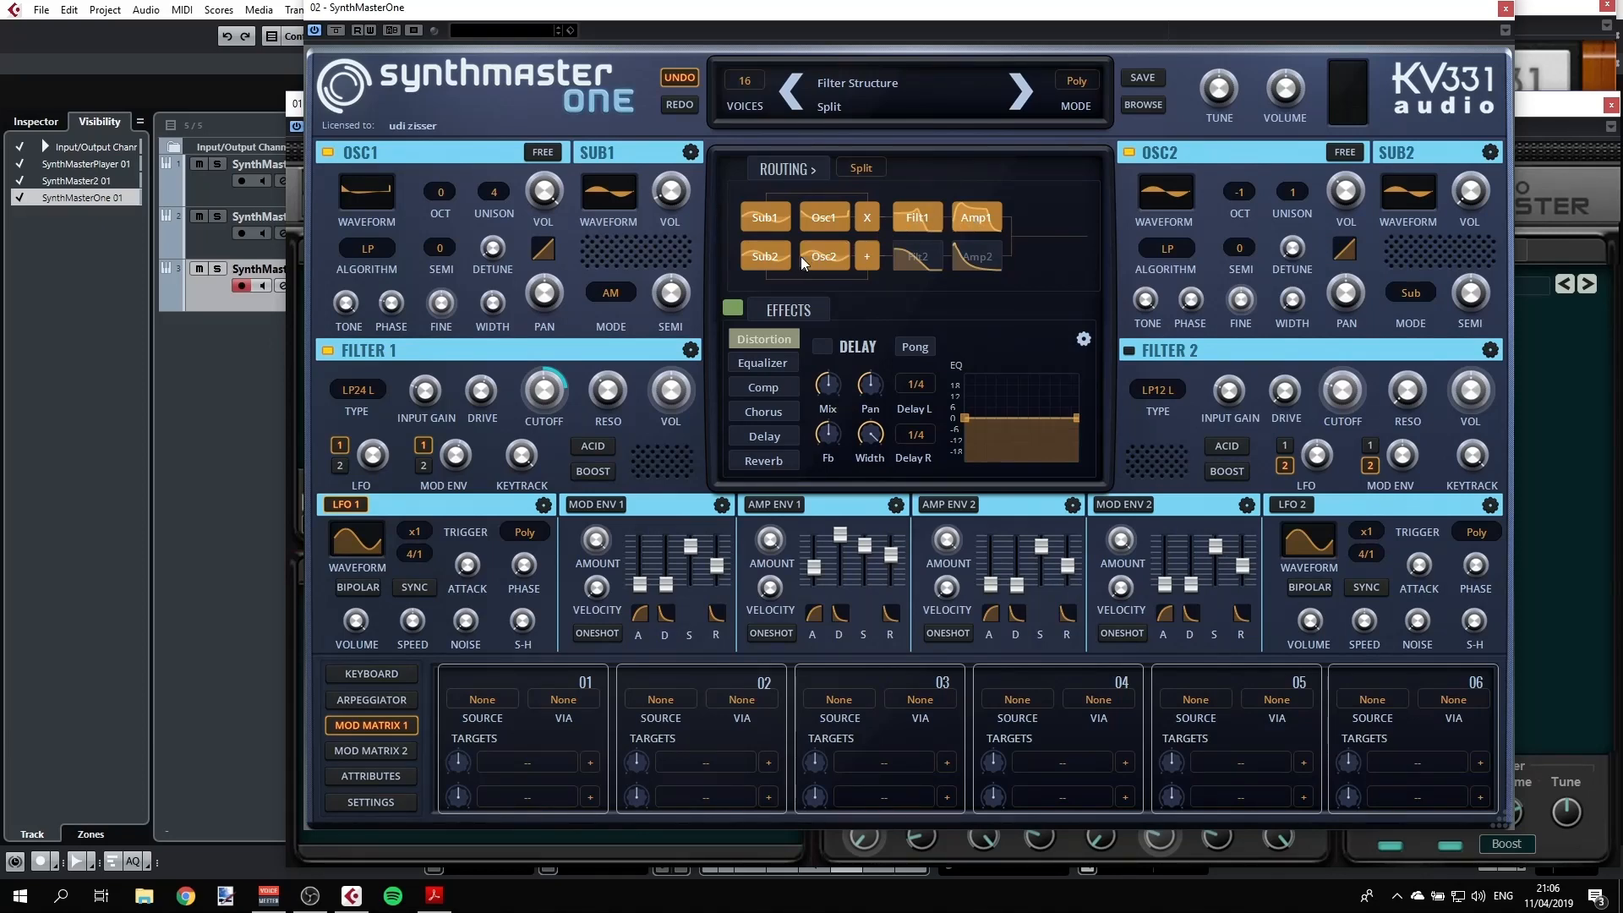
Enable filter 2 in the routing and reshape Mod Env 2 with a long decay, low sustain and shorter release
{"action": "left_click", "coordinate": [964, 257]}
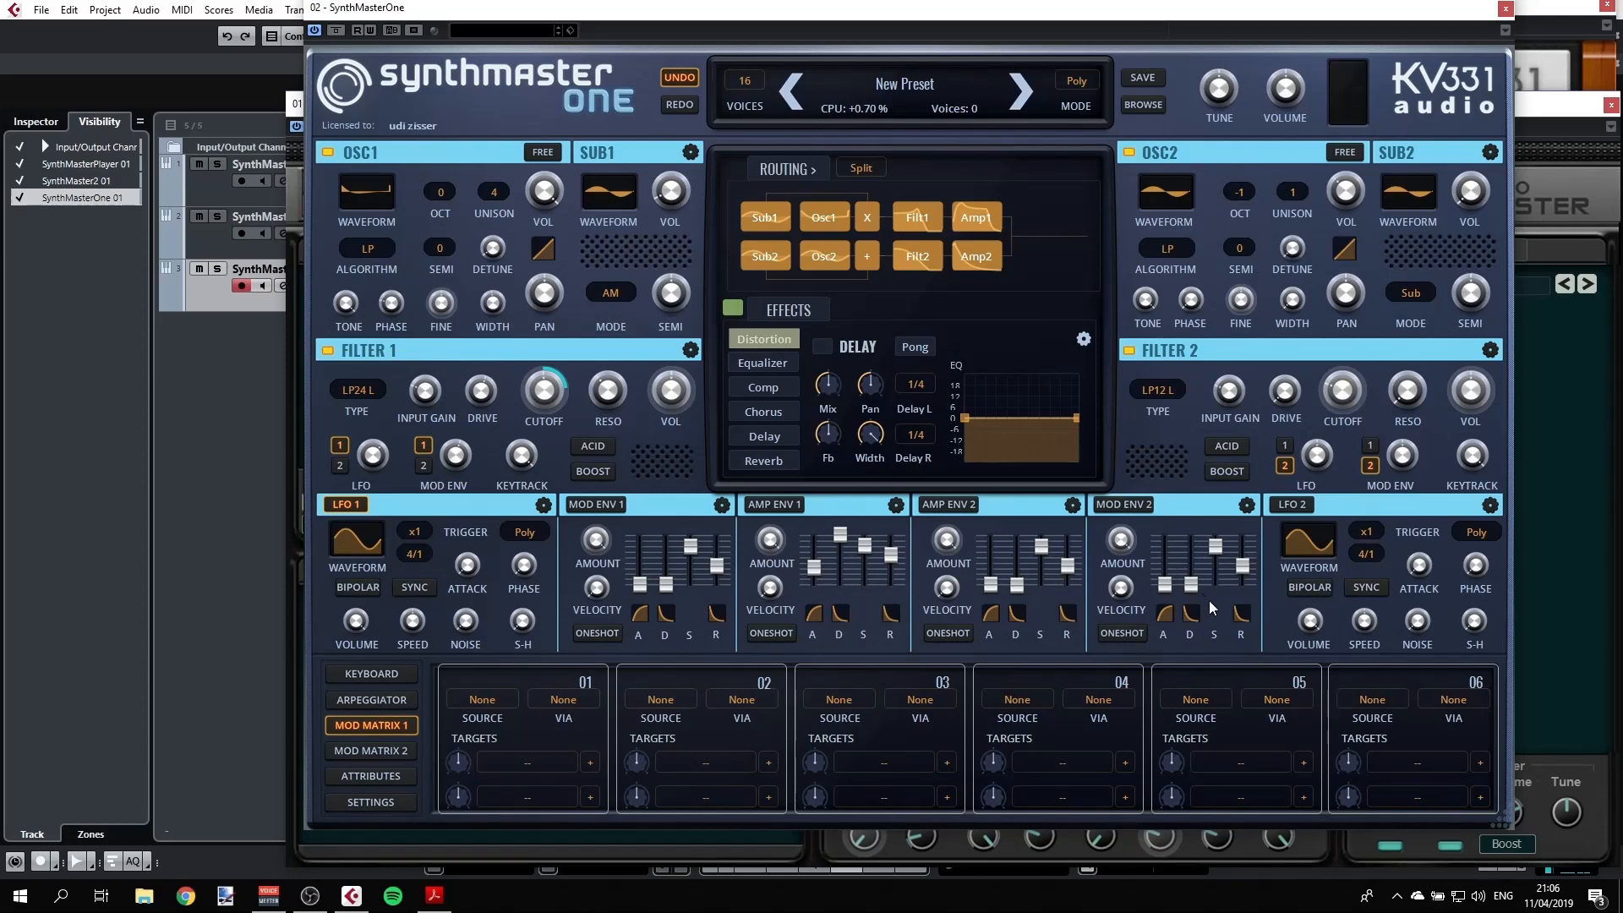
{"action": "left_click_drag", "start_coordinate": [1190, 584], "coordinate": [1246, 580]}
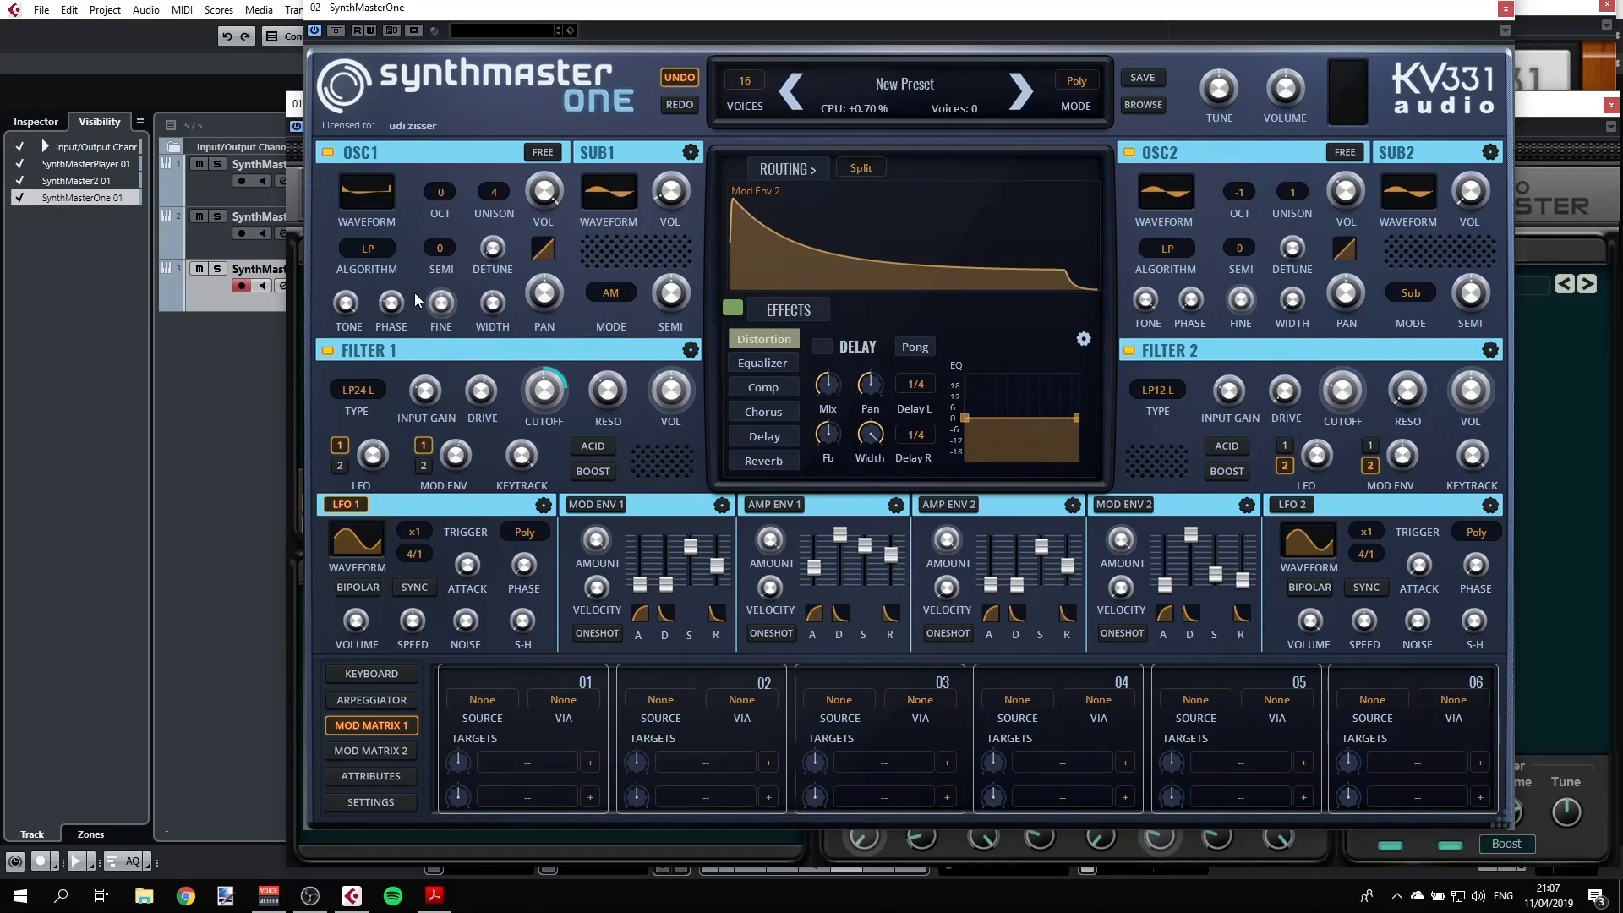
Adjust oscillator 1's pan spread width and assign LFO 1 to modulate it
{"action": "mouse_move", "coordinate": [494, 306]}
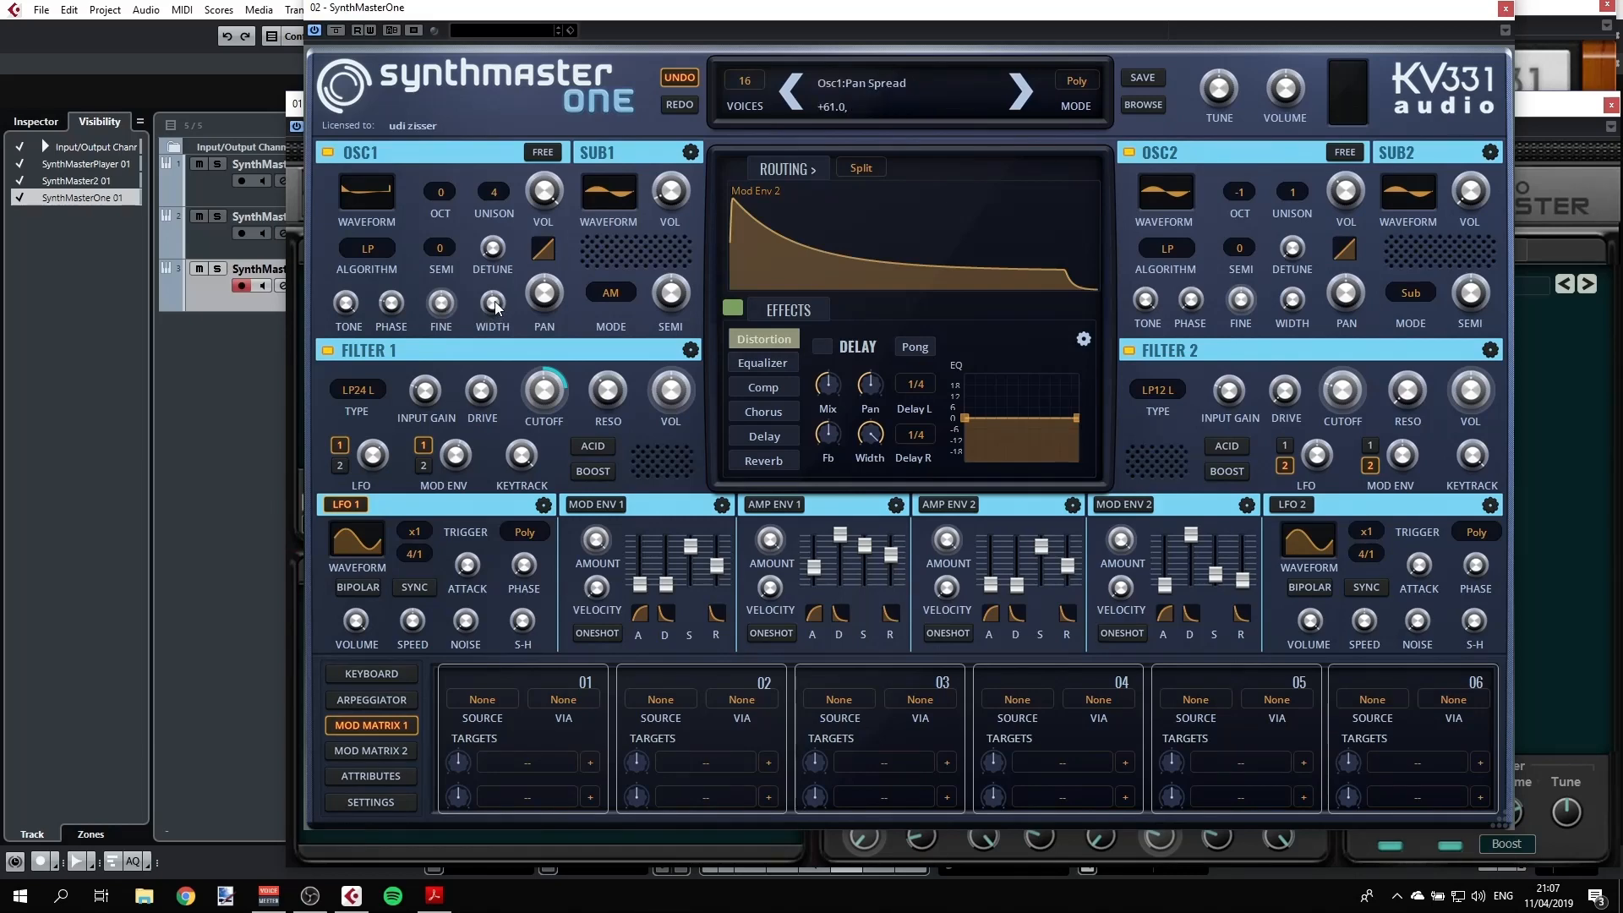
{"action": "mouse_move", "coordinate": [495, 306]}
{"action": "left_mouse_down"}
{"action": "mouse_move", "coordinate": [480, 277]}
{"action": "mouse_move", "coordinate": [484, 310]}
{"action": "left_mouse_up"}
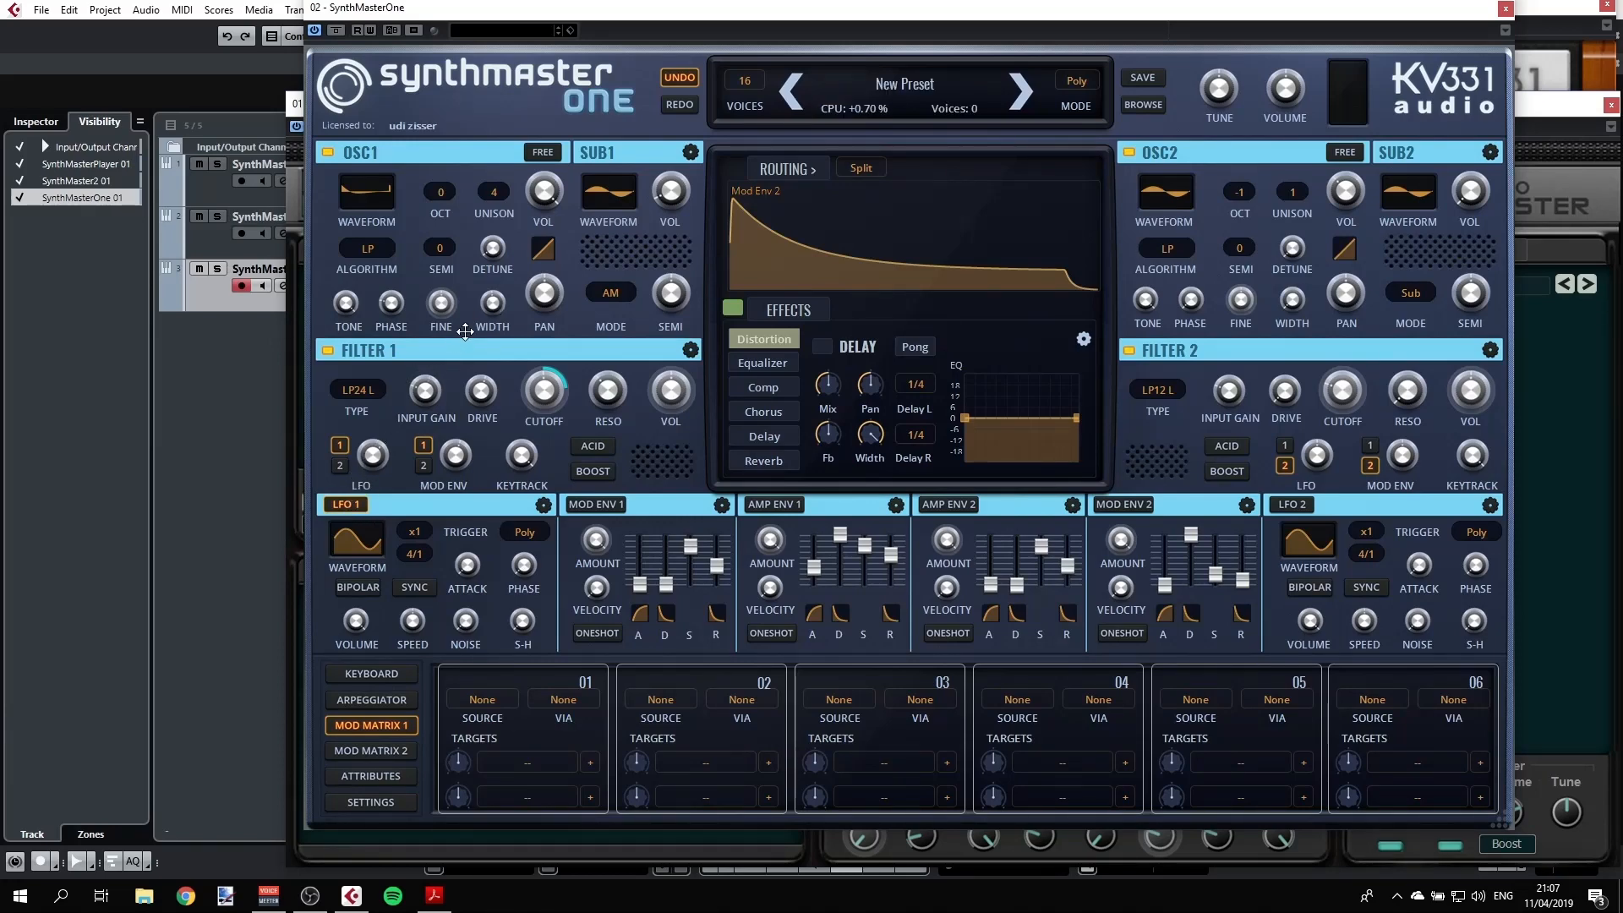
{"action": "left_click_drag", "start_coordinate": [482, 309], "coordinate": [486, 304]}
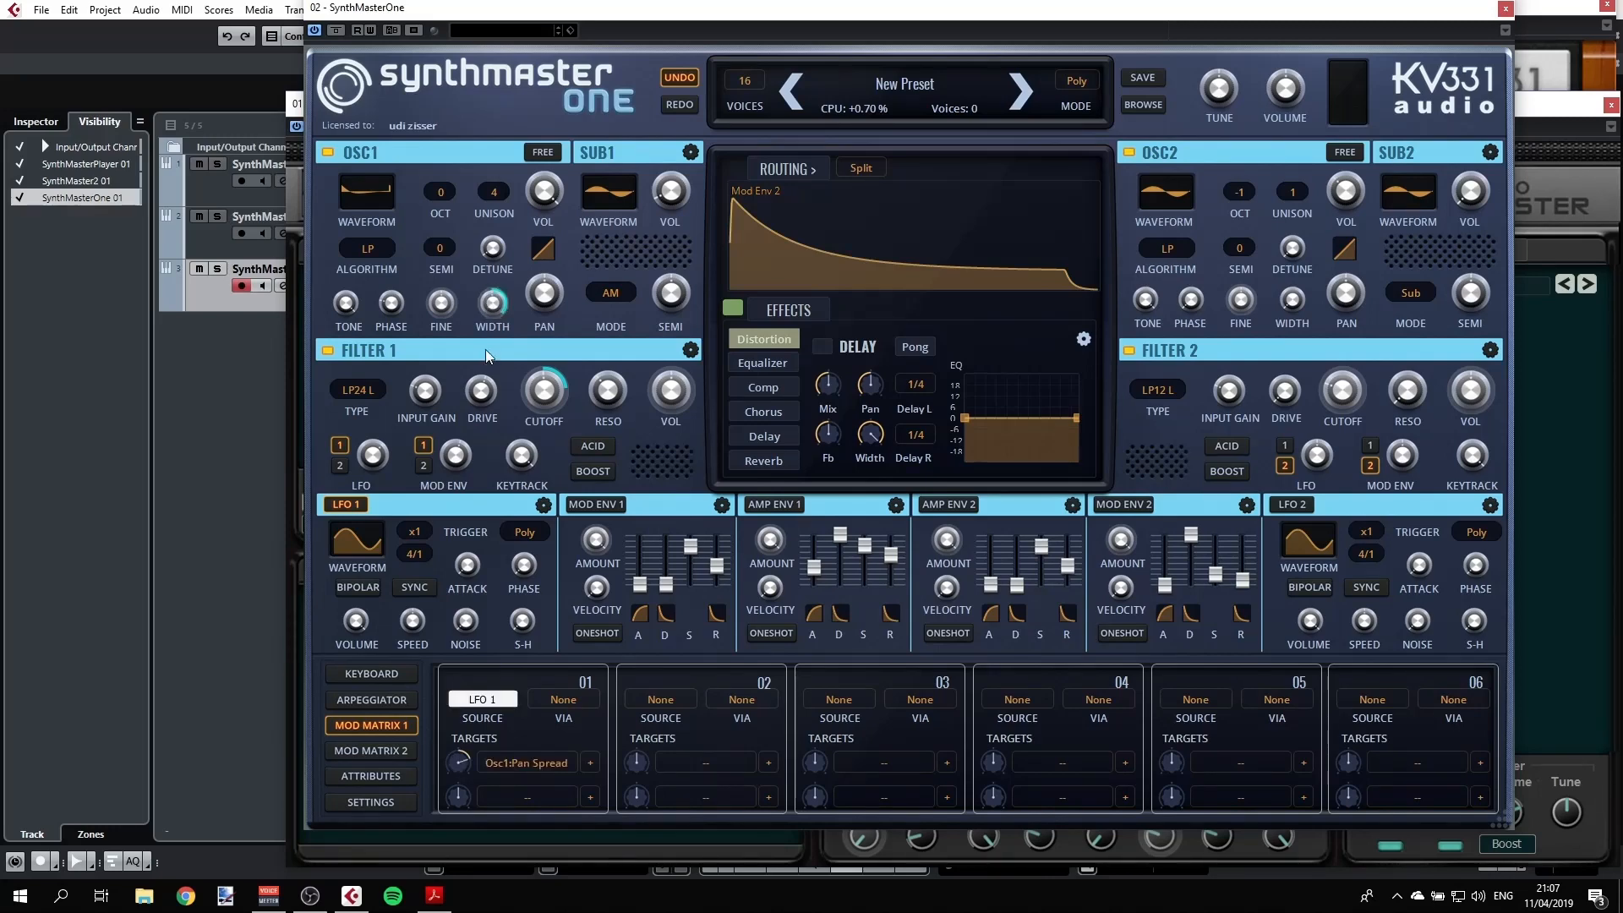
{"action": "mouse_move", "coordinate": [506, 307]}
Sync LFO 1 to the tempo and set its beat multiplier to 1/16
{"action": "left_click", "coordinate": [413, 585]}
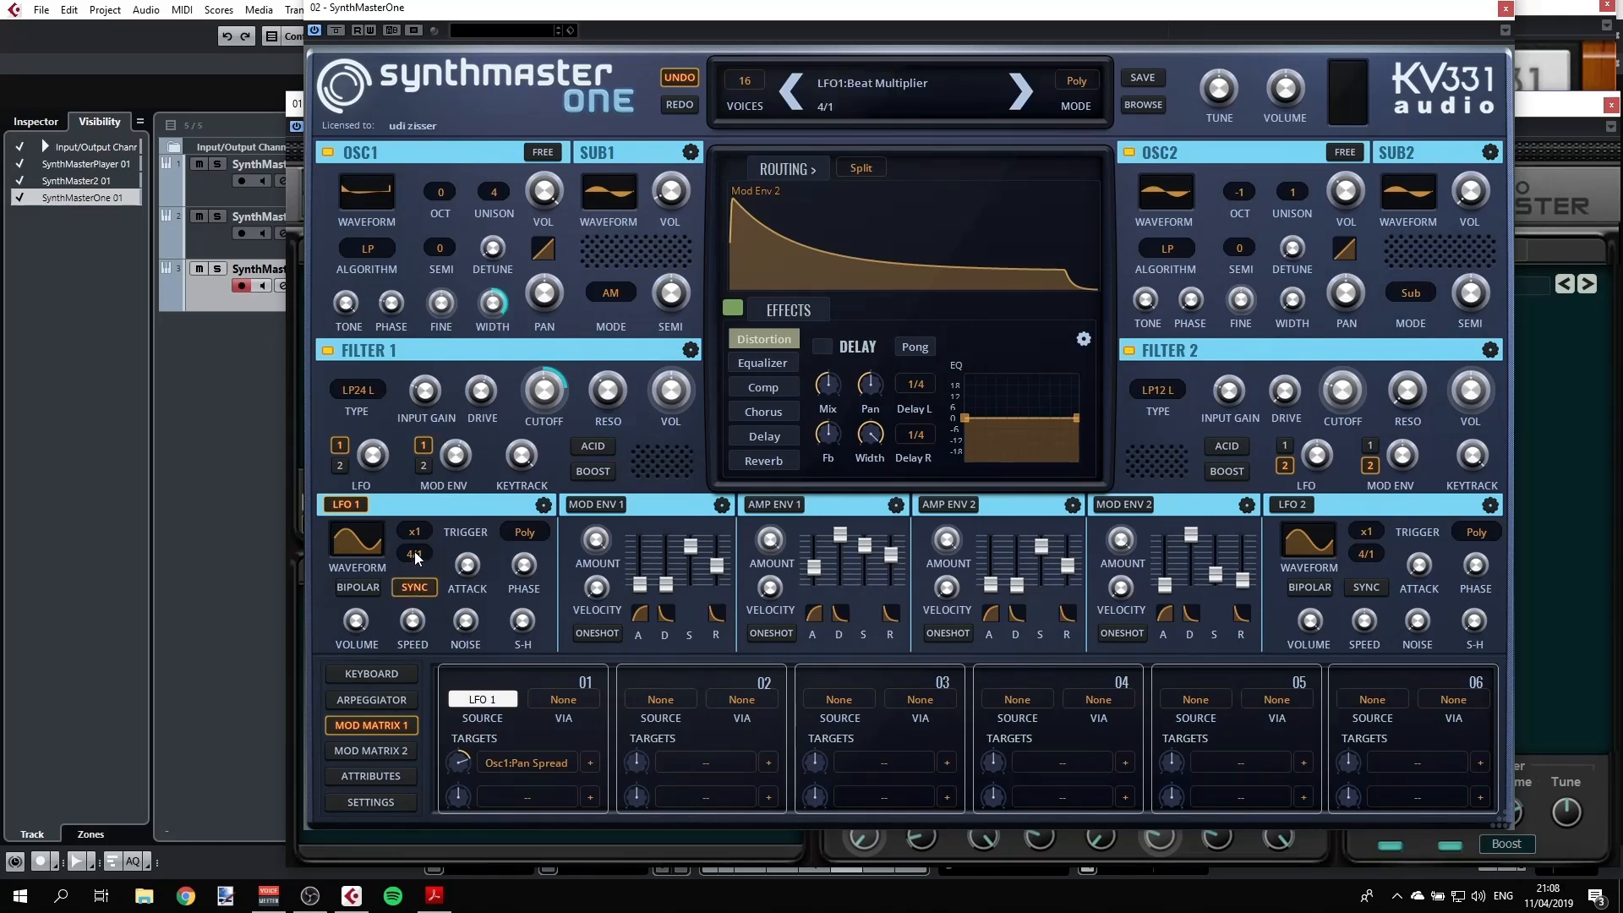
{"action": "left_click", "coordinate": [414, 555]}
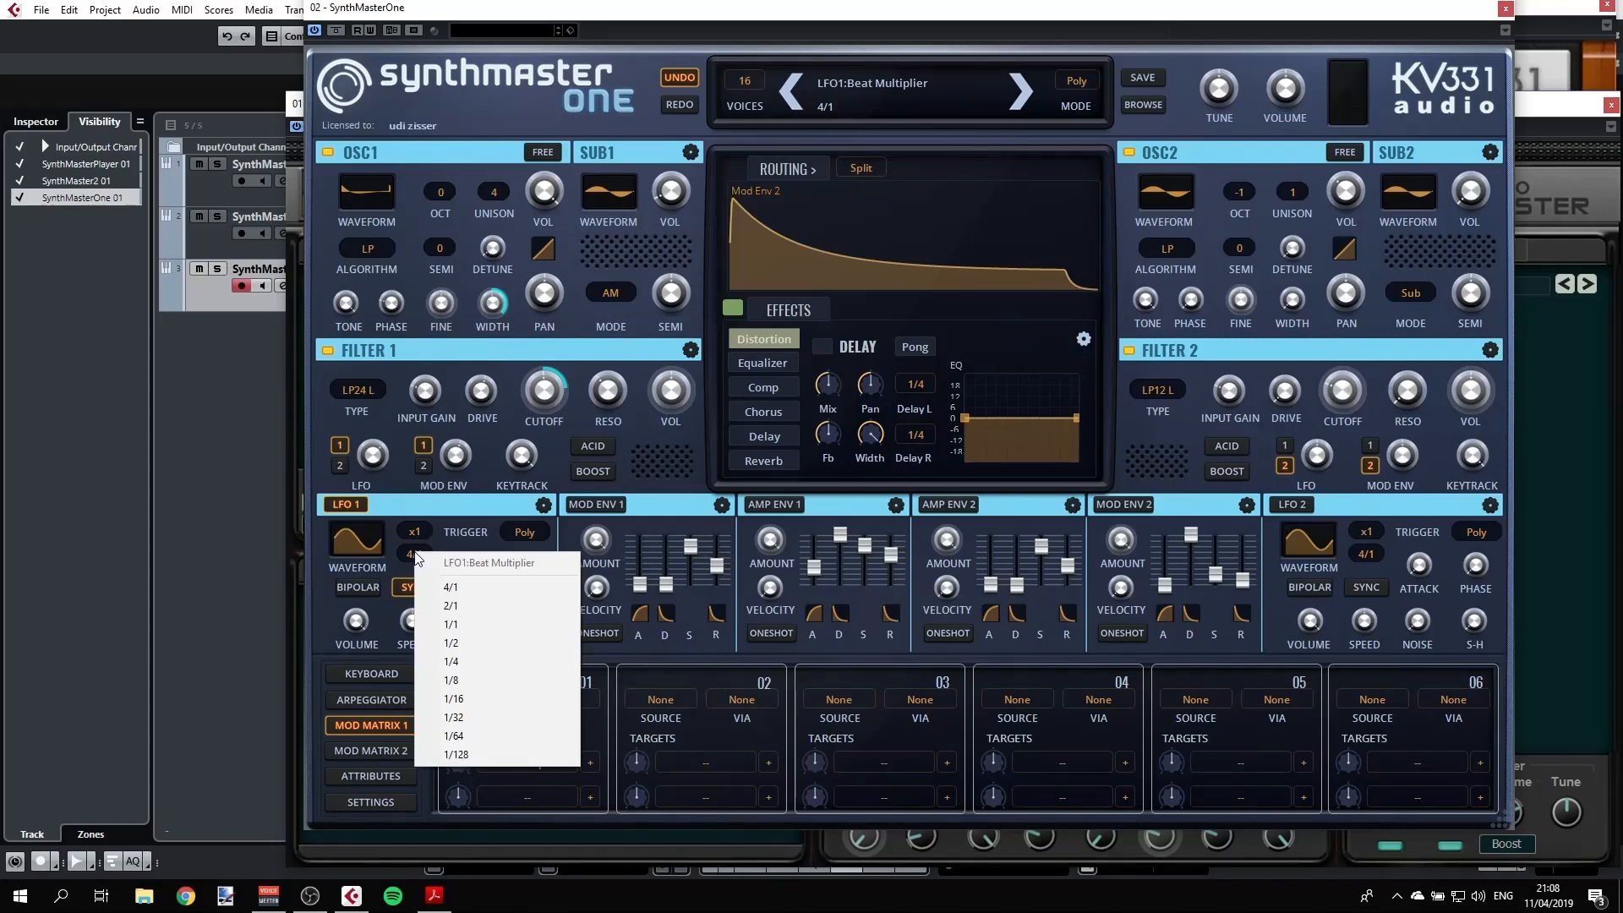
{"action": "left_click", "coordinate": [458, 698]}
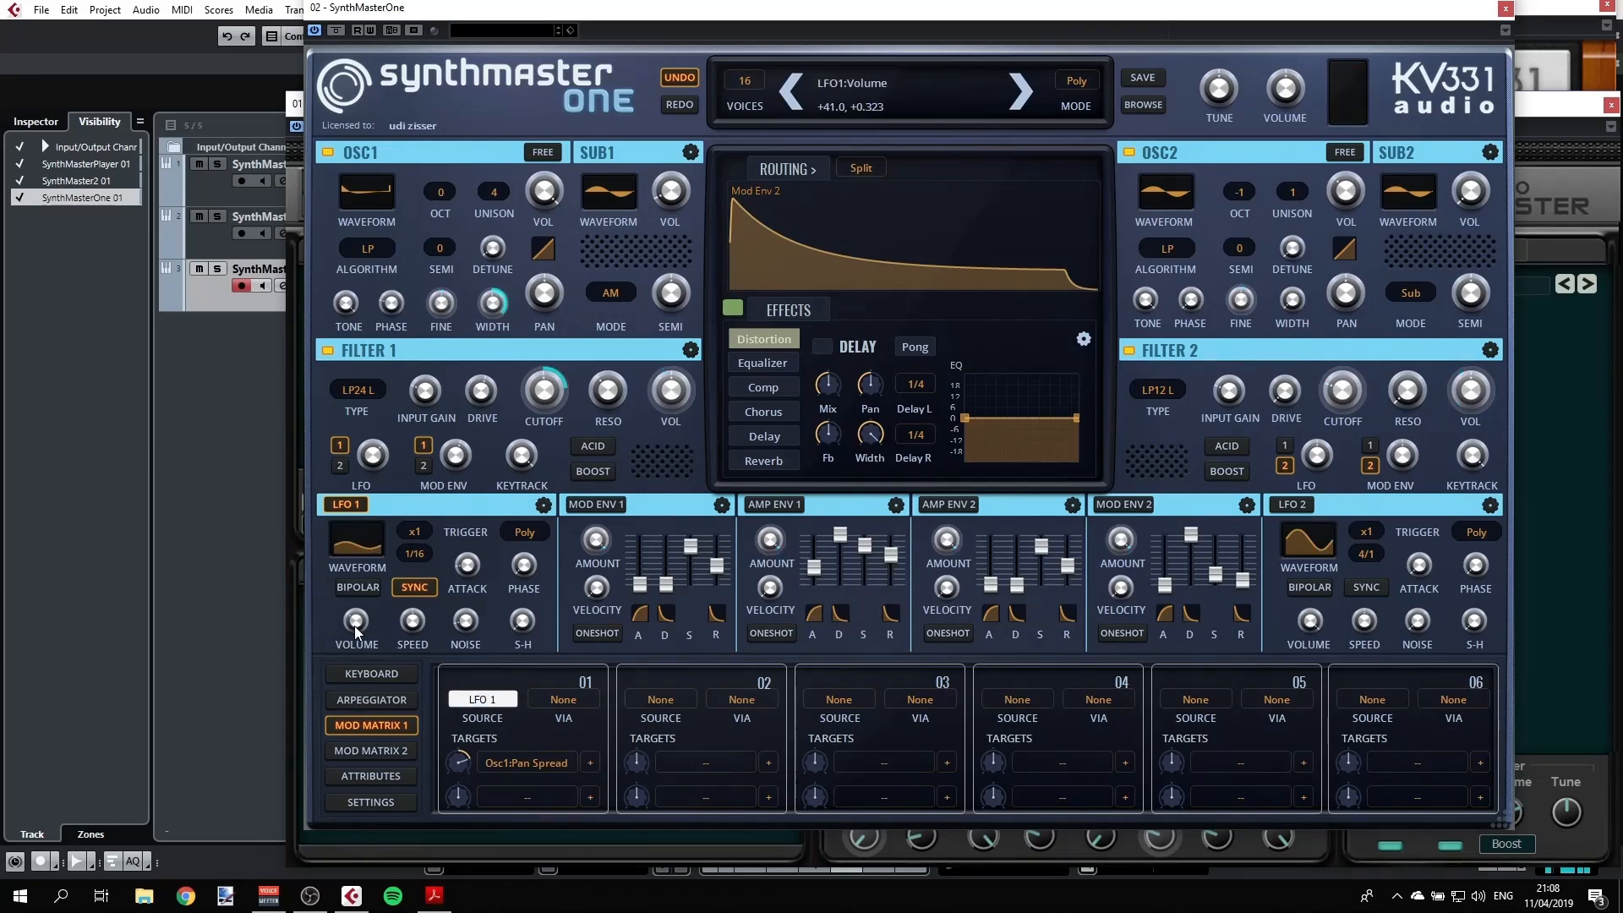
Adjust LFO 1's volume to change the depth of its modulation
{"action": "left_click_drag", "start_coordinate": [353, 626], "coordinate": [357, 627]}
{"action": "mouse_move", "coordinate": [357, 627]}
{"action": "left_mouse_down"}
{"action": "mouse_move", "coordinate": [353, 600]}
{"action": "mouse_move", "coordinate": [347, 648]}
{"action": "left_mouse_up"}
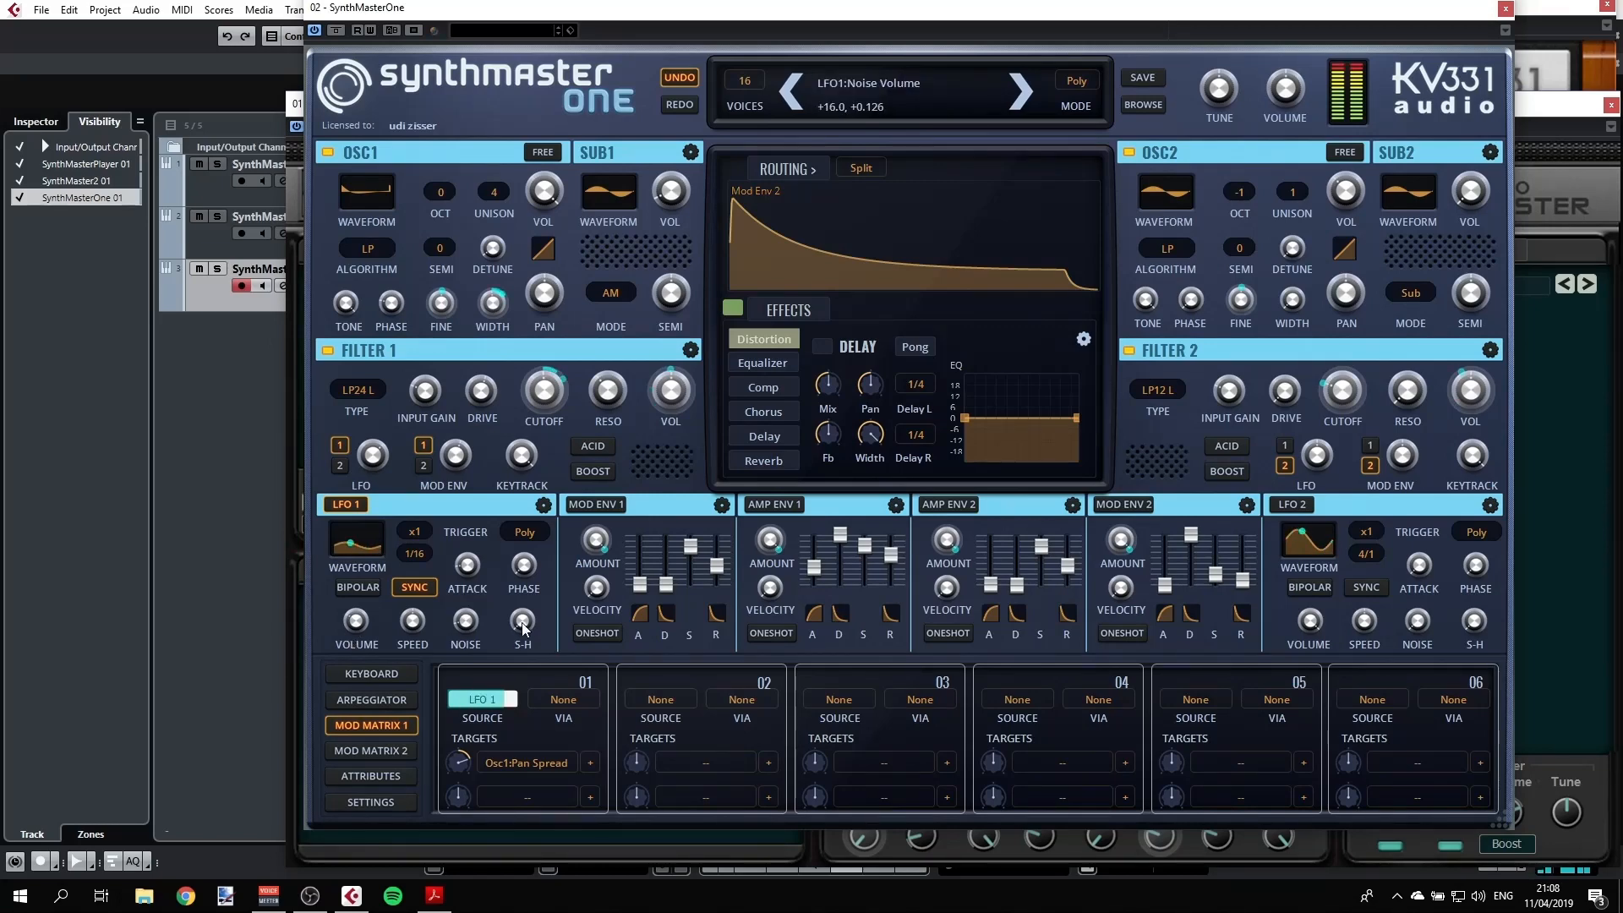
{"action": "mouse_move", "coordinate": [524, 626]}
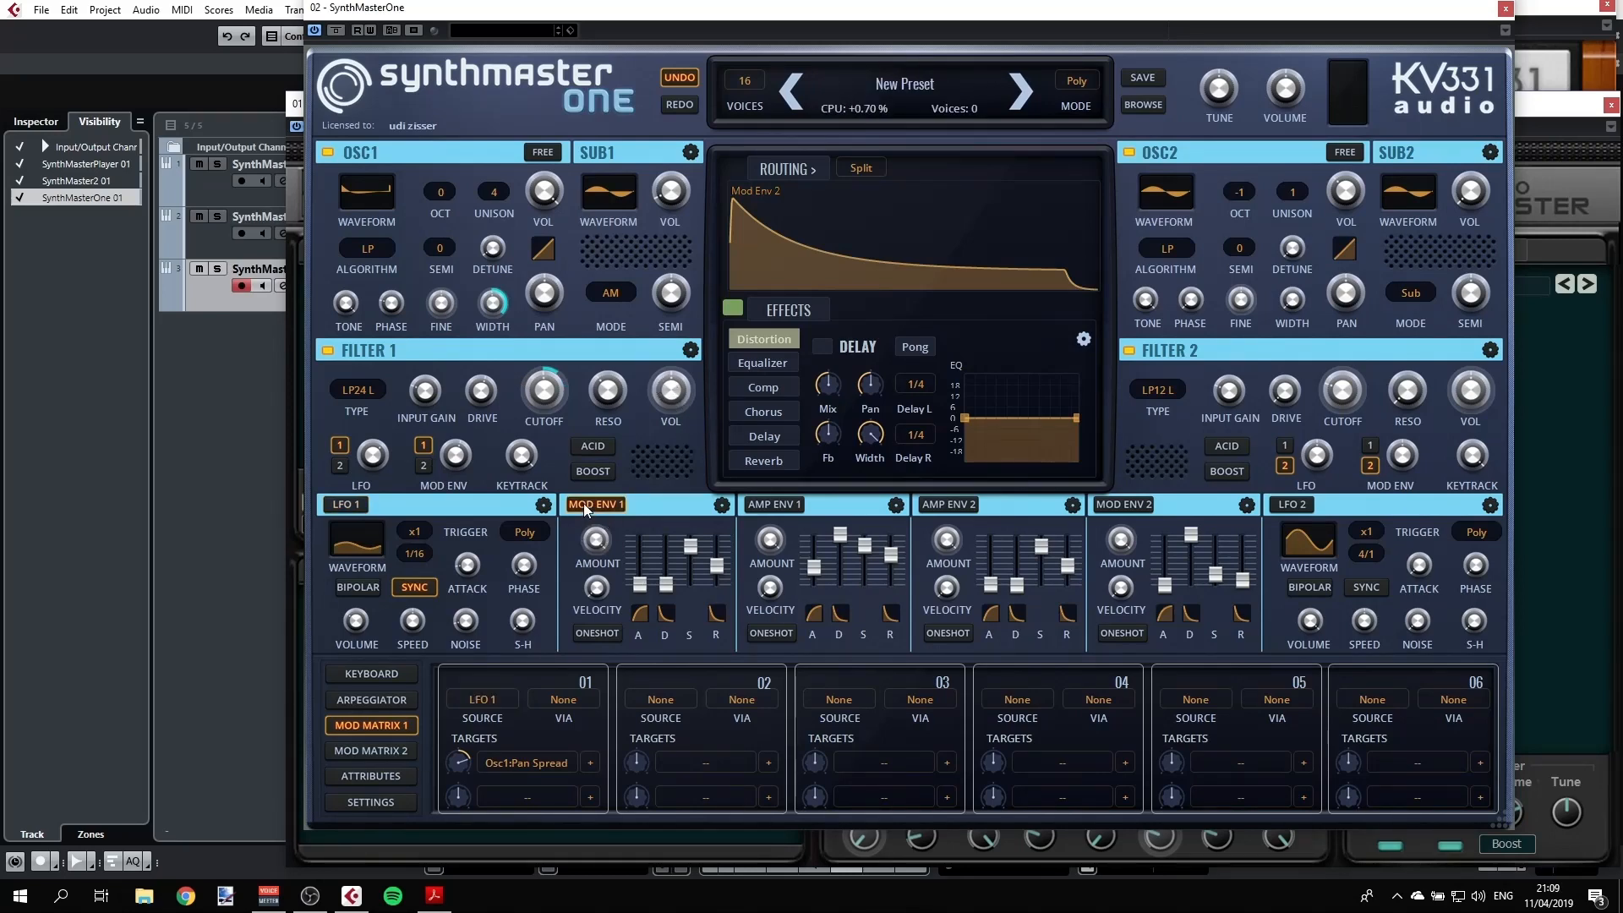
Assign Mod Env 1 to filter 1's volume and shape the envelope with a longer attack and decay
{"action": "left_click_drag", "start_coordinate": [584, 504], "coordinate": [672, 400]}
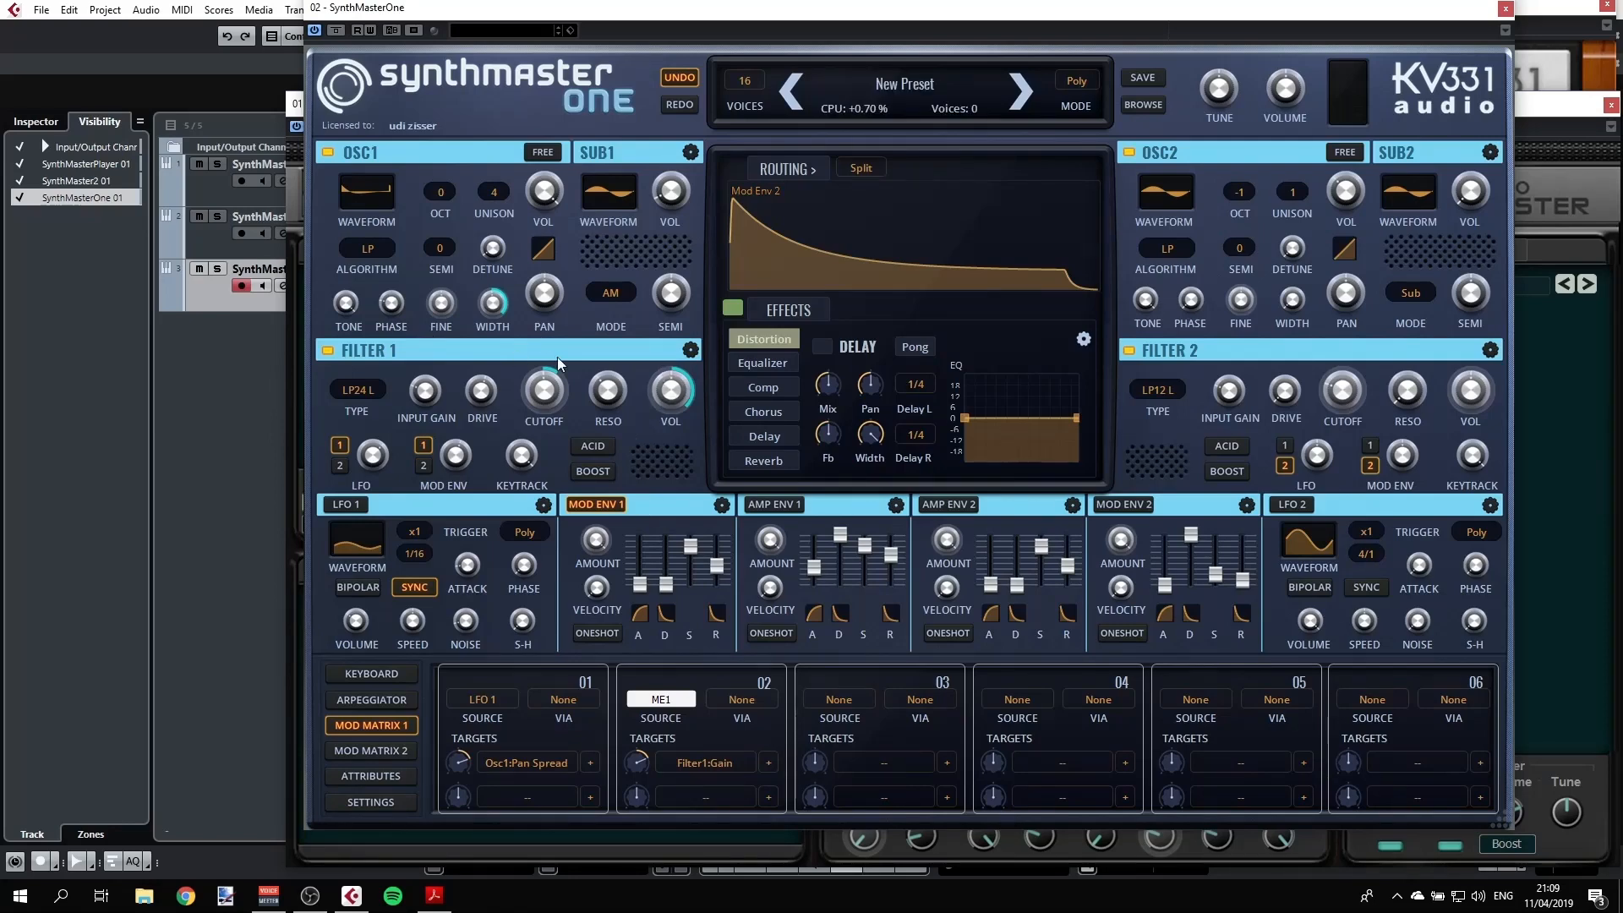
{"action": "left_click_drag", "start_coordinate": [665, 585], "coordinate": [692, 551]}
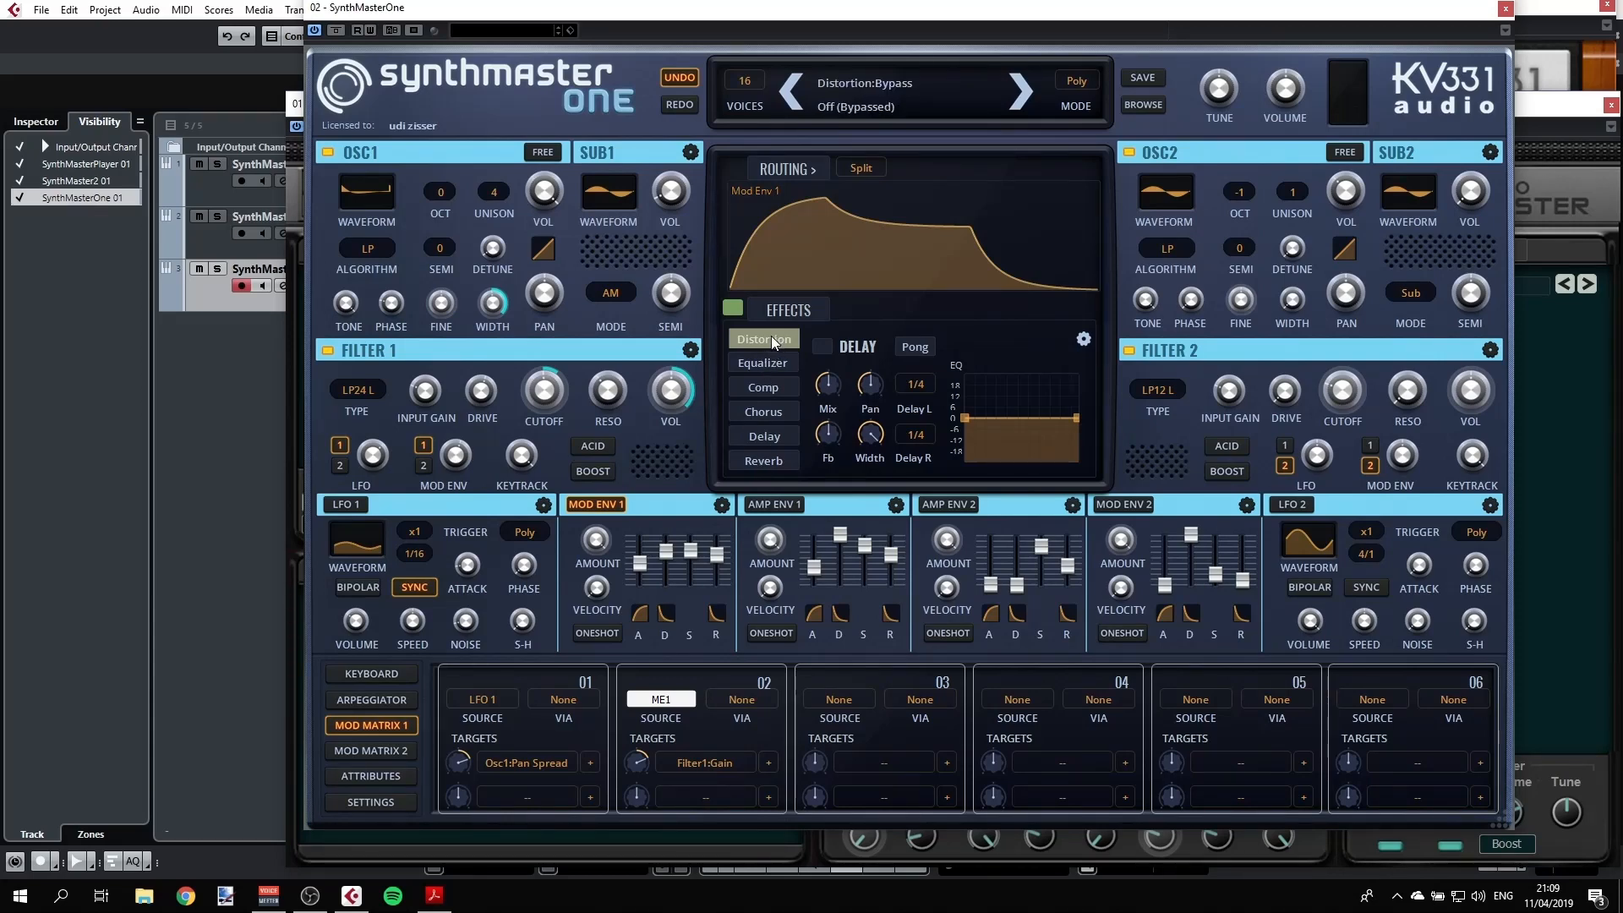
Enable the reverb, lower its mix, and raise its room size and distance
{"action": "left_click", "coordinate": [751, 459]}
{"action": "left_click", "coordinate": [822, 346]}
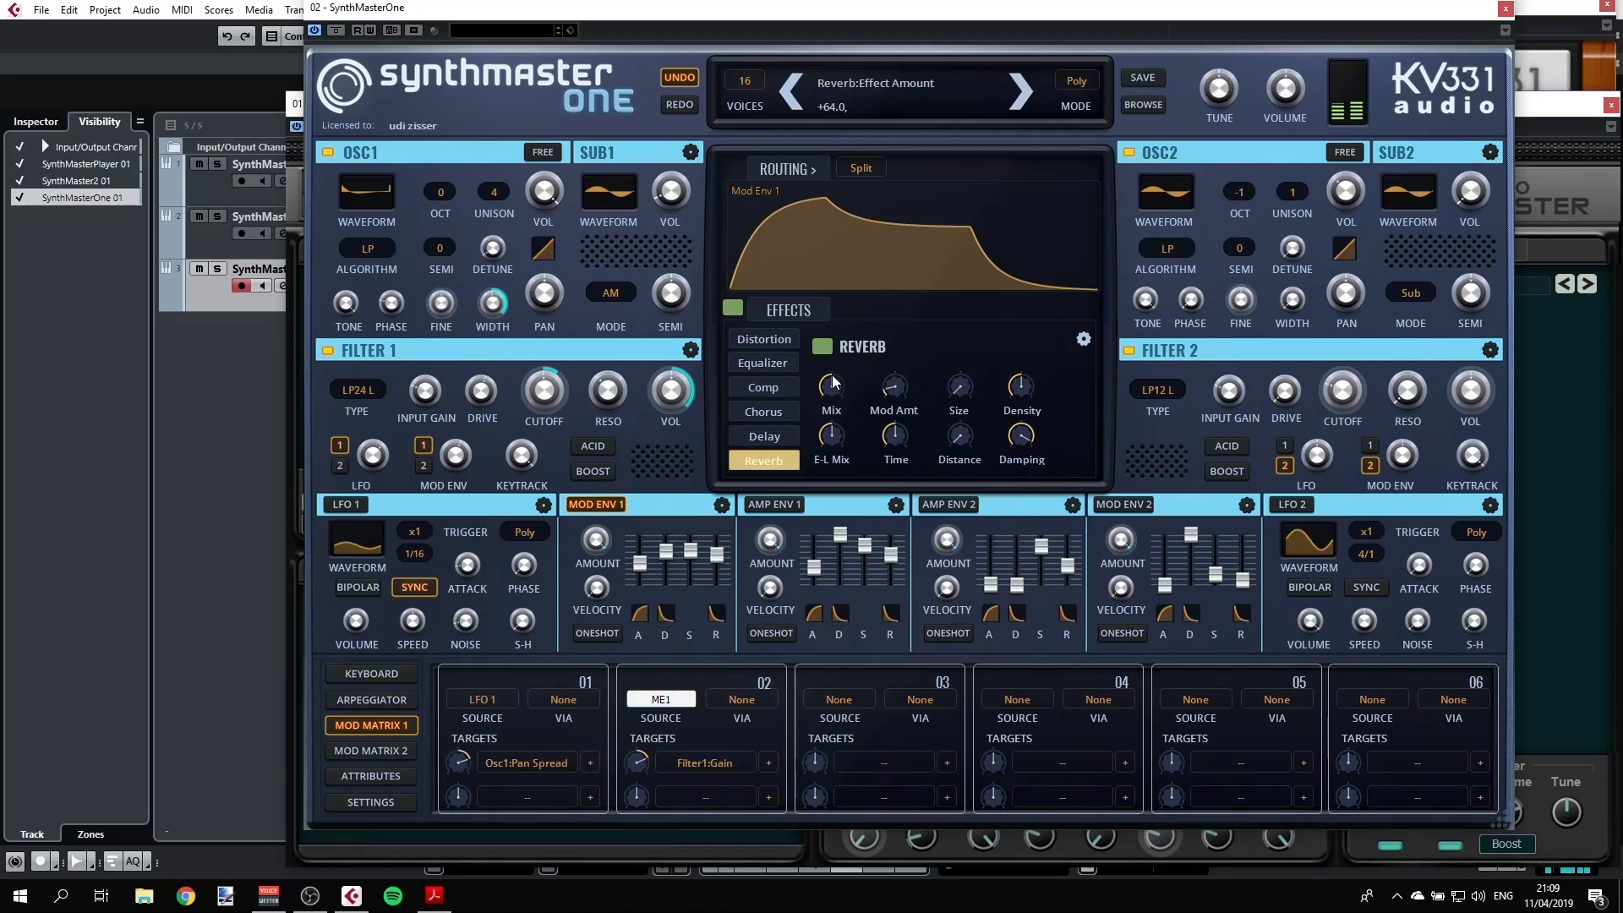
{"action": "left_click_drag", "start_coordinate": [832, 376], "coordinate": [836, 416]}
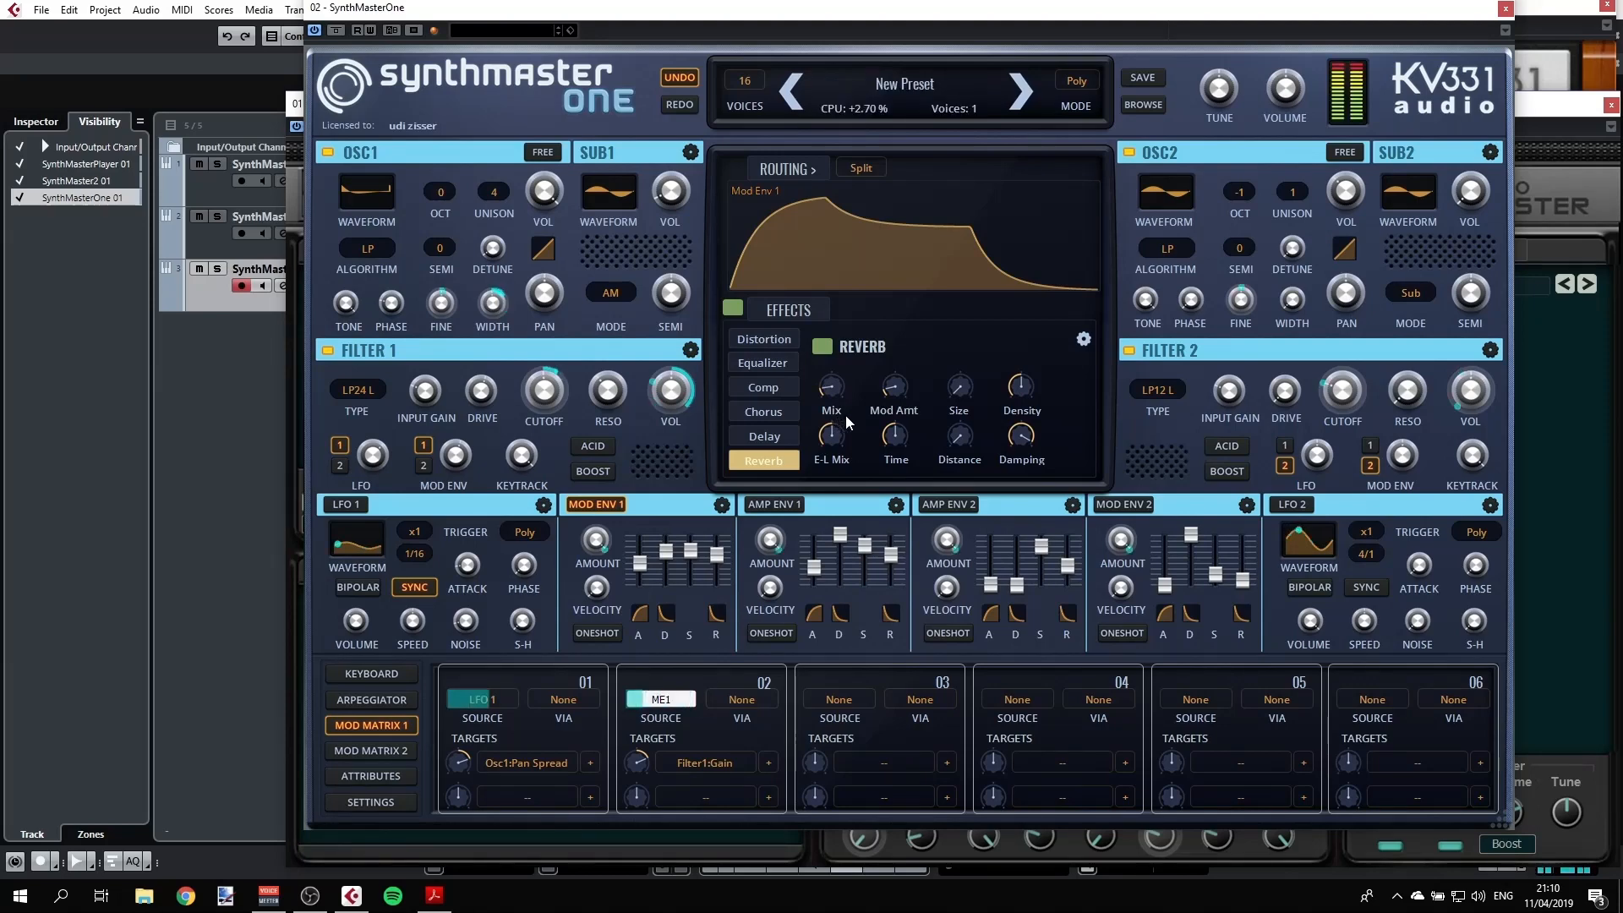
{"action": "left_click_drag", "start_coordinate": [961, 388], "coordinate": [963, 372]}
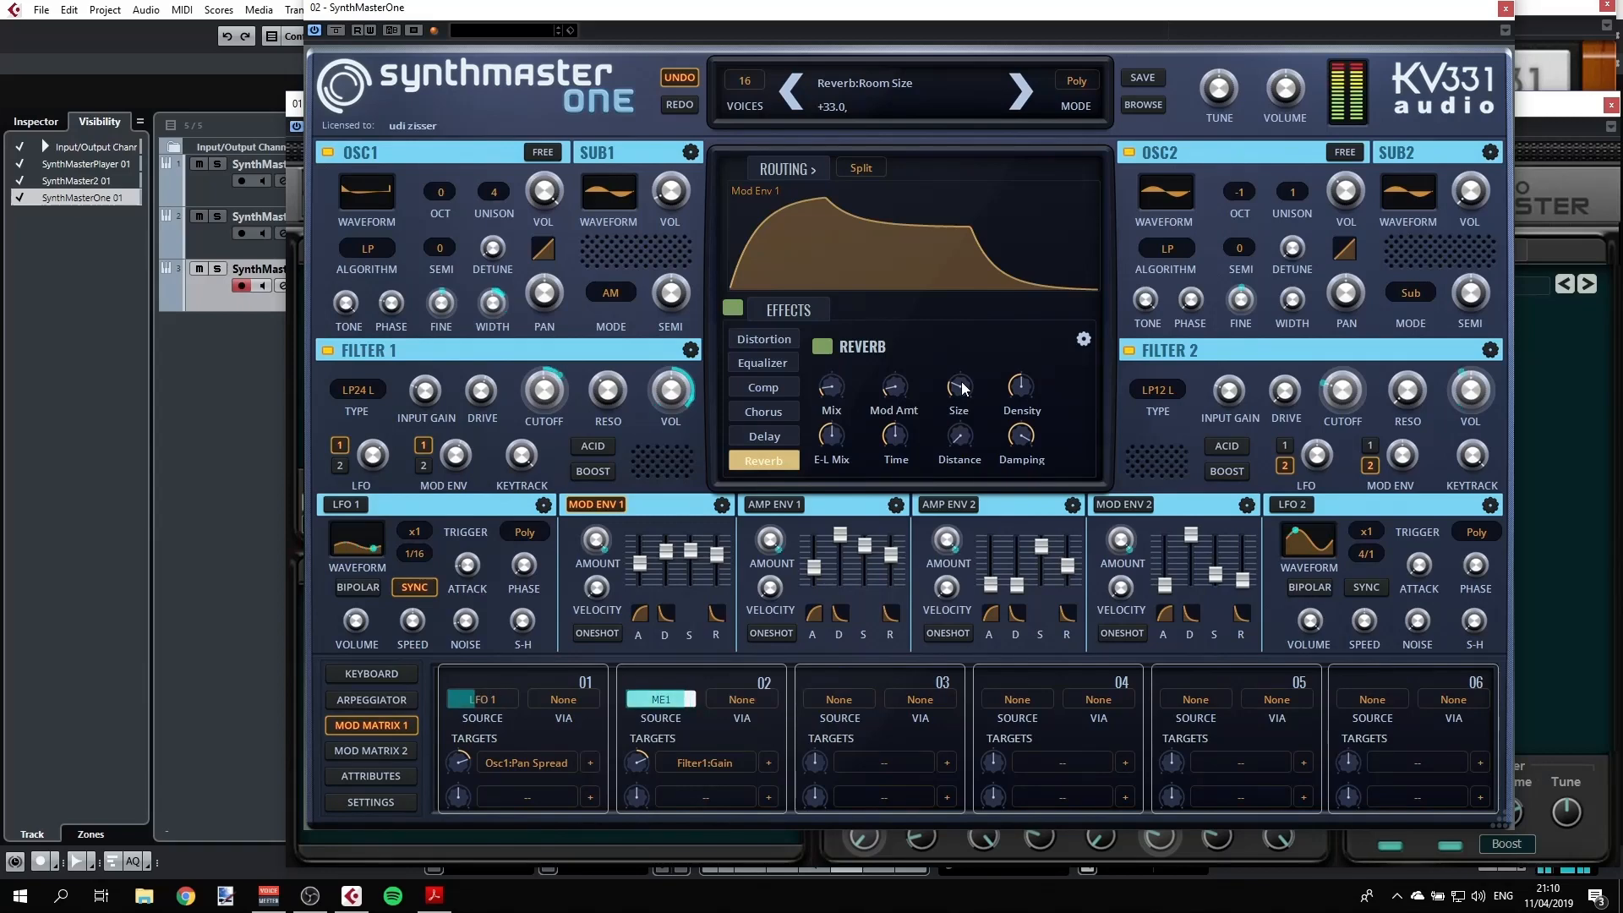
{"action": "left_click_drag", "start_coordinate": [965, 434], "coordinate": [966, 420]}
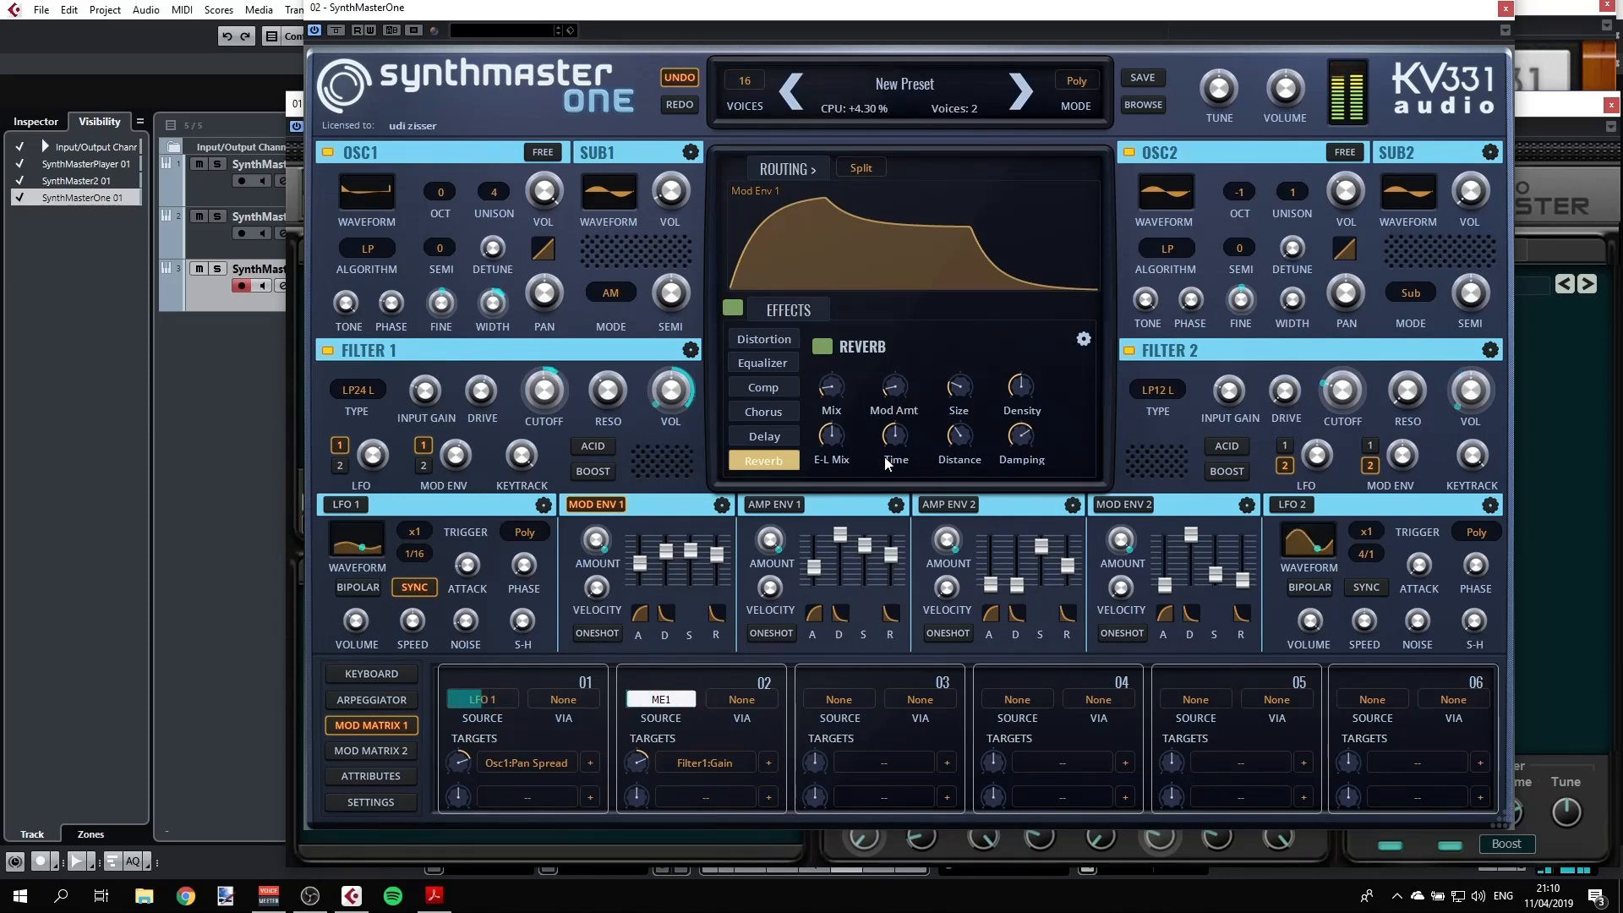
Enable the delay, lower its mix, and set the left delay to 1/8 and the right delay to 1/16
{"action": "left_click", "coordinate": [765, 436]}
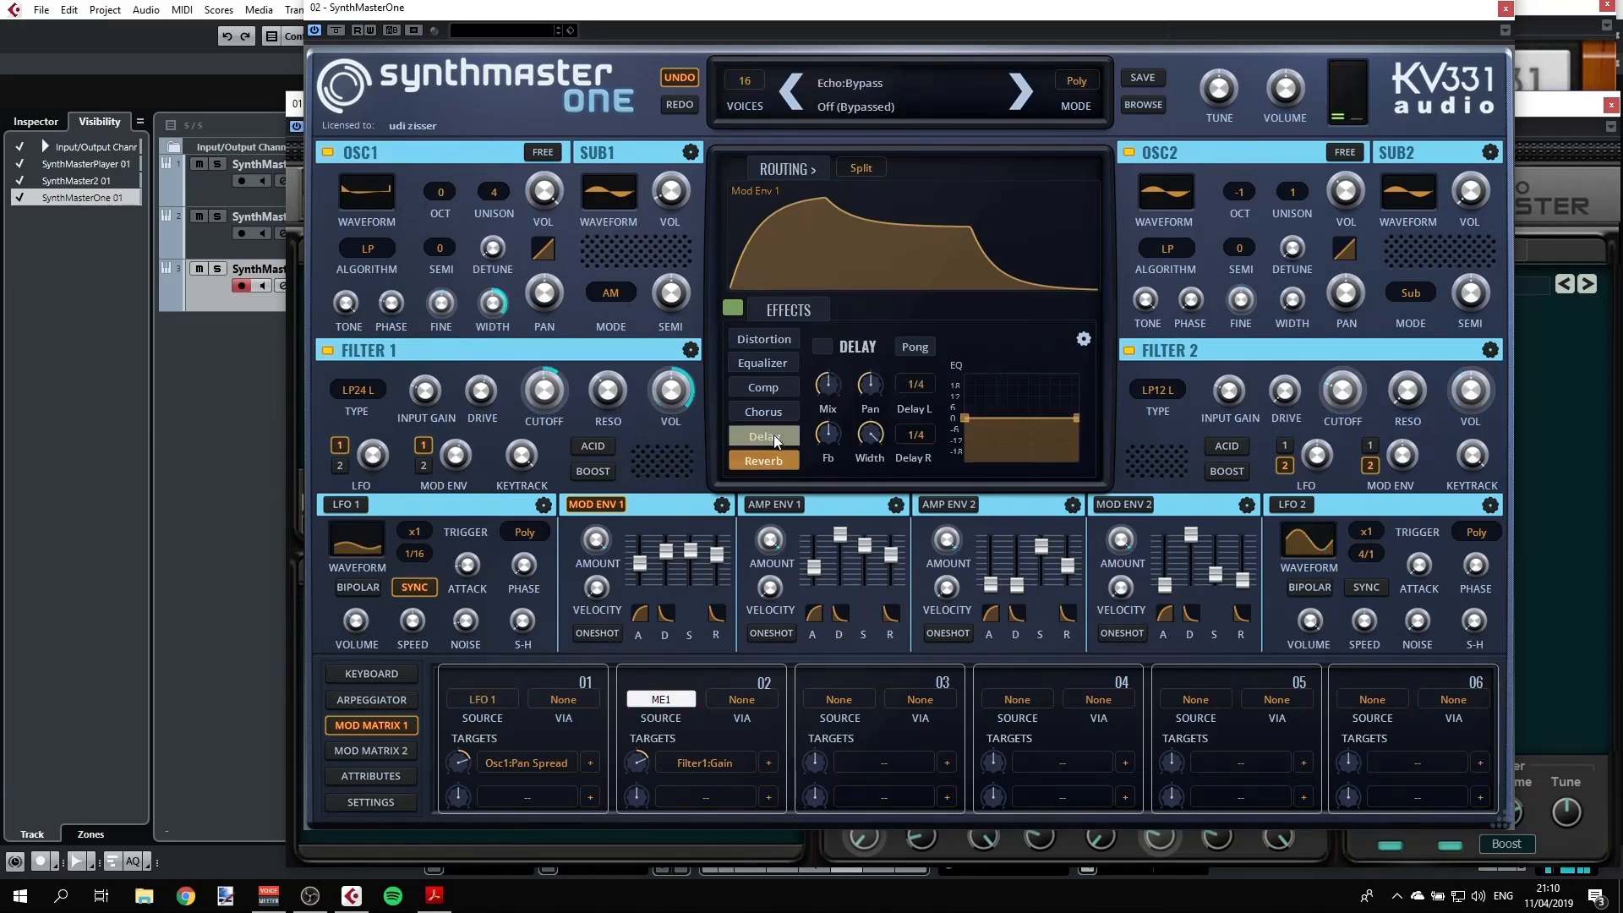
{"action": "left_click", "coordinate": [823, 349]}
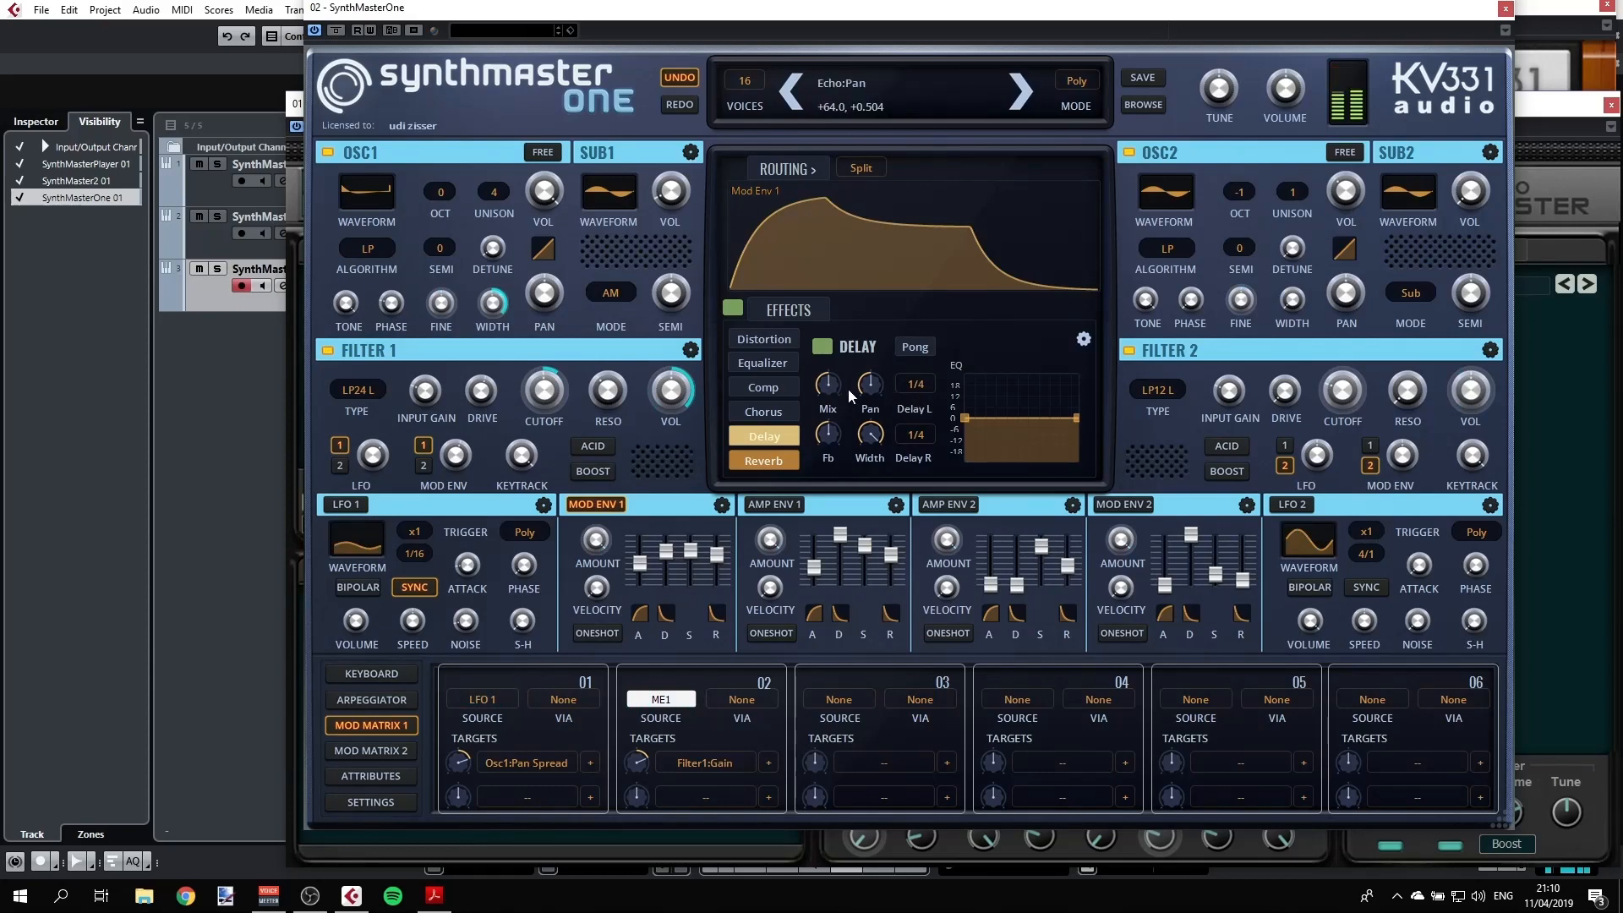
{"action": "left_click_drag", "start_coordinate": [830, 387], "coordinate": [832, 409]}
{"action": "left_click", "coordinate": [916, 385]}
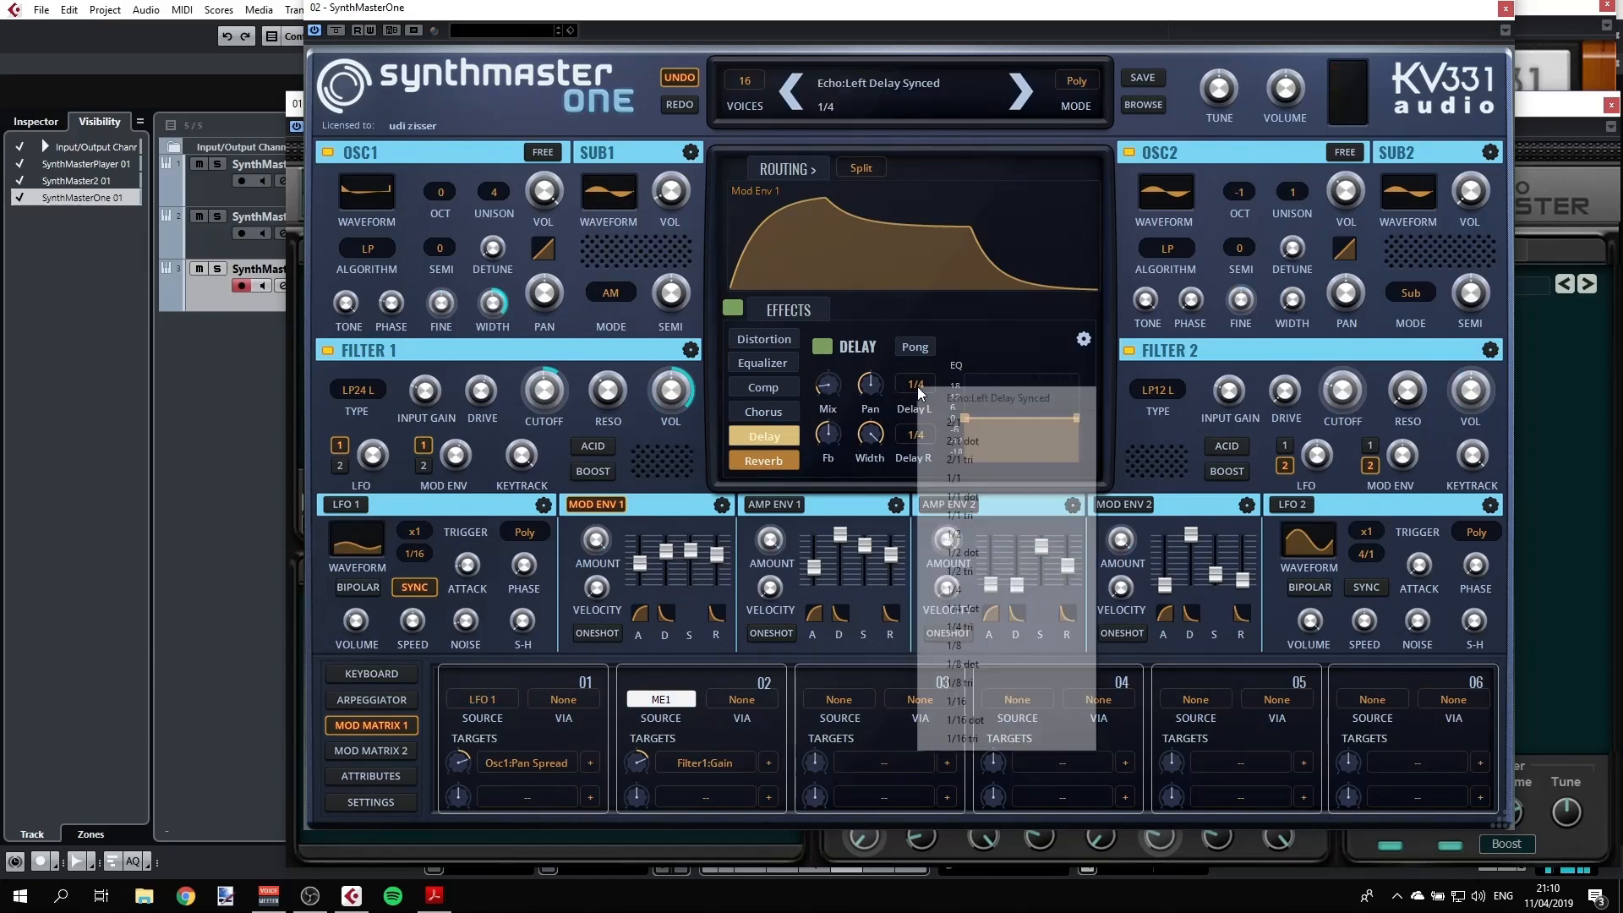
{"action": "left_click", "coordinate": [973, 645]}
{"action": "left_click", "coordinate": [916, 435]}
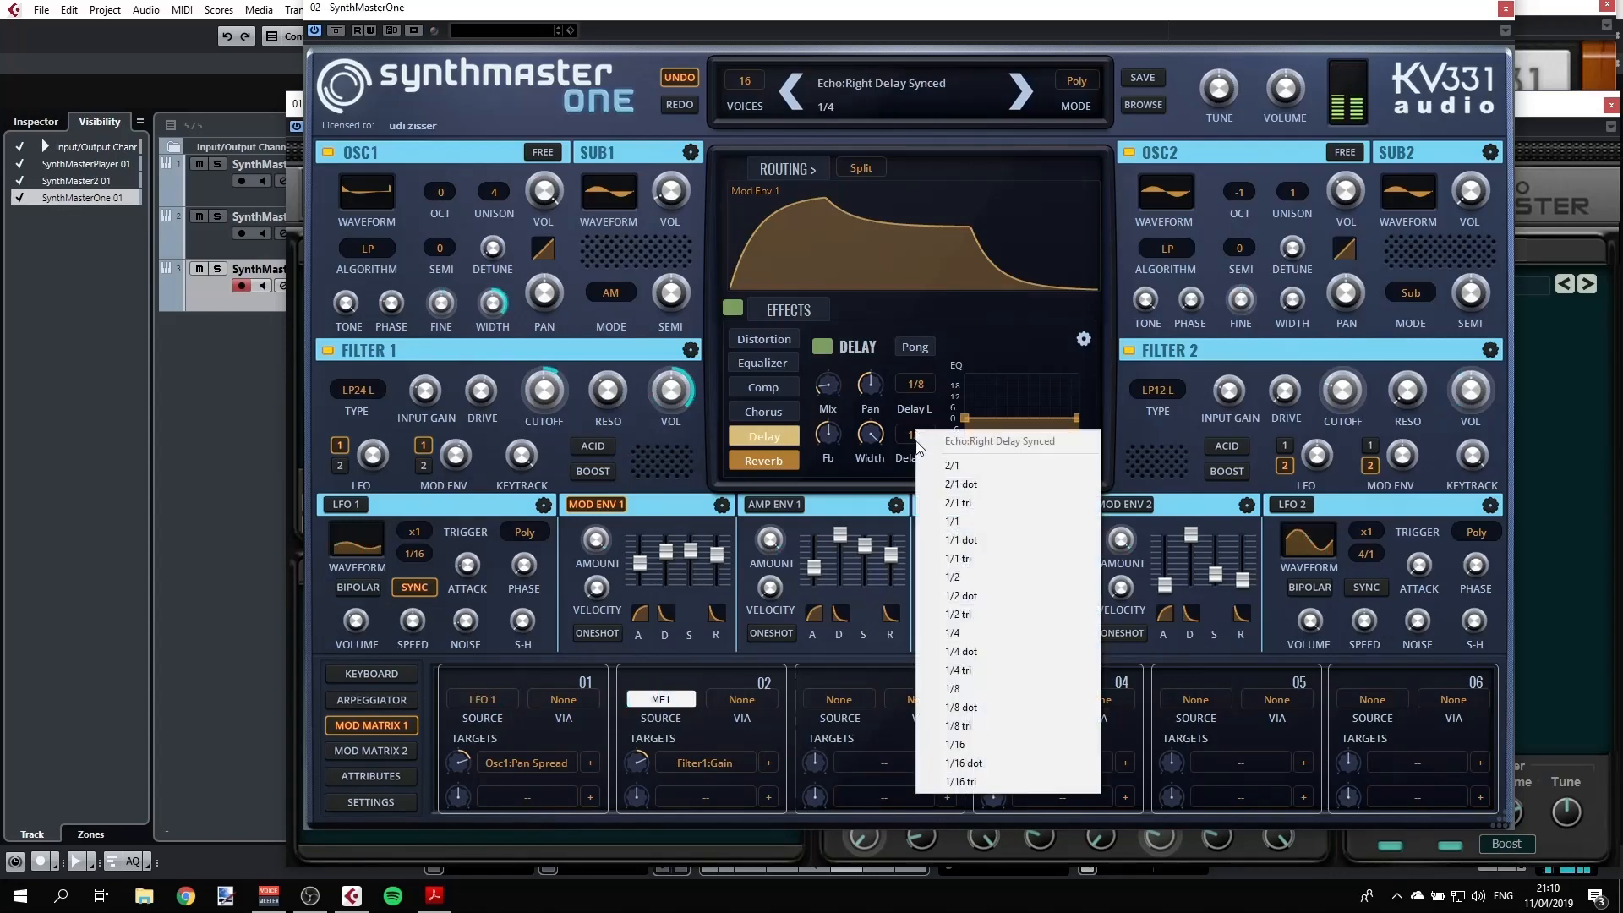
{"action": "left_click", "coordinate": [976, 742]}
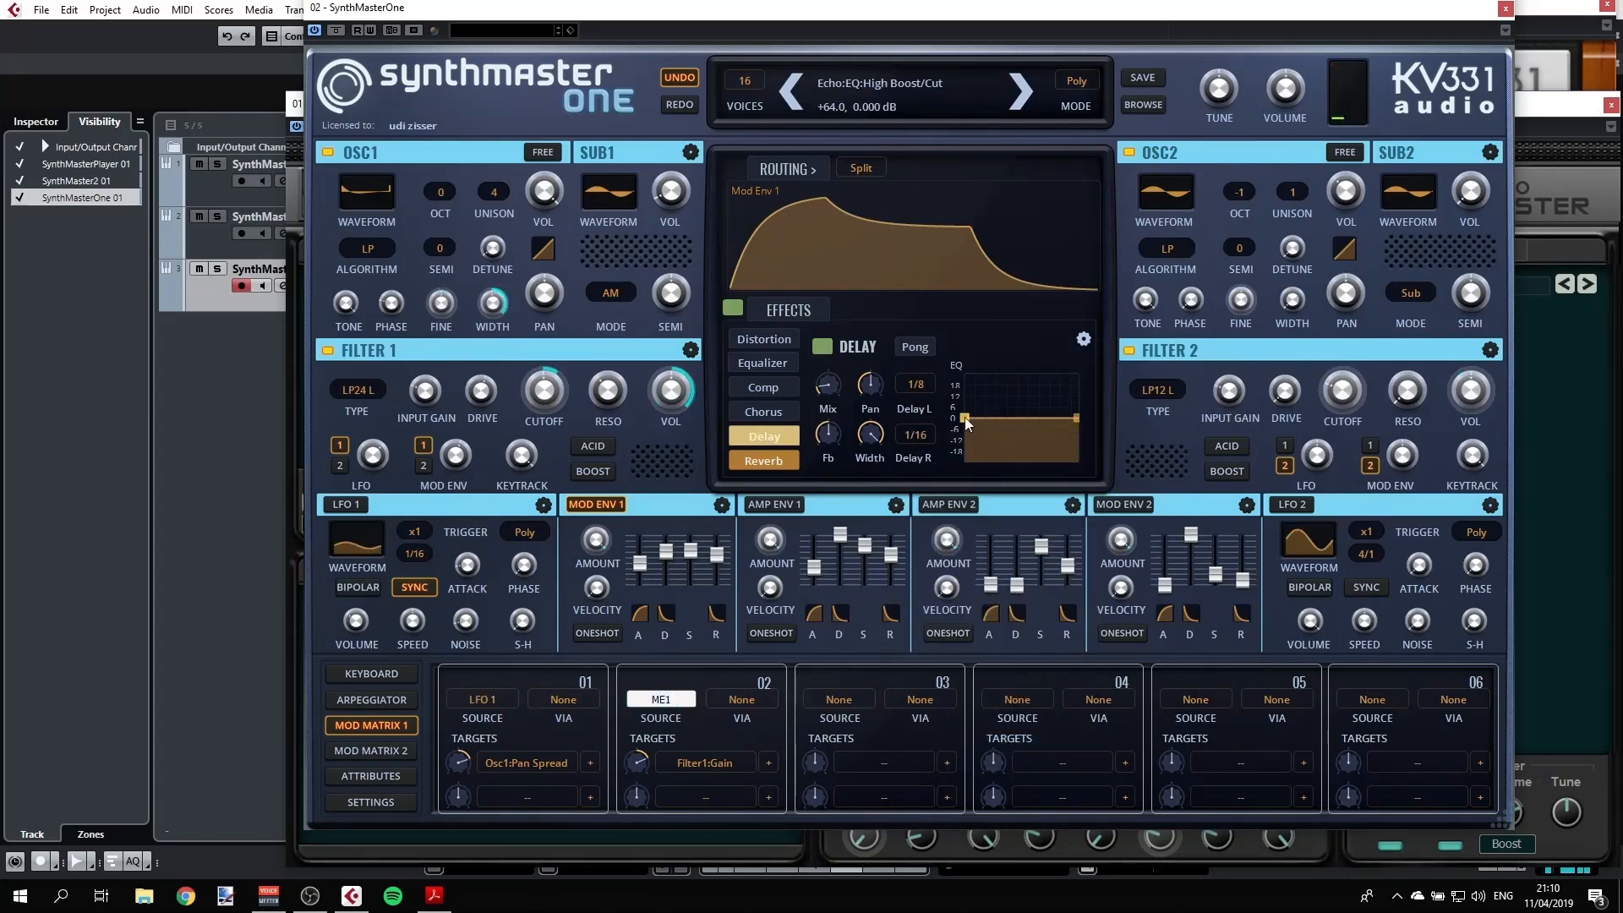
Narrow the delay's EQ band at both ends, turn on Pong and raise the delay mix to +64
{"action": "left_click_drag", "start_coordinate": [968, 423], "coordinate": [1050, 425]}
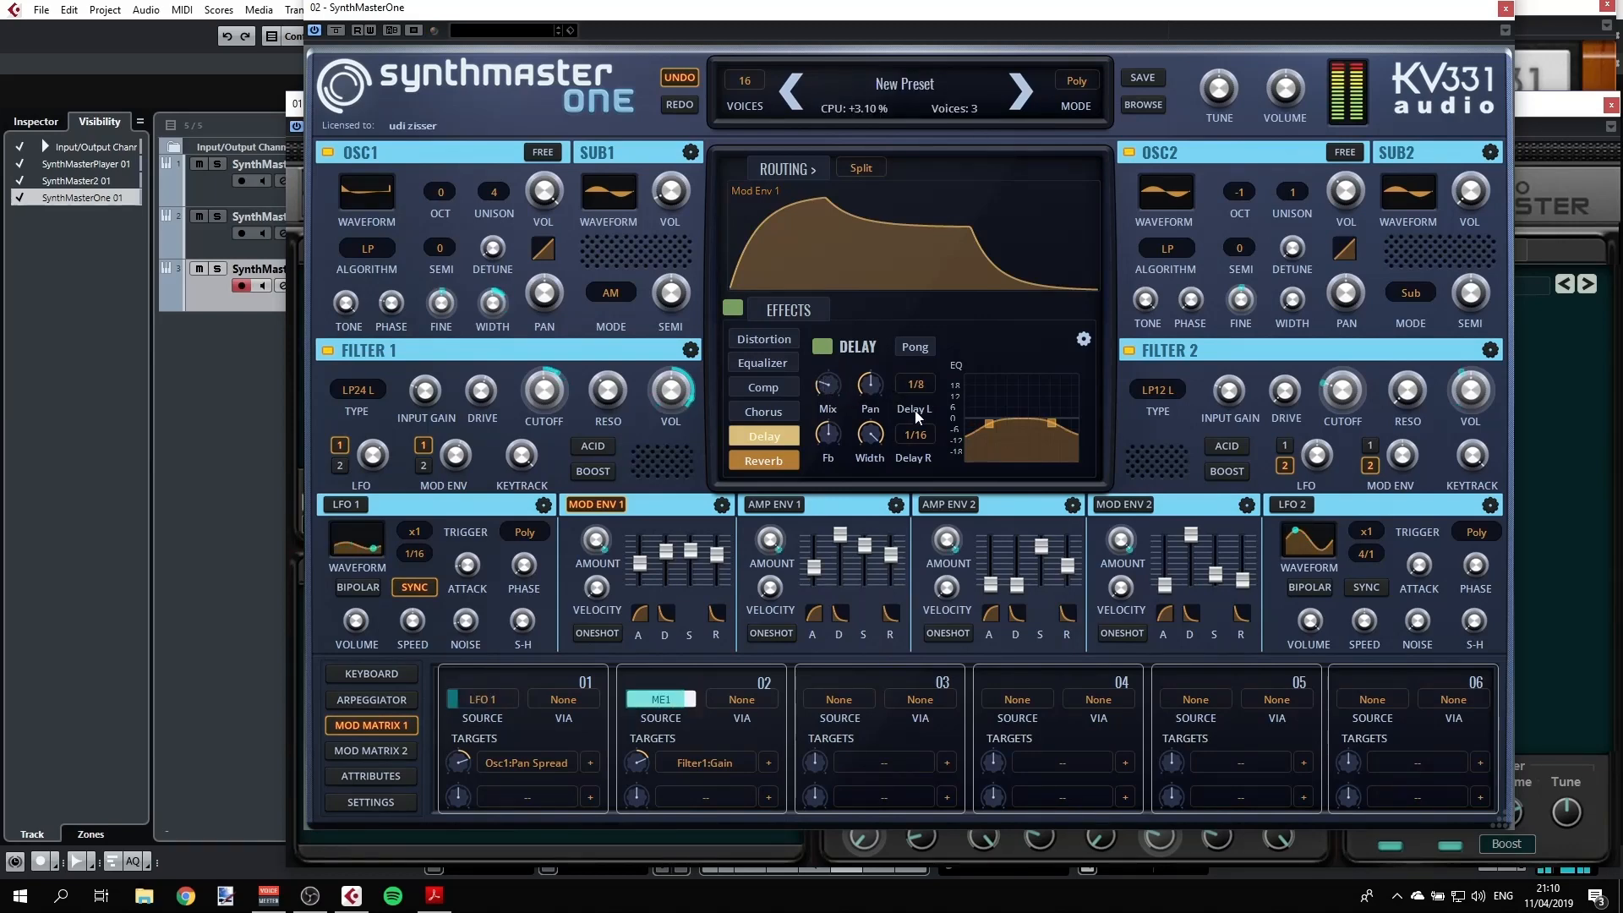
{"action": "left_click", "coordinate": [923, 351]}
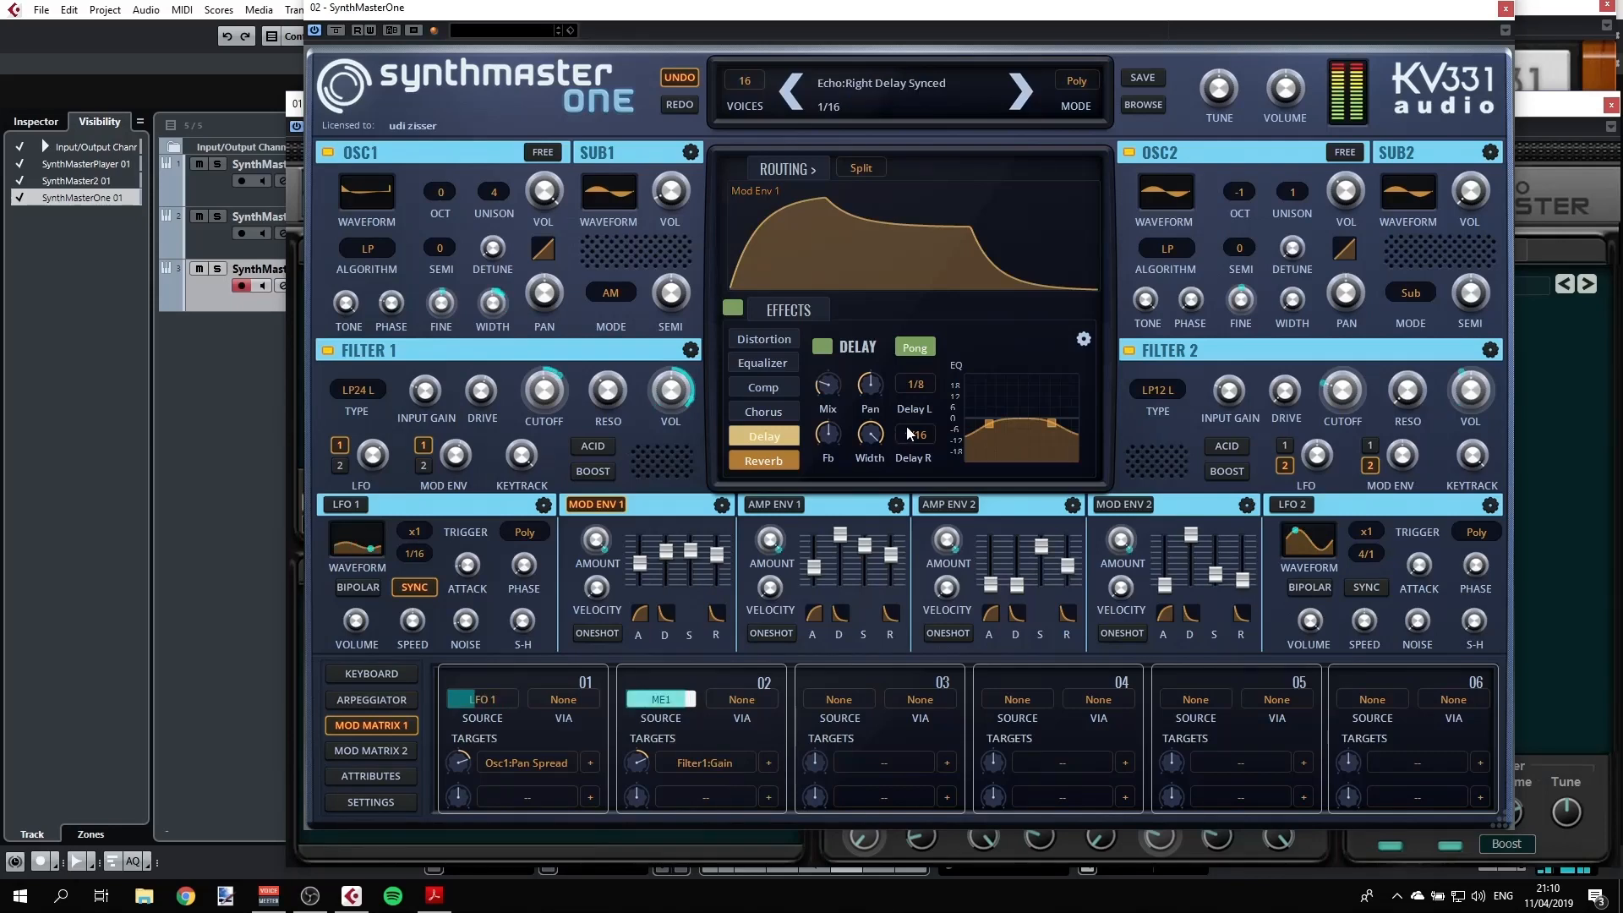
{"action": "left_click_drag", "start_coordinate": [834, 389], "coordinate": [828, 362]}
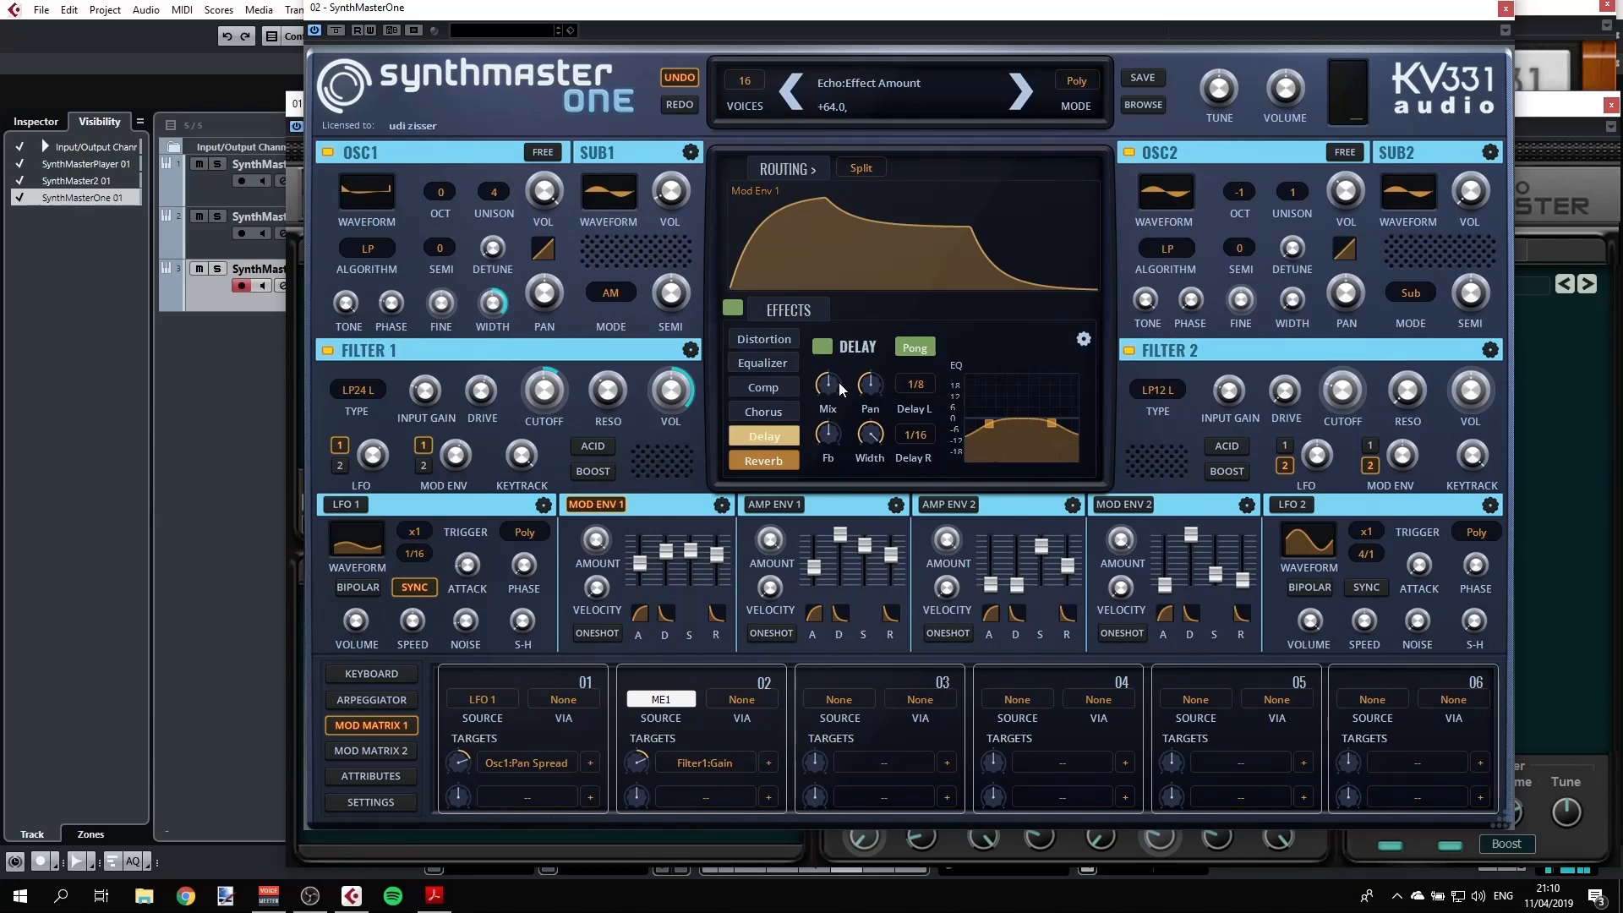
Replace Distortion with the Vocoder in the first effect insert and show its controls
{"action": "left_click", "coordinate": [763, 341]}
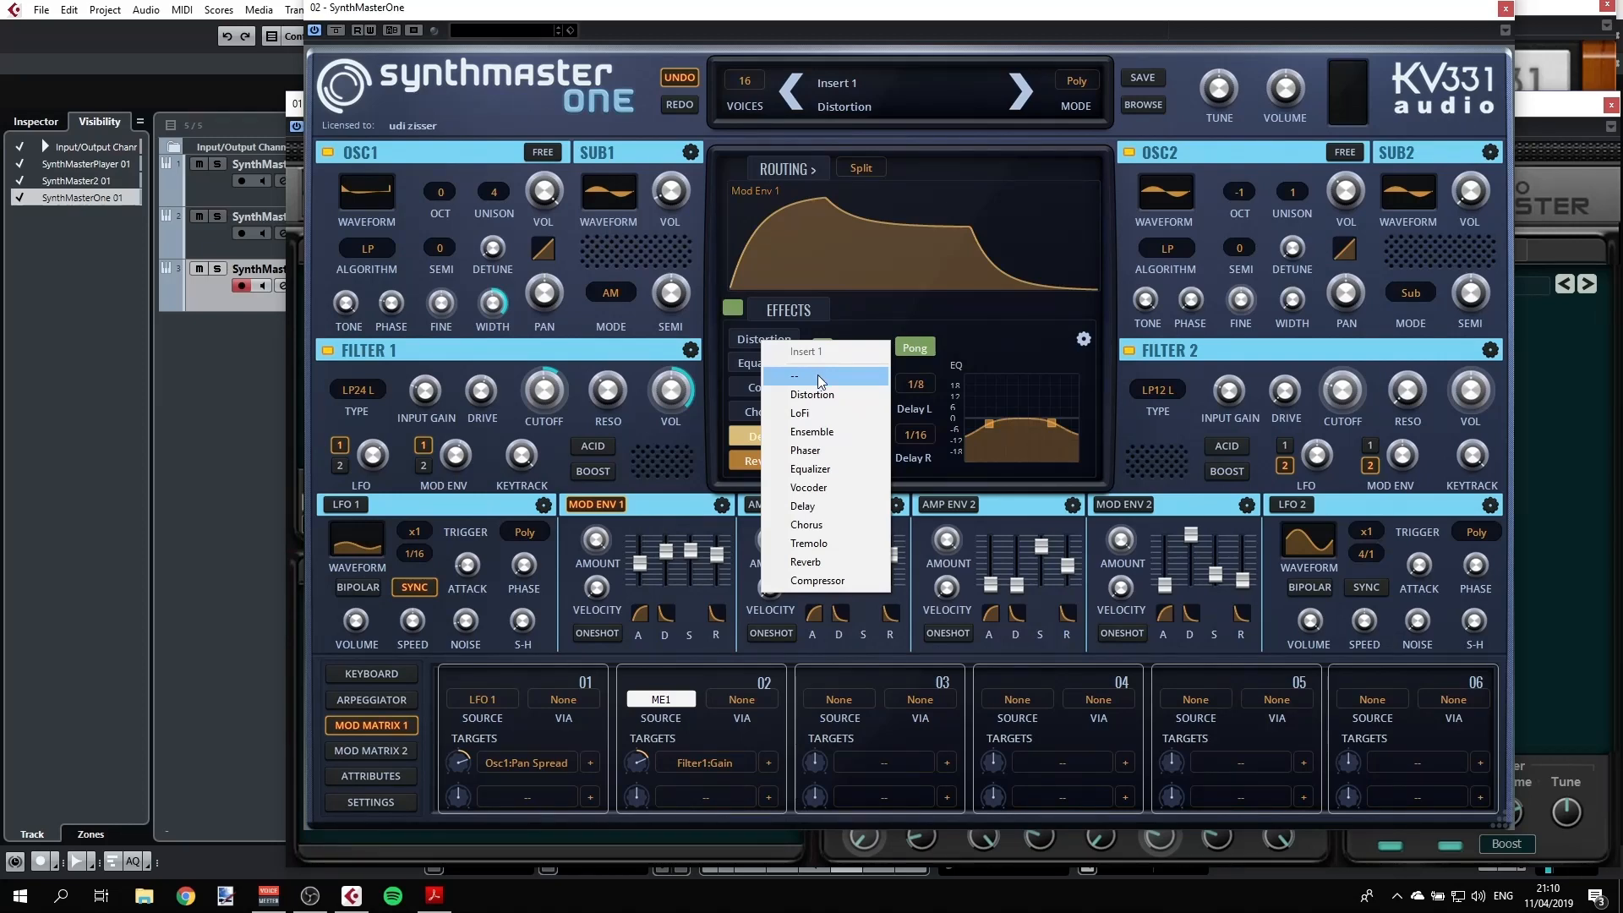
{"action": "left_click", "coordinate": [812, 487]}
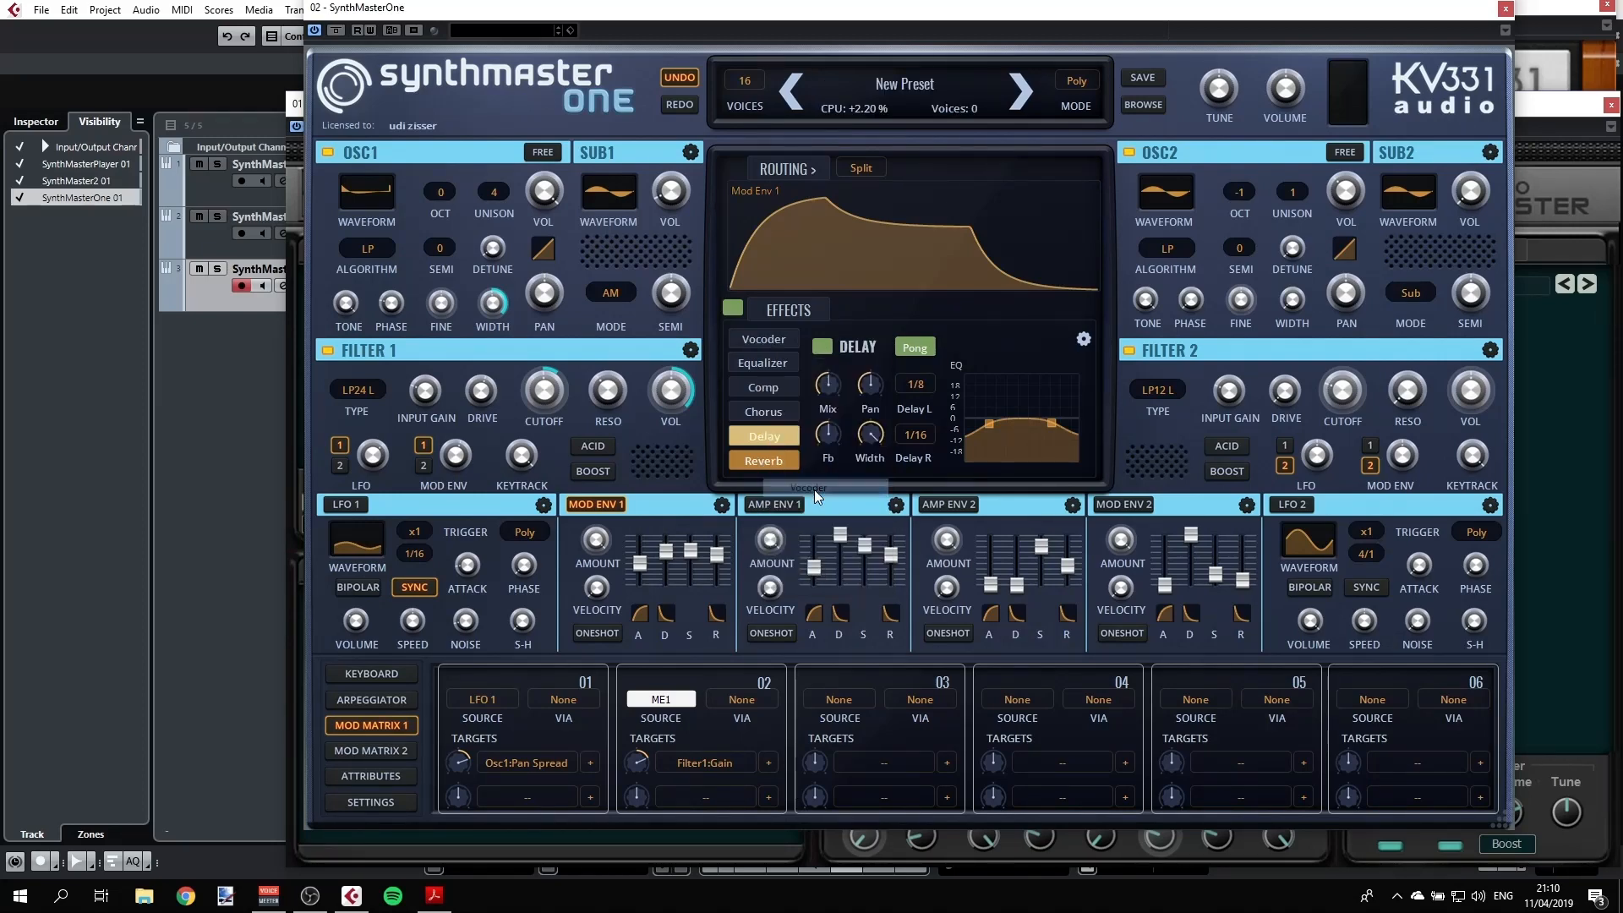
{"action": "left_click", "coordinate": [779, 337]}
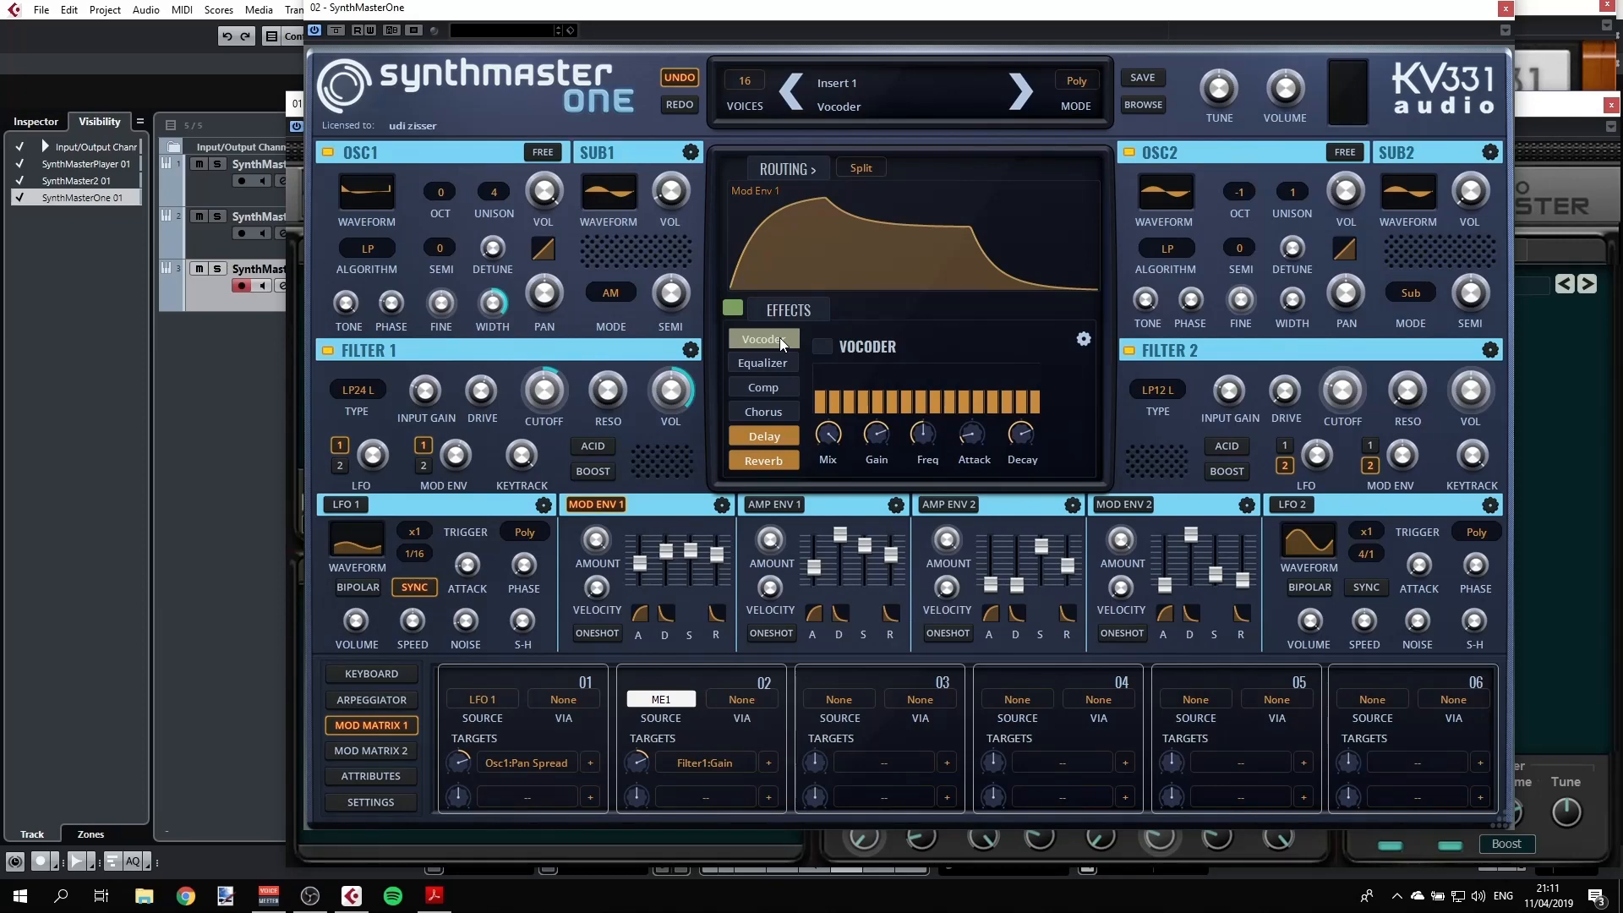
Load Ensemble into the first effect insert and enable it, and lengthen Mod Env 1's decay time to 11.0 sec
{"action": "right_click", "coordinate": [780, 340]}
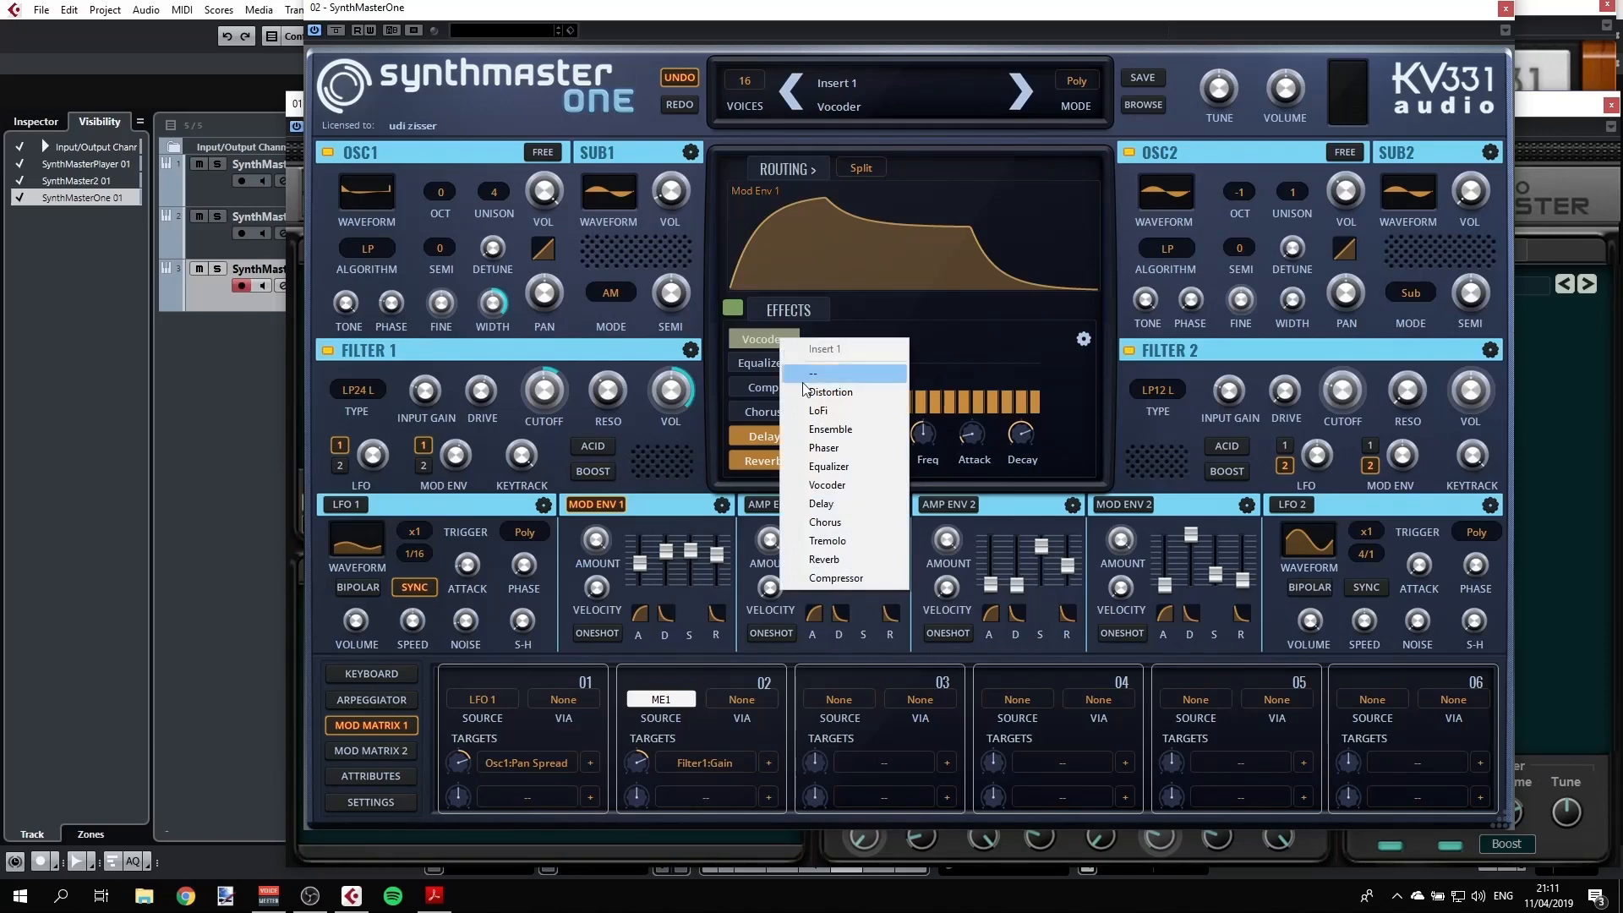
{"action": "left_click", "coordinate": [825, 431]}
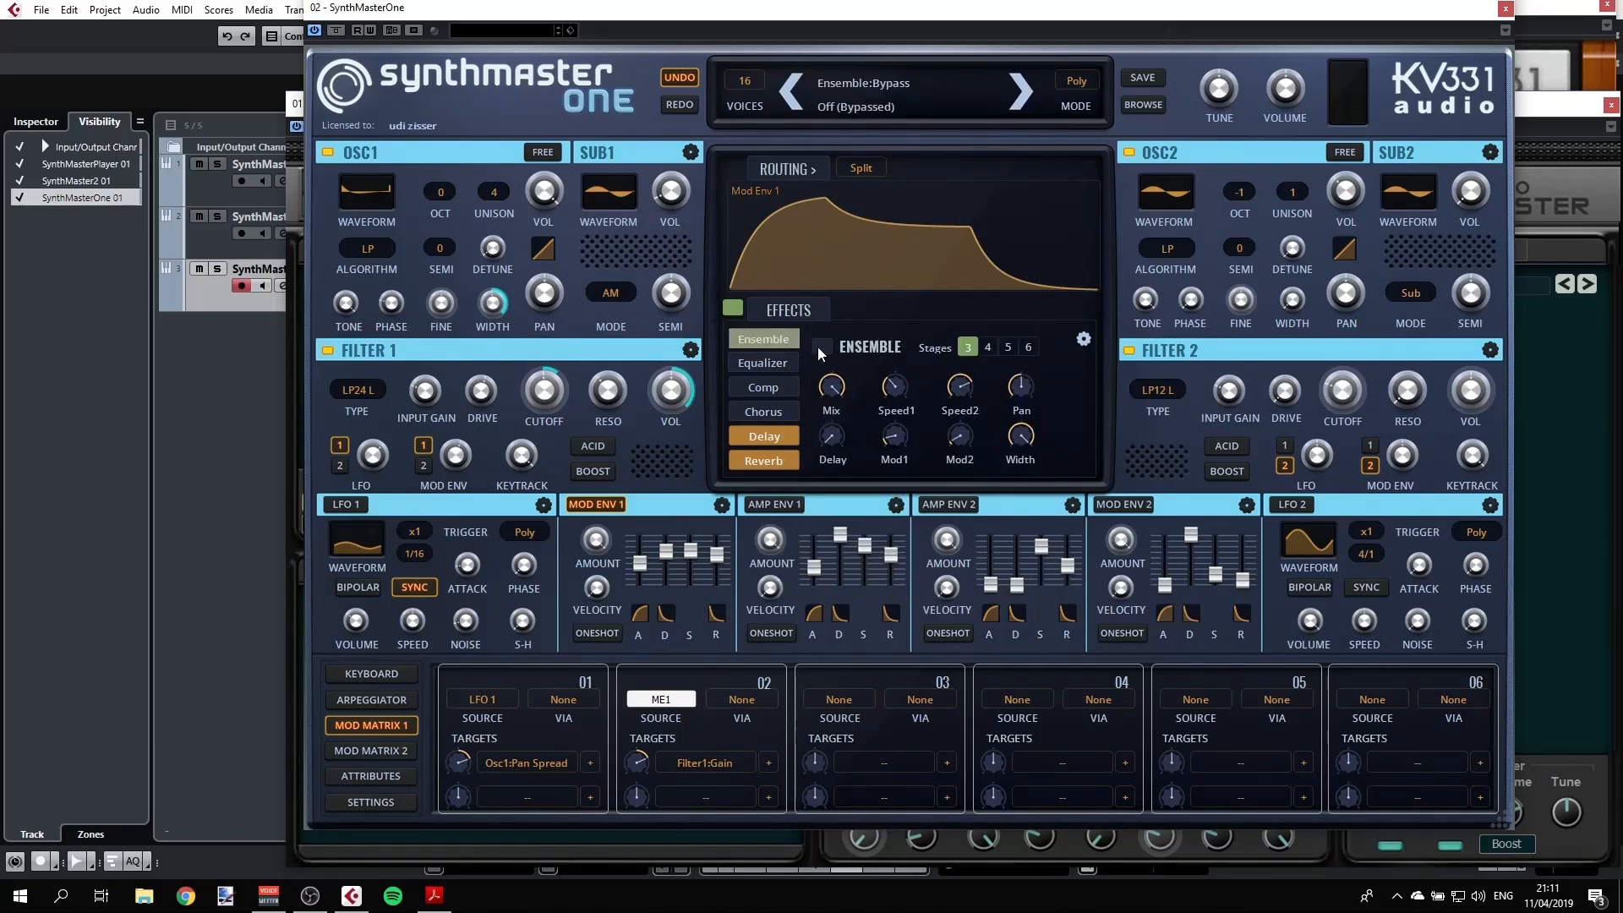
{"action": "left_click", "coordinate": [824, 348]}
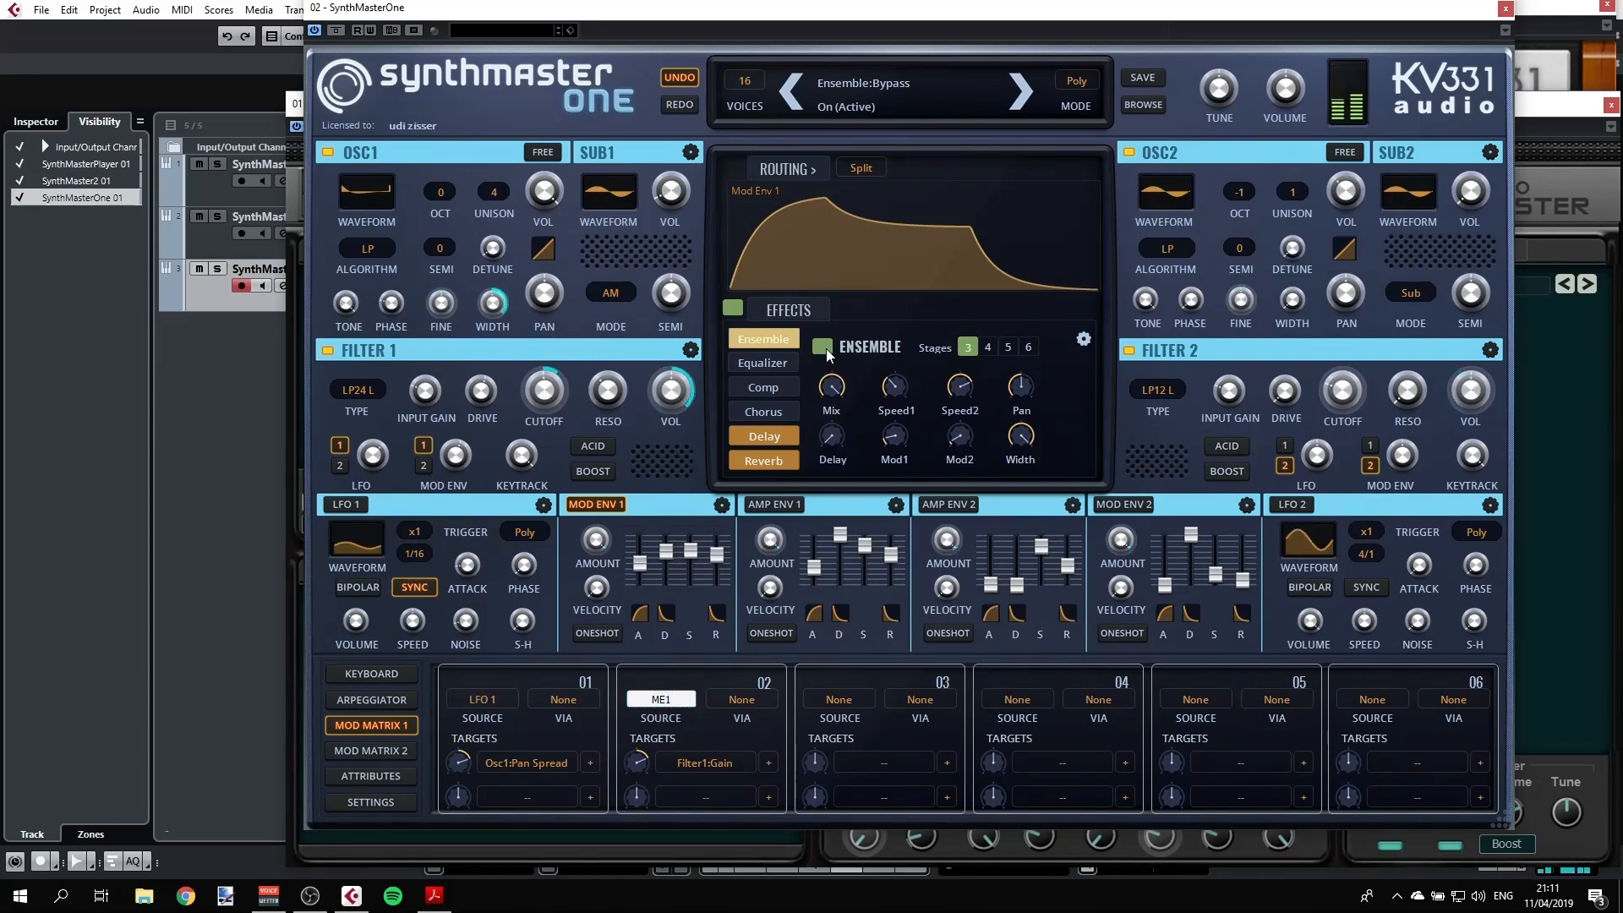
{"action": "mouse_move", "coordinate": [720, 560]}
{"action": "left_mouse_down"}
{"action": "mouse_move", "coordinate": [671, 532]}
{"action": "mouse_move", "coordinate": [695, 550]}
{"action": "left_mouse_up"}
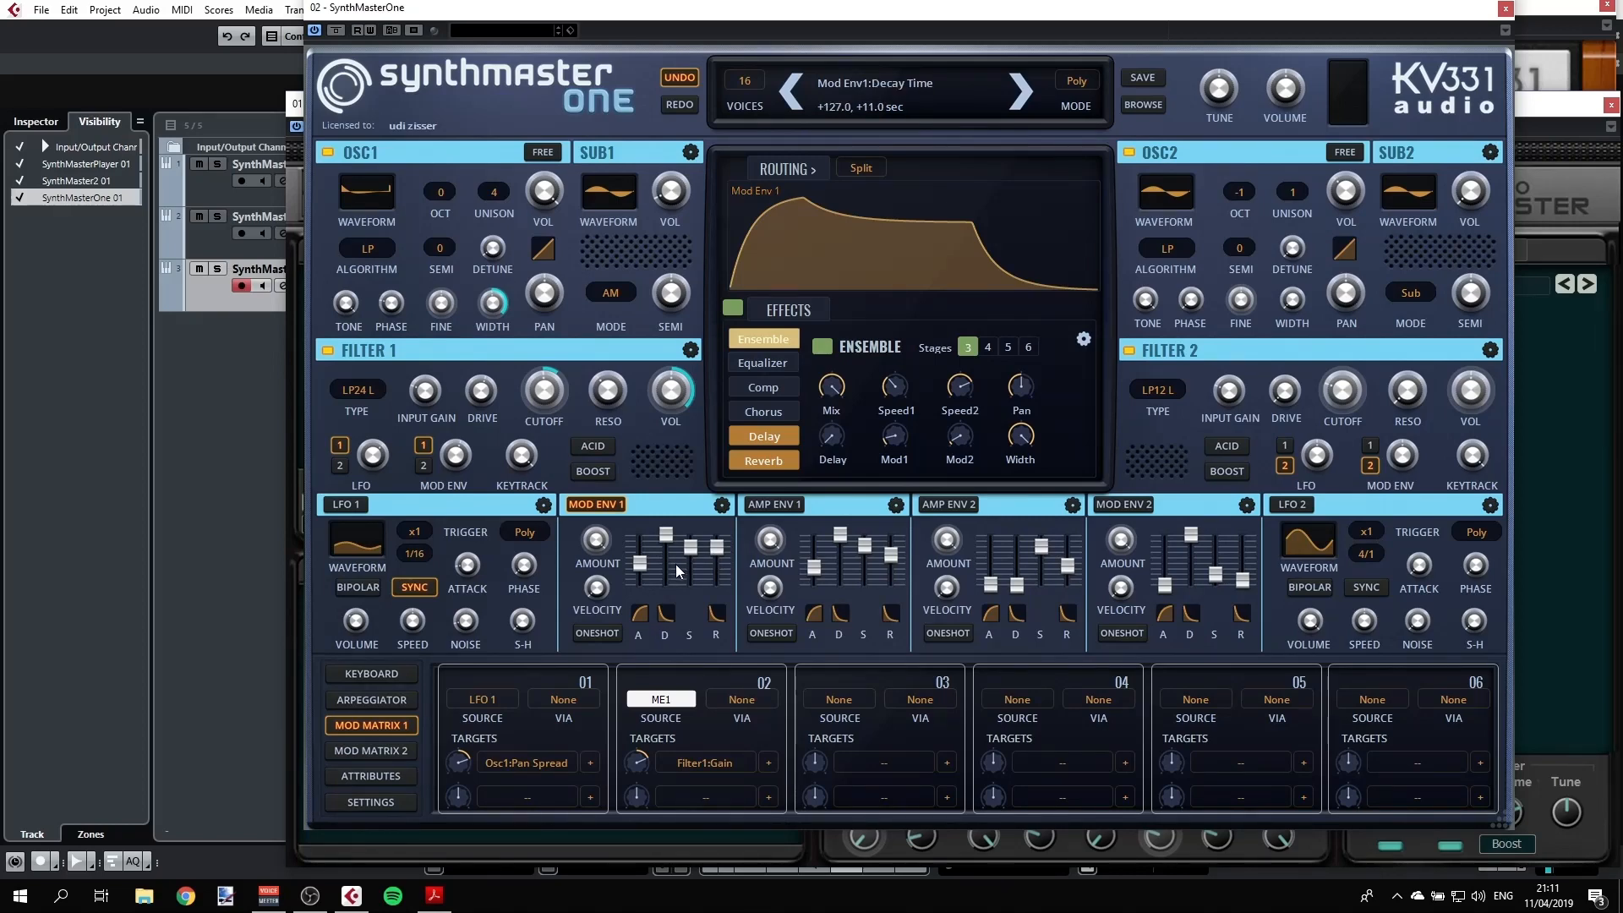
Turn on the arpeggiator and set its base time to 1/16
{"action": "left_click", "coordinate": [398, 700]}
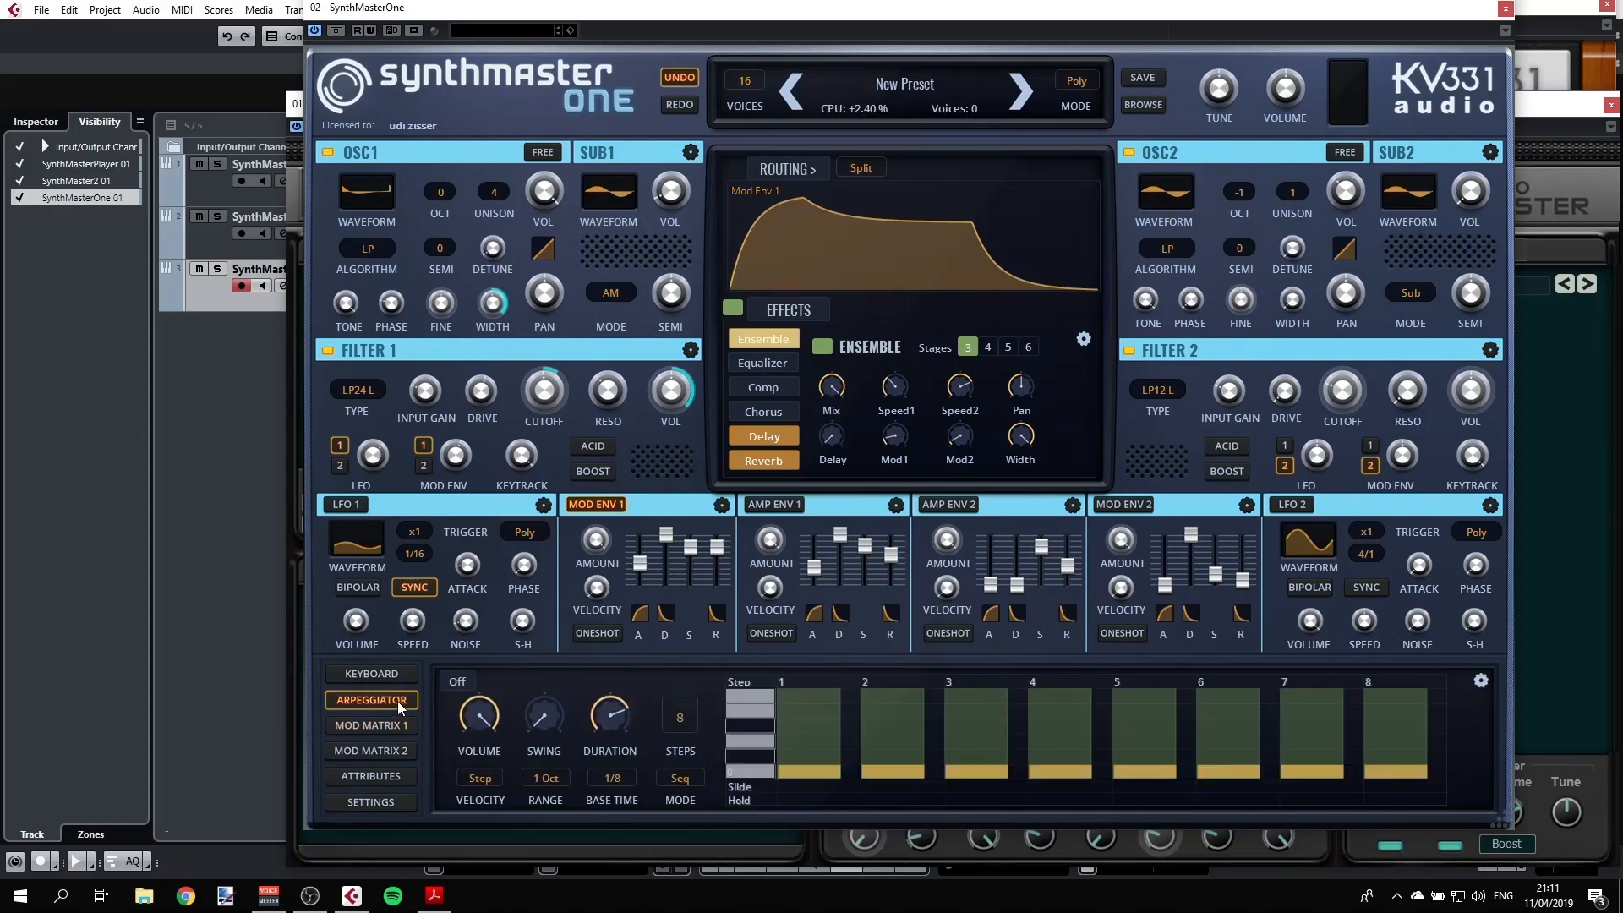
{"action": "left_click", "coordinate": [459, 681]}
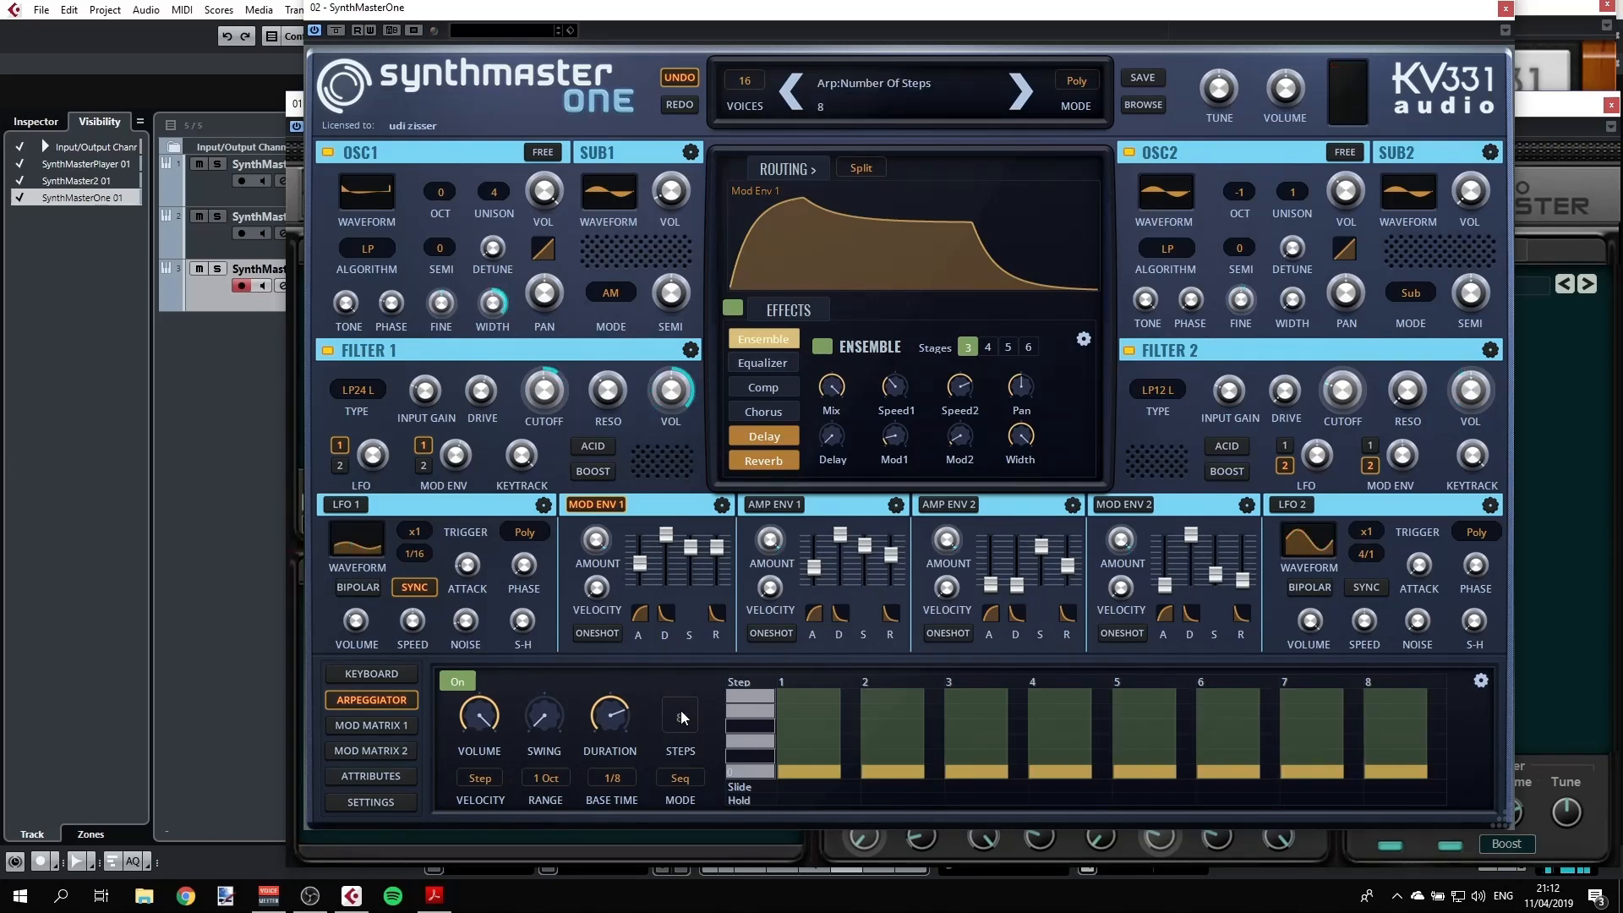
{"action": "left_click", "coordinate": [612, 778]}
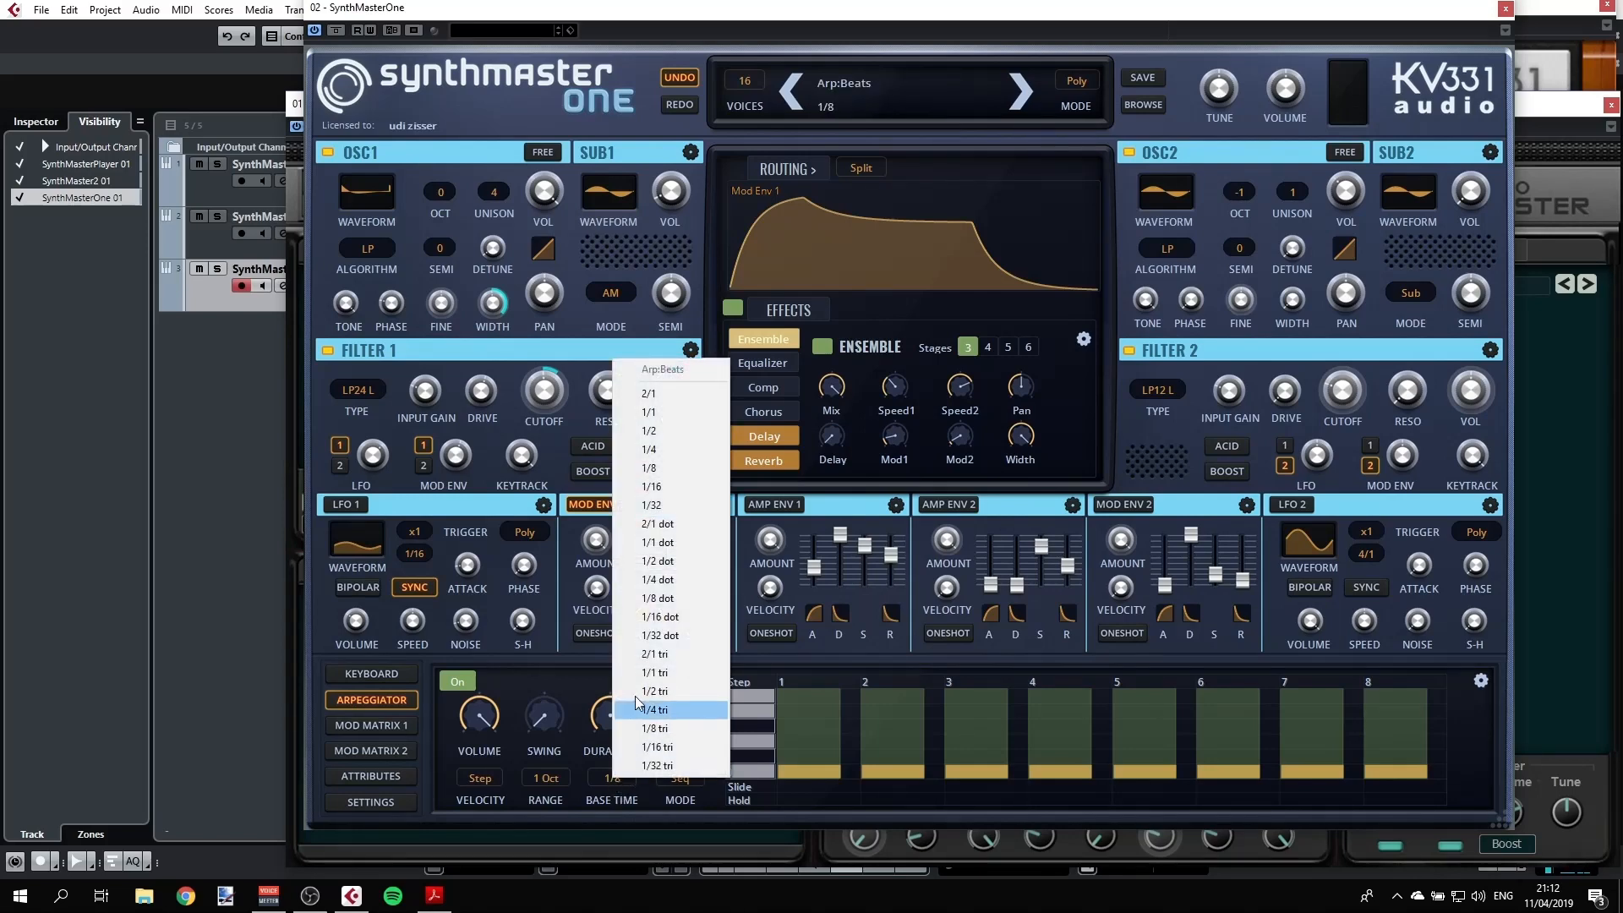
{"action": "left_click", "coordinate": [676, 489]}
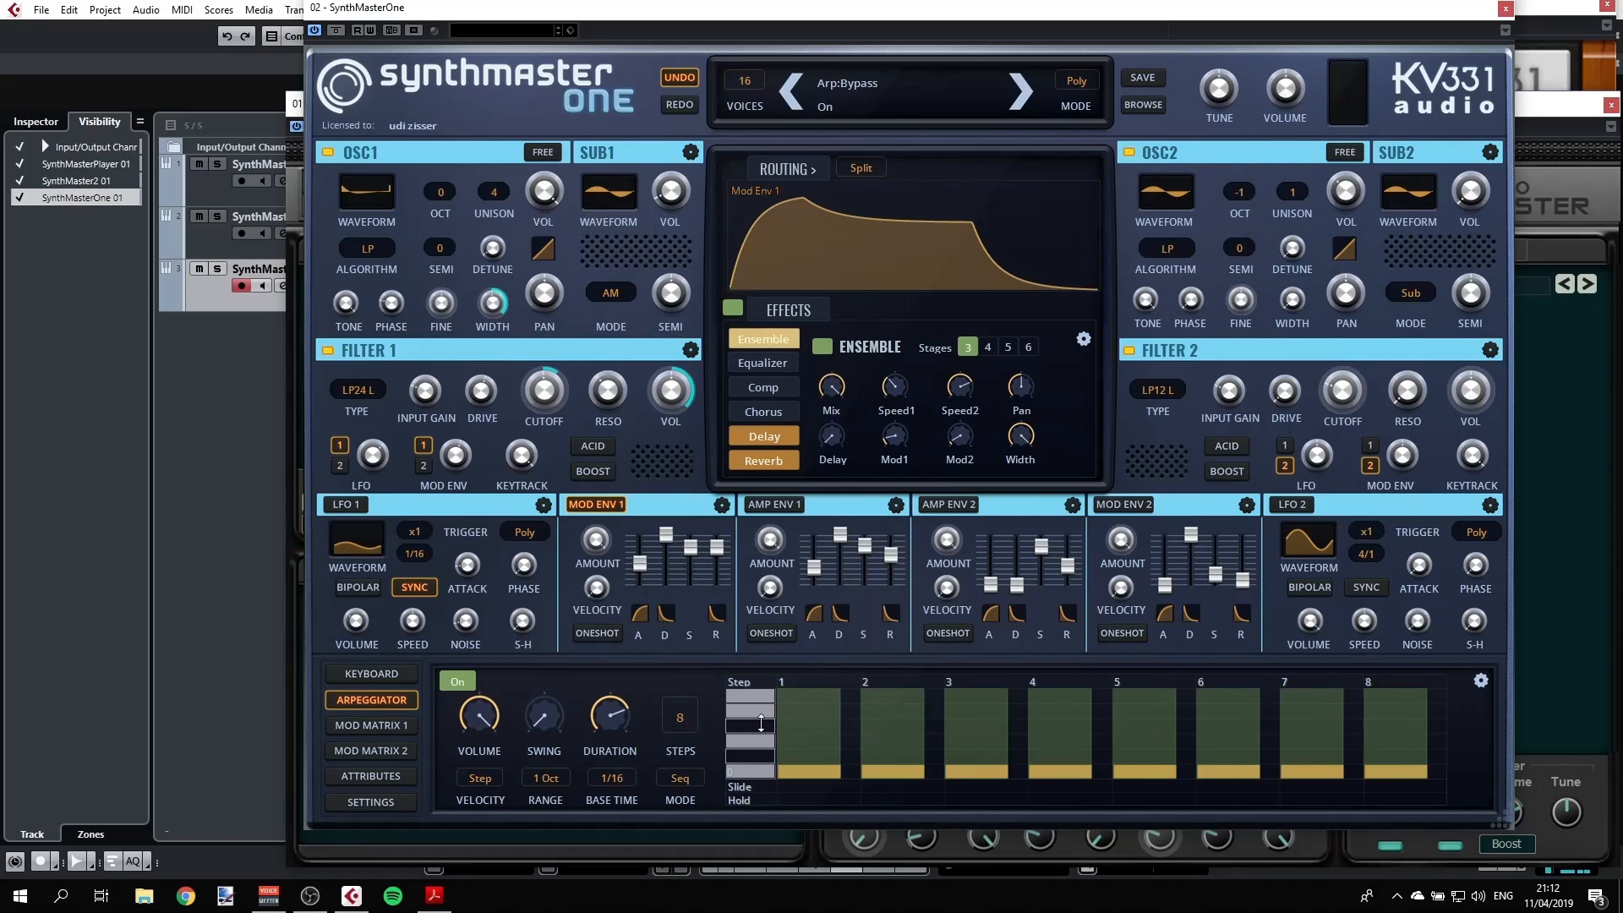
Replace the base notes of arpeggiator steps 2 to 4 with single higher notes, the highest on step 3
{"action": "left_click", "coordinate": [811, 768]}
{"action": "left_click", "coordinate": [830, 769]}
{"action": "left_click", "coordinate": [891, 770]}
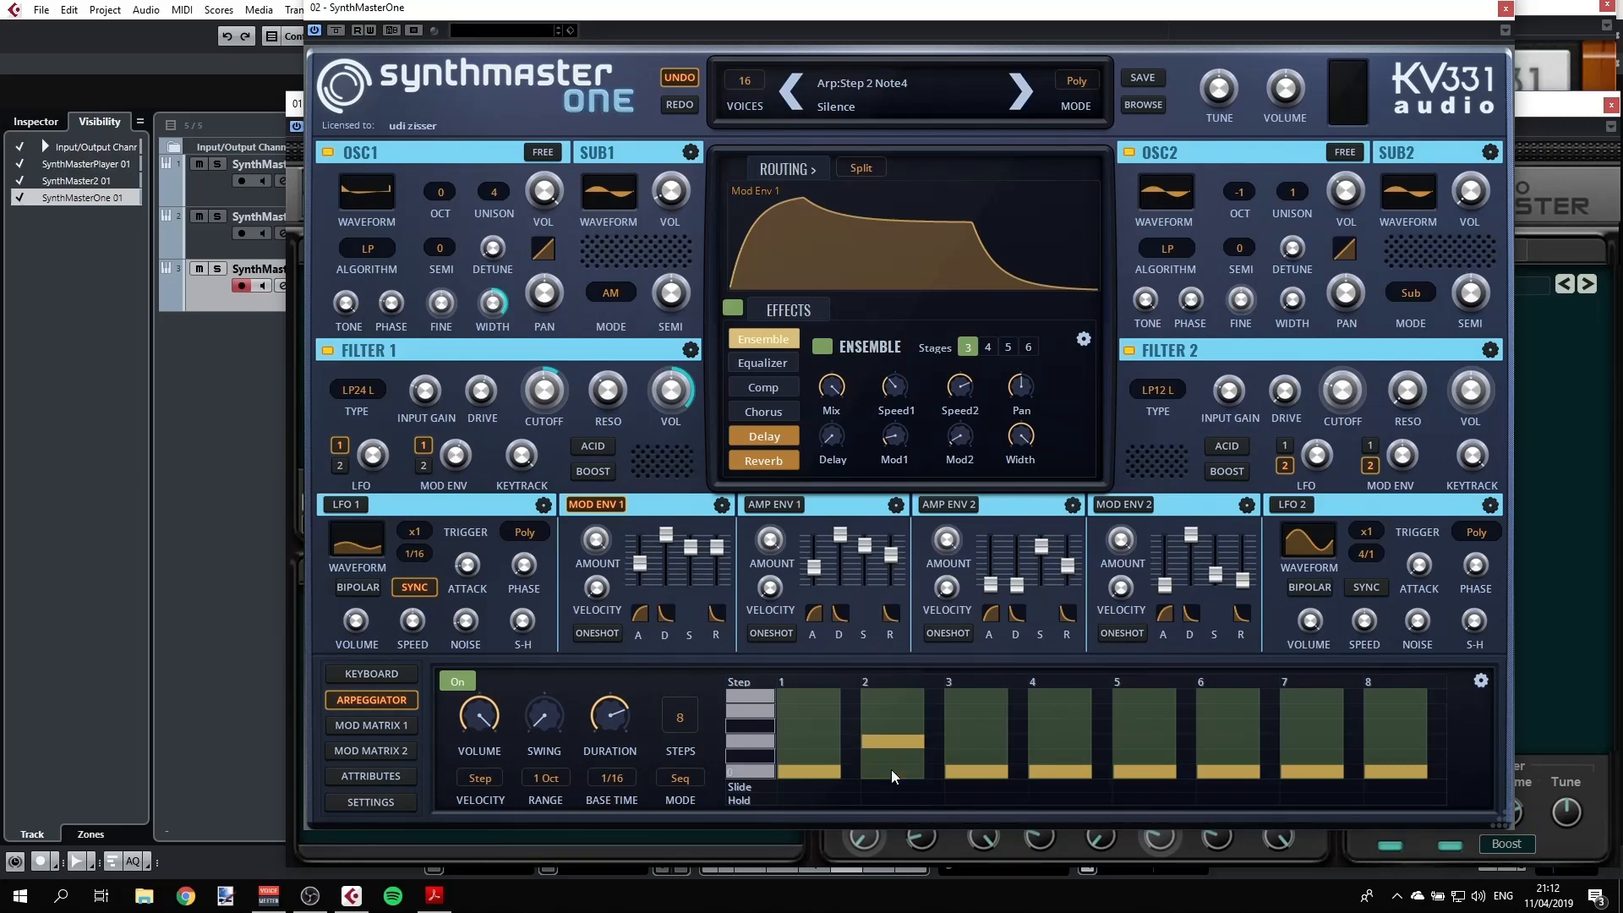
{"action": "left_click", "coordinate": [993, 770]}
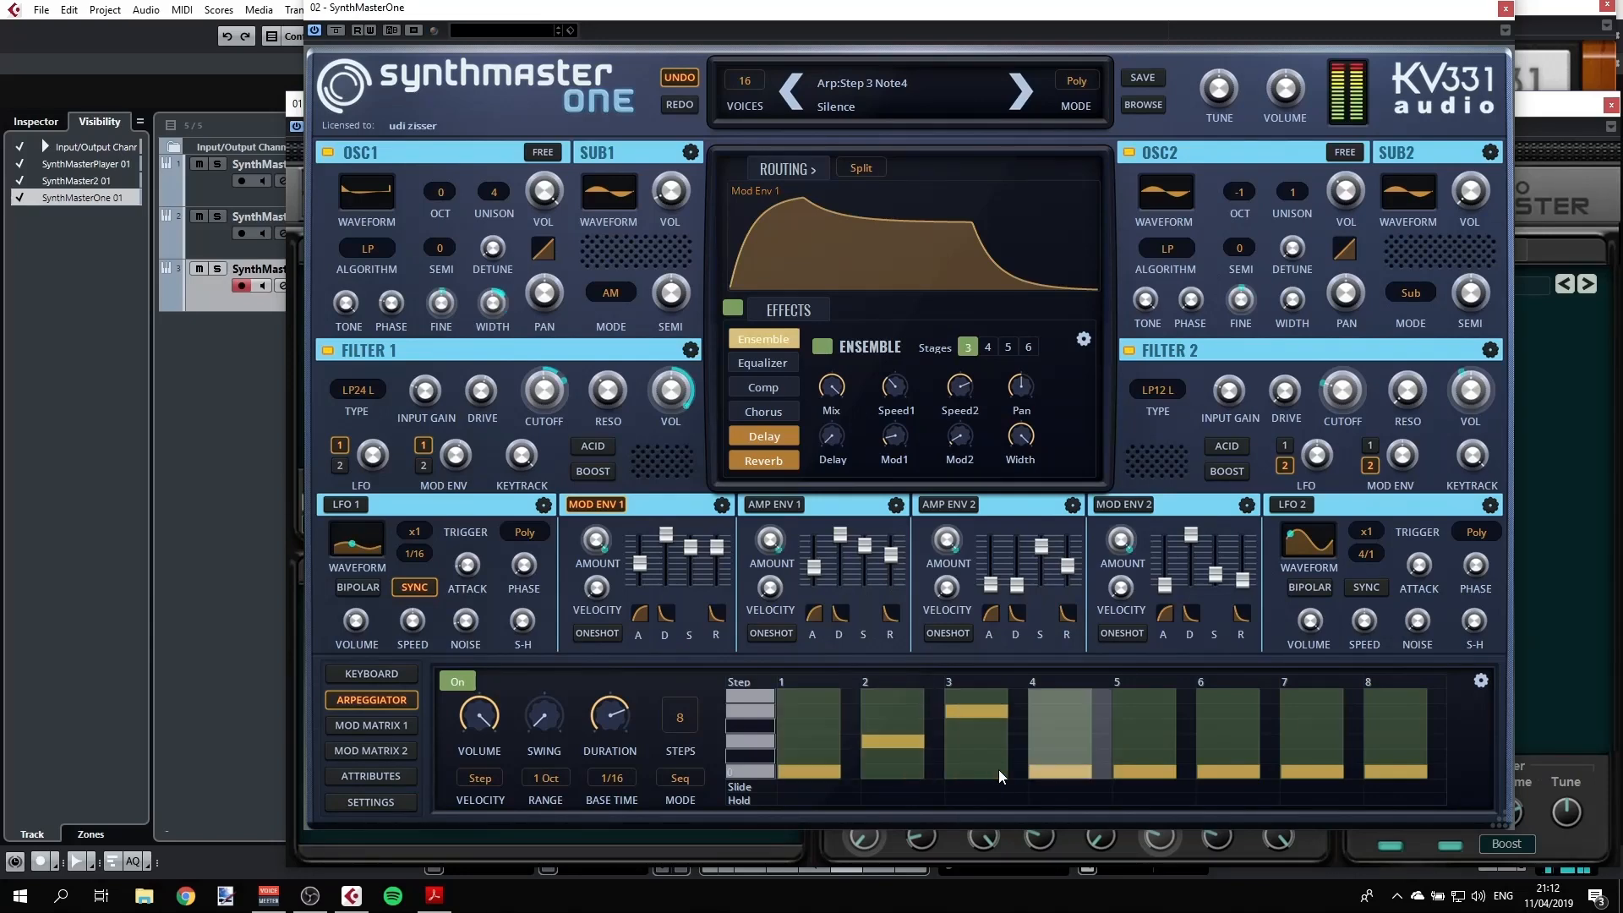
{"action": "left_click", "coordinate": [1057, 729]}
{"action": "left_click", "coordinate": [1054, 770]}
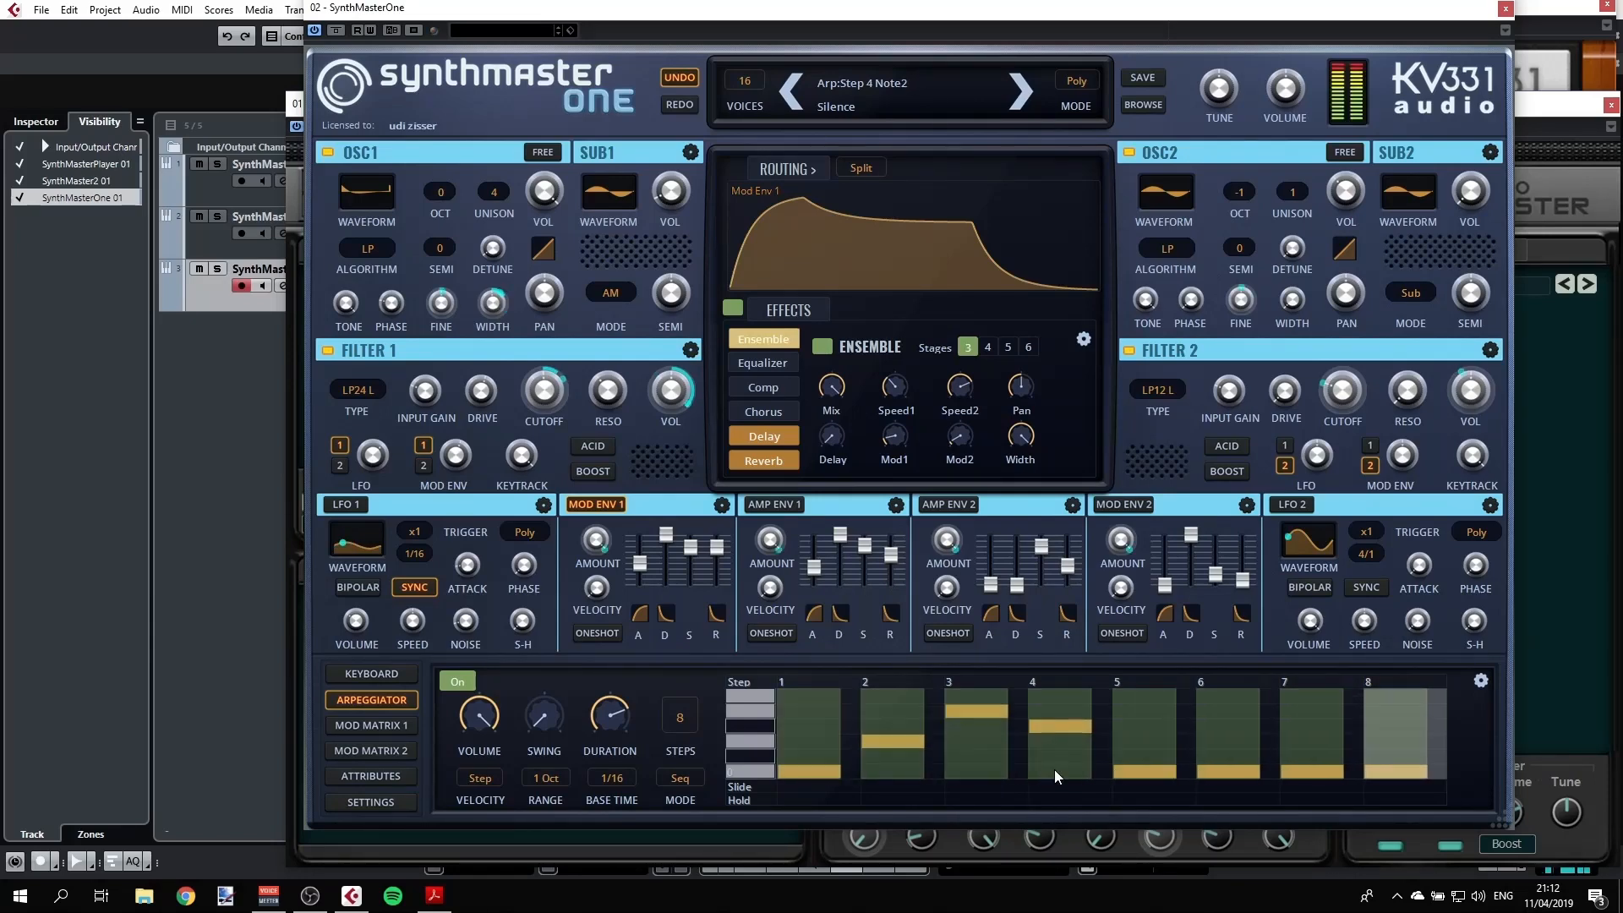
Stack a three-note chord on arpeggiator step 5 and move step 4's note up to match step 3
{"action": "left_click", "coordinate": [1147, 742]}
{"action": "left_click", "coordinate": [1148, 695]}
{"action": "left_click", "coordinate": [1080, 724]}
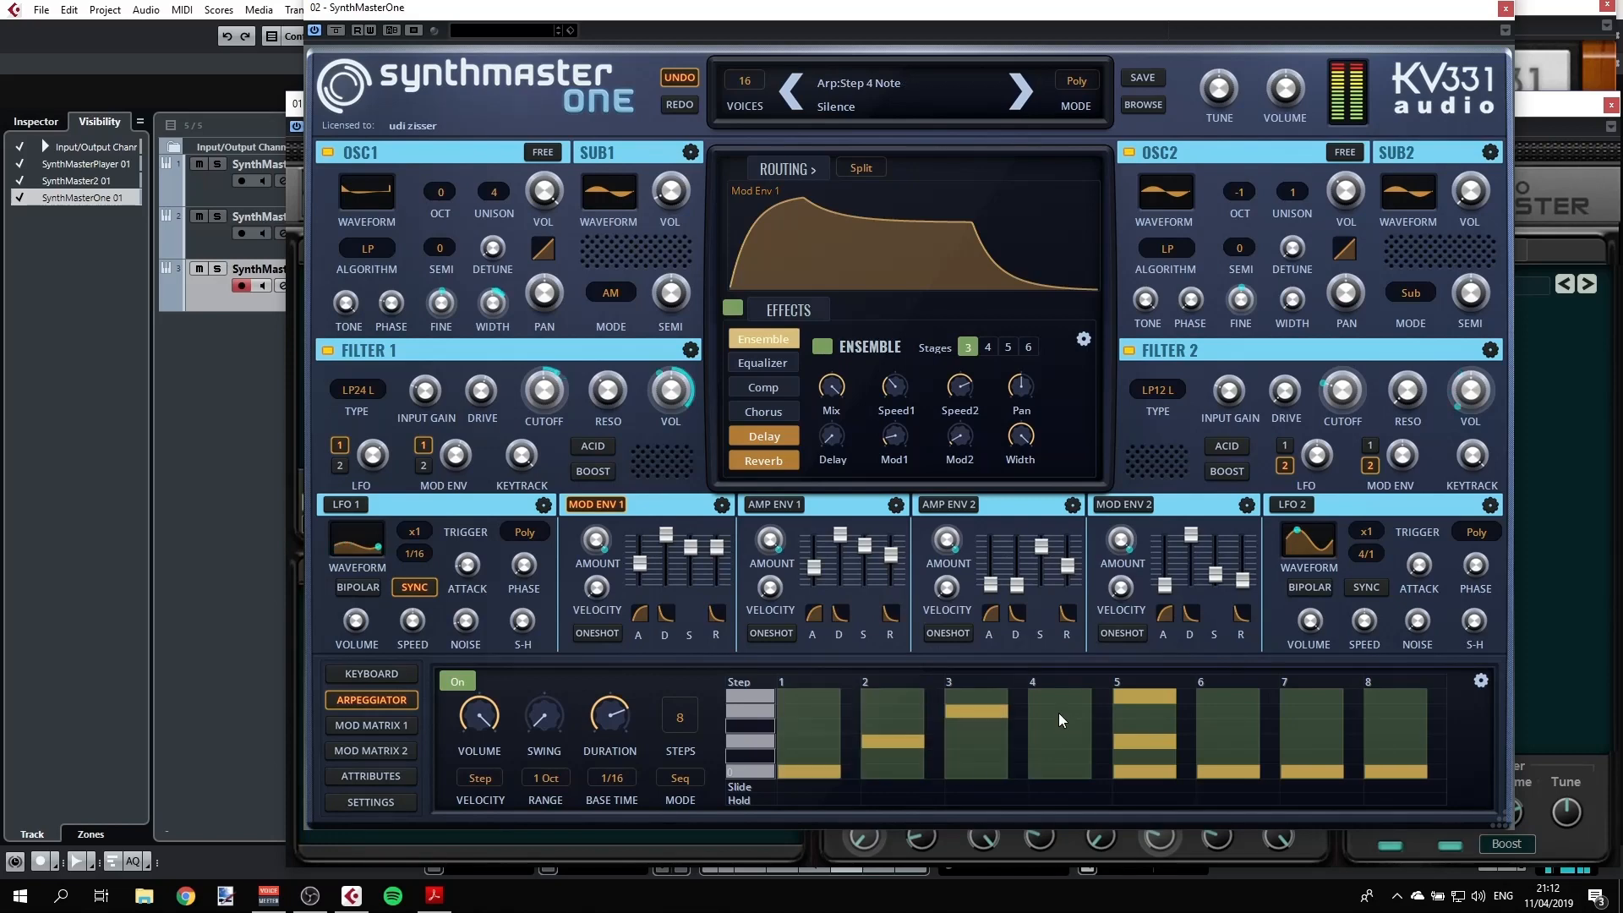
{"action": "left_click", "coordinate": [1058, 713]}
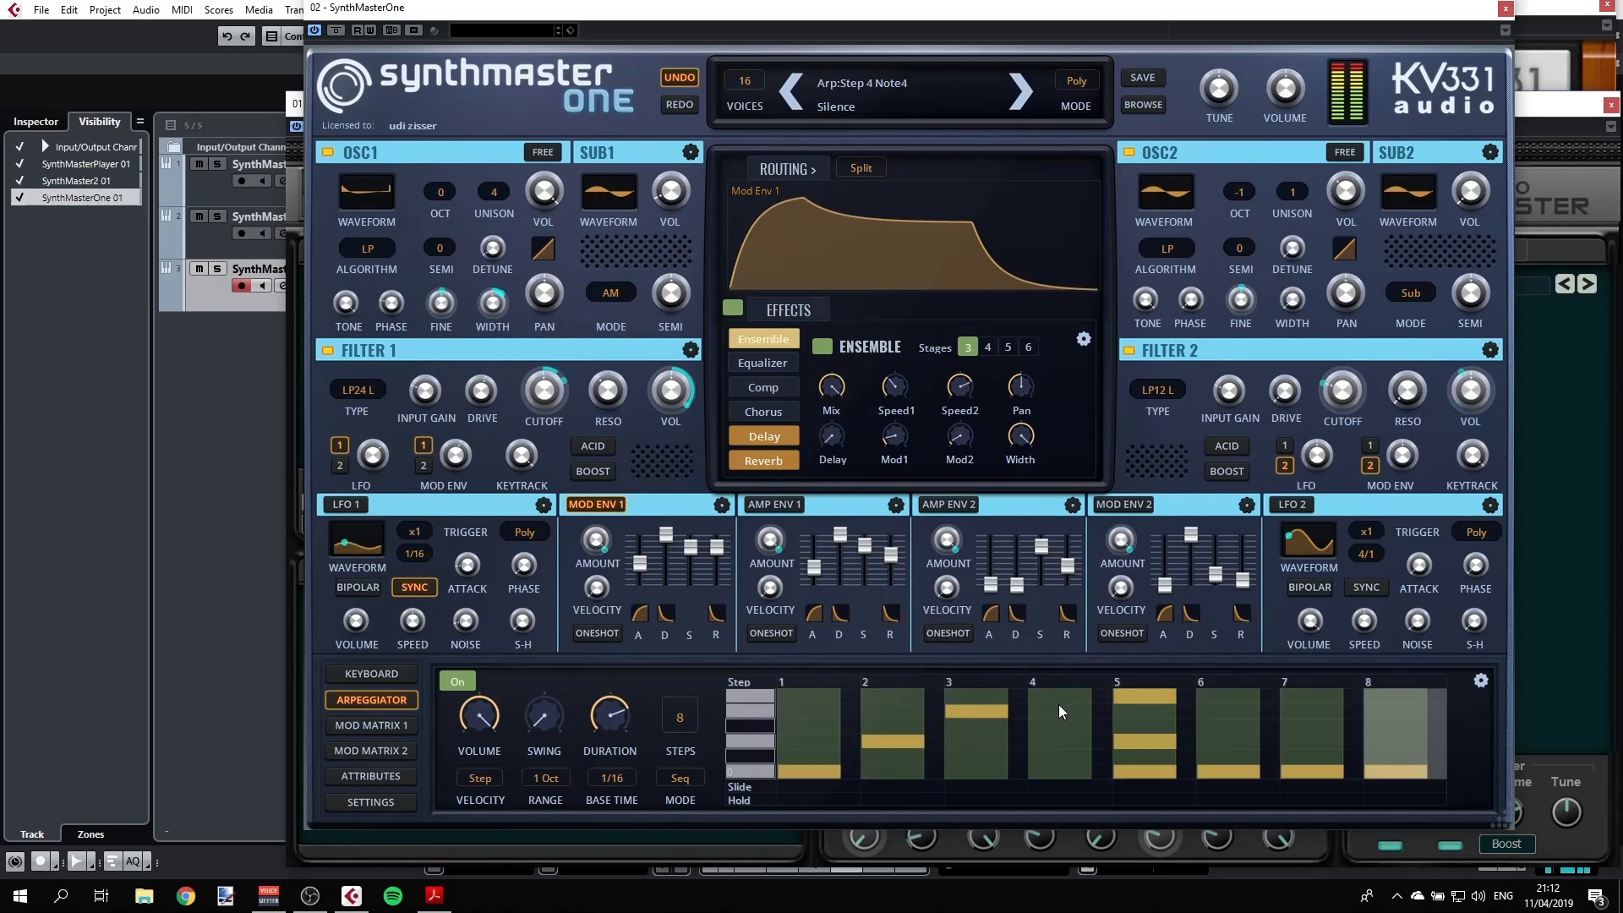
{"action": "left_click", "coordinate": [1154, 699]}
{"action": "left_click", "coordinate": [1153, 713]}
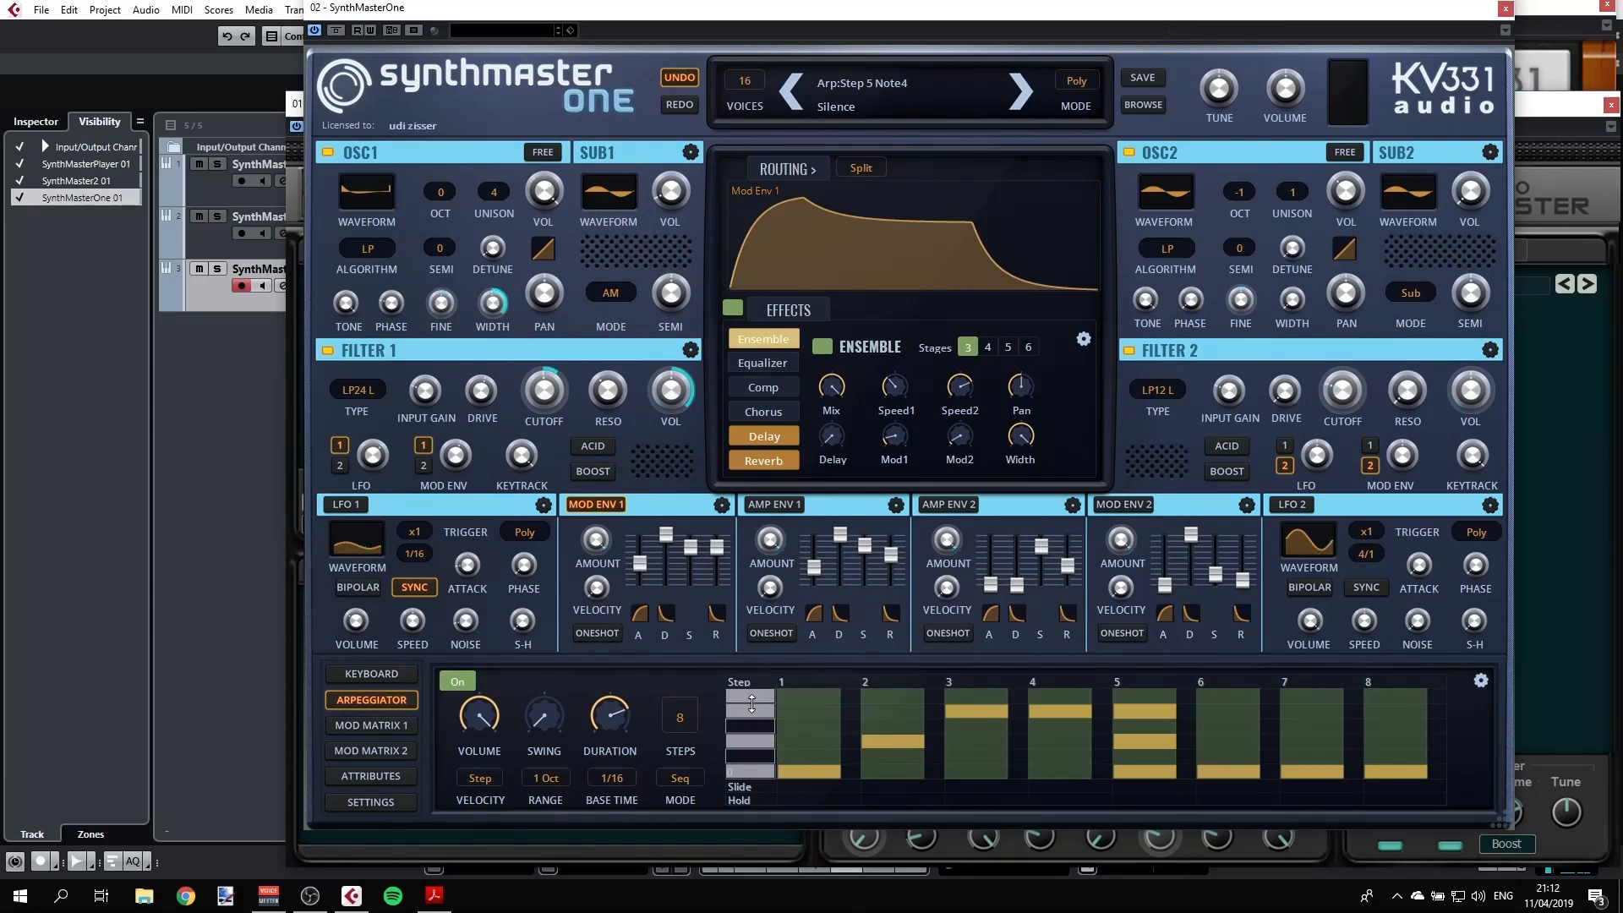
Build a three-note chord on arpeggiator step 1 and stack several higher notes on step 2
{"action": "mouse_move", "coordinate": [751, 703]}
{"action": "left_mouse_down"}
{"action": "mouse_move", "coordinate": [754, 756]}
{"action": "mouse_move", "coordinate": [761, 687]}
{"action": "mouse_move", "coordinate": [769, 777]}
{"action": "mouse_move", "coordinate": [757, 667]}
{"action": "mouse_move", "coordinate": [752, 698]}
{"action": "left_mouse_up"}
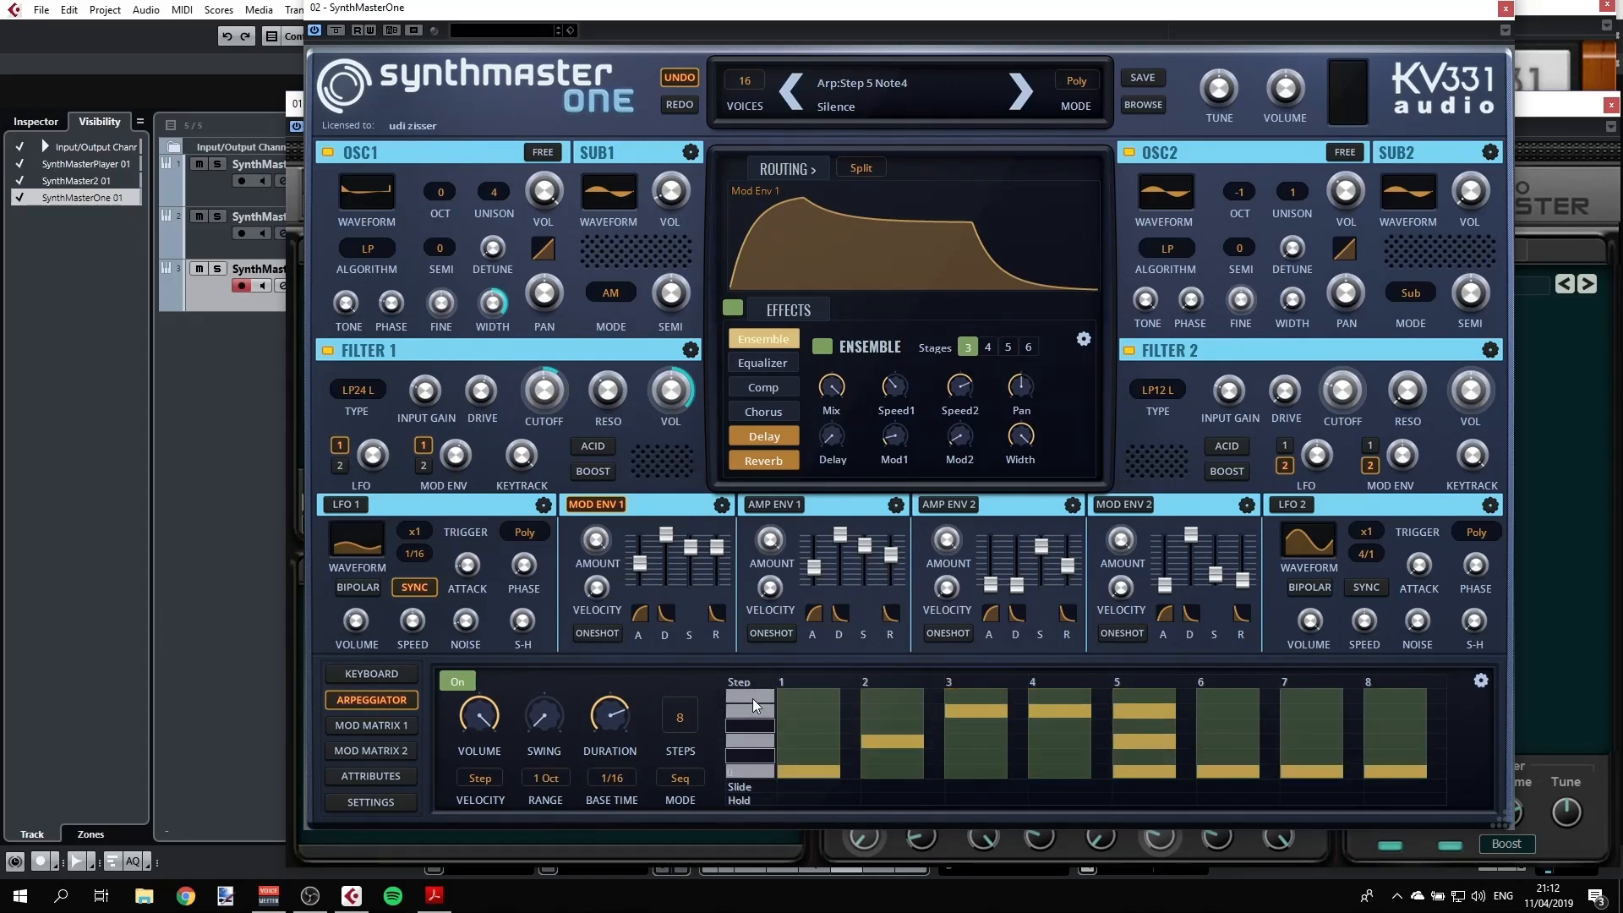
{"action": "left_click", "coordinate": [792, 740]}
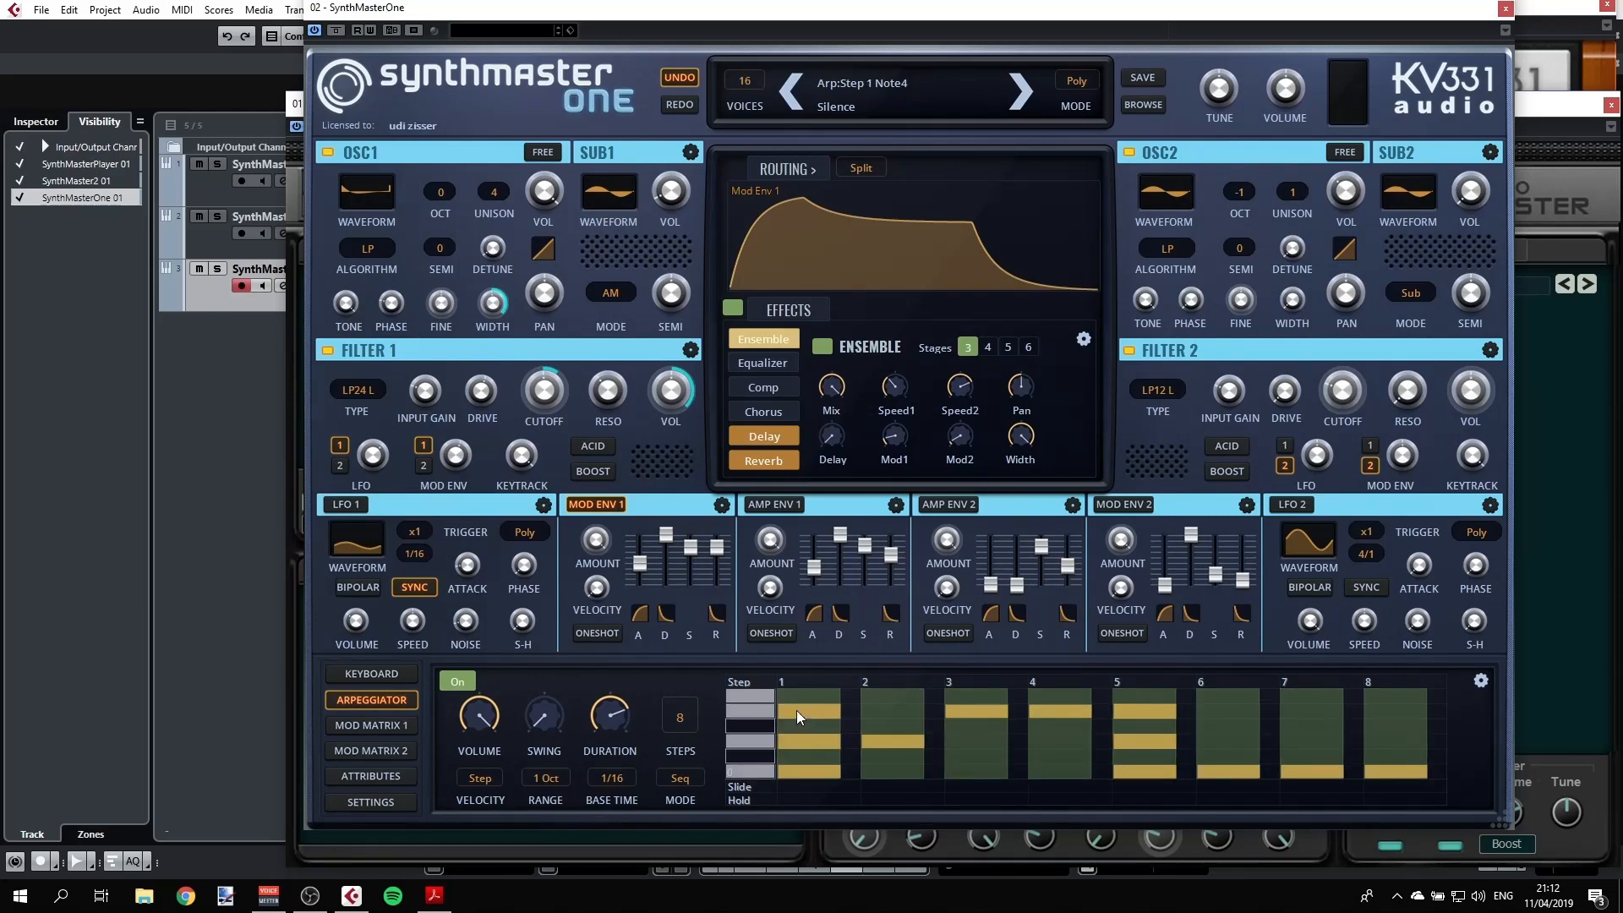
{"action": "left_click", "coordinate": [875, 739]}
{"action": "left_click", "coordinate": [876, 725]}
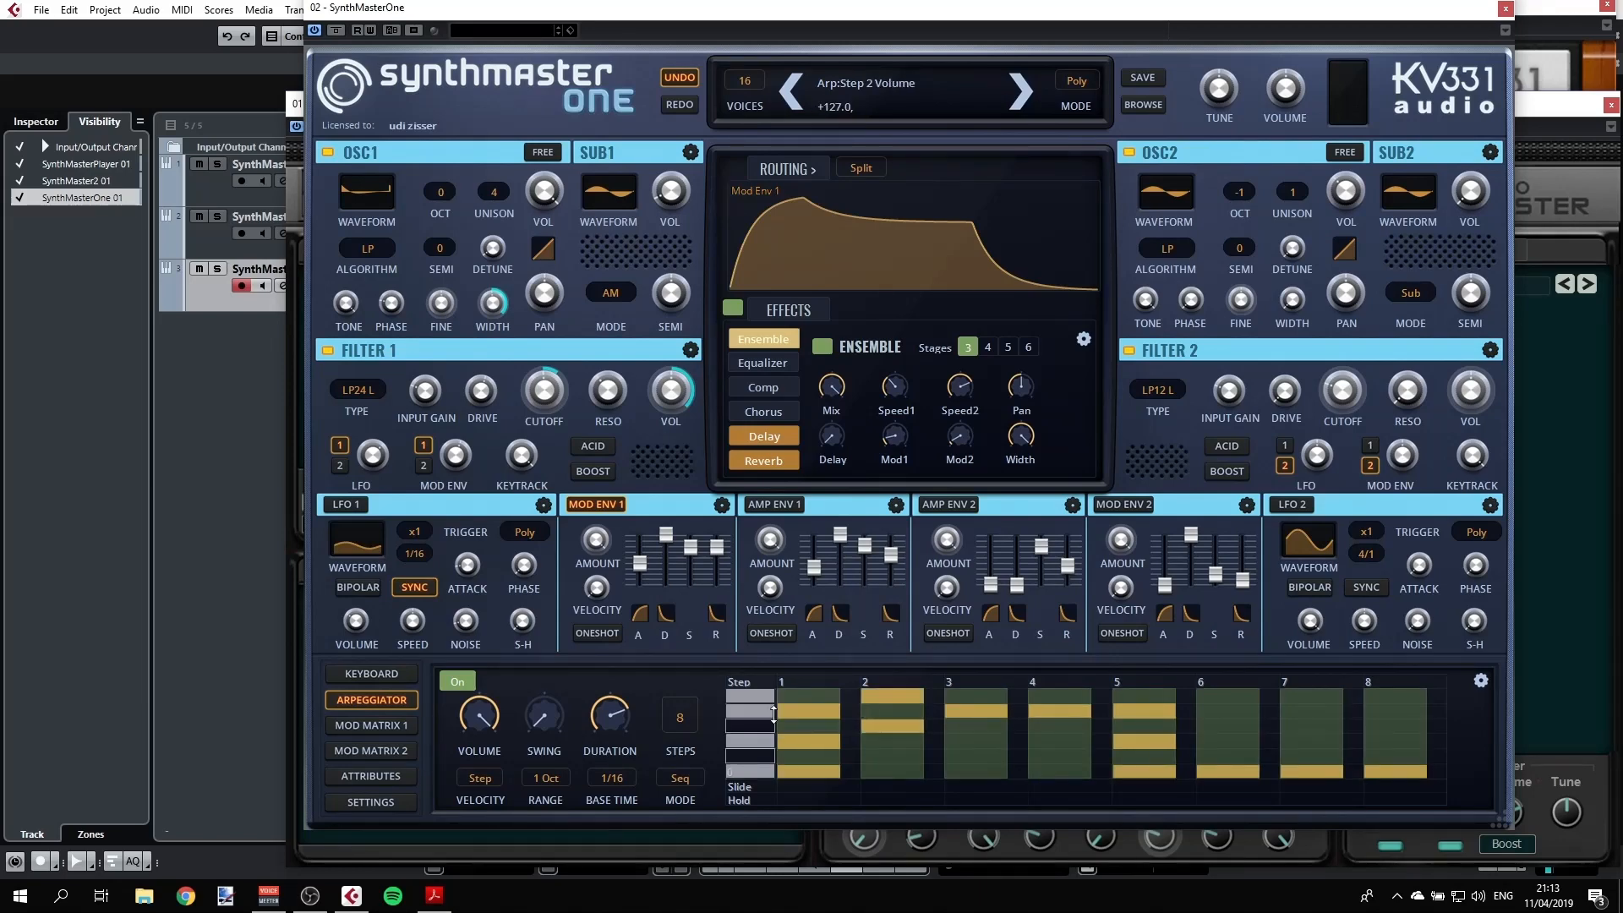
{"action": "left_click_drag", "start_coordinate": [740, 719], "coordinate": [745, 745]}
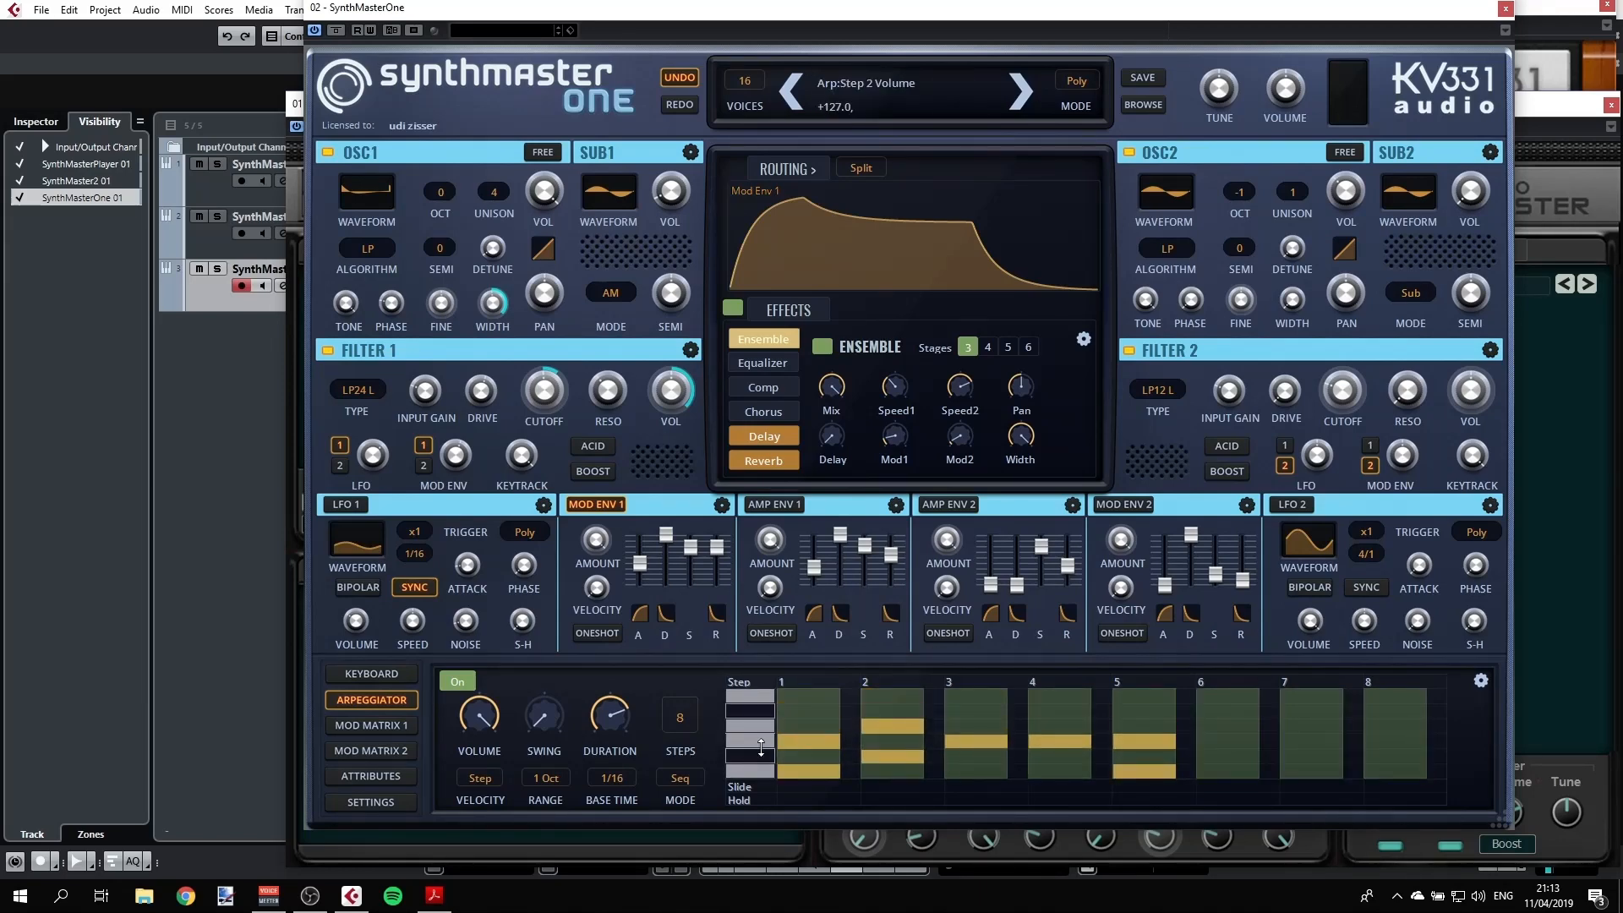
{"action": "left_click", "coordinate": [880, 696]}
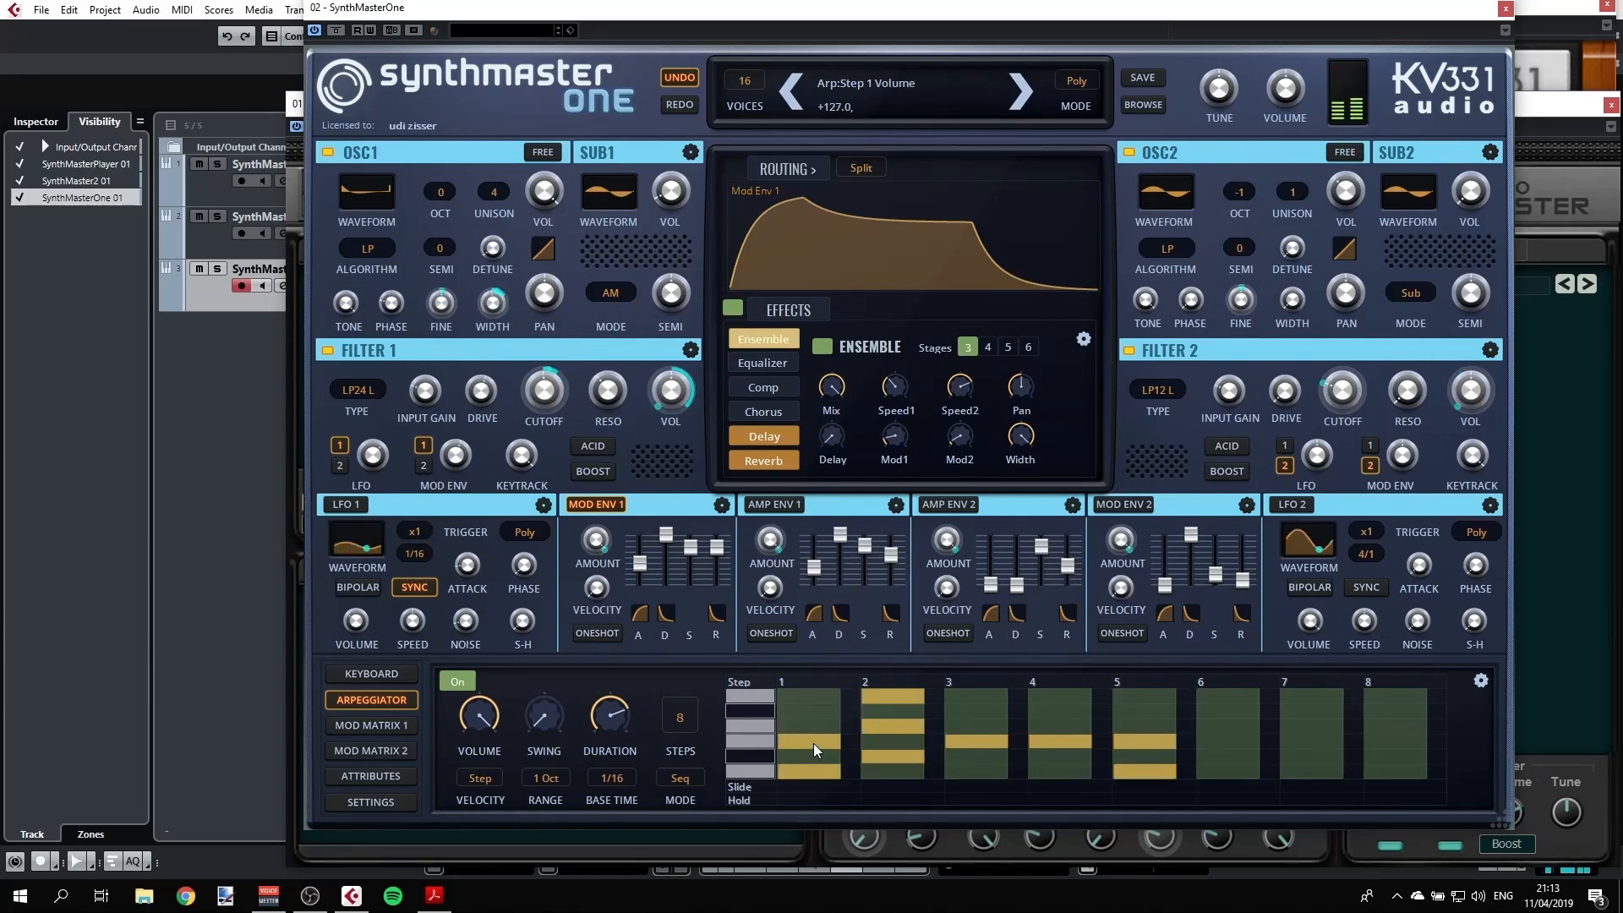
Strip the added notes from arpeggiator steps 1 and 2, leaving a single base note on each
{"action": "left_click_drag", "start_coordinate": [760, 724], "coordinate": [759, 715]}
{"action": "left_click", "coordinate": [808, 696]}
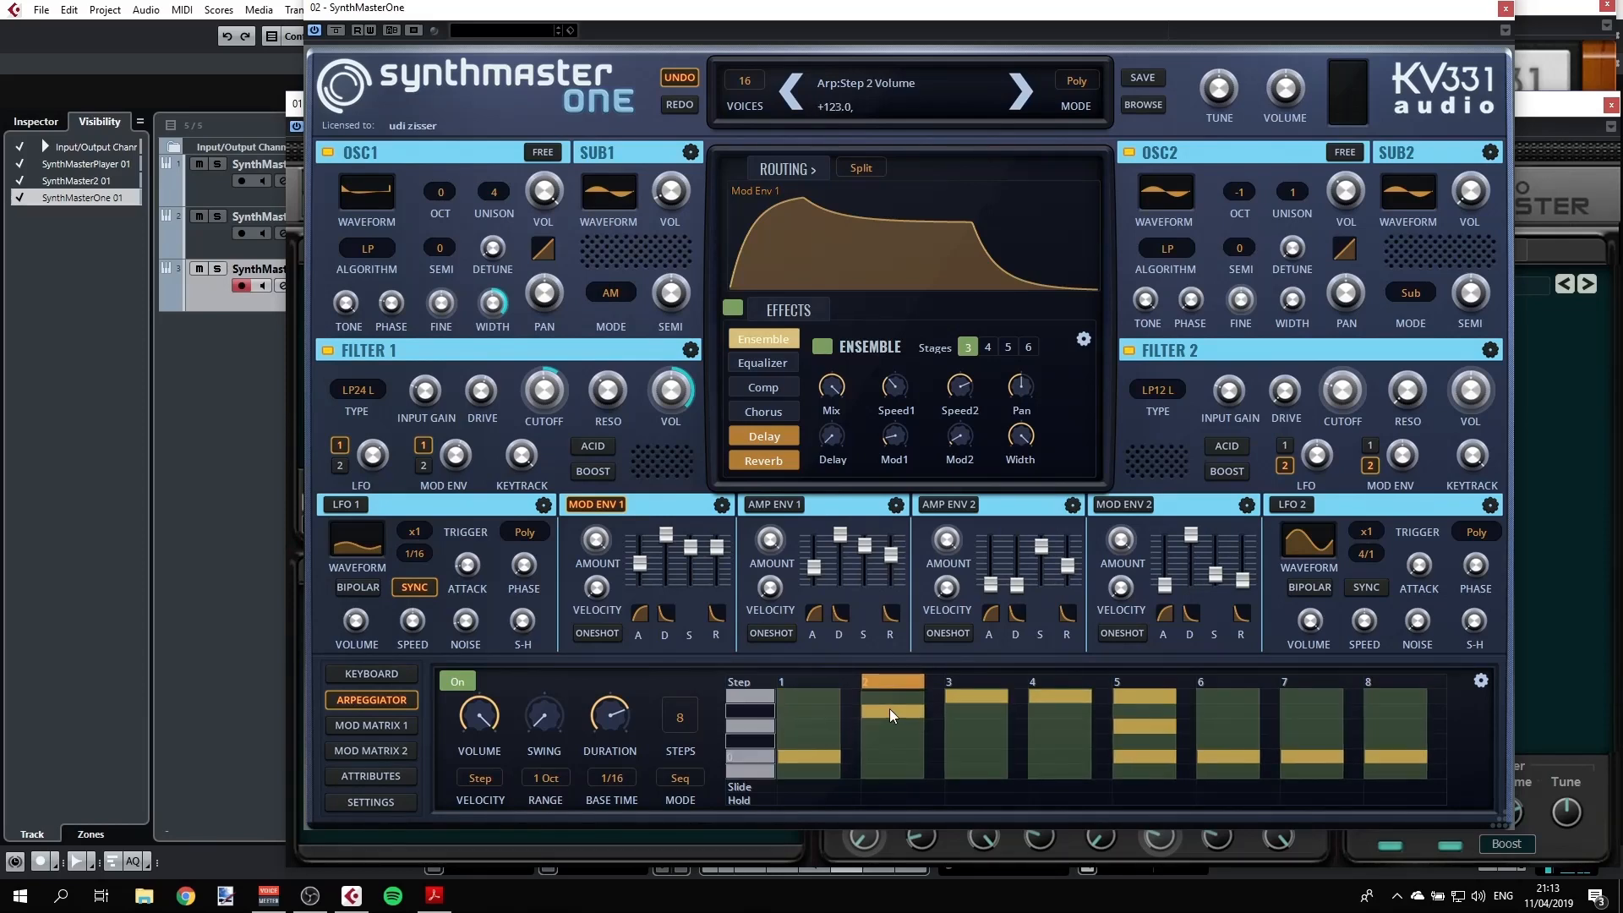
{"action": "scroll", "coordinate": [889, 708], "scroll_direction": "down", "scroll_amount": 2}
{"action": "left_click", "coordinate": [890, 711]}
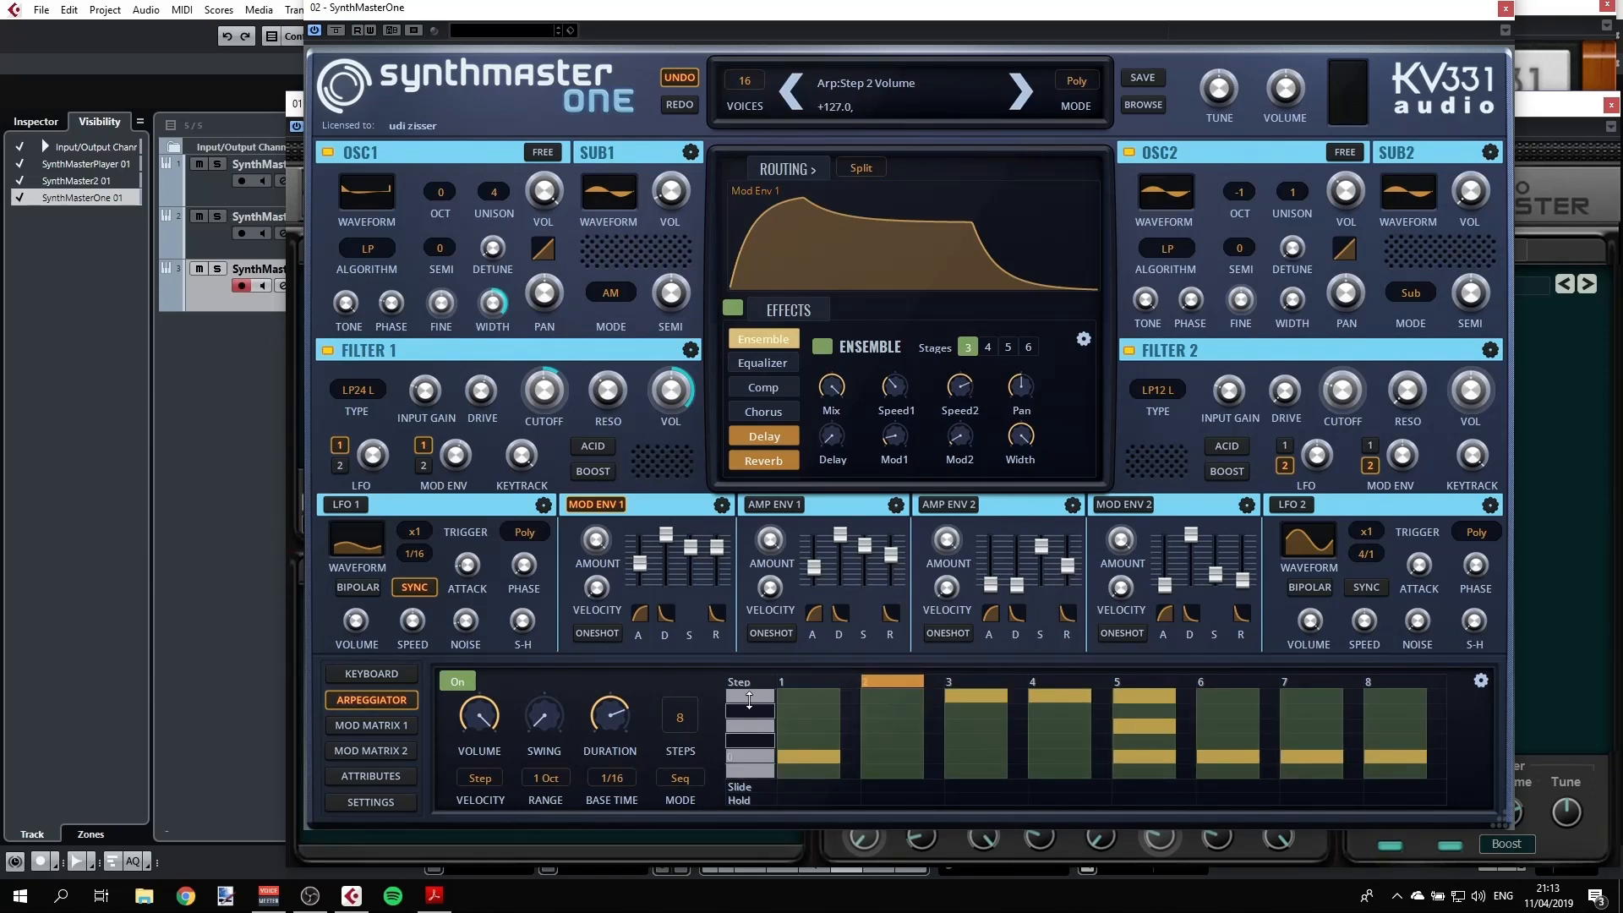
{"action": "left_click_drag", "start_coordinate": [749, 700], "coordinate": [755, 744]}
{"action": "left_click_drag", "start_coordinate": [748, 713], "coordinate": [762, 636]}
{"action": "left_click", "coordinate": [890, 722]}
{"action": "left_click", "coordinate": [885, 752]}
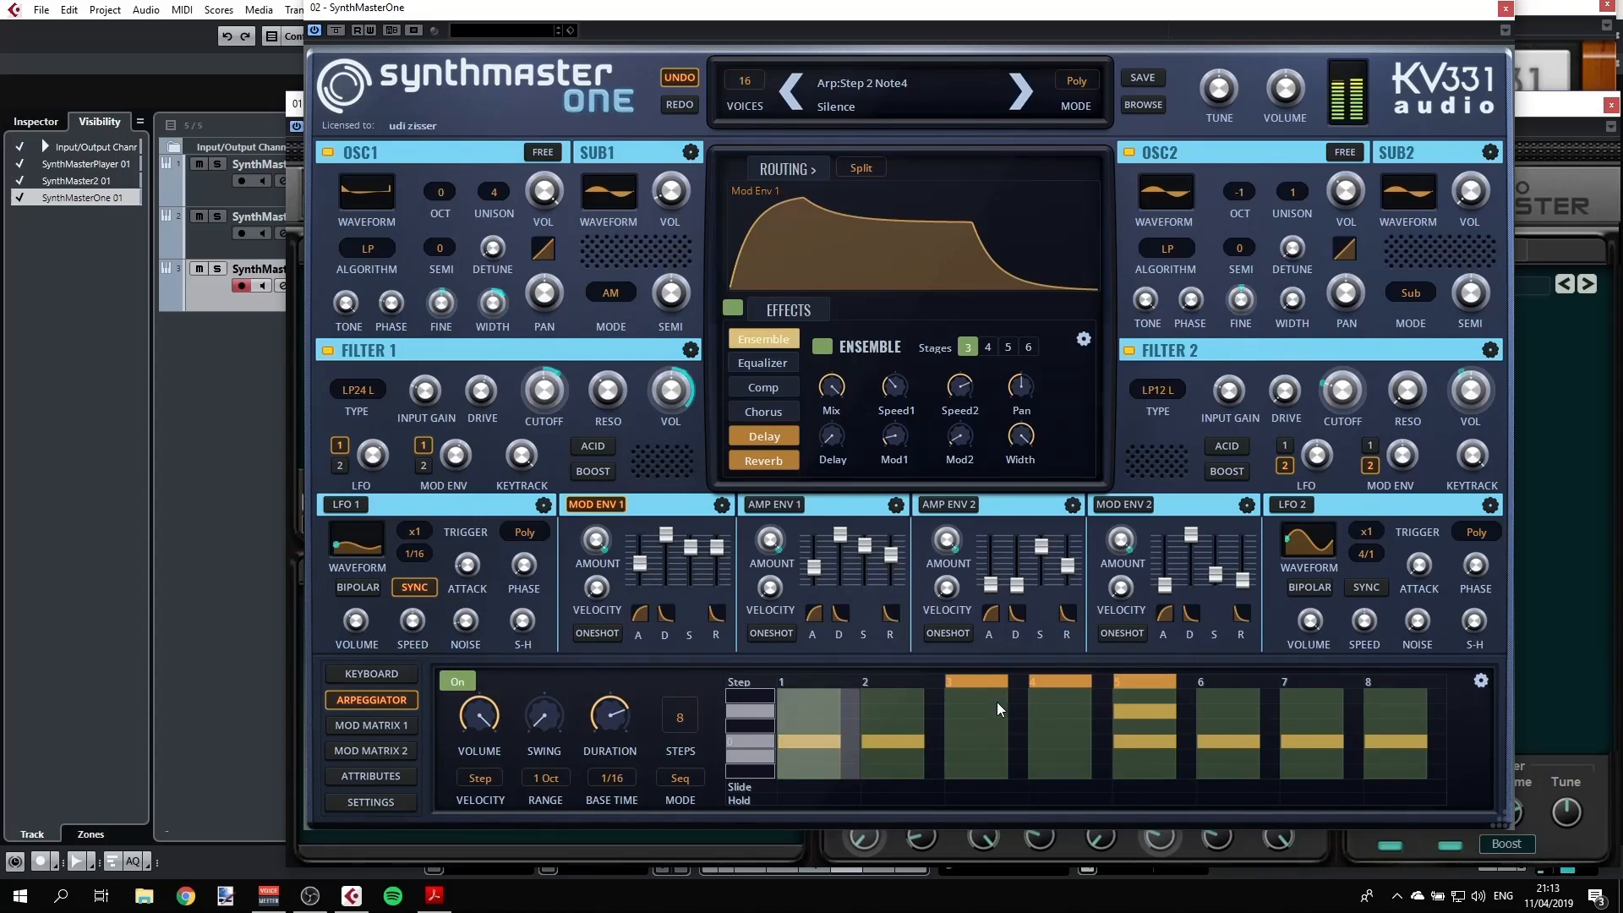
Remove the upper notes from arpeggiator step 5 and clear the note from step 4
{"action": "left_click", "coordinate": [1126, 712]}
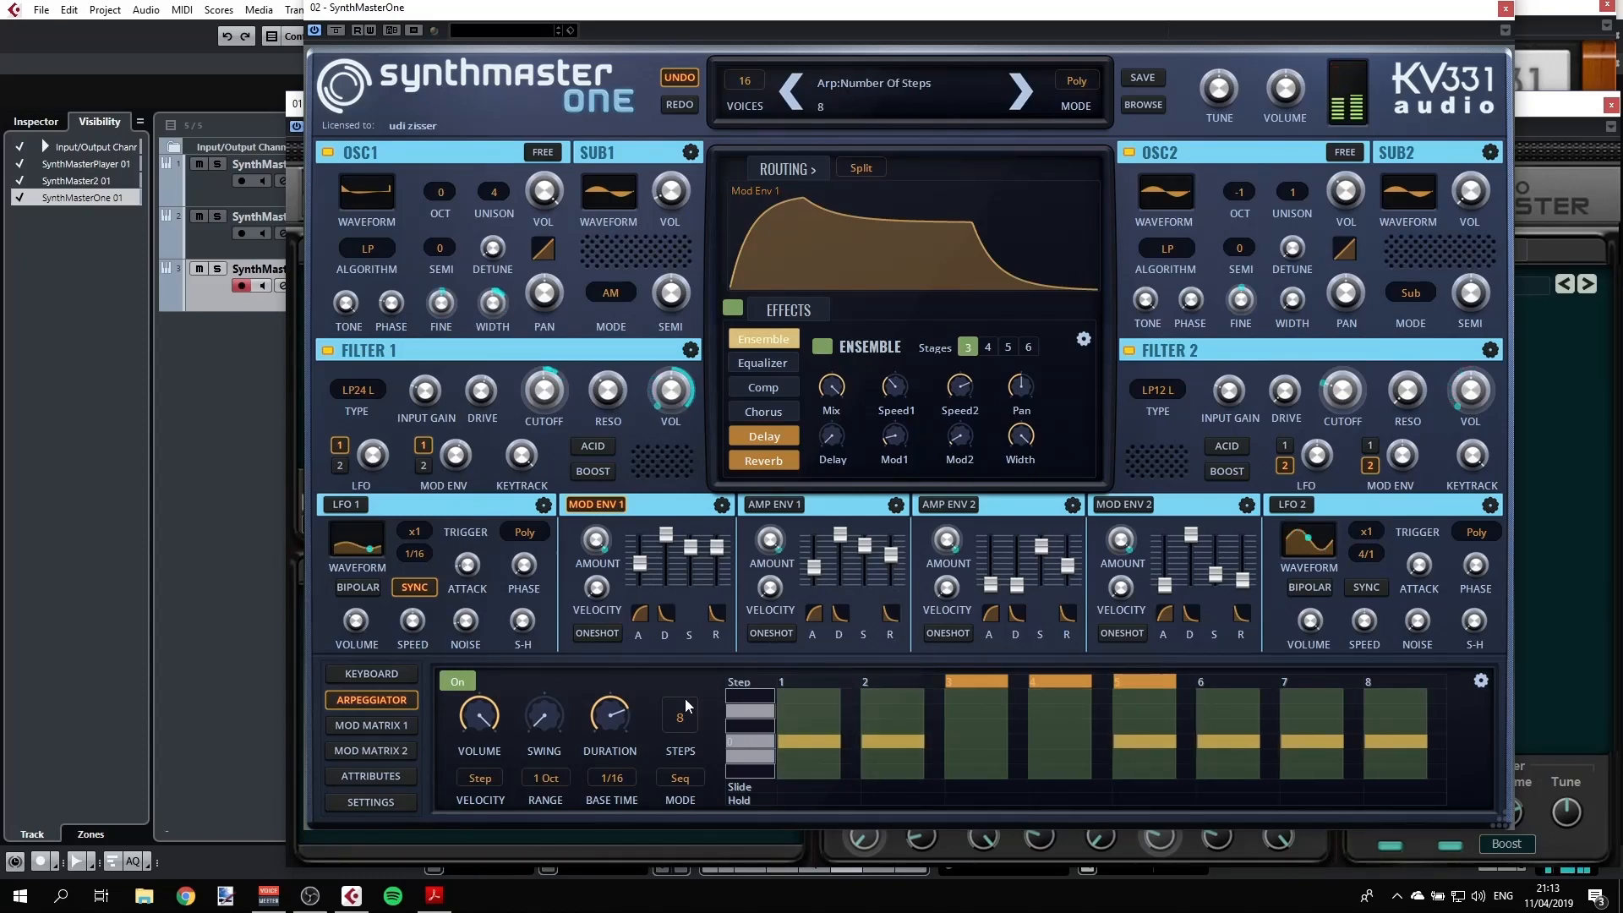
{"action": "left_click_drag", "start_coordinate": [748, 714], "coordinate": [776, 737]}
{"action": "left_click", "coordinate": [1148, 698]}
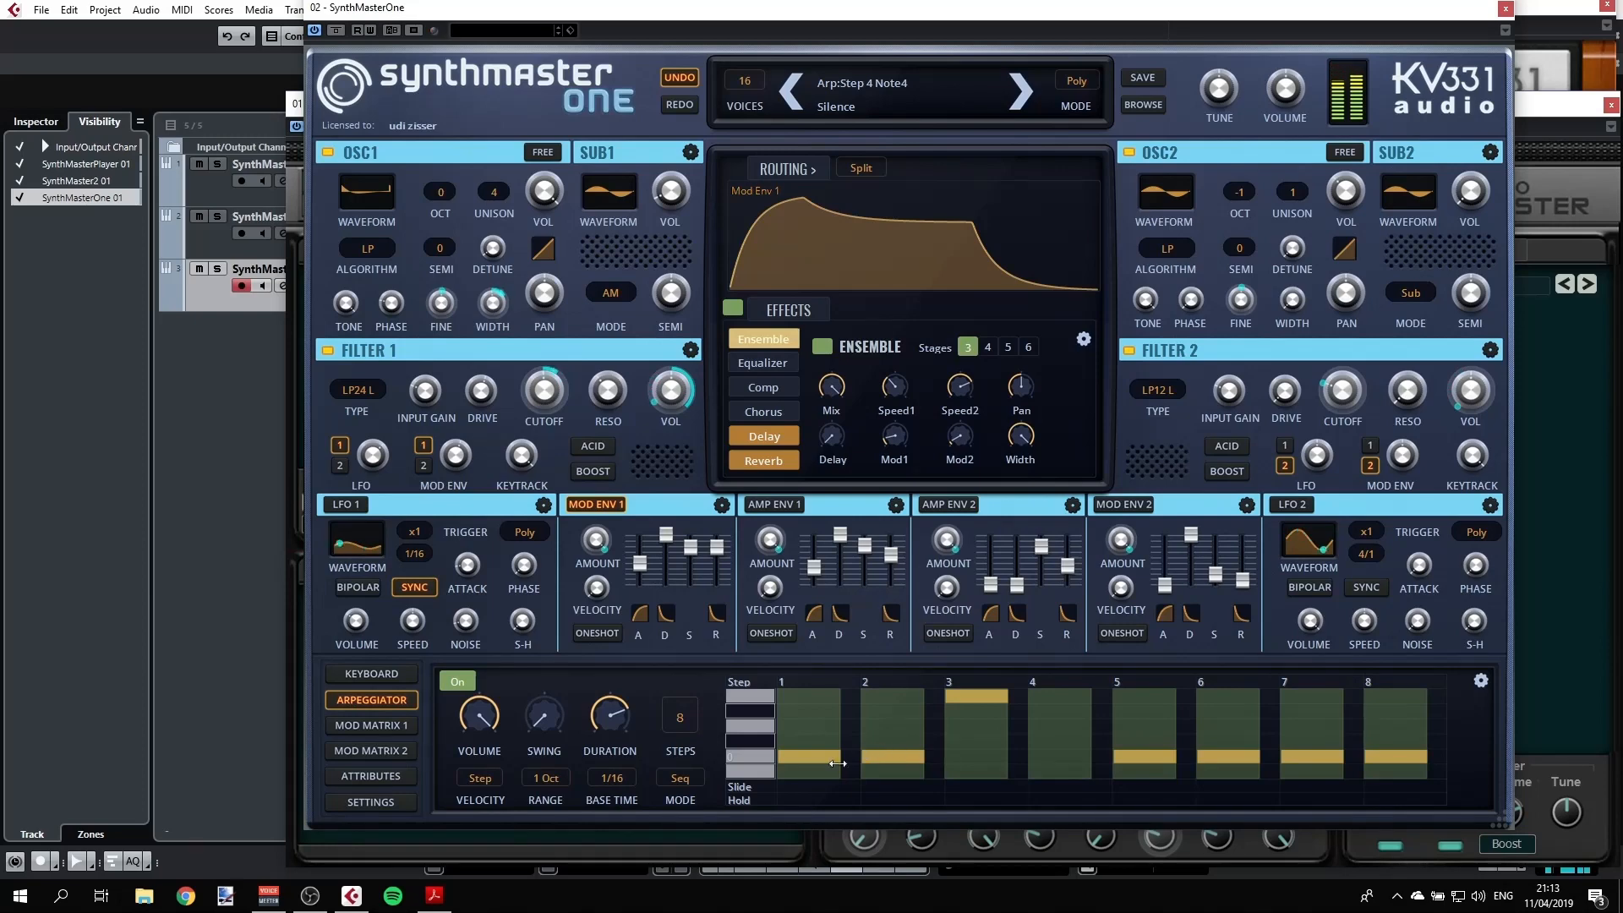
Reselect Sequence as the arpeggiator mode, and switch it to Arpeggiate
{"action": "left_click", "coordinate": [686, 786]}
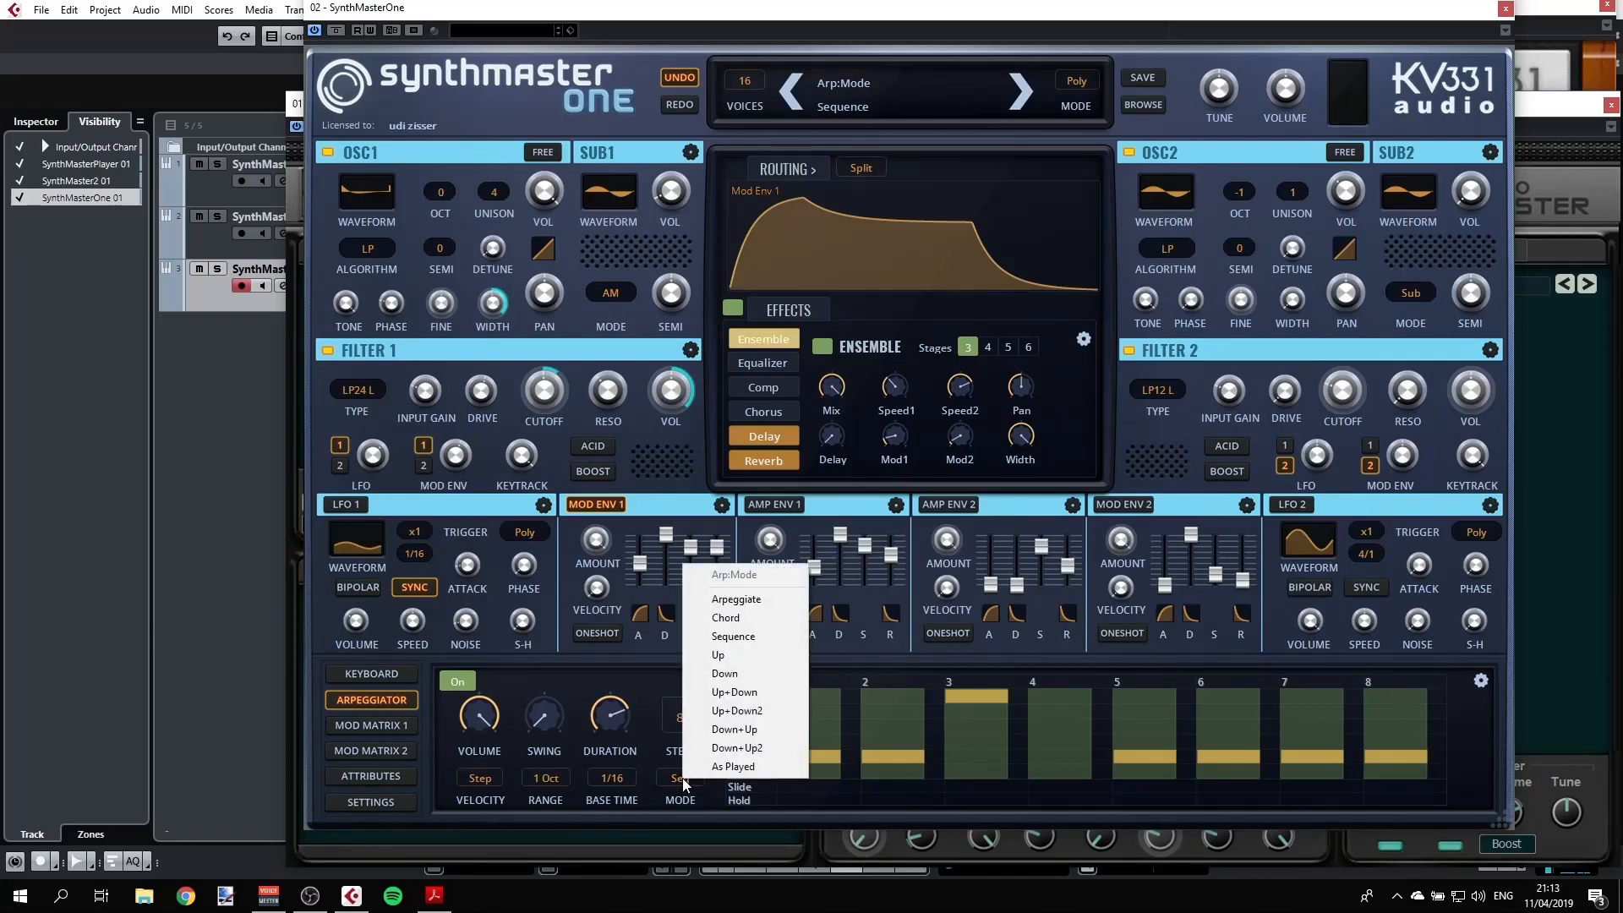
{"action": "left_click", "coordinate": [732, 642]}
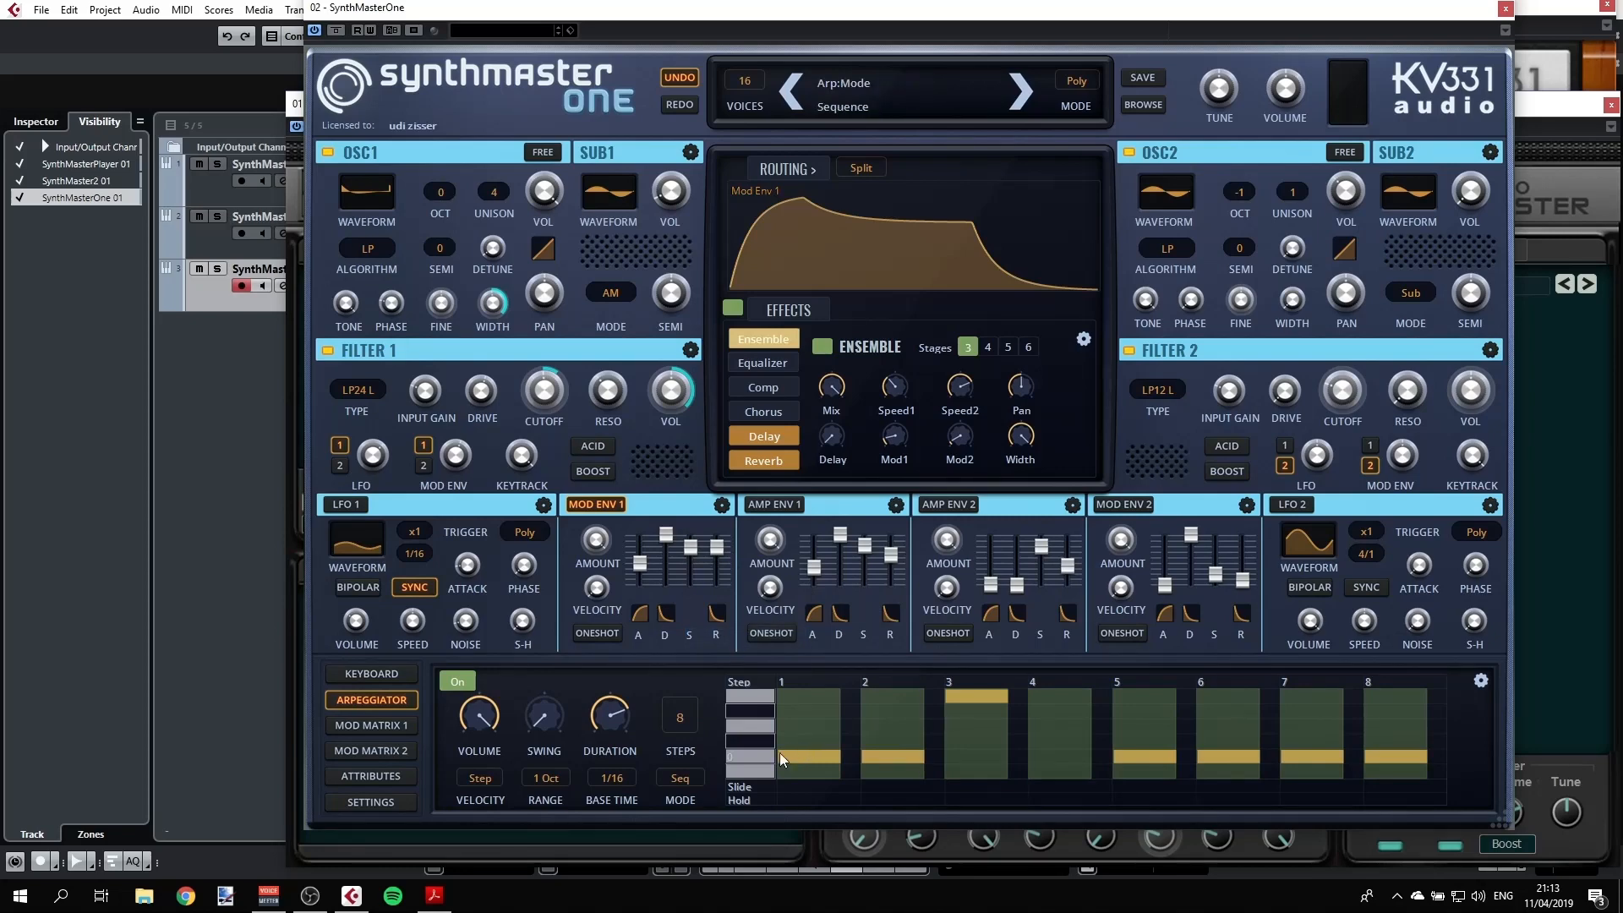
{"action": "left_click", "coordinate": [683, 779]}
{"action": "left_click", "coordinate": [725, 599]}
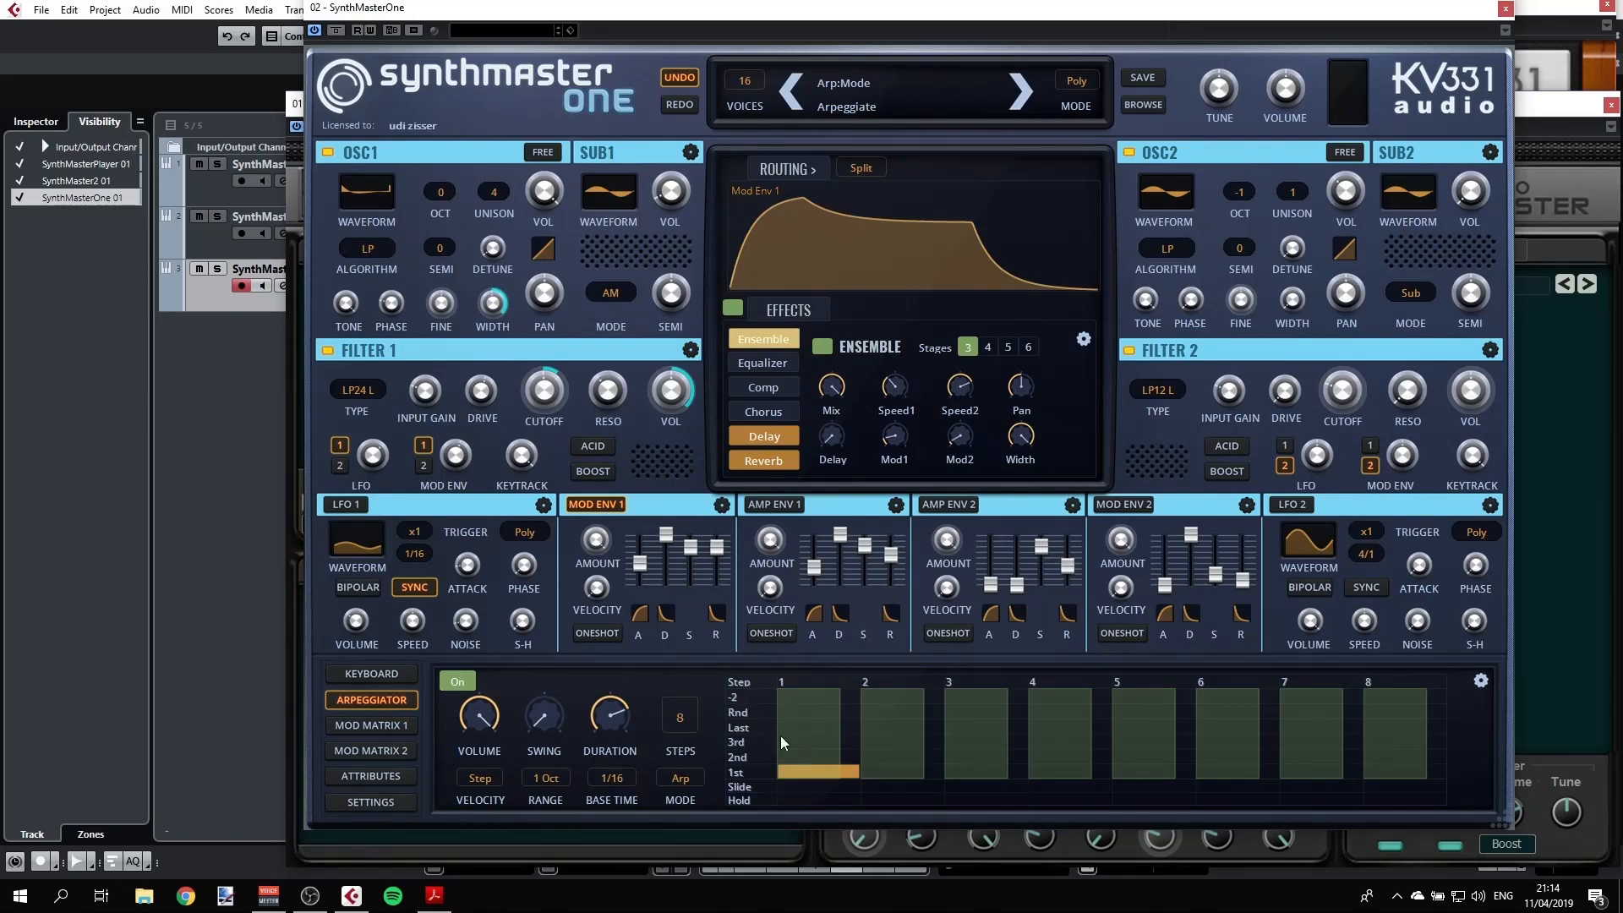
Assign arpeggiator step 2 to the 2nd note, step 3 to Last and step 4 to 3rd
{"action": "left_click", "coordinate": [884, 756]}
{"action": "left_click", "coordinate": [953, 727]}
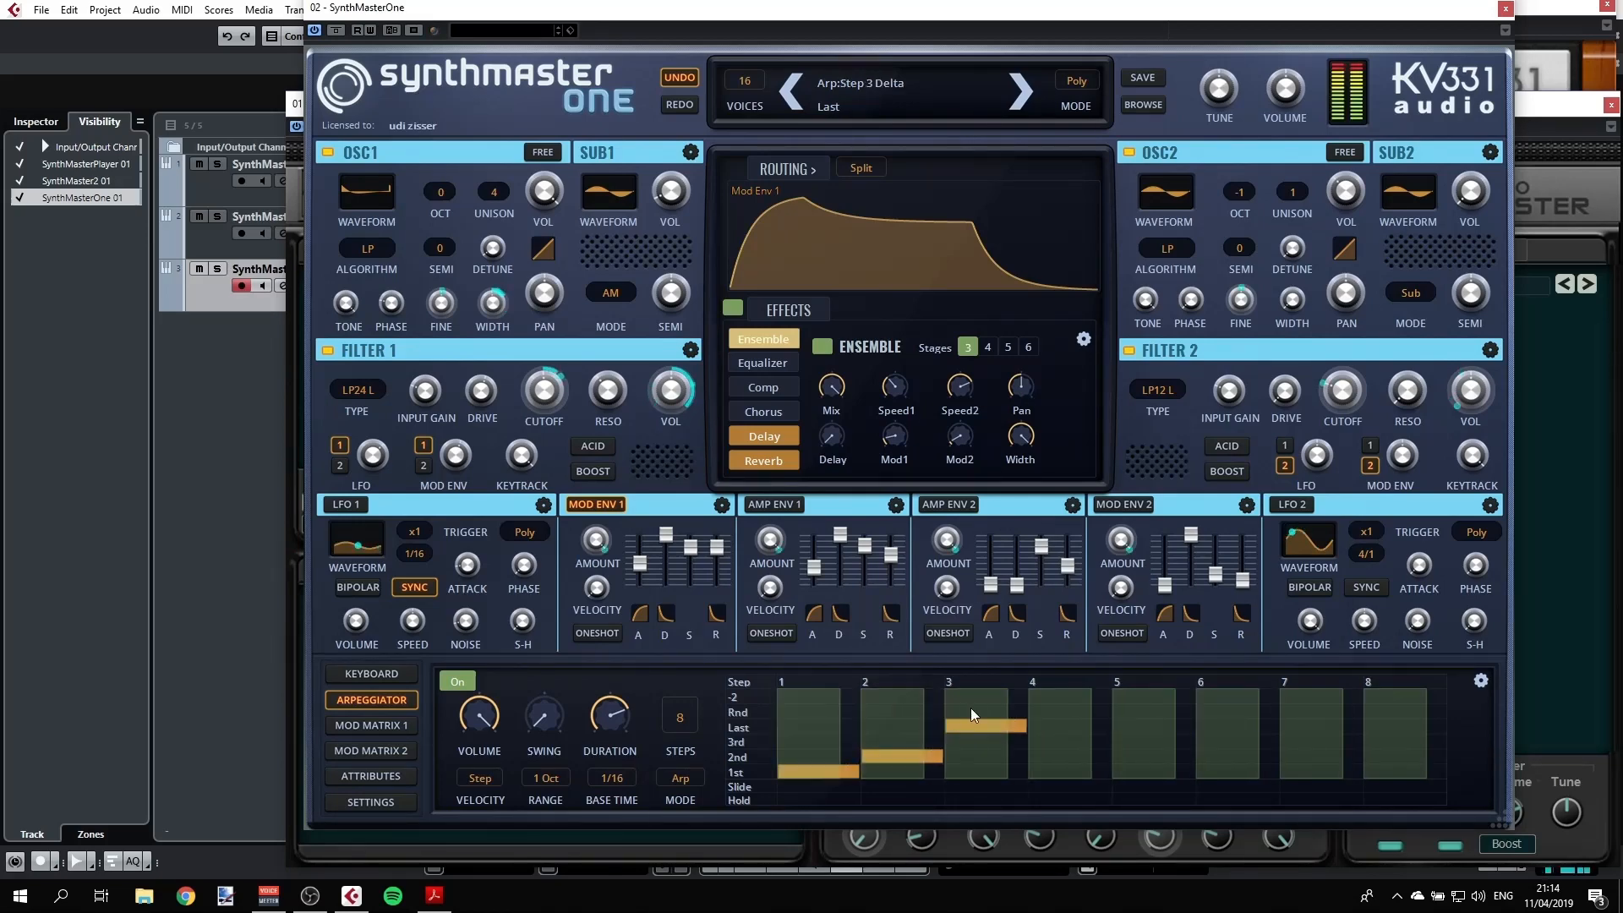
{"action": "left_click", "coordinate": [1084, 743]}
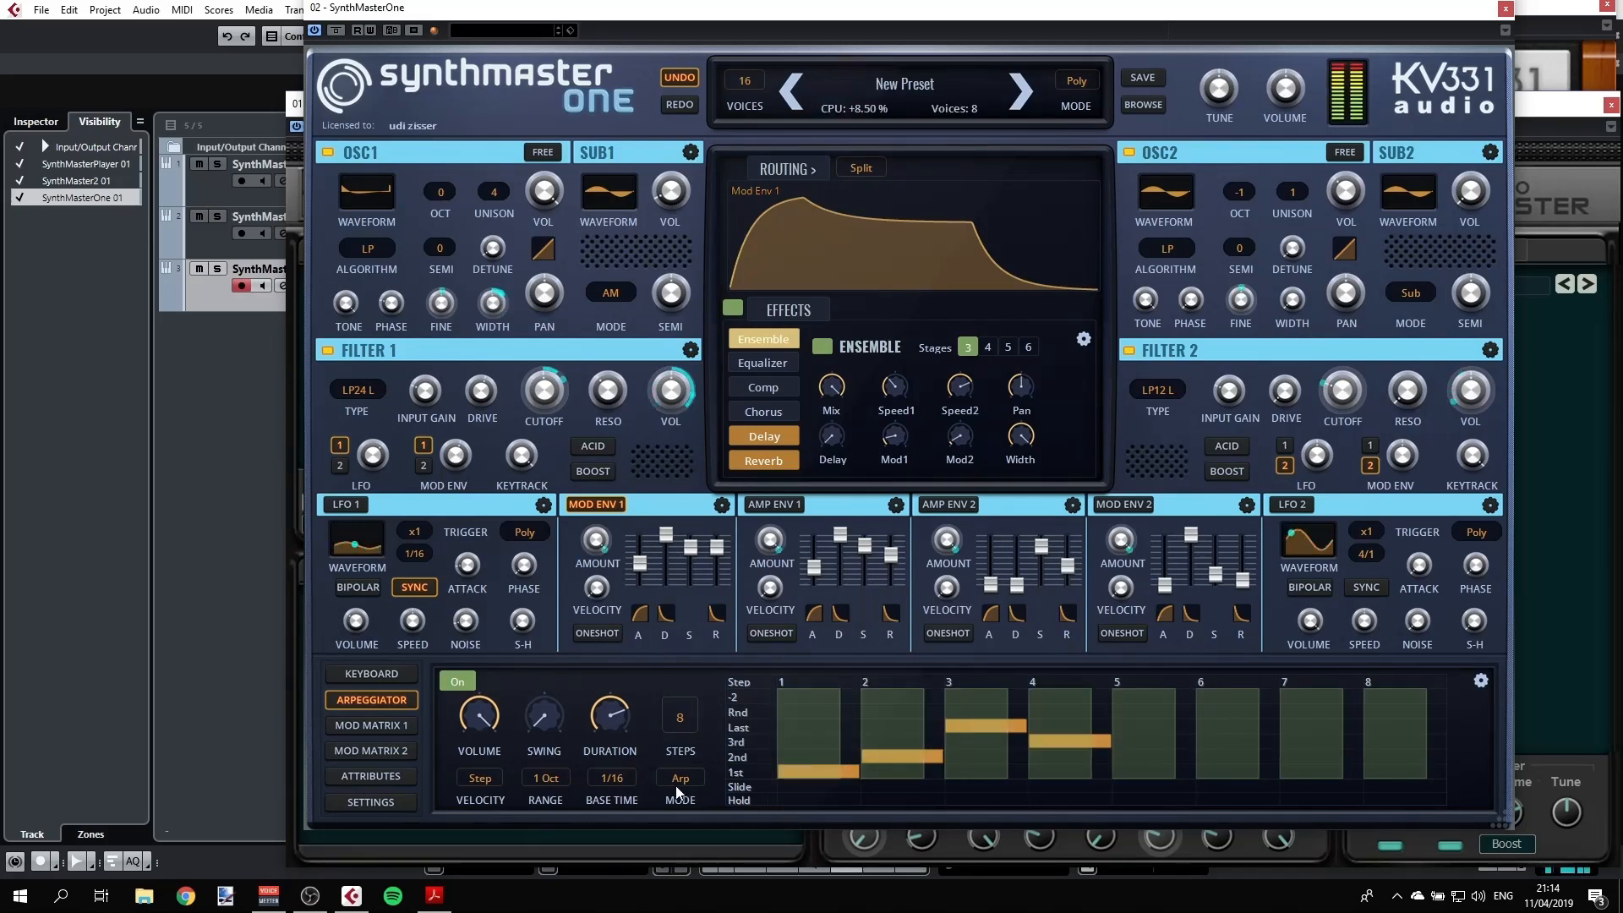
Set the arpeggiator base time to 1/8 and raise its swing in two stages, first to +45.0 and further up
{"action": "left_click", "coordinate": [617, 776]}
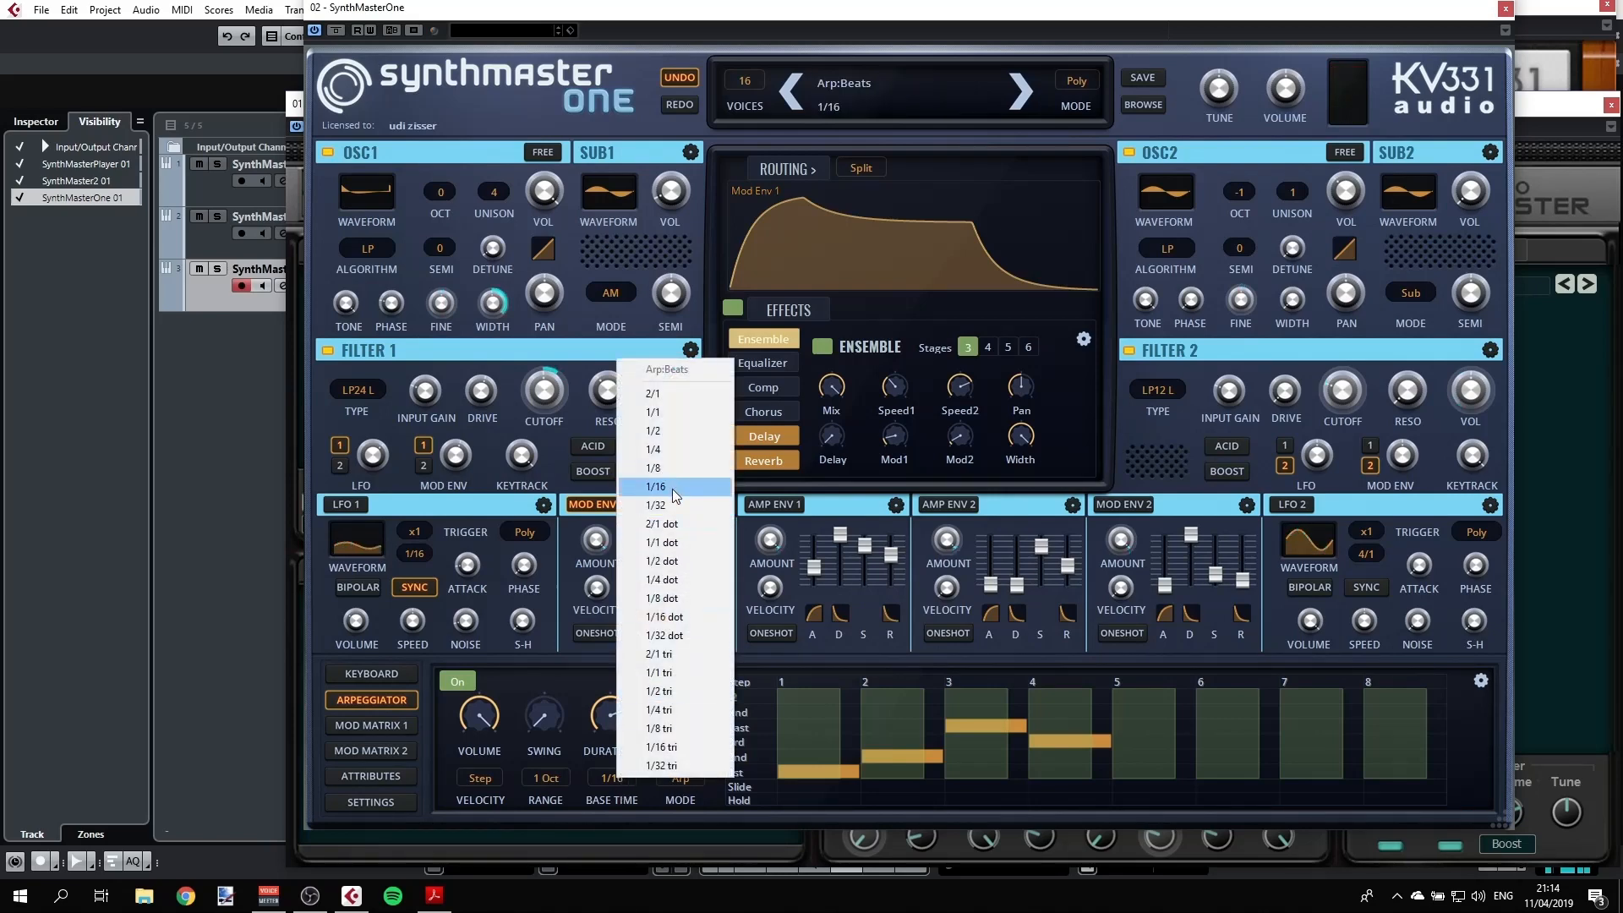
{"action": "left_click", "coordinate": [673, 465]}
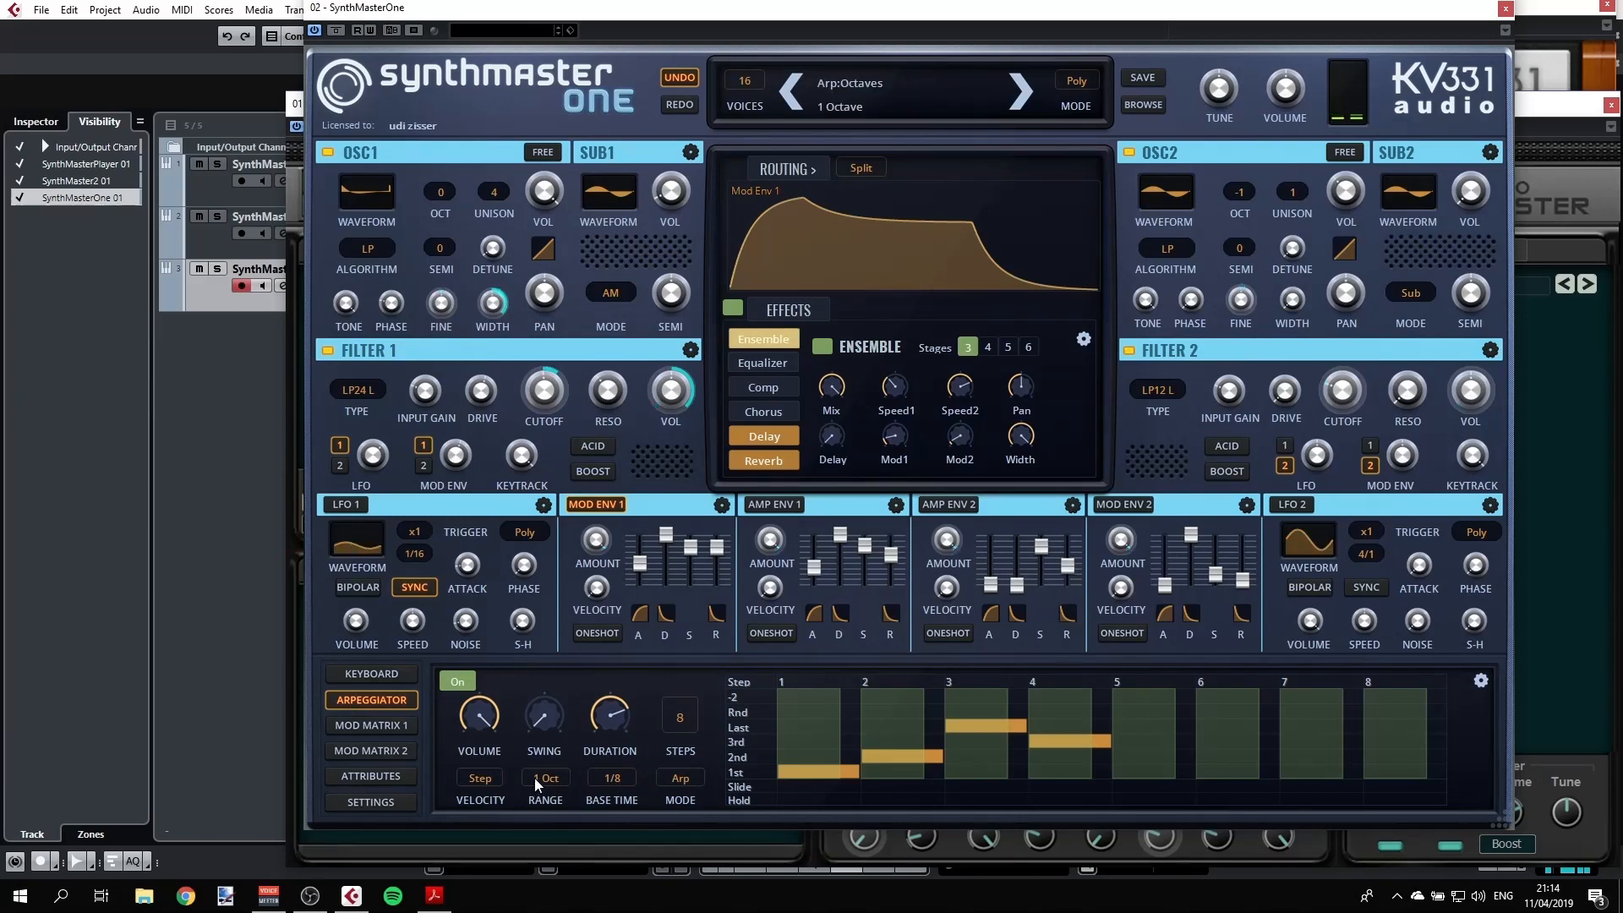
{"action": "left_click_drag", "start_coordinate": [546, 718], "coordinate": [546, 681]}
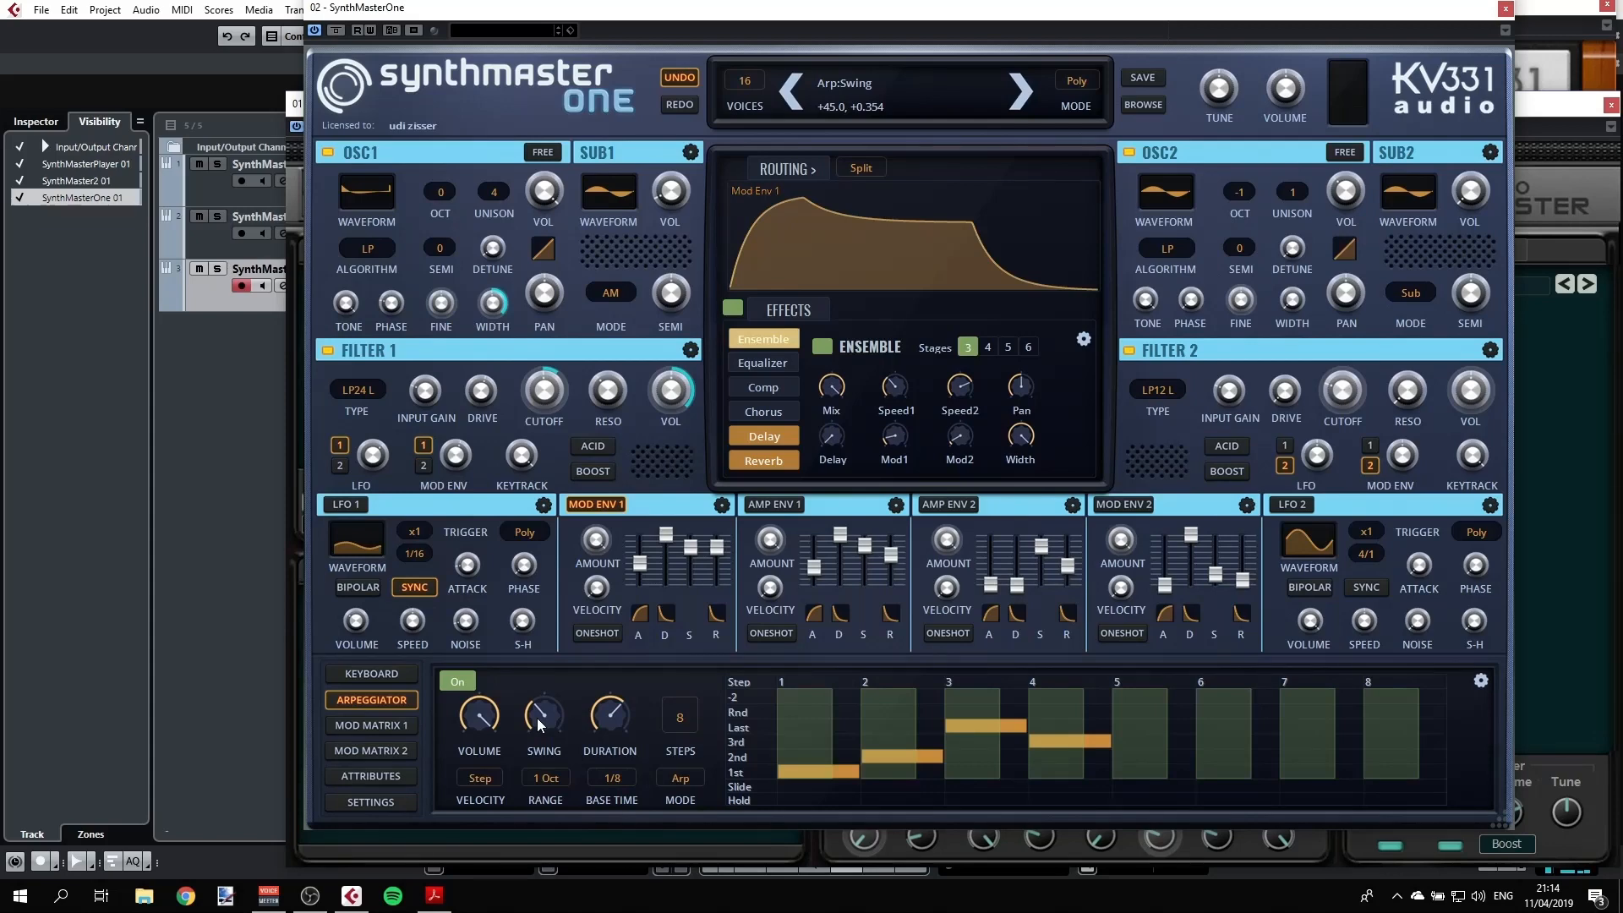
{"action": "left_click_drag", "start_coordinate": [536, 718], "coordinate": [531, 668]}
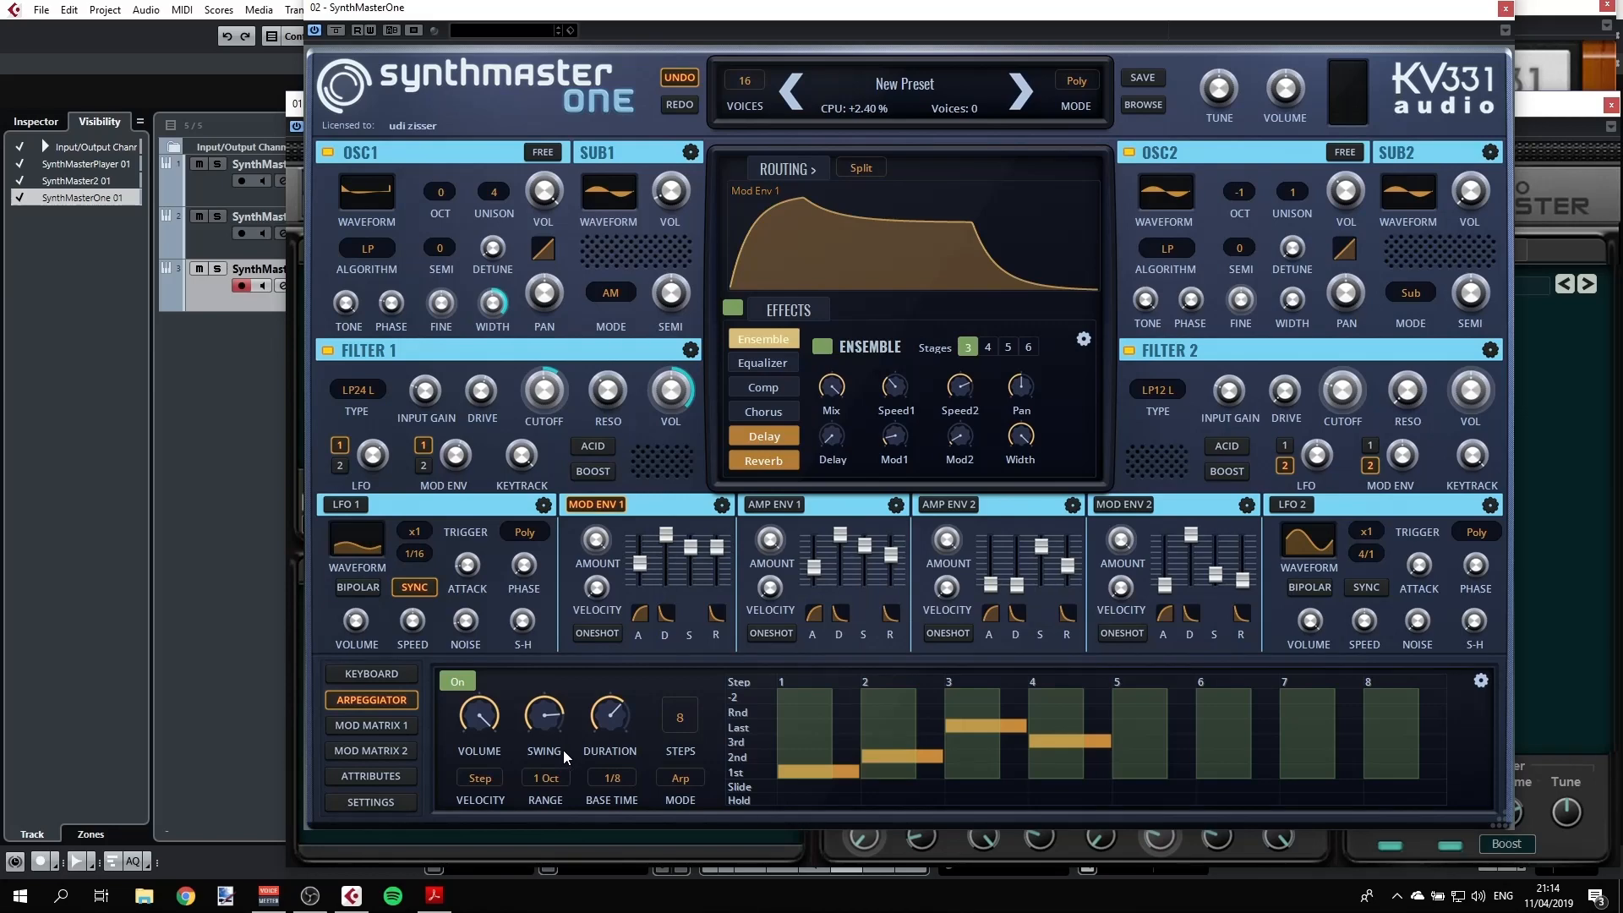
{"action": "mouse_move", "coordinate": [599, 733]}
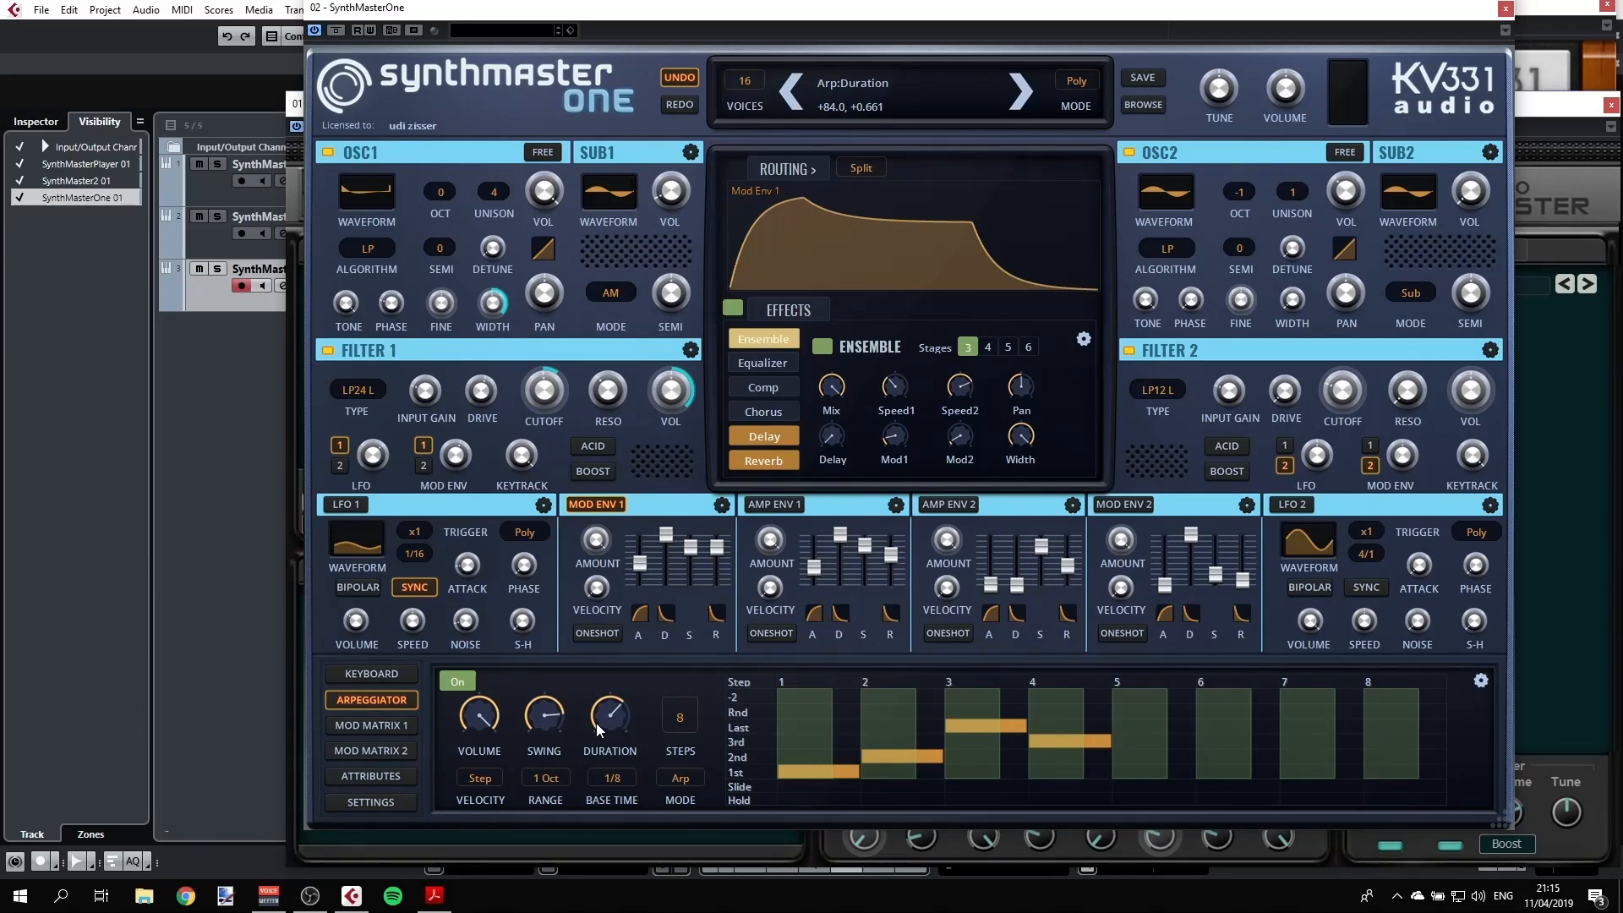
Open the preset browser and audition the Chords presets KEY Neon Shine and LED Play Techno
{"action": "left_click", "coordinate": [1153, 105]}
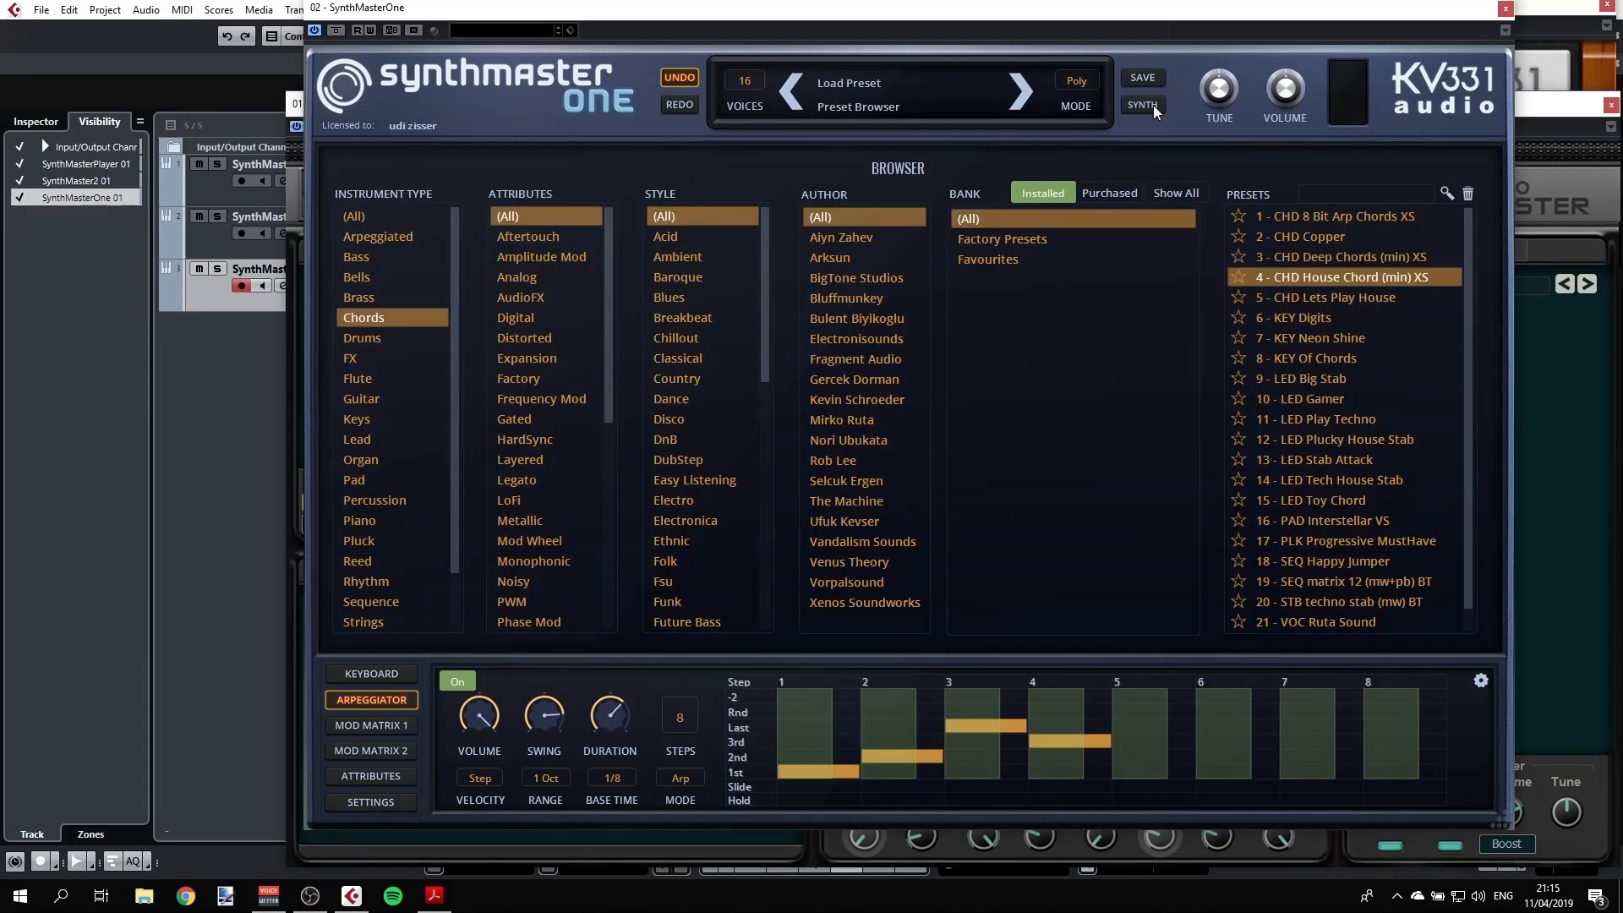
{"action": "left_click", "coordinate": [1337, 340]}
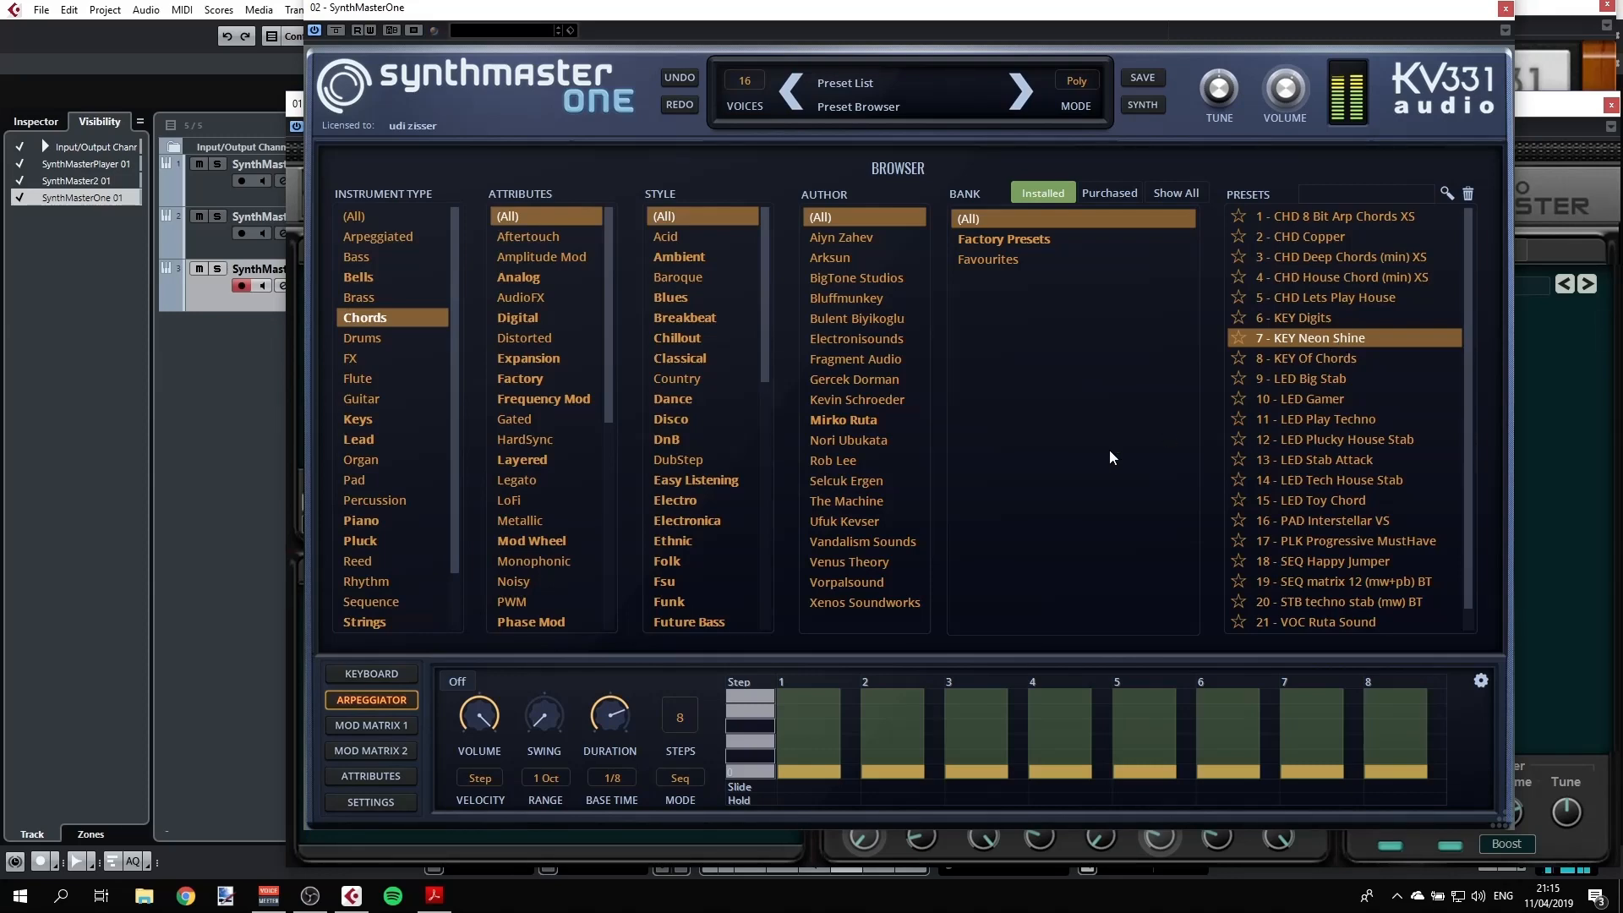
{"action": "left_click", "coordinate": [1339, 419]}
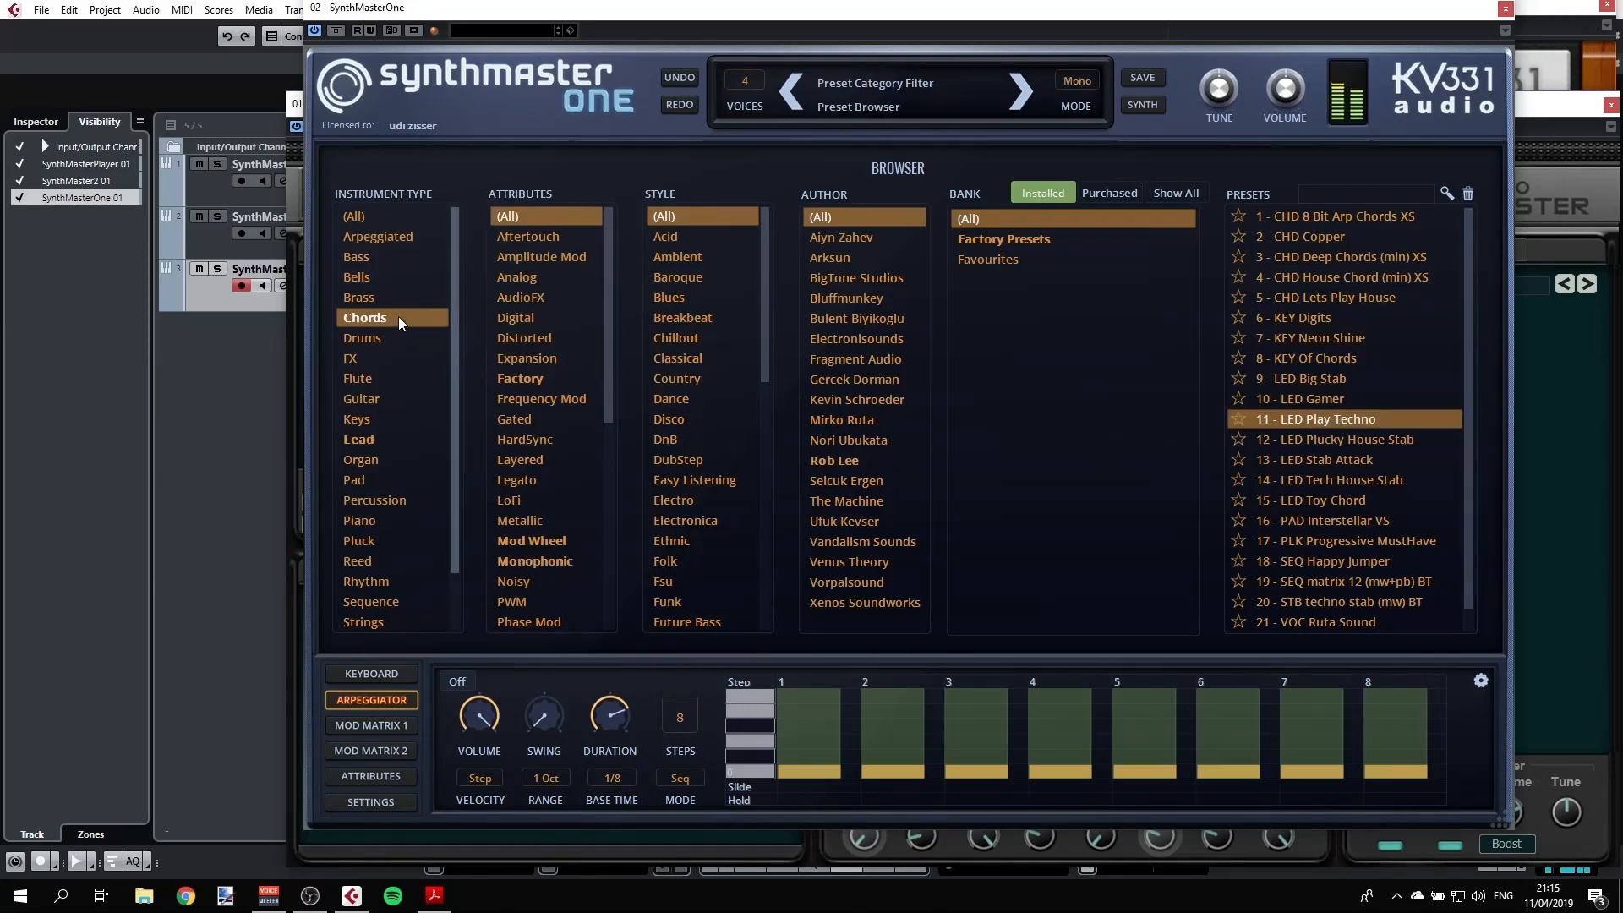
Filter the presets to Arpeggiated and audition ARP Docking Bassline KS, ARP hesitant bell noise and ARP jumper
{"action": "left_click", "coordinate": [384, 238]}
{"action": "left_click", "coordinate": [1293, 600]}
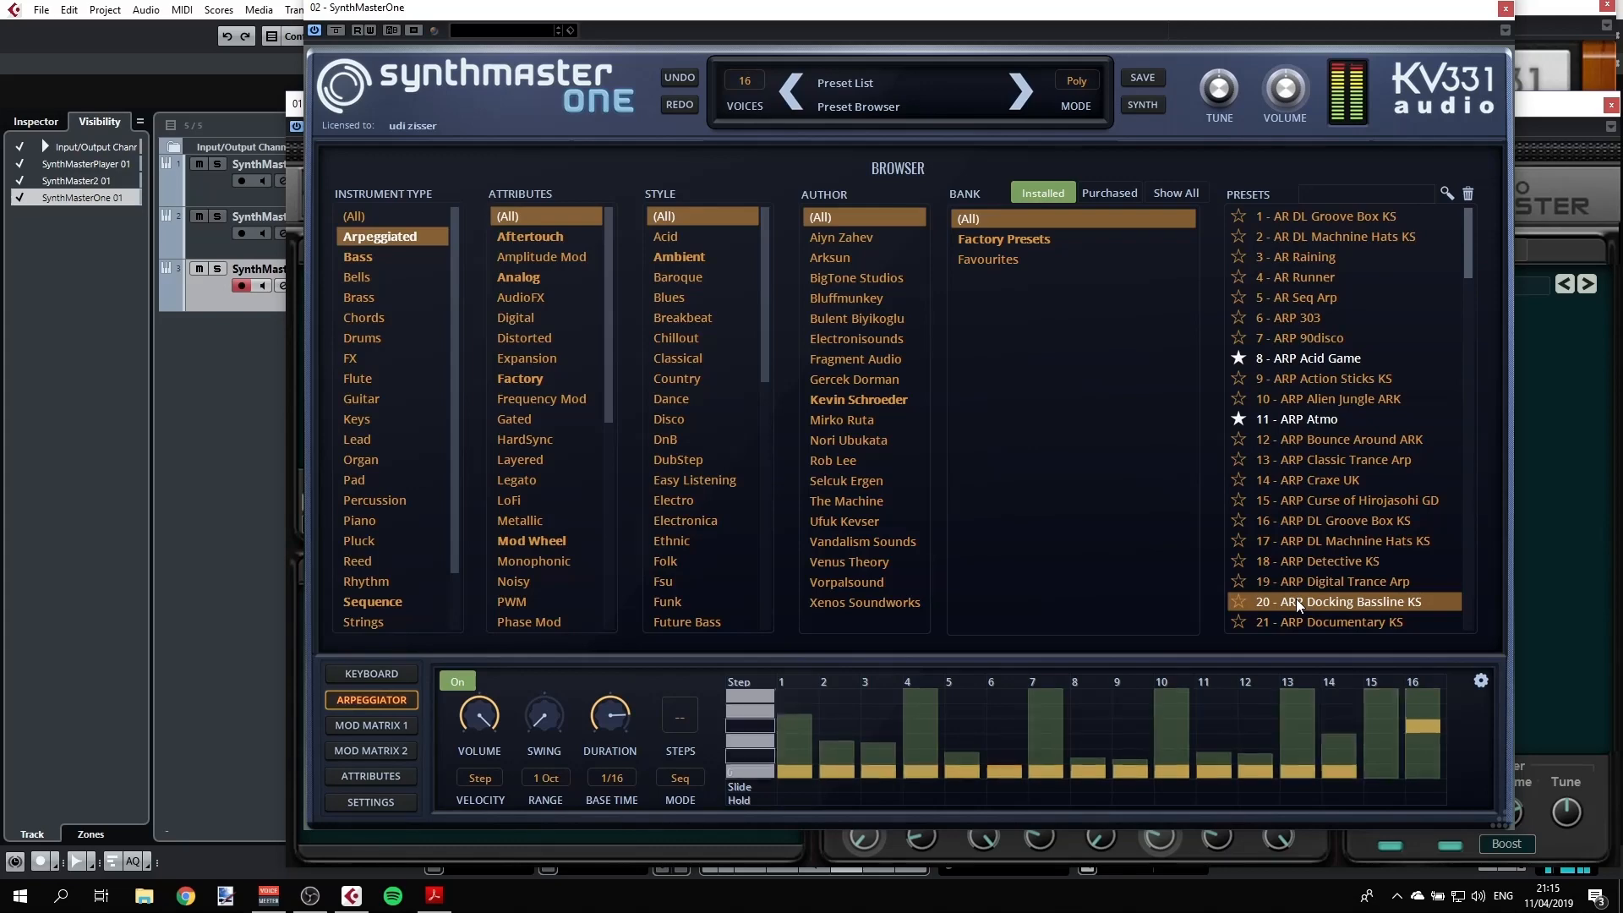
{"action": "scroll", "coordinate": [1301, 550], "scroll_direction": "down", "scroll_amount": 10}
{"action": "left_click", "coordinate": [1307, 501]}
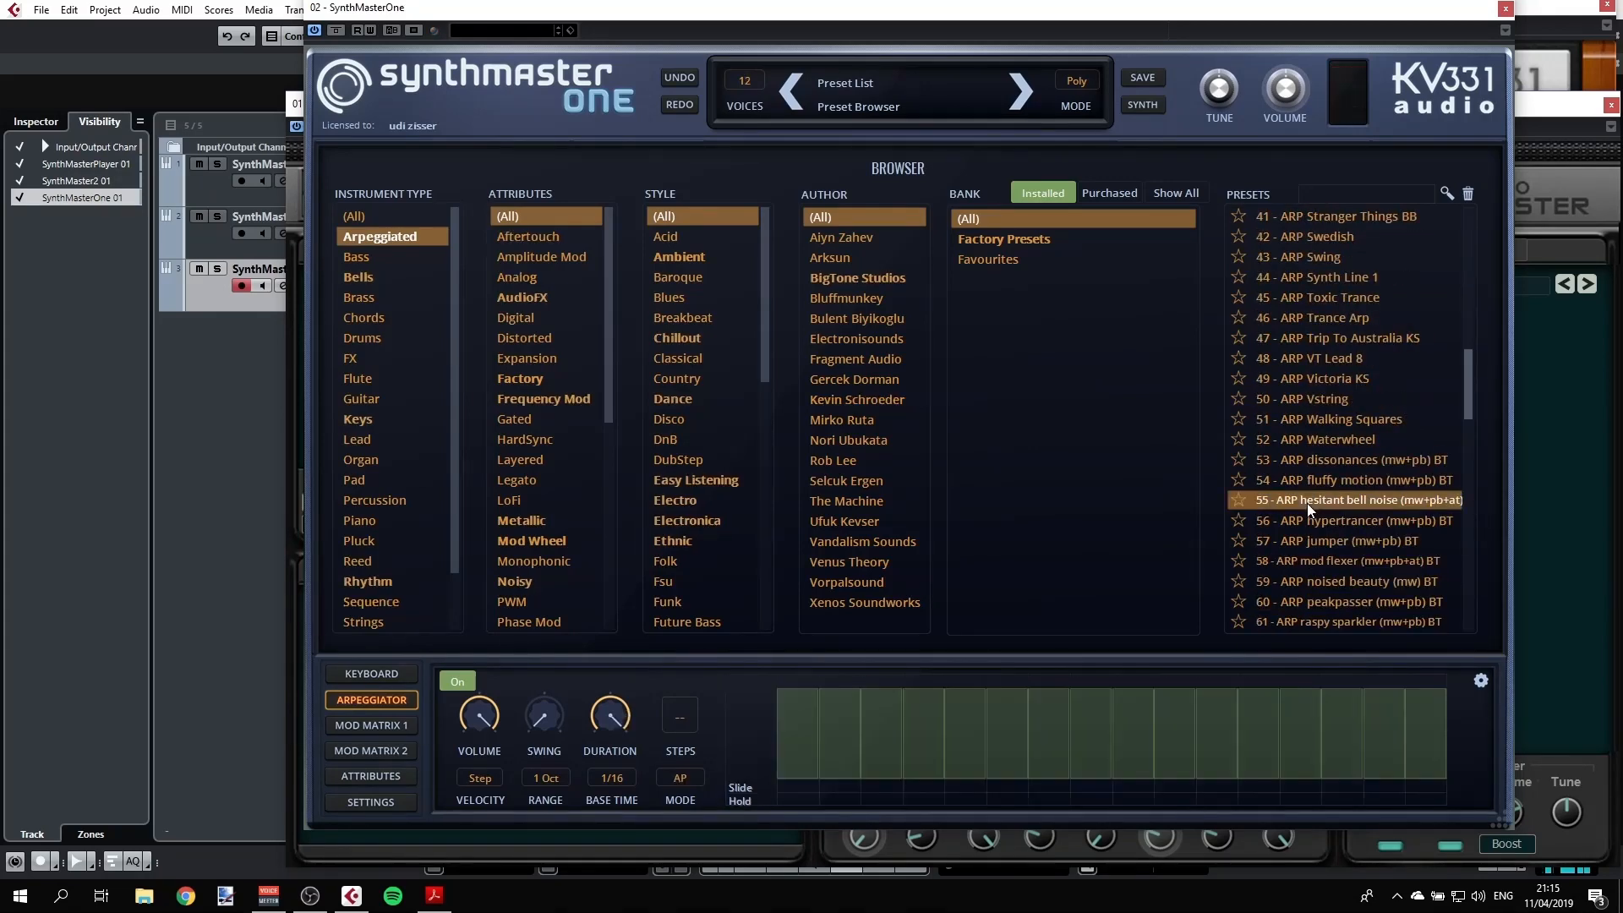
{"action": "left_click", "coordinate": [1317, 540]}
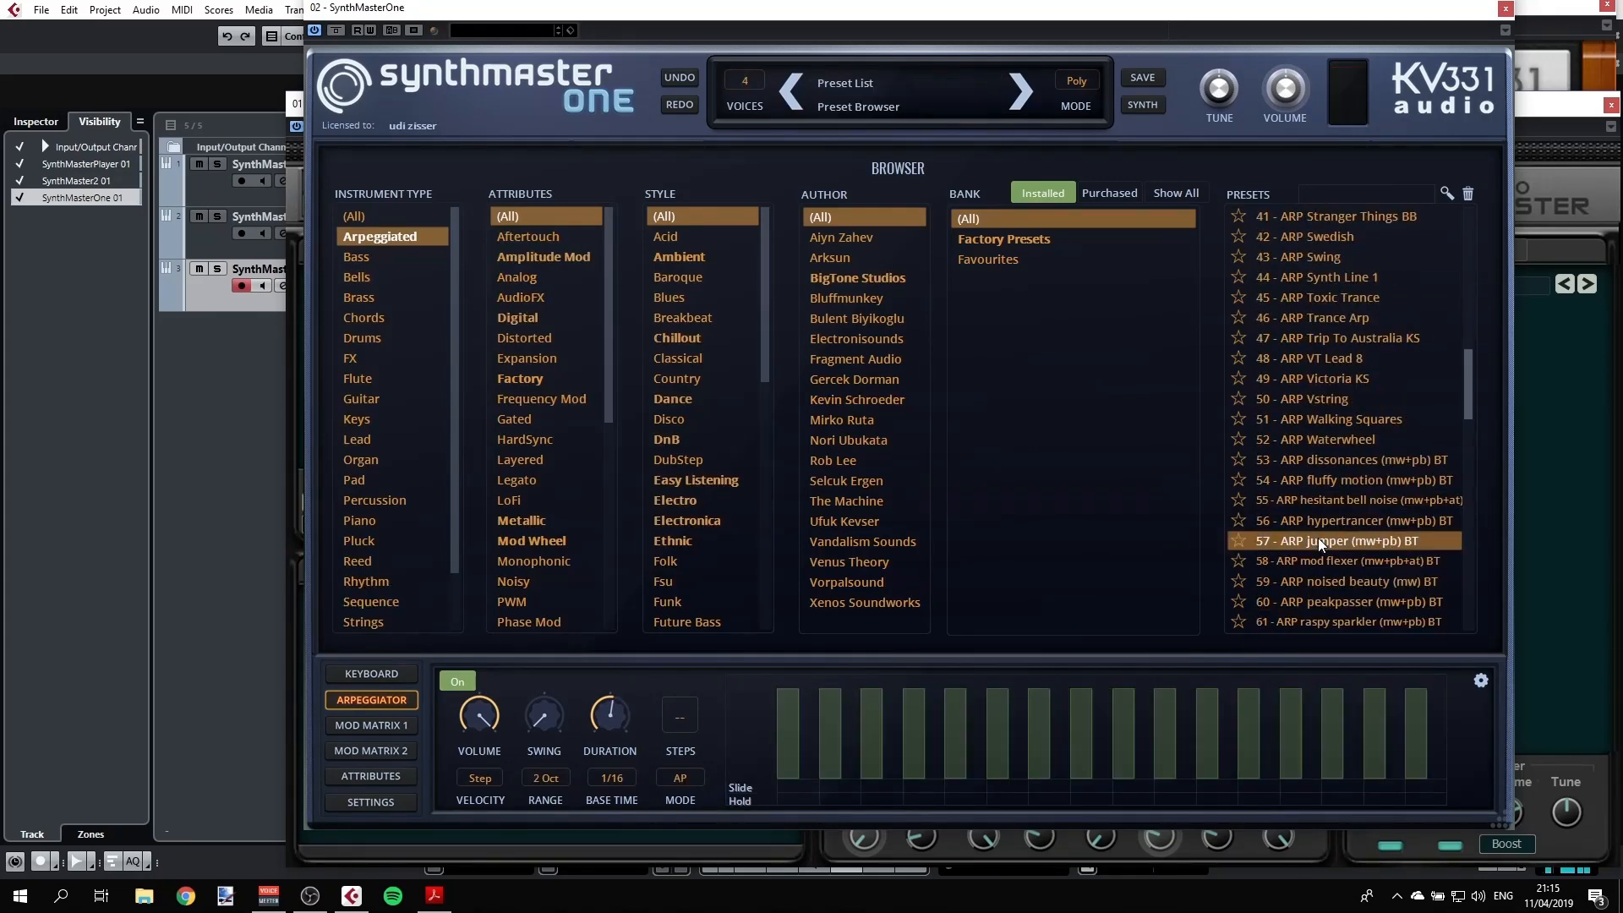
Audition DR Shake It ARK, KEY Big Synth, SEQ Dream Axis and SEQ Trance Lines from the Arpeggiated presets
{"action": "scroll", "coordinate": [1319, 538], "scroll_direction": "down", "scroll_amount": 5}
{"action": "left_click", "coordinate": [1318, 539]}
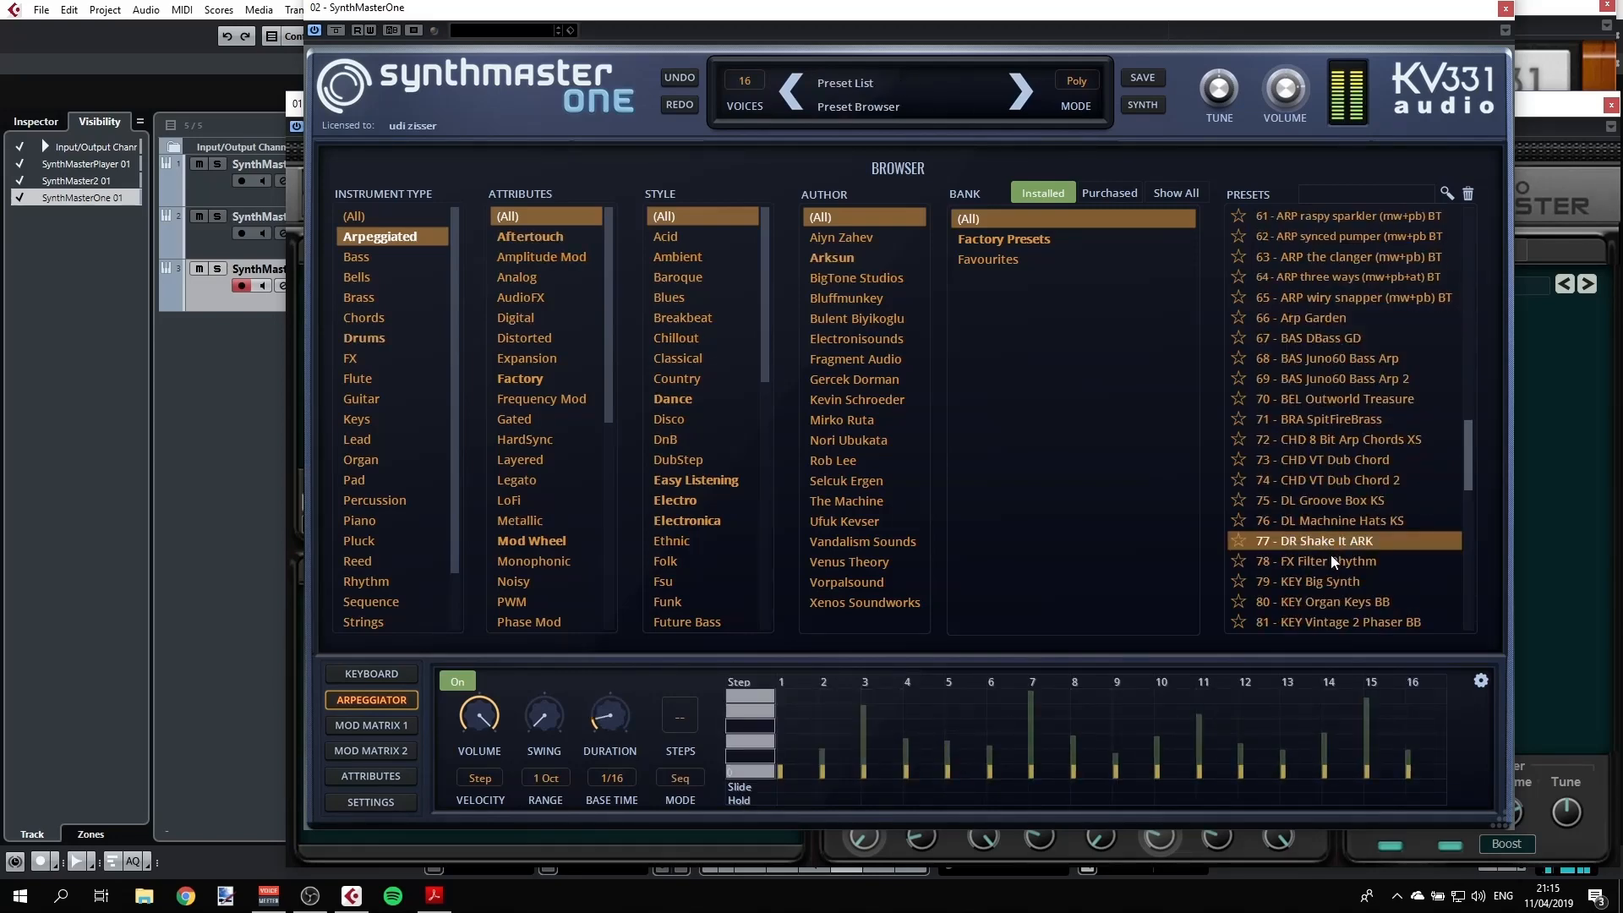
{"action": "left_click", "coordinate": [1326, 580]}
{"action": "scroll", "coordinate": [1327, 578], "scroll_direction": "down", "scroll_amount": 5}
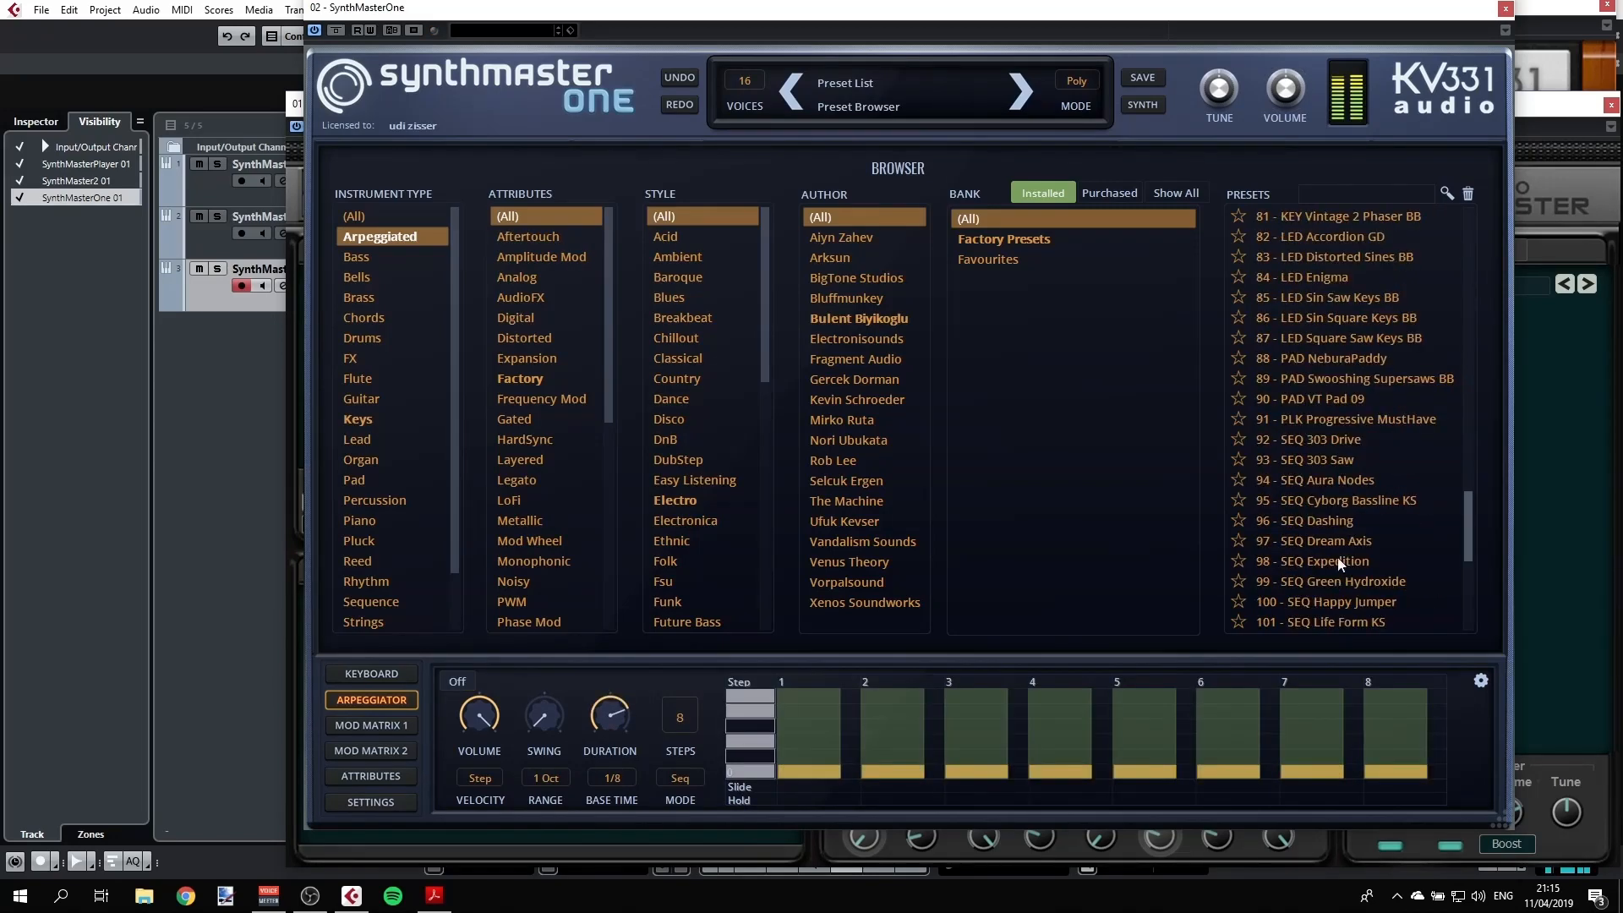
{"action": "left_click", "coordinate": [1342, 539]}
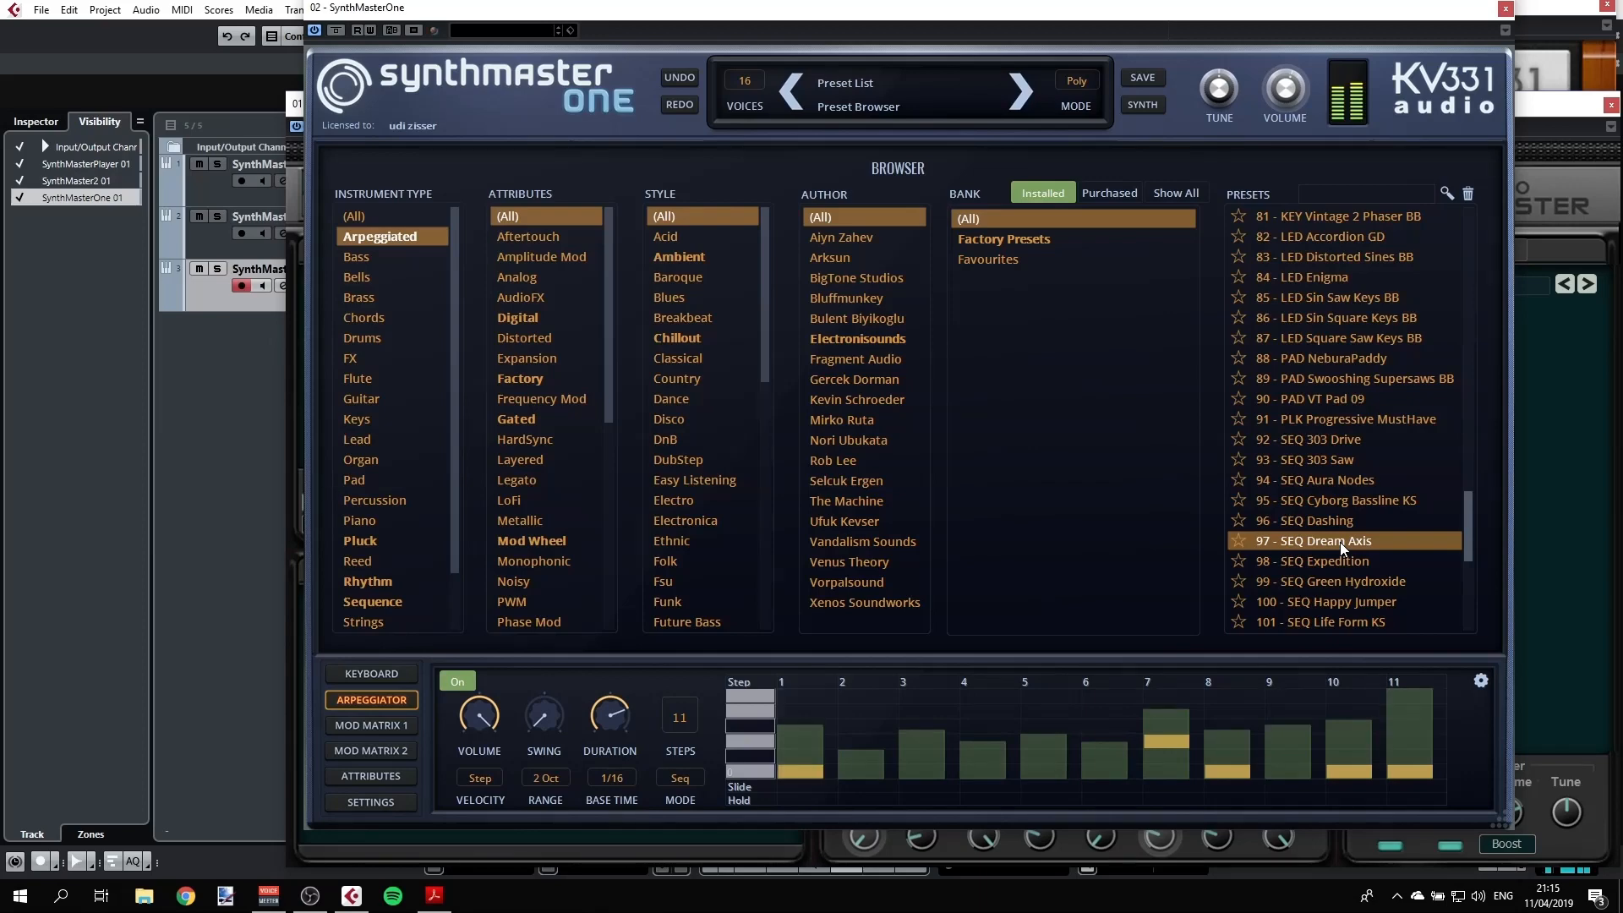
{"action": "scroll", "coordinate": [1344, 507], "scroll_direction": "down", "scroll_amount": 5}
{"action": "left_click", "coordinate": [1349, 459]}
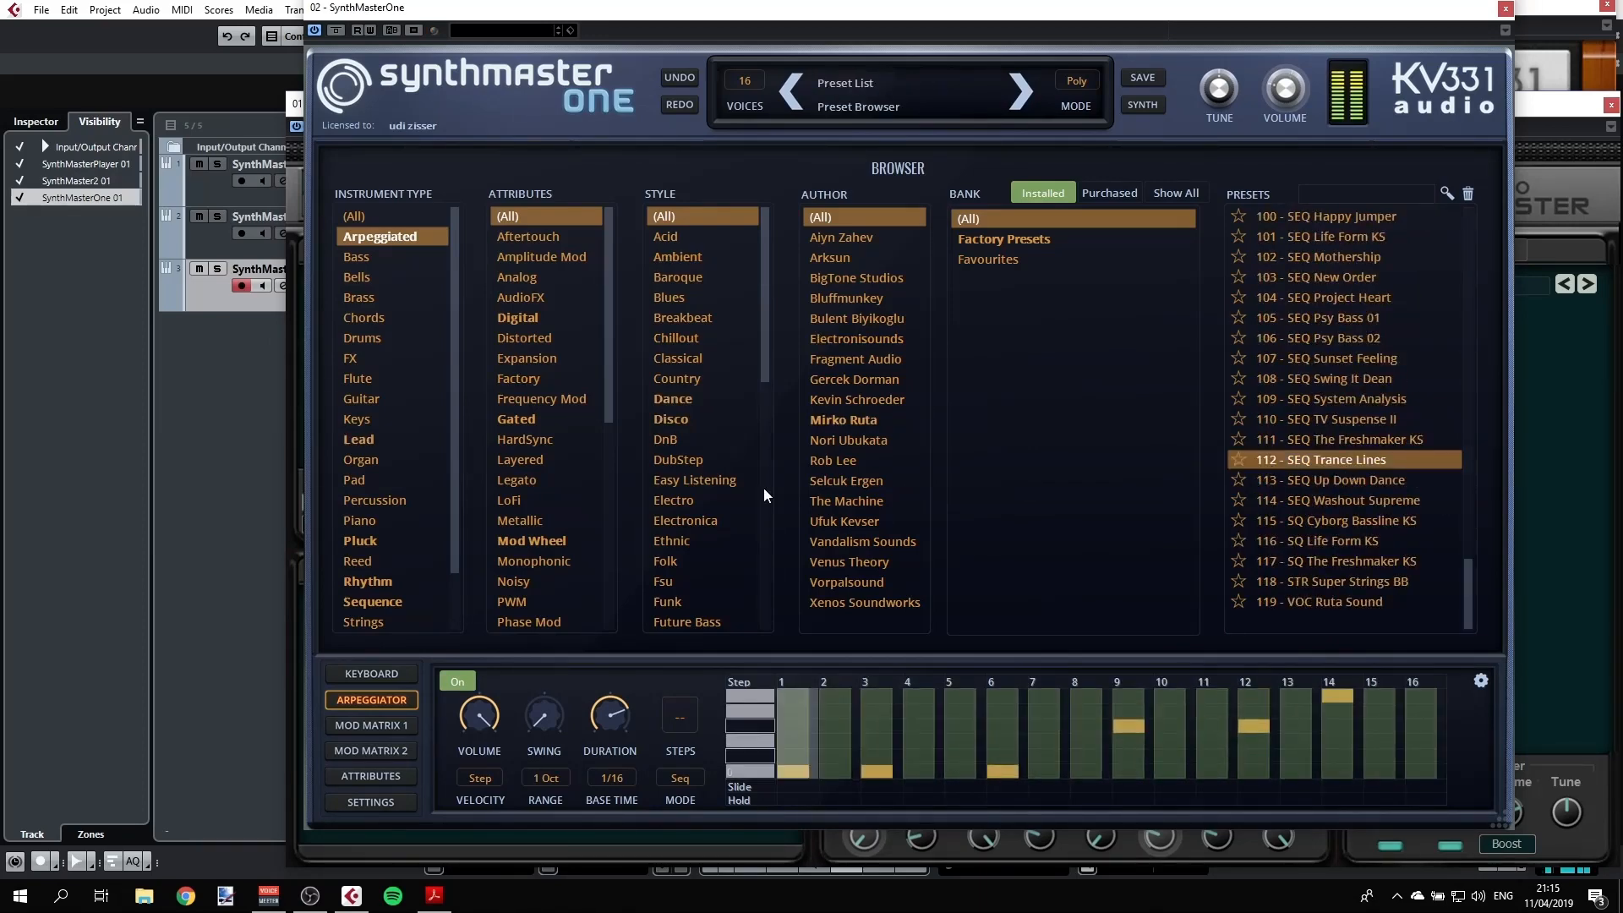
Filter to Pluck and audition CHD VT Dub Chord 2, ARP raspy sparkler, LED Dougs Delay Drencher, LED Ritmo and LED Saw Ballad
{"action": "left_click", "coordinate": [367, 540]}
{"action": "left_click", "coordinate": [1339, 418]}
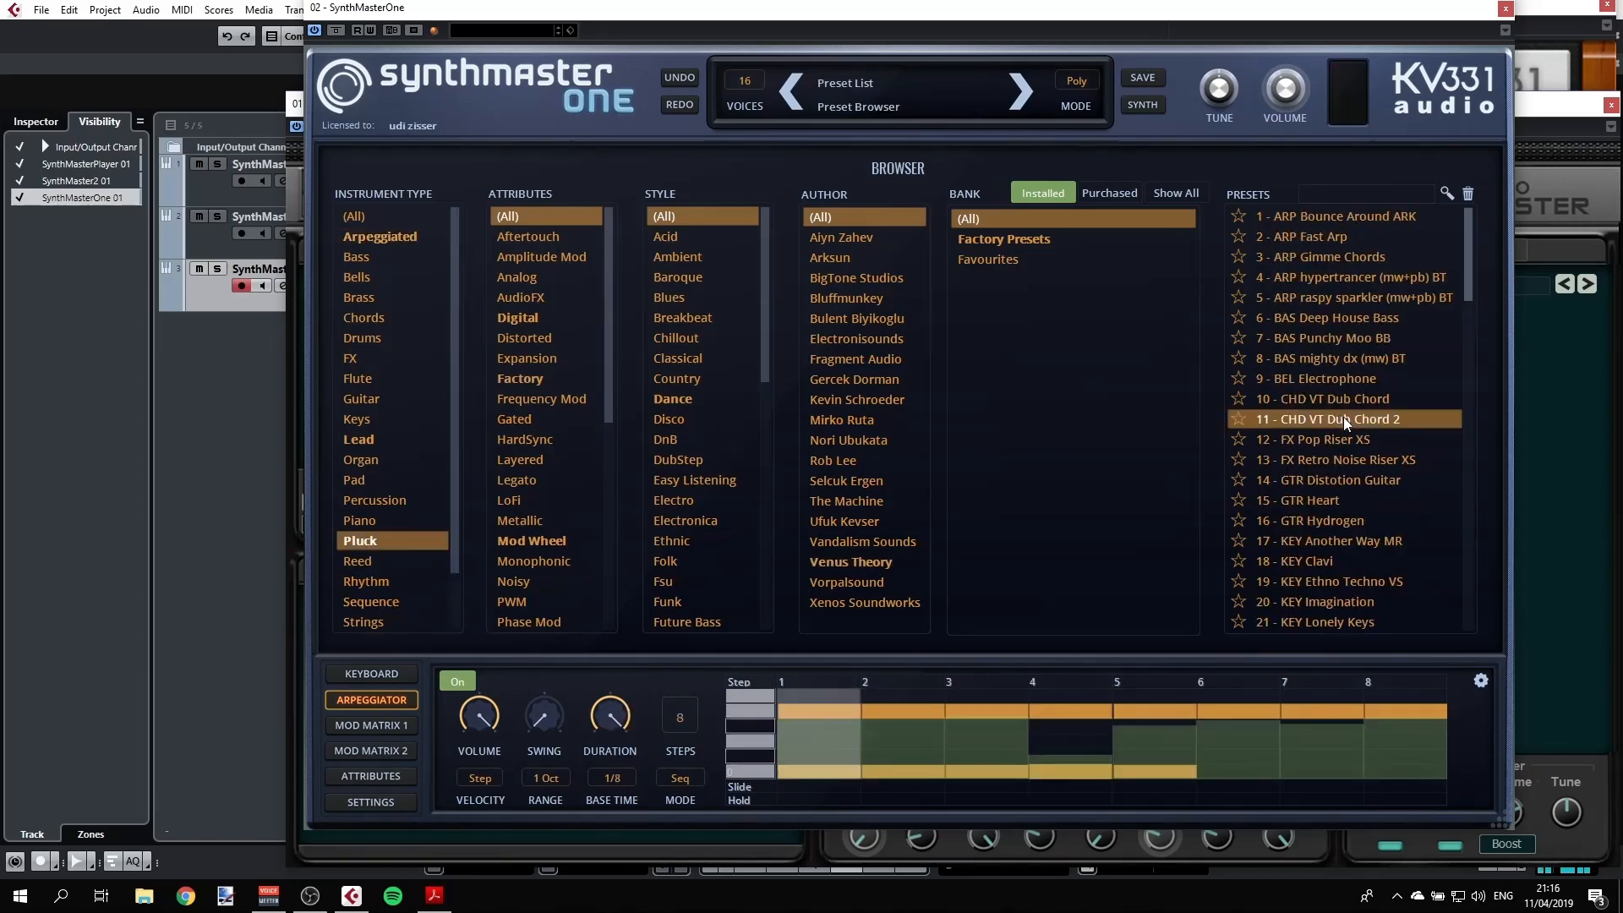
{"action": "left_click", "coordinate": [1337, 303]}
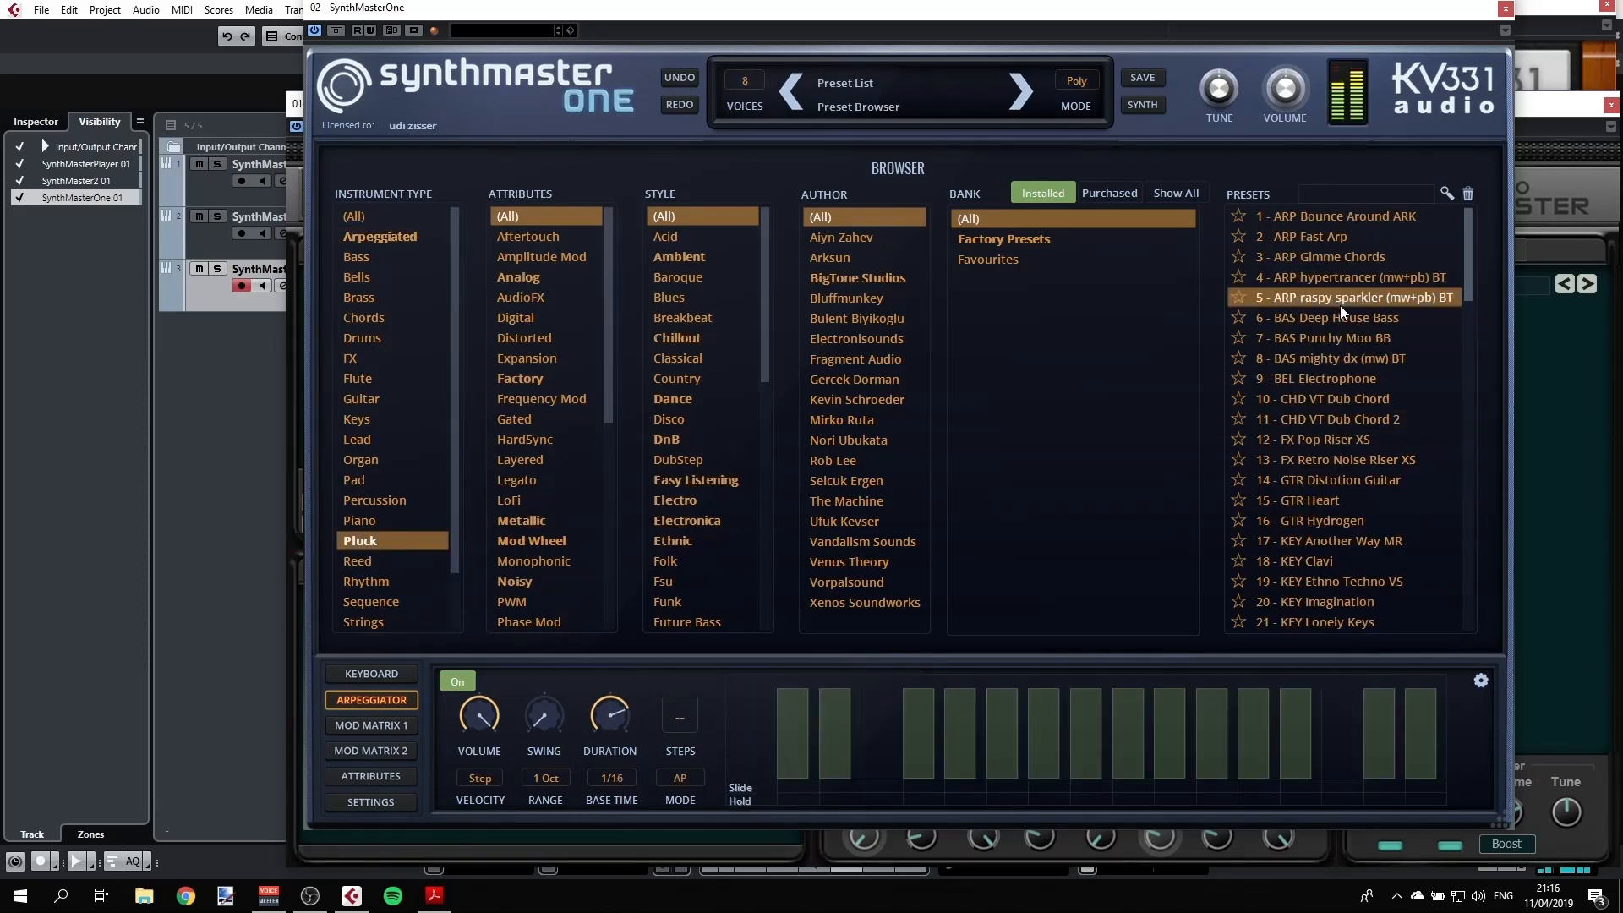
{"action": "scroll", "coordinate": [1322, 458], "scroll_direction": "down", "scroll_amount": 5}
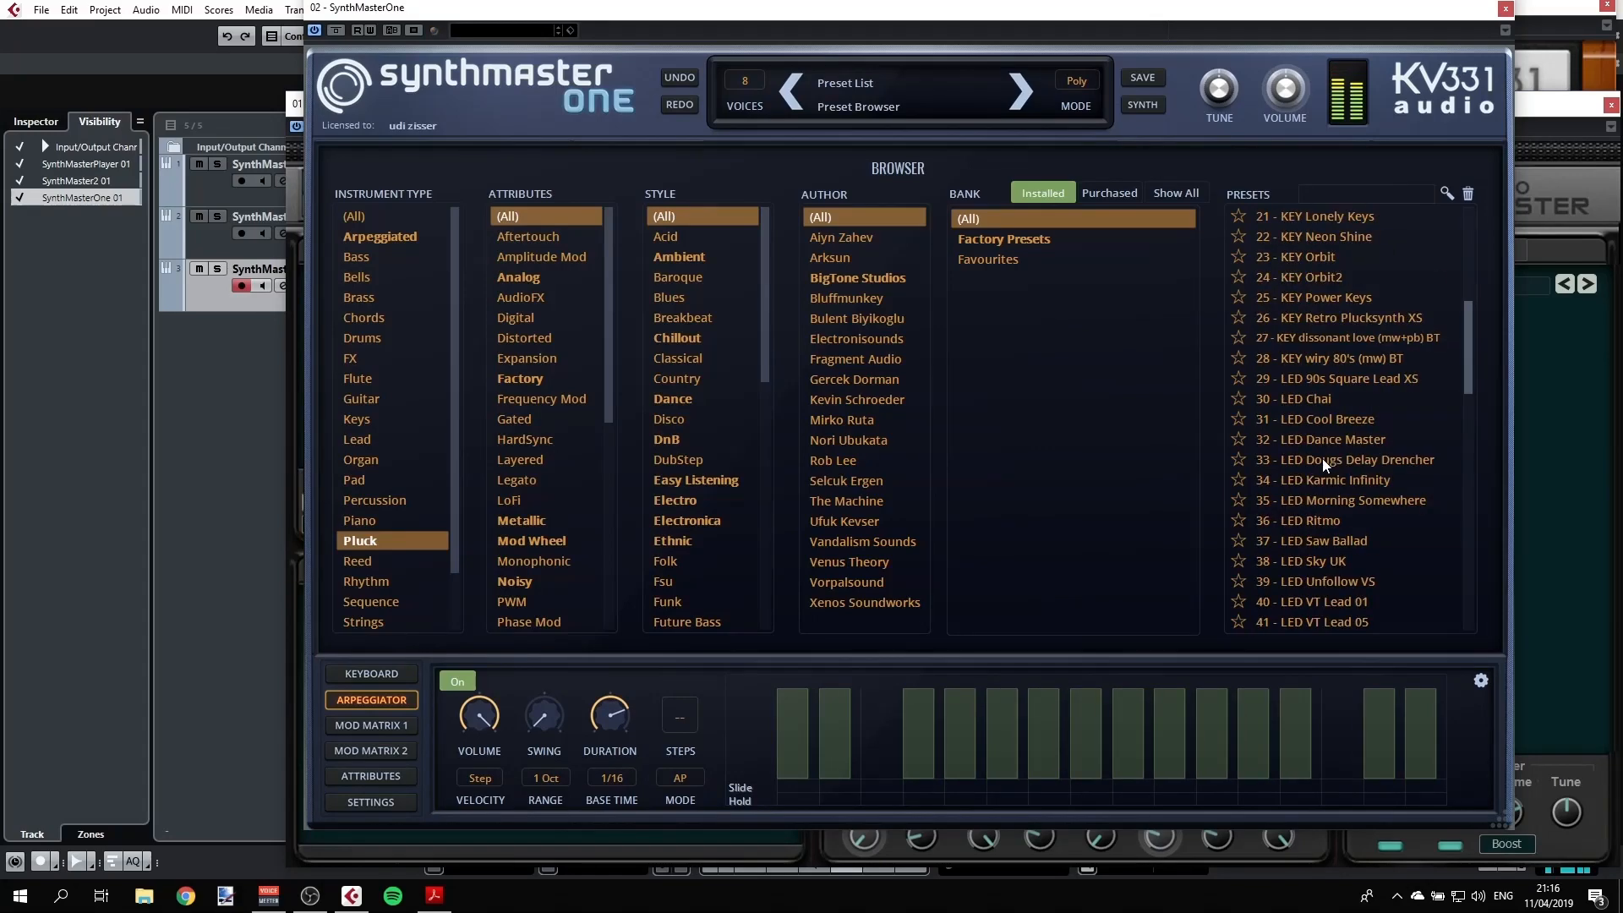
{"action": "left_click", "coordinate": [1322, 458]}
{"action": "left_click", "coordinate": [1318, 521]}
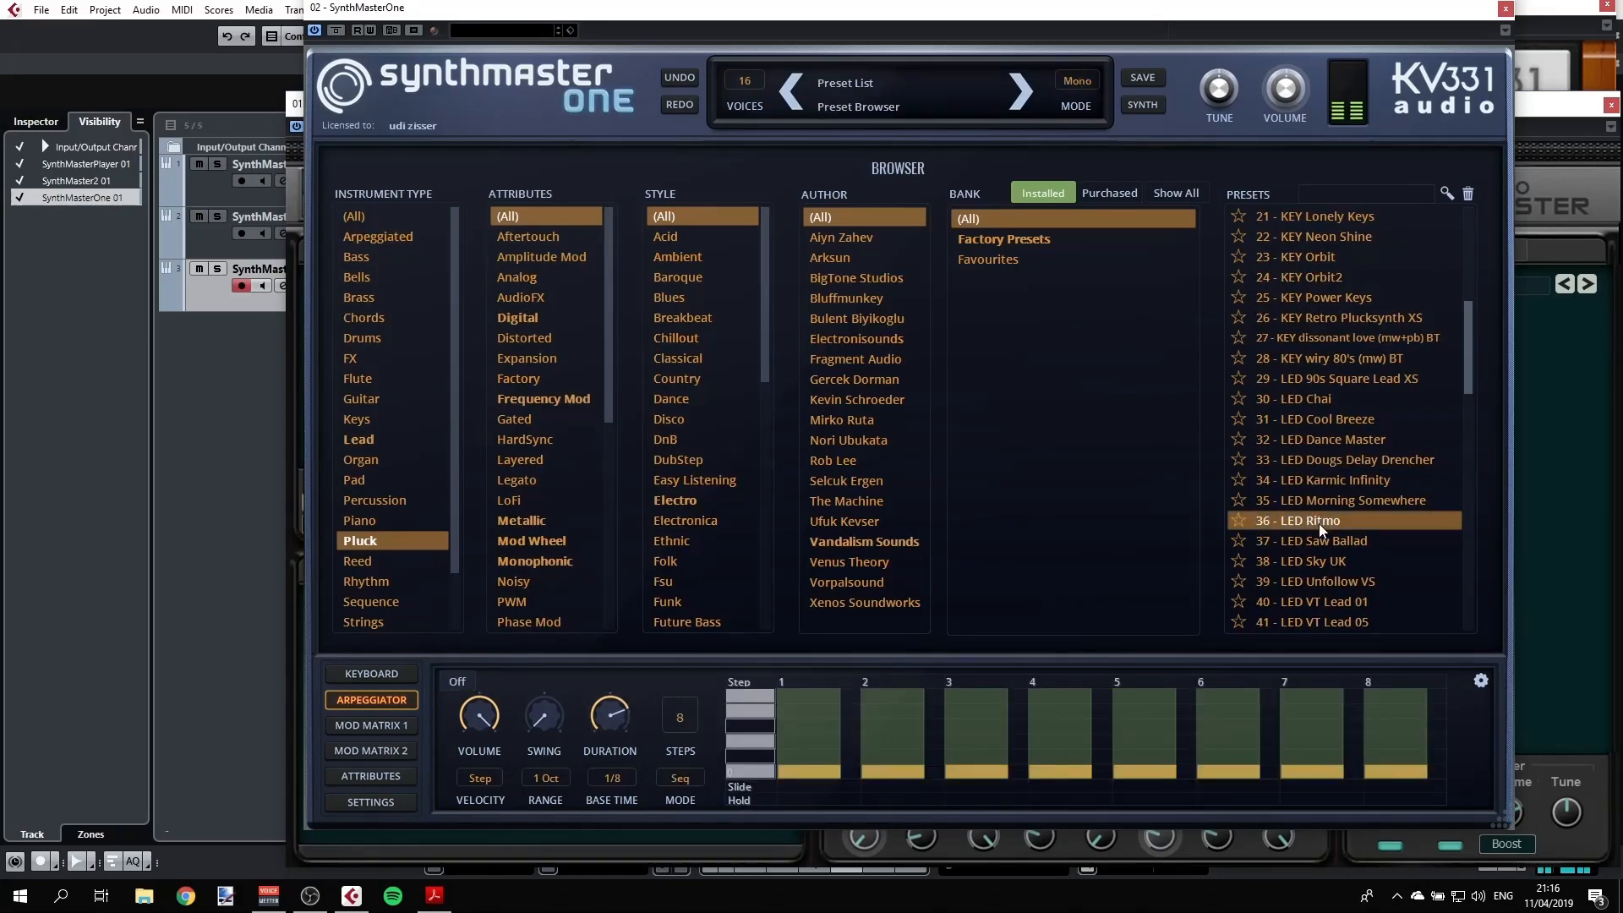
{"action": "left_click", "coordinate": [1316, 540]}
Audition PLK Metal, PLK Another UK, PLK Godcore TM and SEQ Sunglasses from the Pluck presets
{"action": "scroll", "coordinate": [1322, 548], "scroll_direction": "down", "scroll_amount": 8}
{"action": "left_click", "coordinate": [1316, 541]}
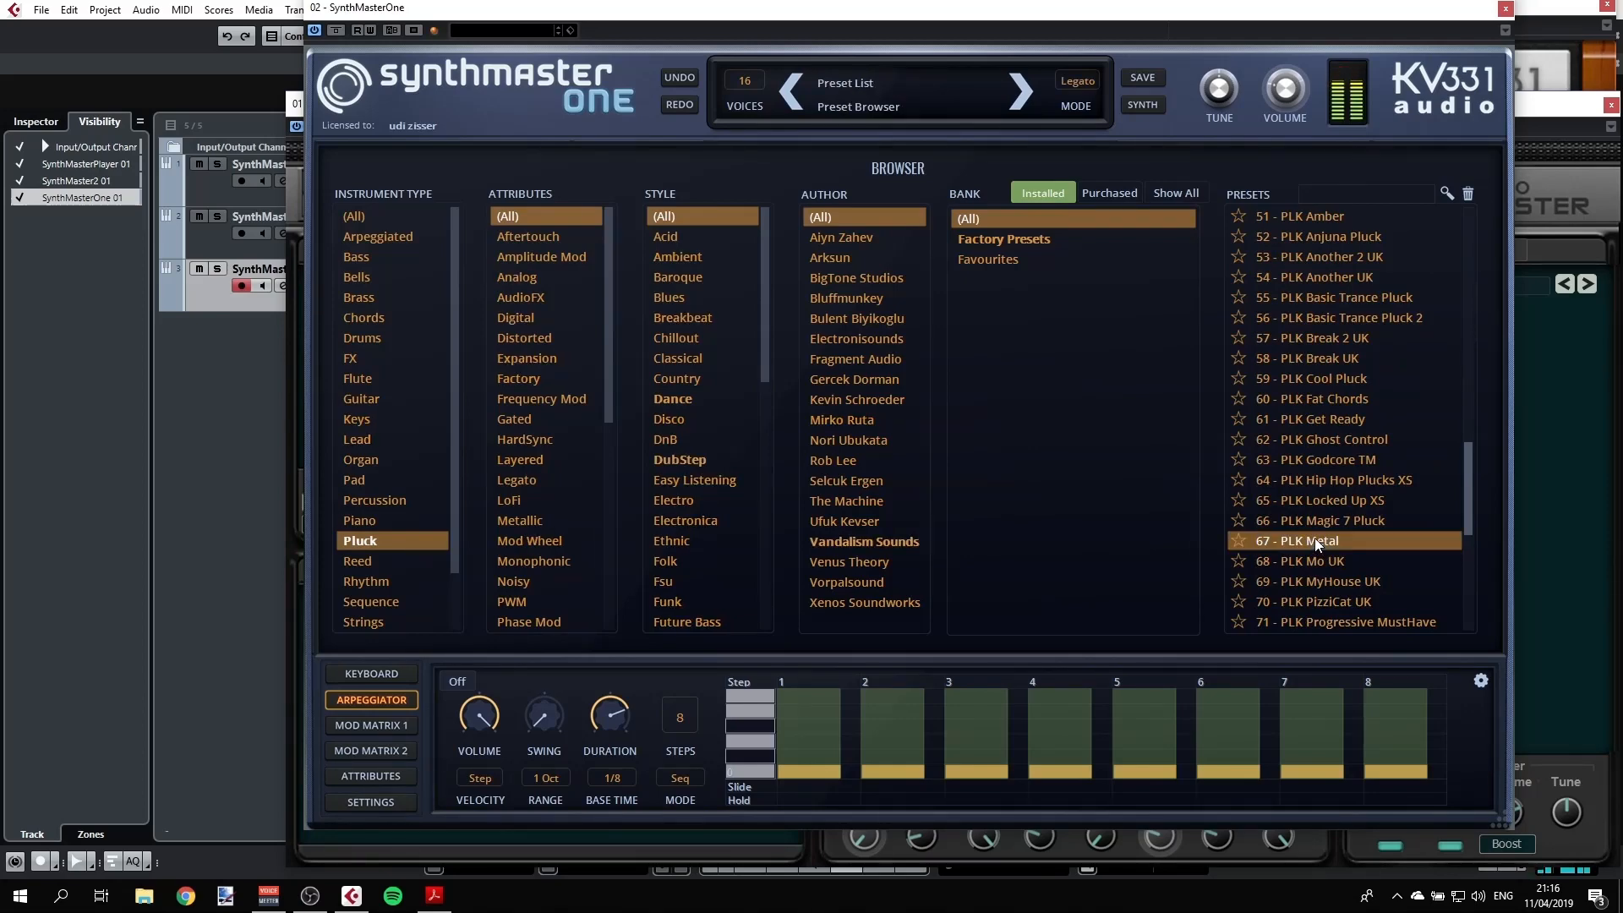
{"action": "left_click", "coordinate": [1327, 278]}
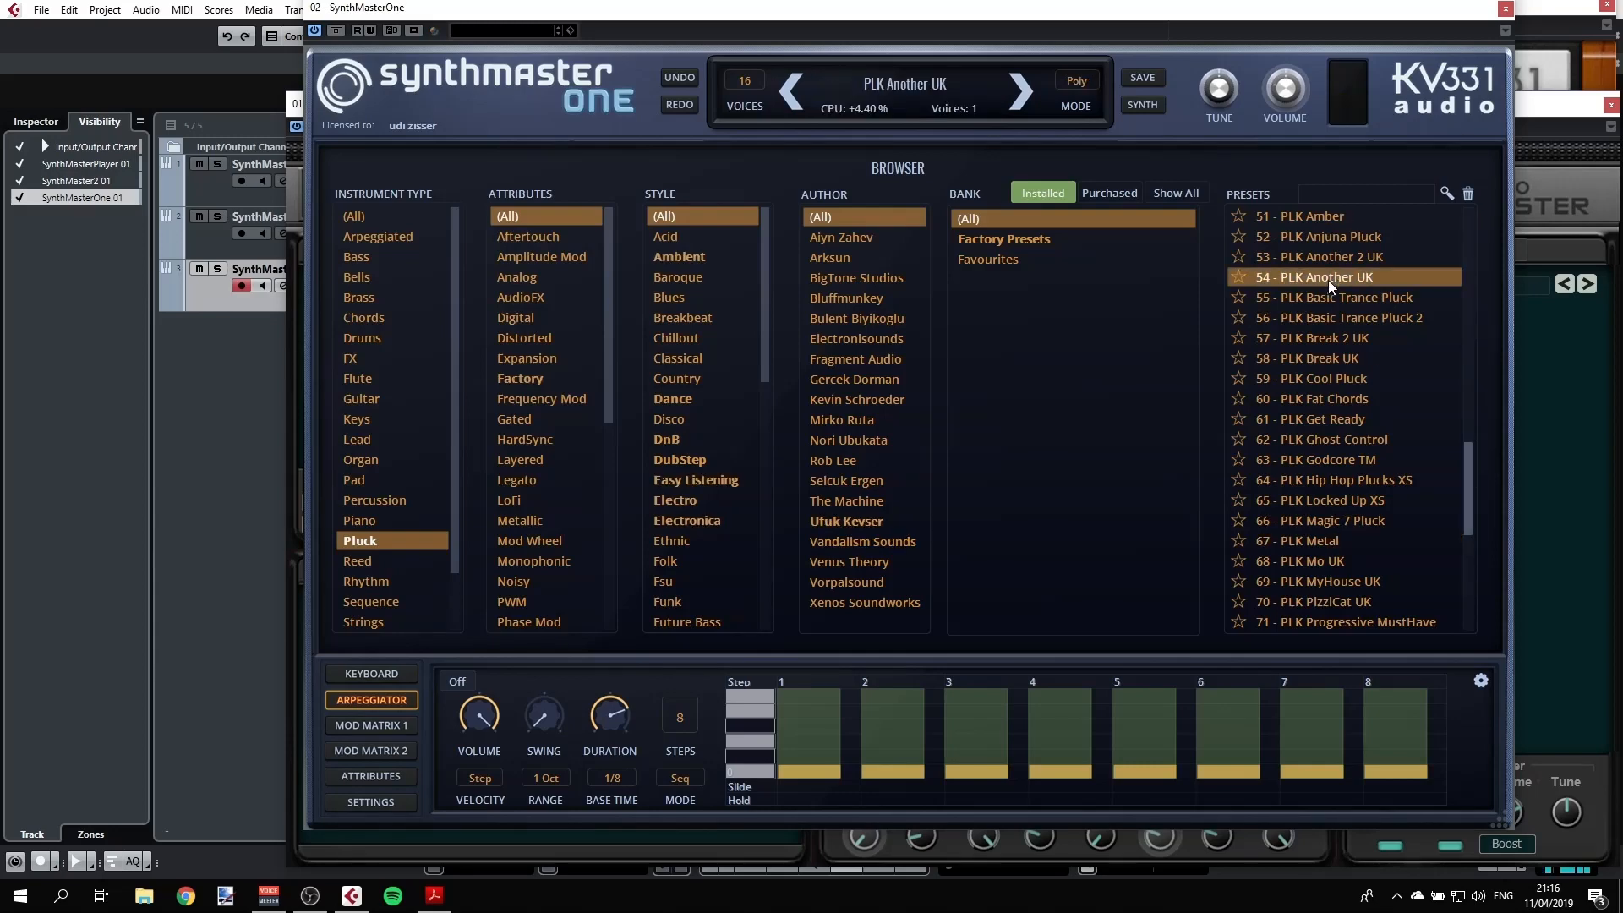
{"action": "left_click", "coordinate": [1293, 459]}
{"action": "scroll", "coordinate": [1290, 448], "scroll_direction": "down", "scroll_amount": 4}
{"action": "scroll", "coordinate": [1290, 448], "scroll_direction": "down", "scroll_amount": 4}
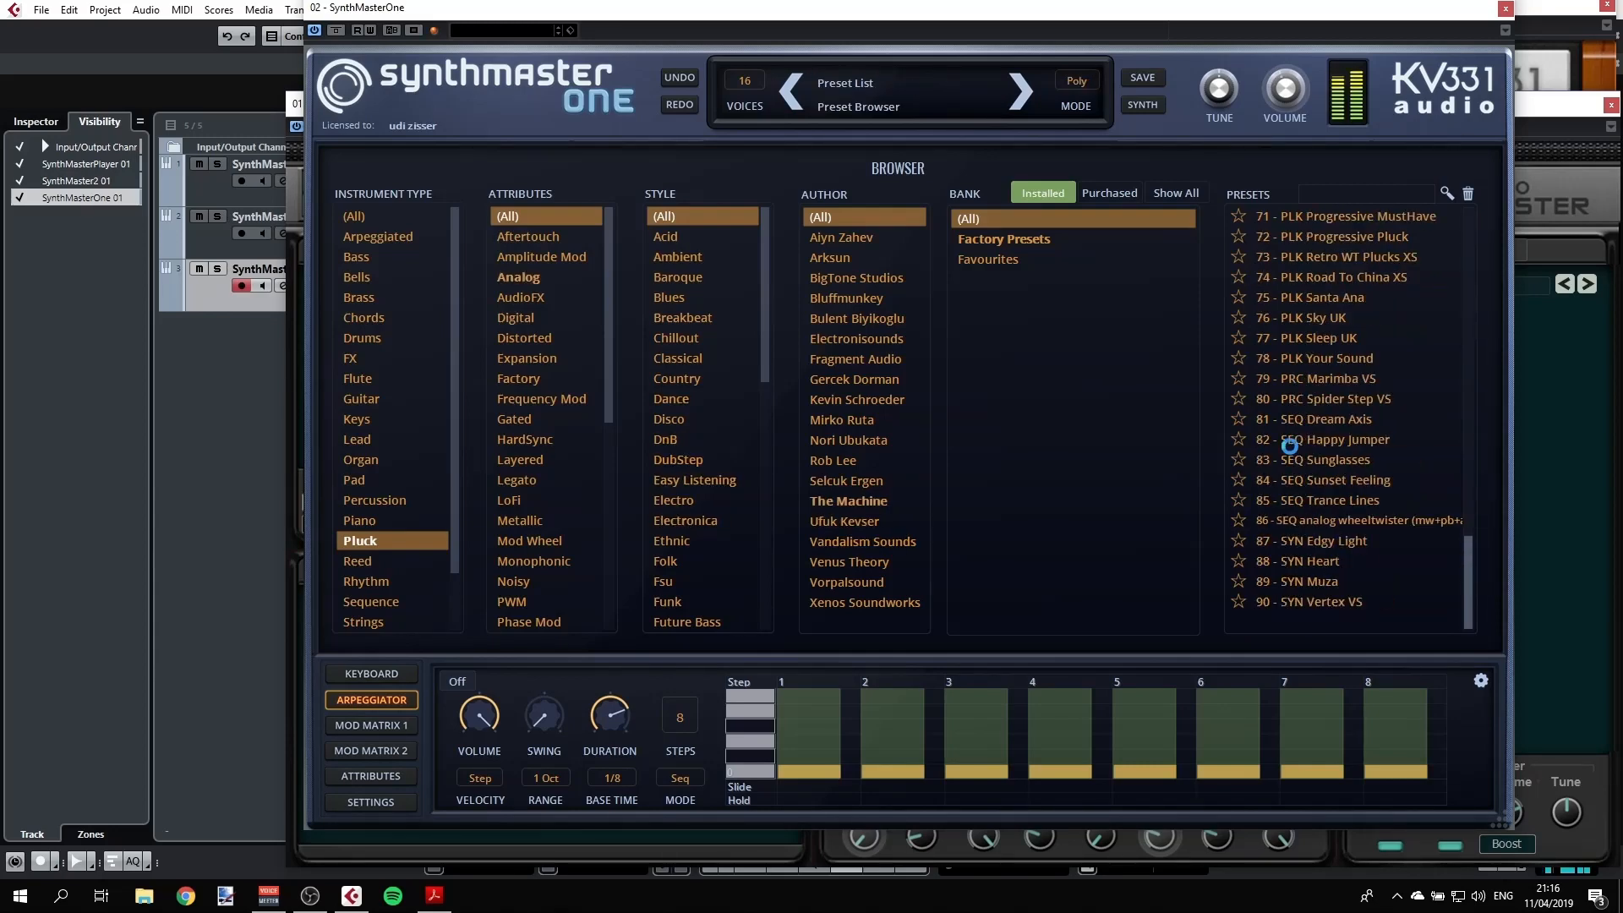
{"action": "left_click", "coordinate": [1290, 453]}
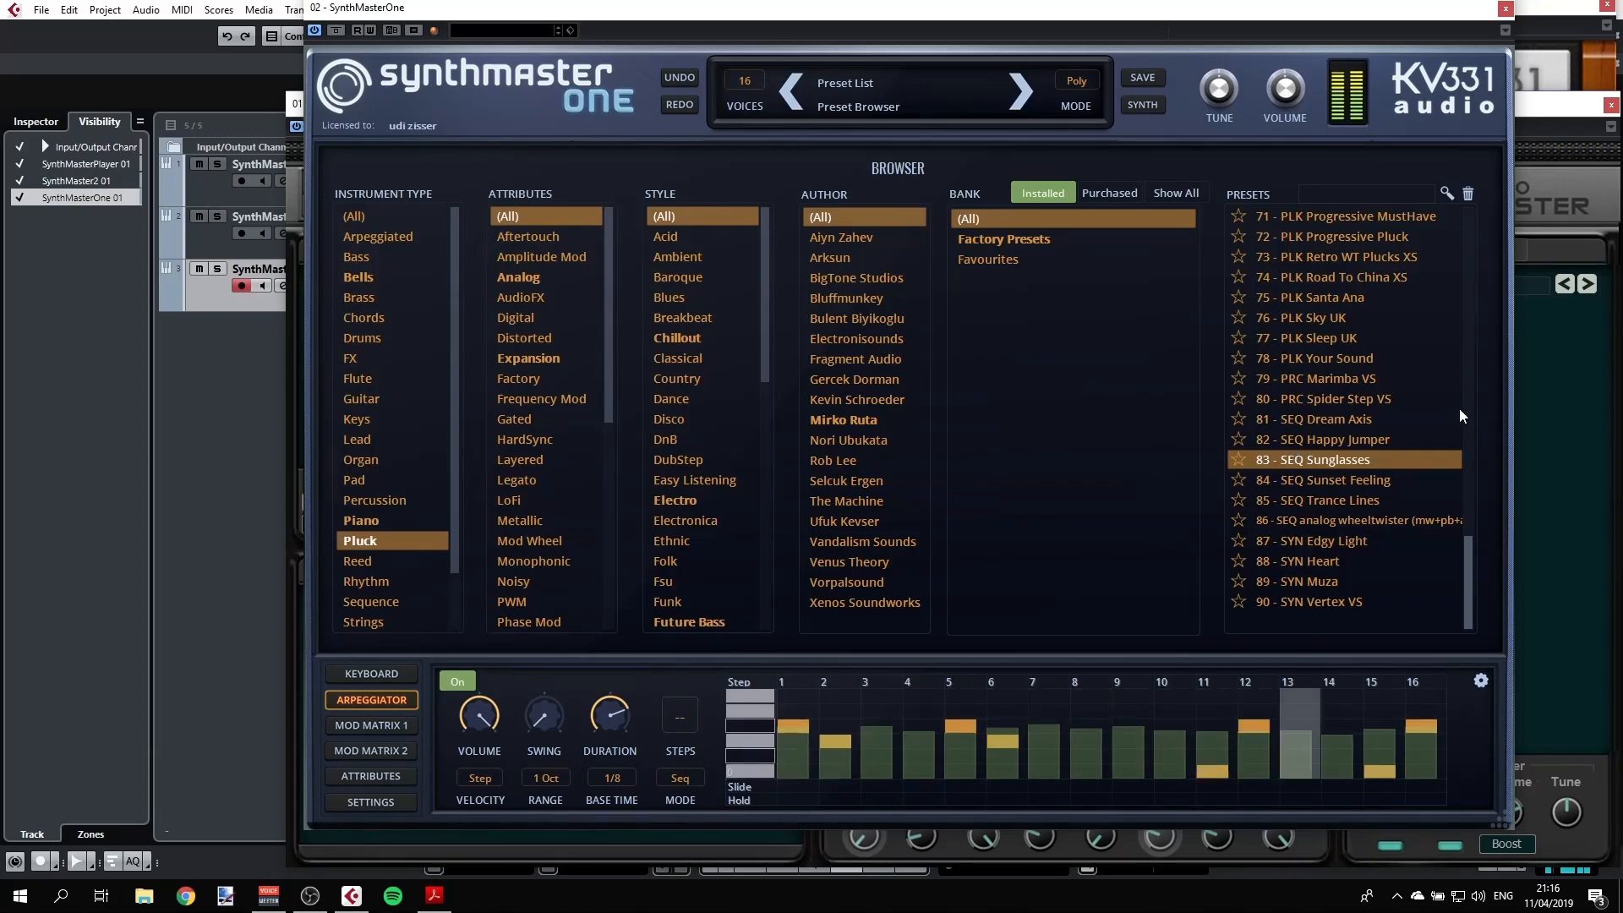
Filter the presets to Pad and audition KEY Imagination, KEY wiry 80's, PAD Dongle Free Dreams and PAD Morning Pad
{"action": "left_click", "coordinate": [360, 480]}
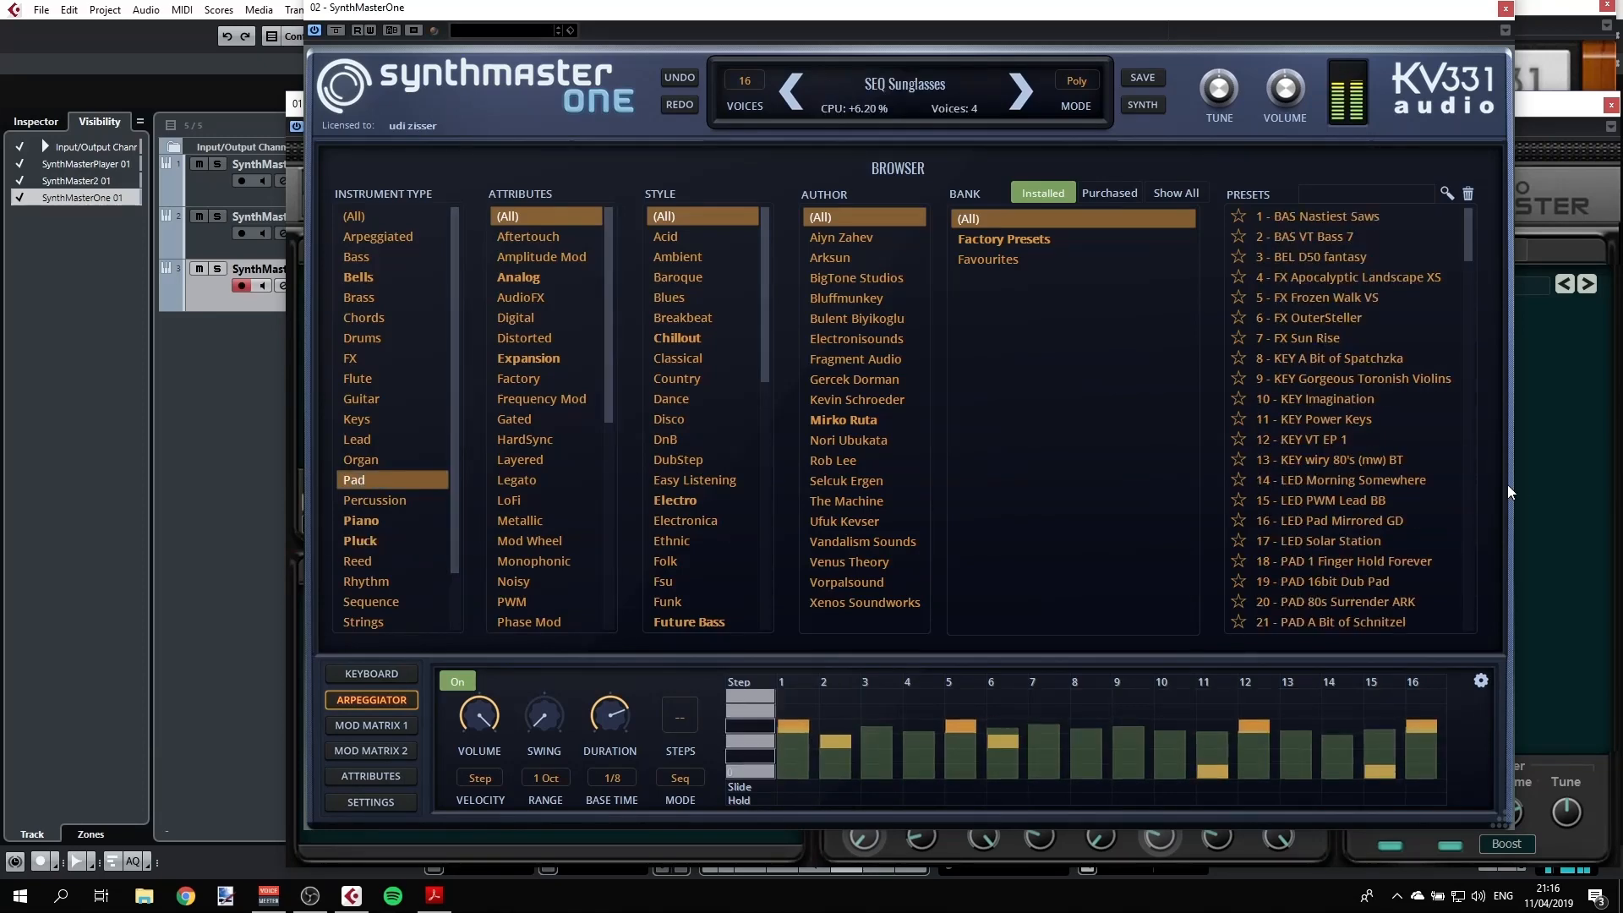
{"action": "left_click", "coordinate": [1377, 403]}
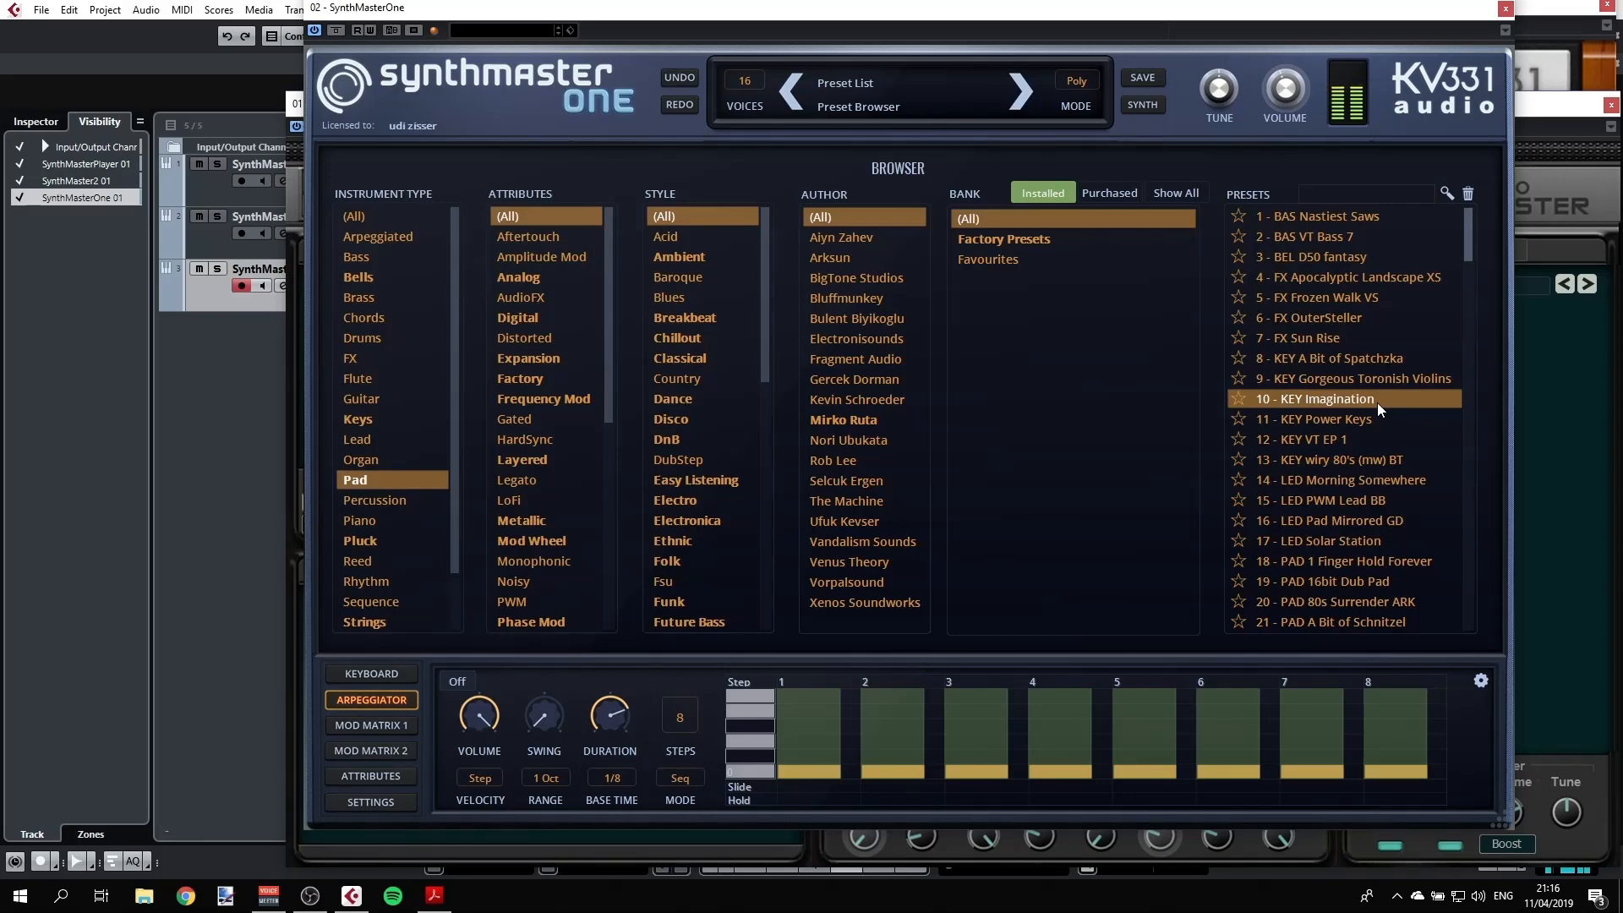
{"action": "left_click", "coordinate": [1349, 461]}
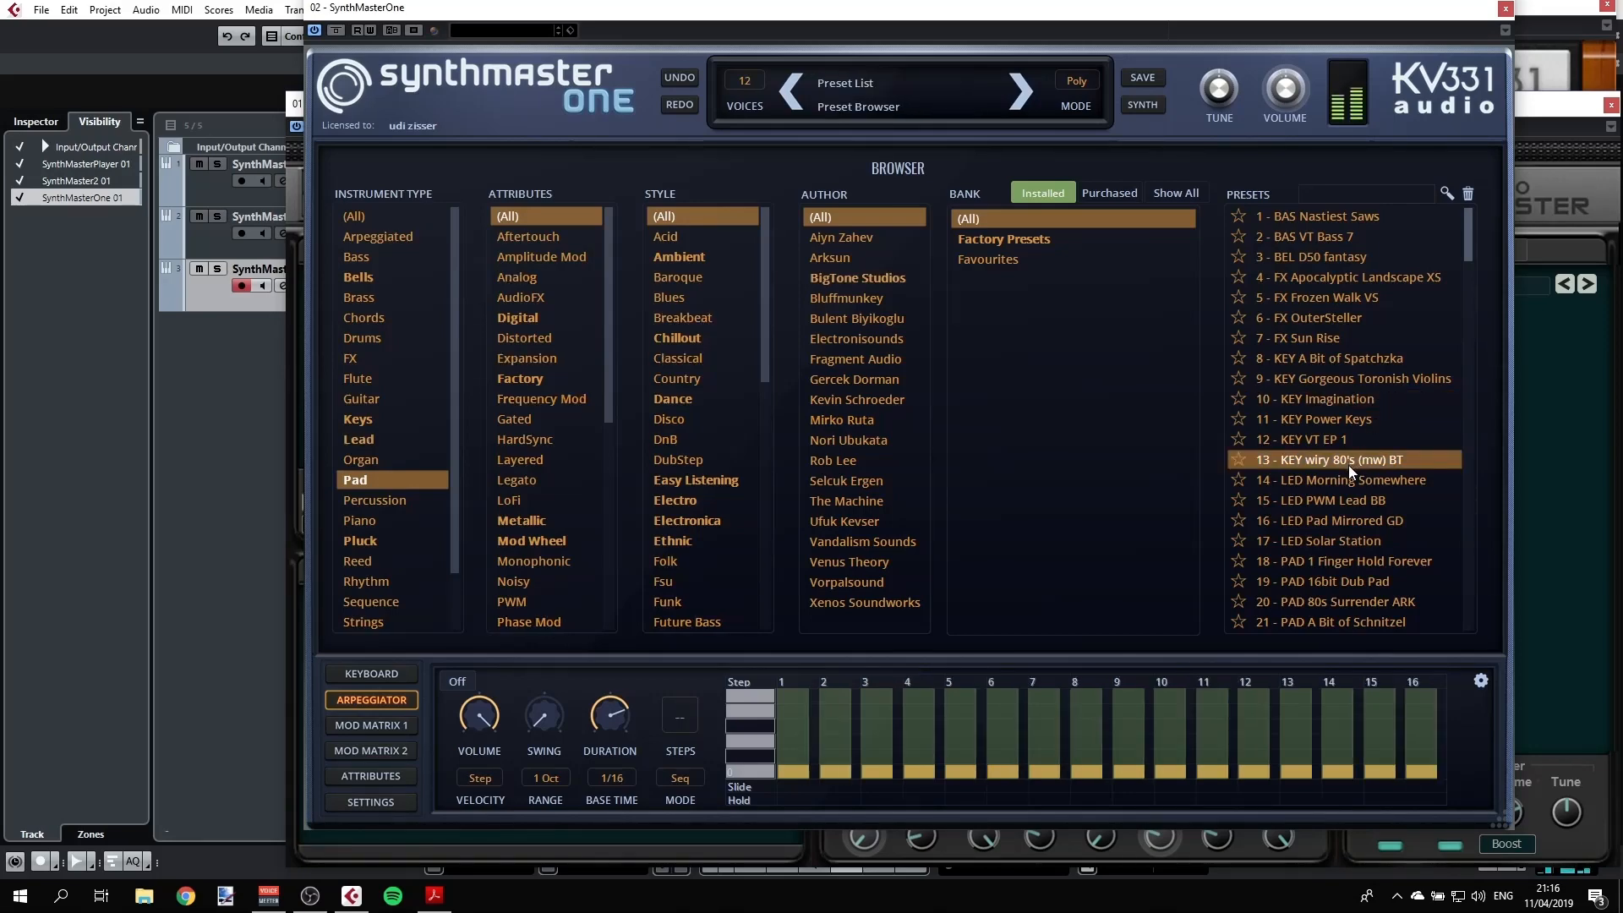
{"action": "scroll", "coordinate": [1346, 482], "scroll_direction": "down", "scroll_amount": 3}
{"action": "left_click", "coordinate": [1344, 479]}
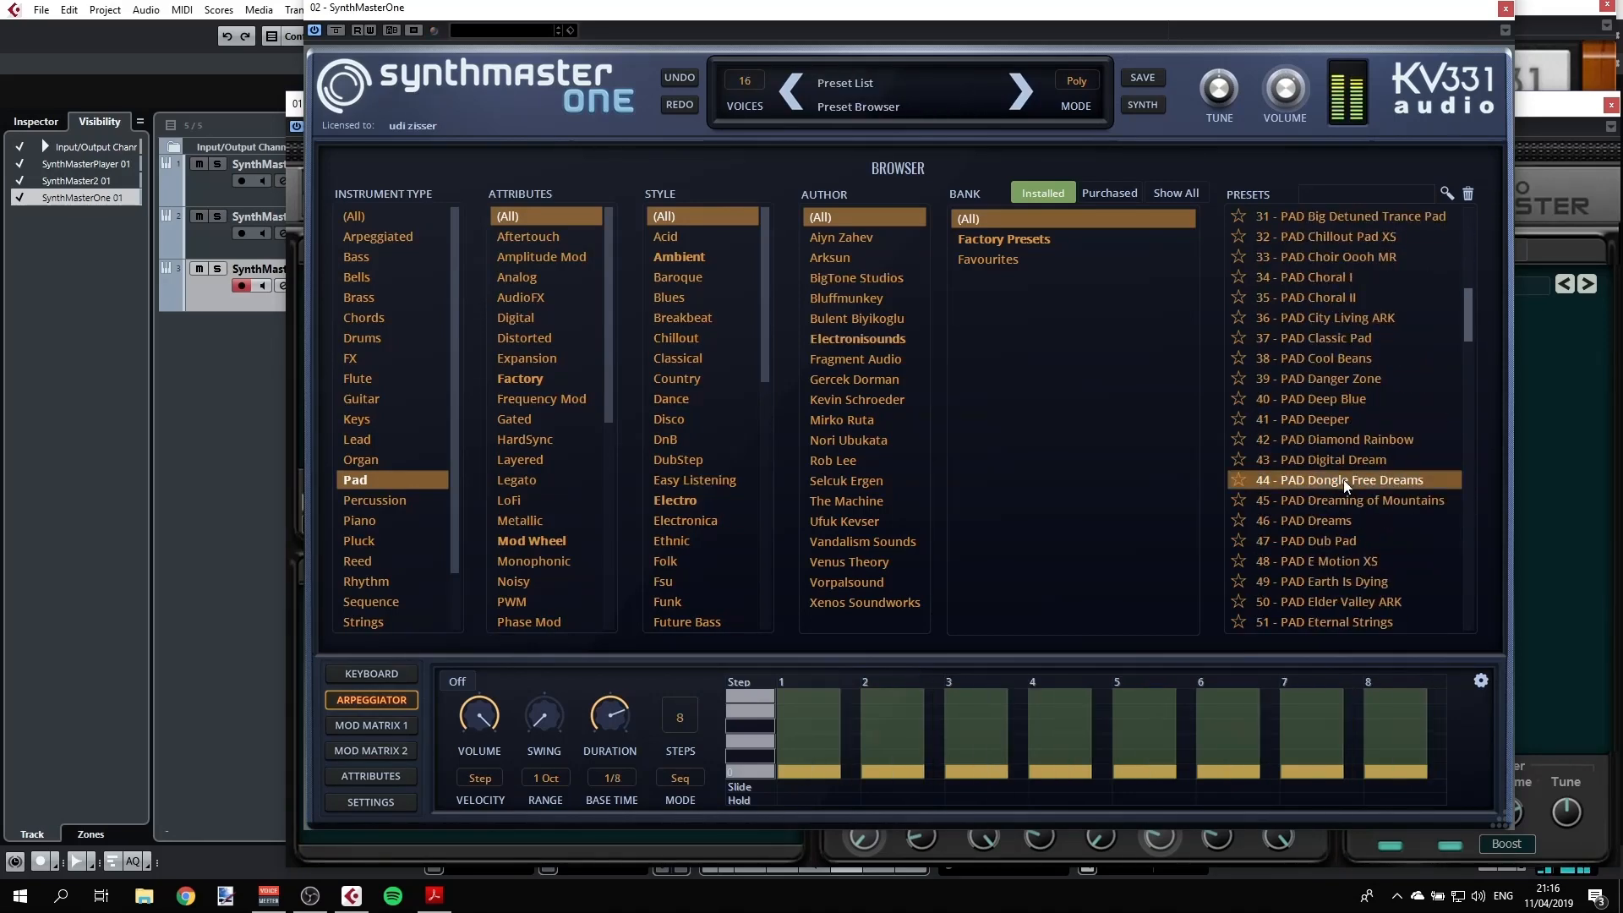
{"action": "scroll", "coordinate": [1343, 480], "scroll_direction": "down", "scroll_amount": 3}
{"action": "left_click", "coordinate": [1342, 480]}
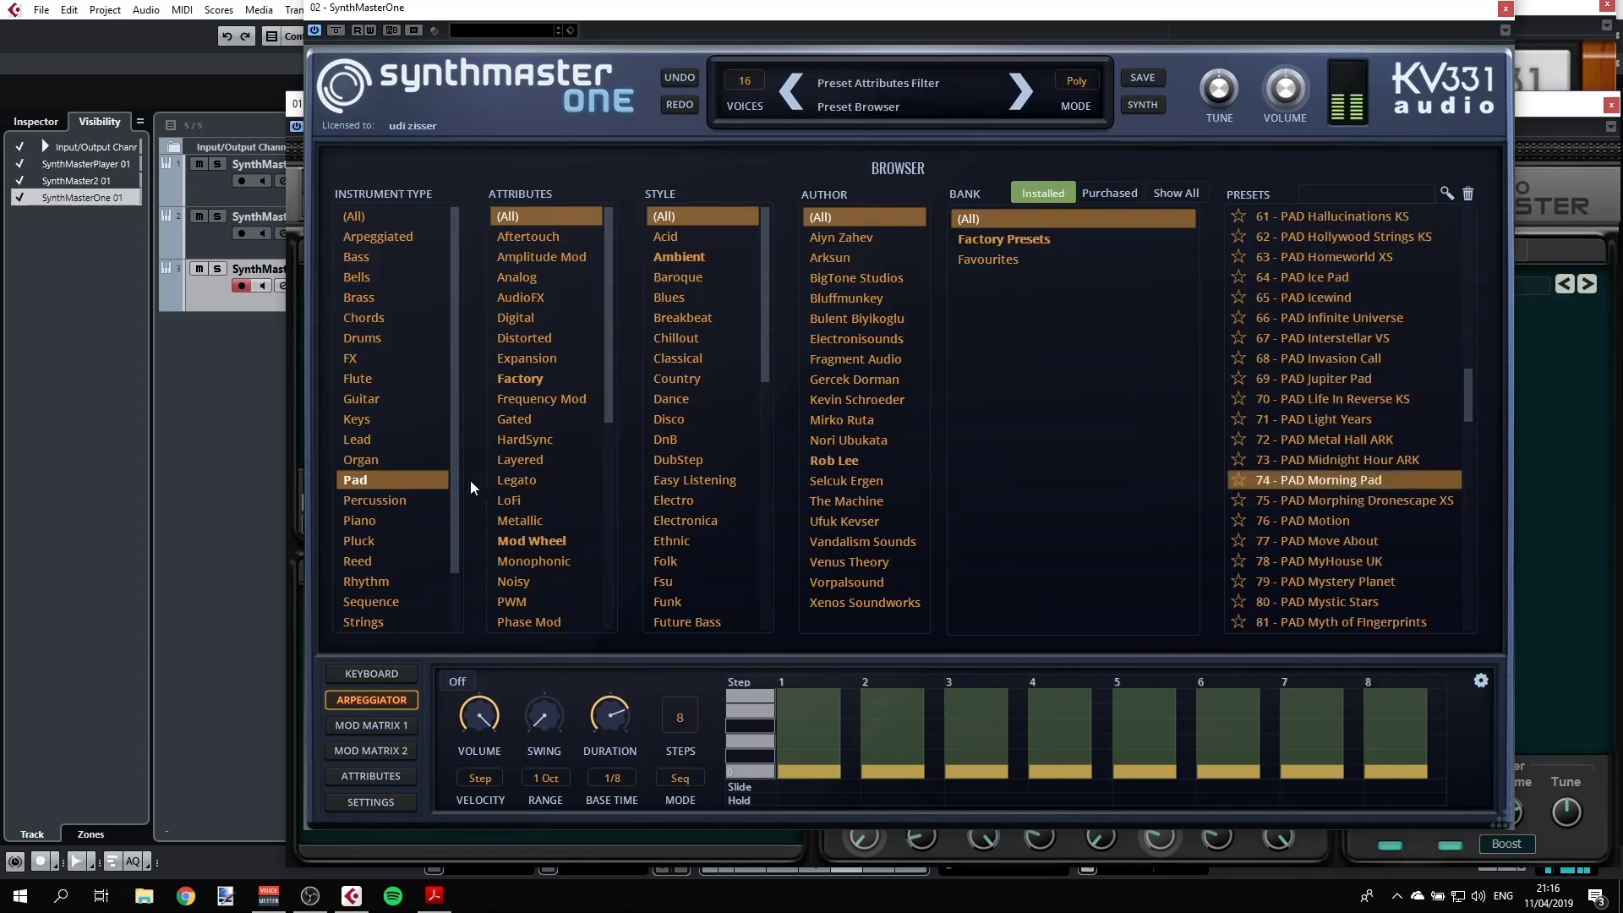
Return to the Chords presets, audition CHD House Chord (min) XS and load KEY Digits
{"action": "left_click", "coordinate": [362, 317]}
{"action": "left_click", "coordinate": [1343, 278]}
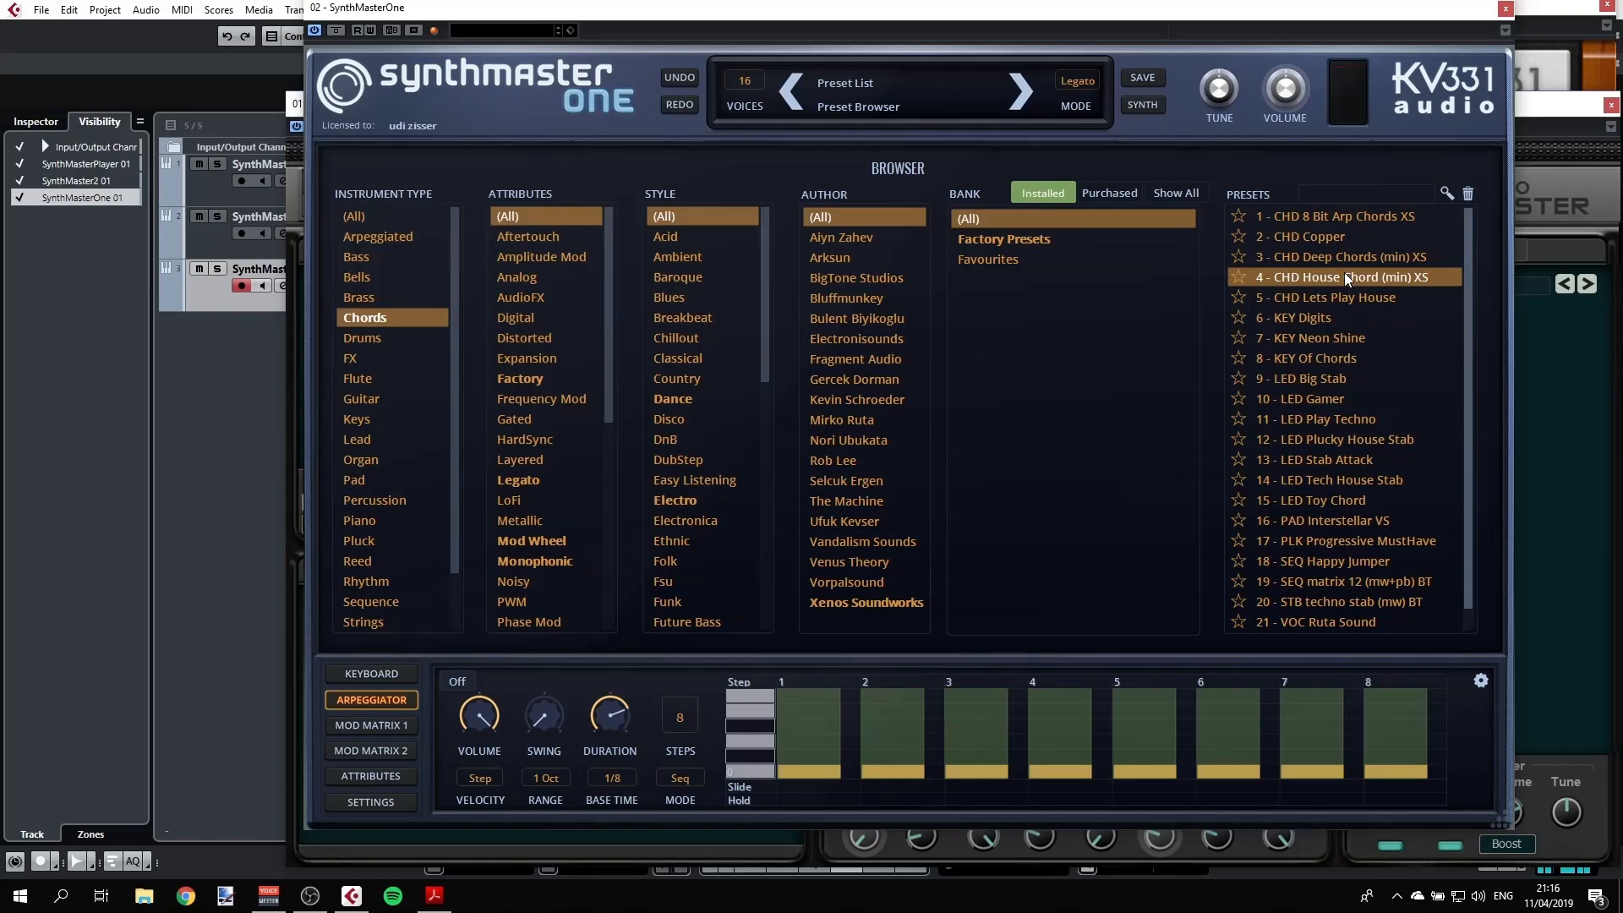
{"action": "left_click", "coordinate": [1320, 317]}
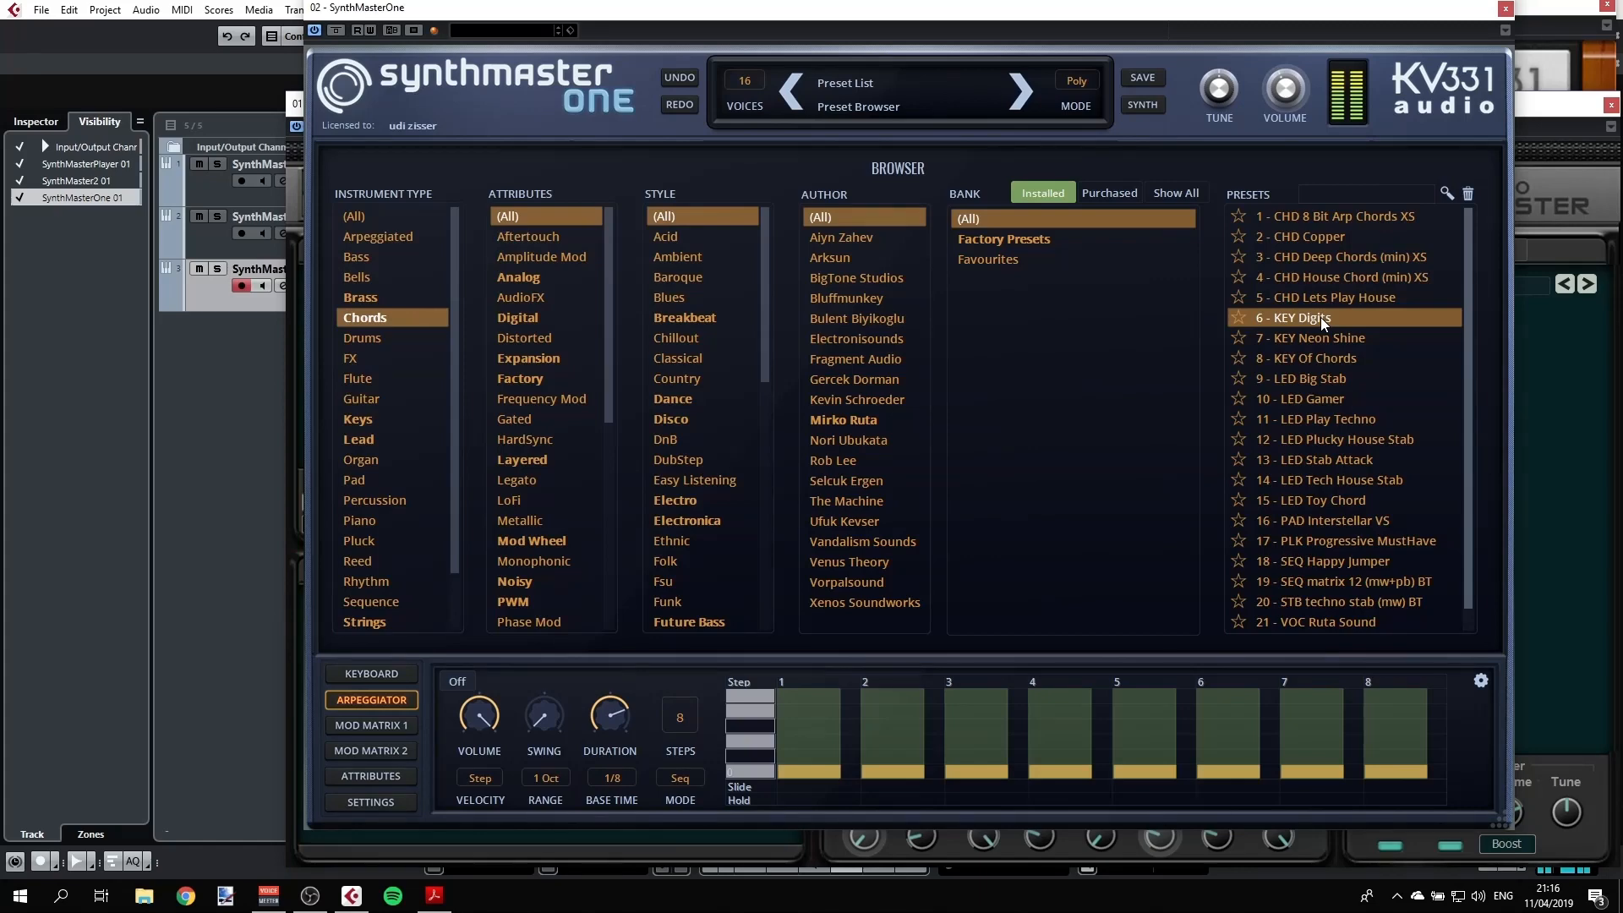
Audition LED Tech House Stab, LED Toy Chord, PLK Progressive MustHave and STB techno stab (mw) BT from the Chords presets
{"action": "left_click", "coordinate": [1313, 480]}
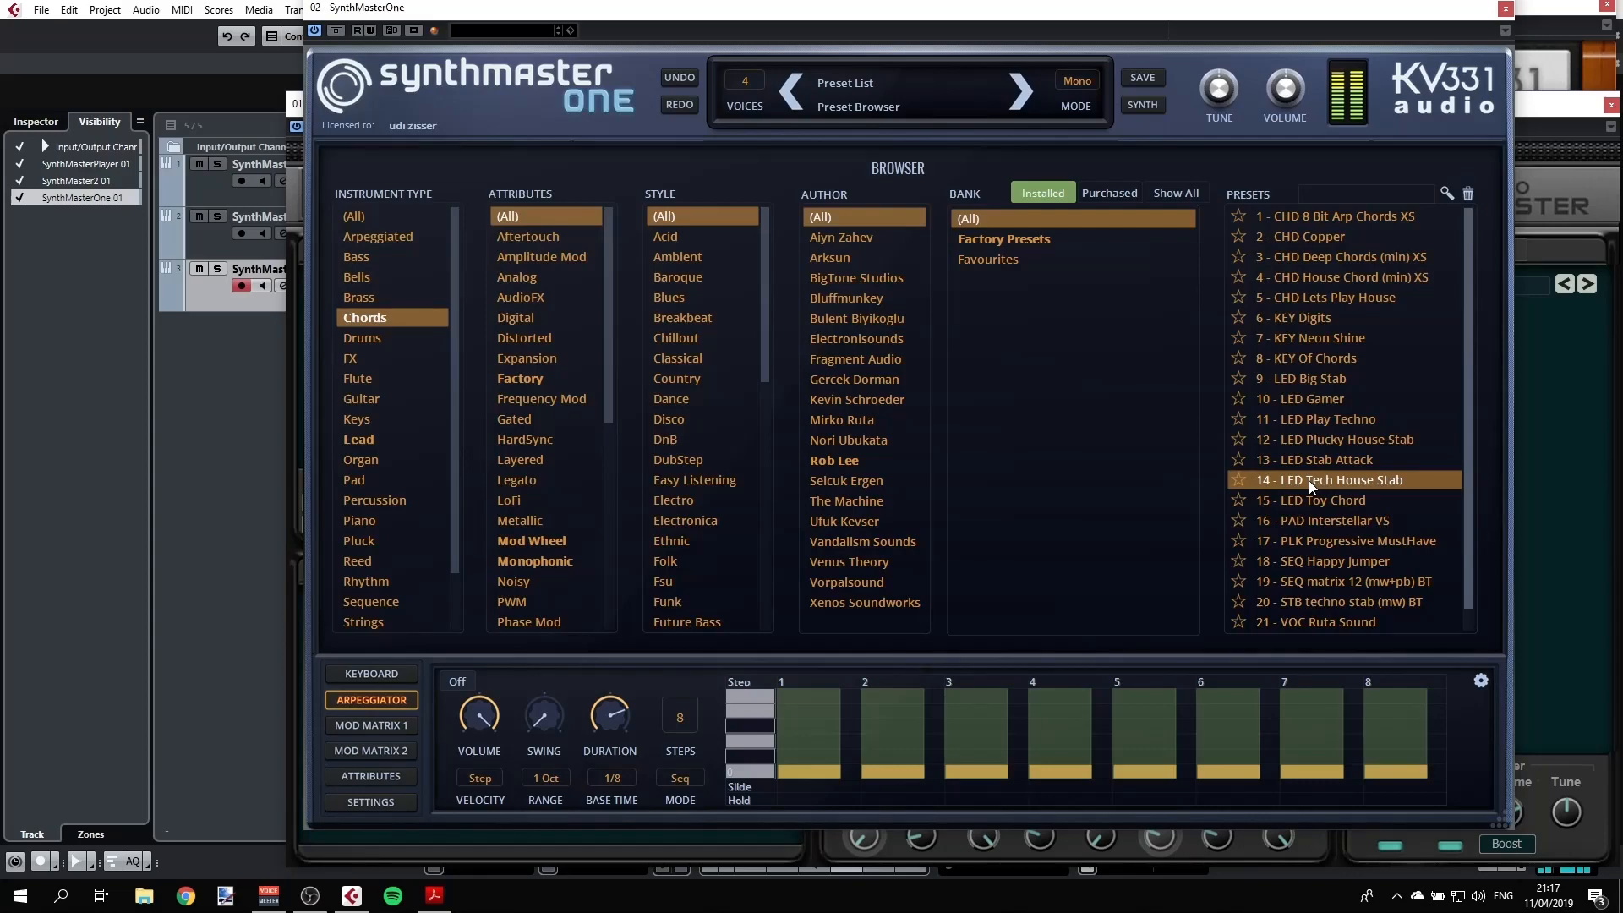
{"action": "left_click", "coordinate": [1310, 507]}
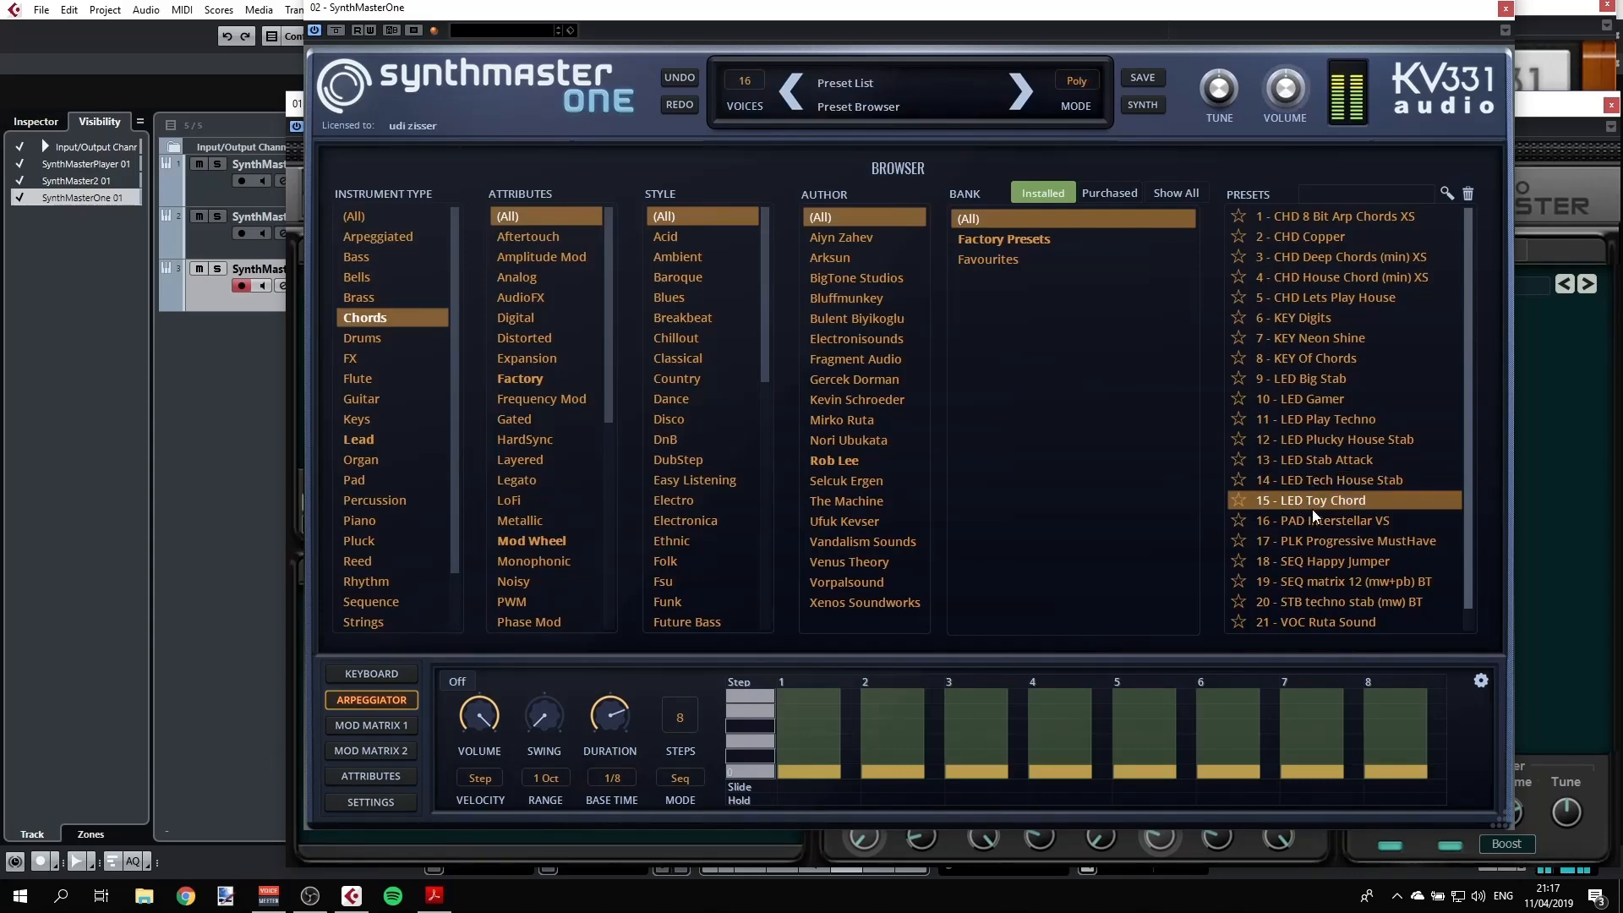
{"action": "left_click", "coordinate": [1316, 537]}
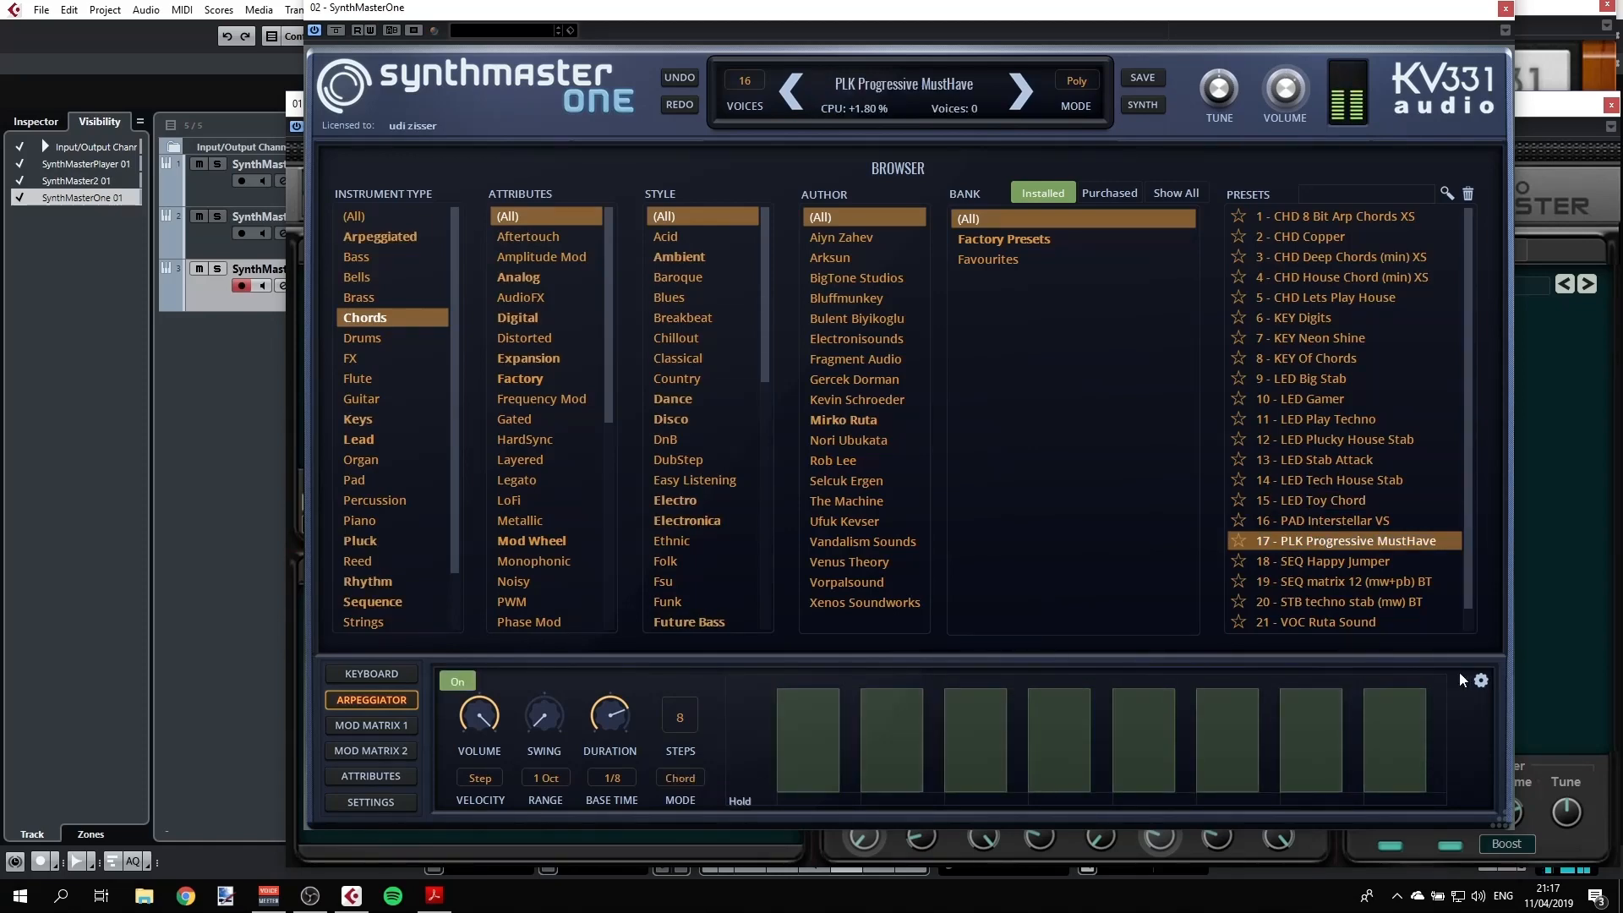
{"action": "left_click", "coordinate": [1357, 597]}
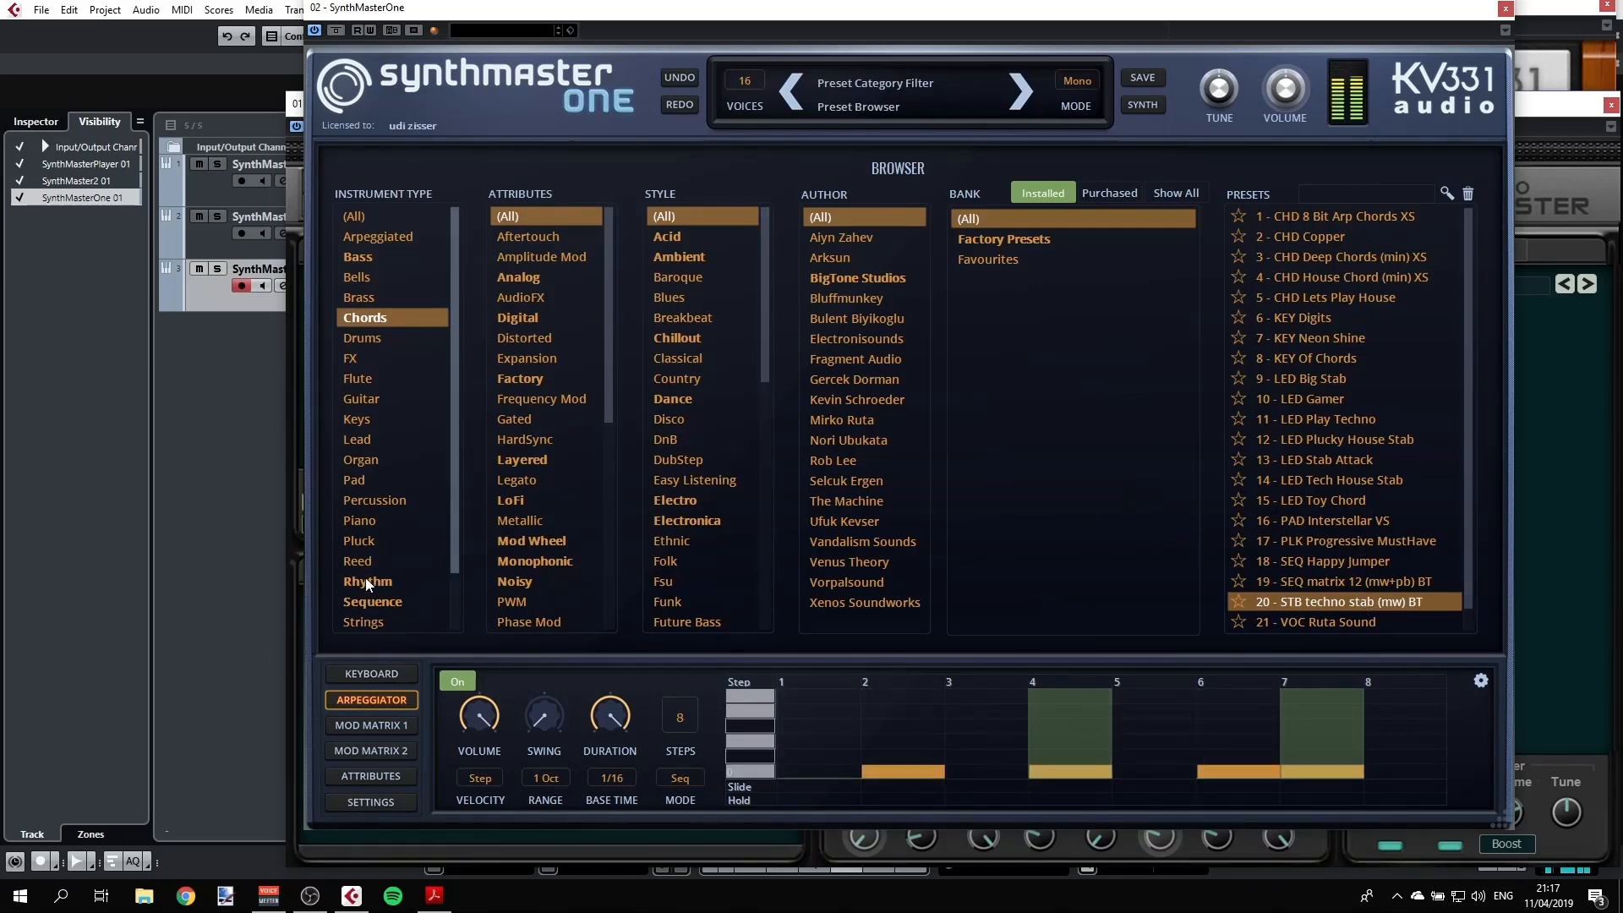
Filter the presets to Vocal and audition PAD Space Choir KS, LED TOMITA-PaPiPuPe and SQ Life Form KS, returning to PAD Space Choir KS
{"action": "scroll", "coordinate": [365, 577], "scroll_direction": "down", "scroll_amount": 2}
{"action": "left_click", "coordinate": [364, 599]}
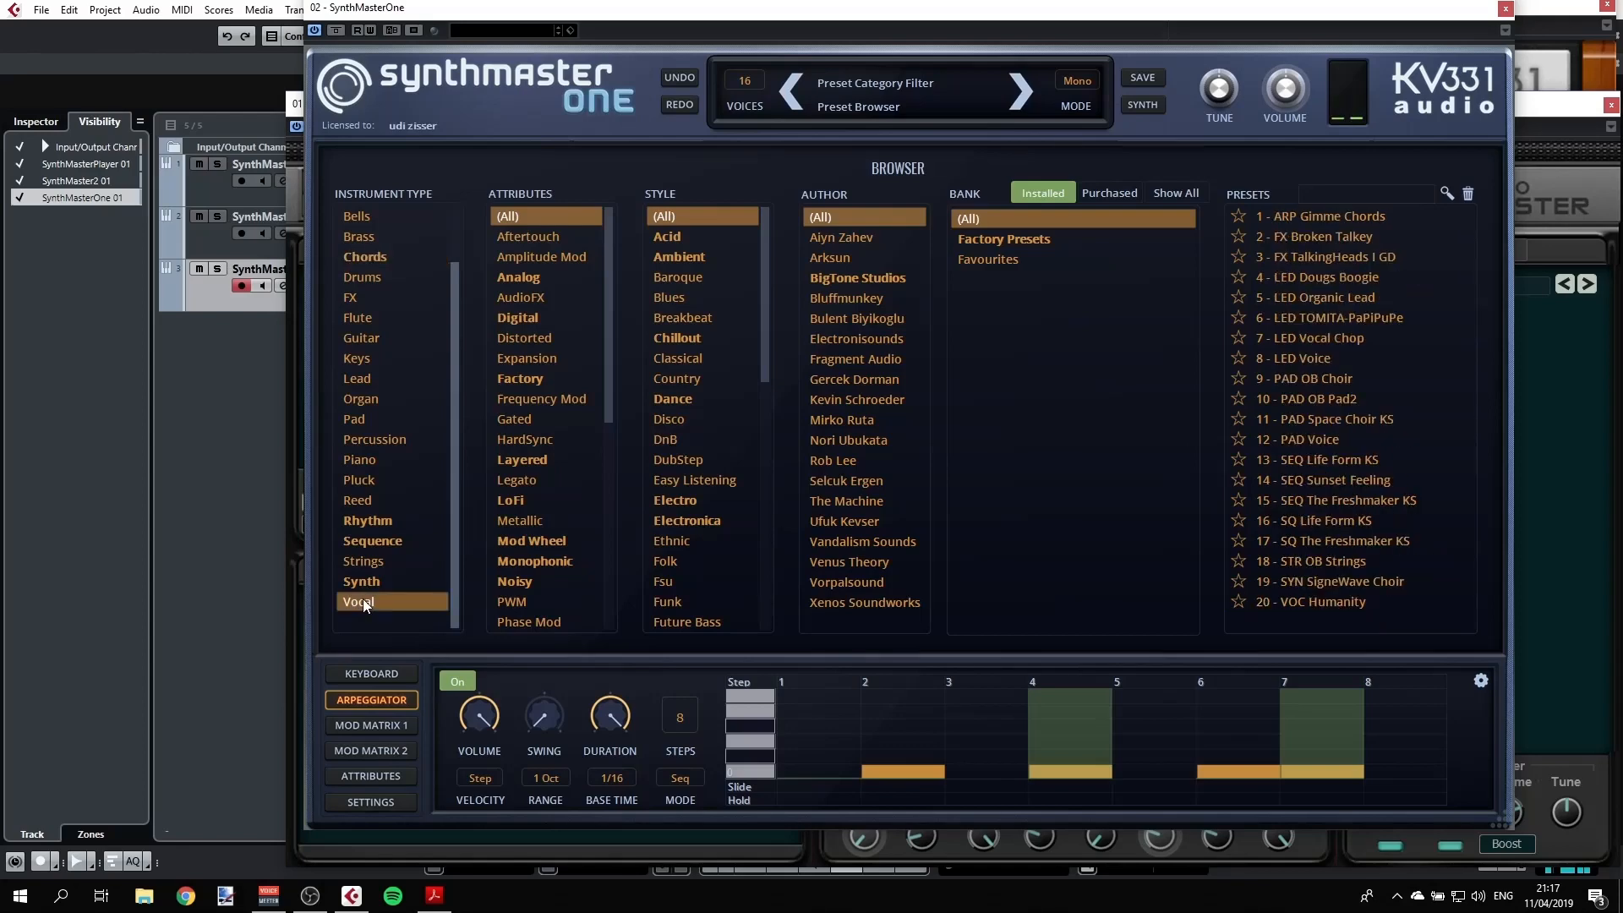
{"action": "left_click", "coordinate": [1337, 423]}
{"action": "left_click", "coordinate": [1334, 322]}
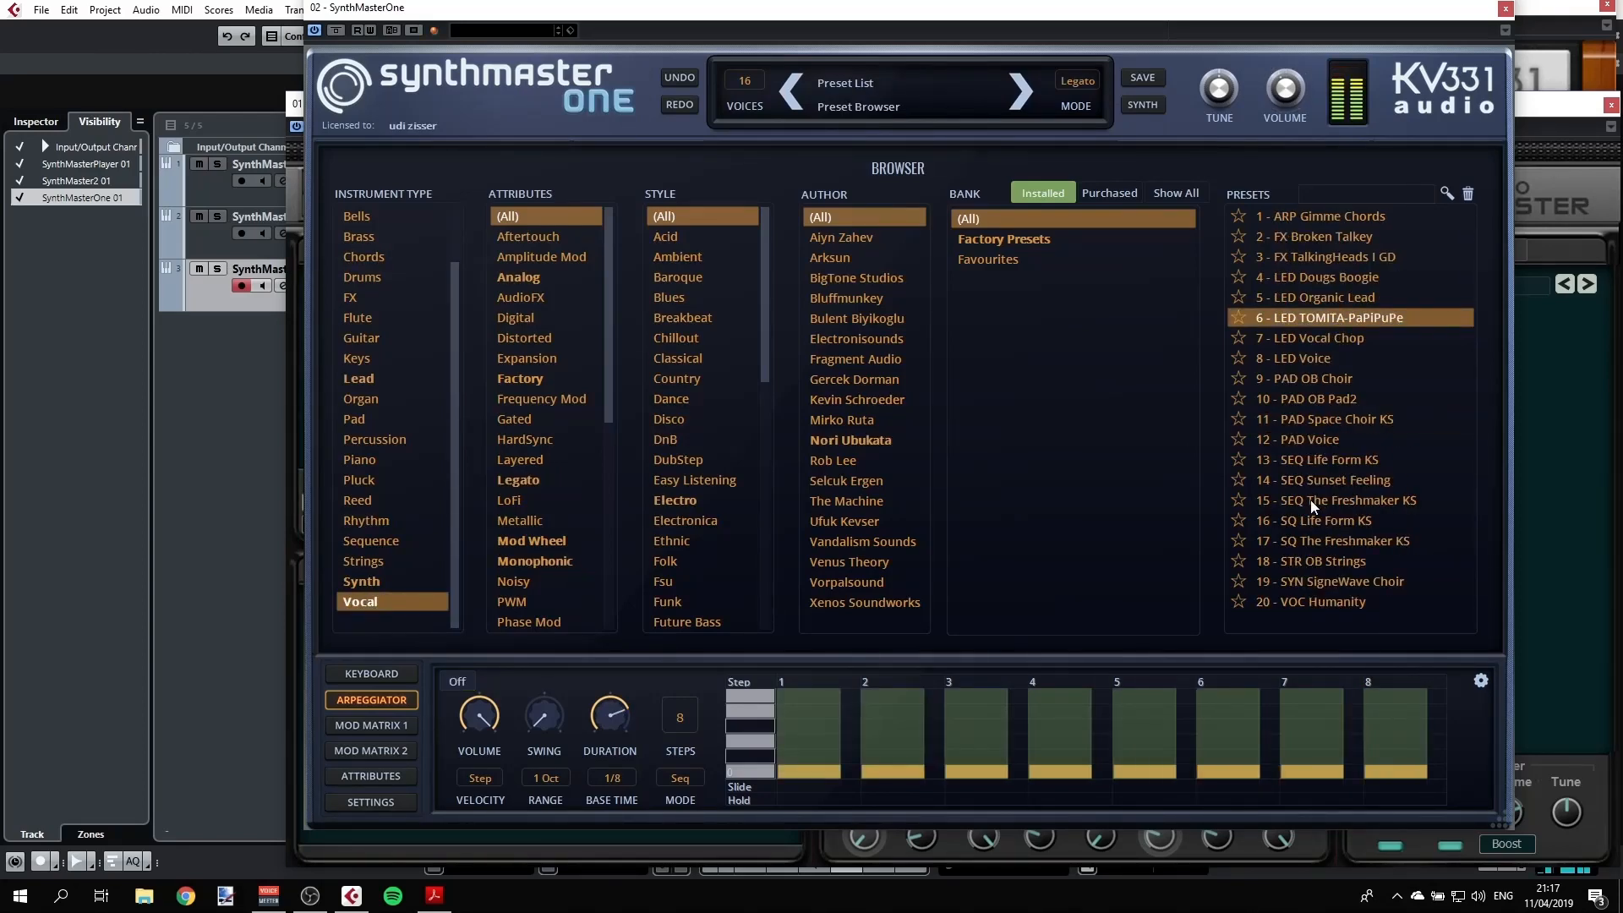
{"action": "left_click", "coordinate": [1324, 519]}
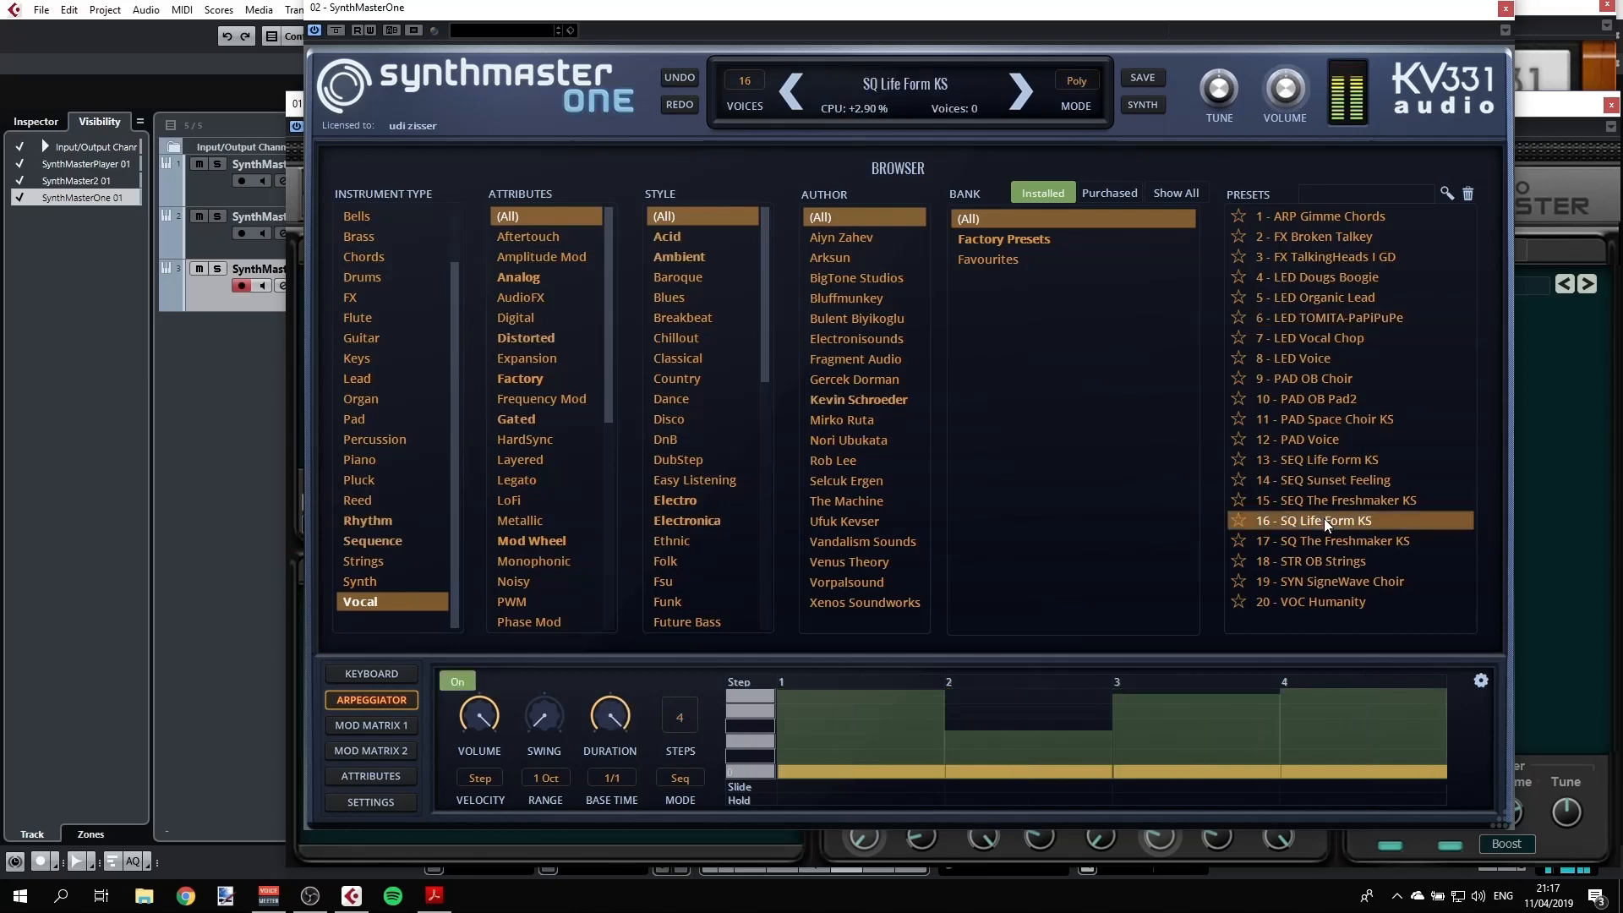
{"action": "left_click", "coordinate": [1319, 418]}
Filter the presets to Brass and audition BRA Max Silver Brass and BRA SEM Saw Brass 1 BB, returning to BRA Max Silver Brass
{"action": "left_click", "coordinate": [367, 238]}
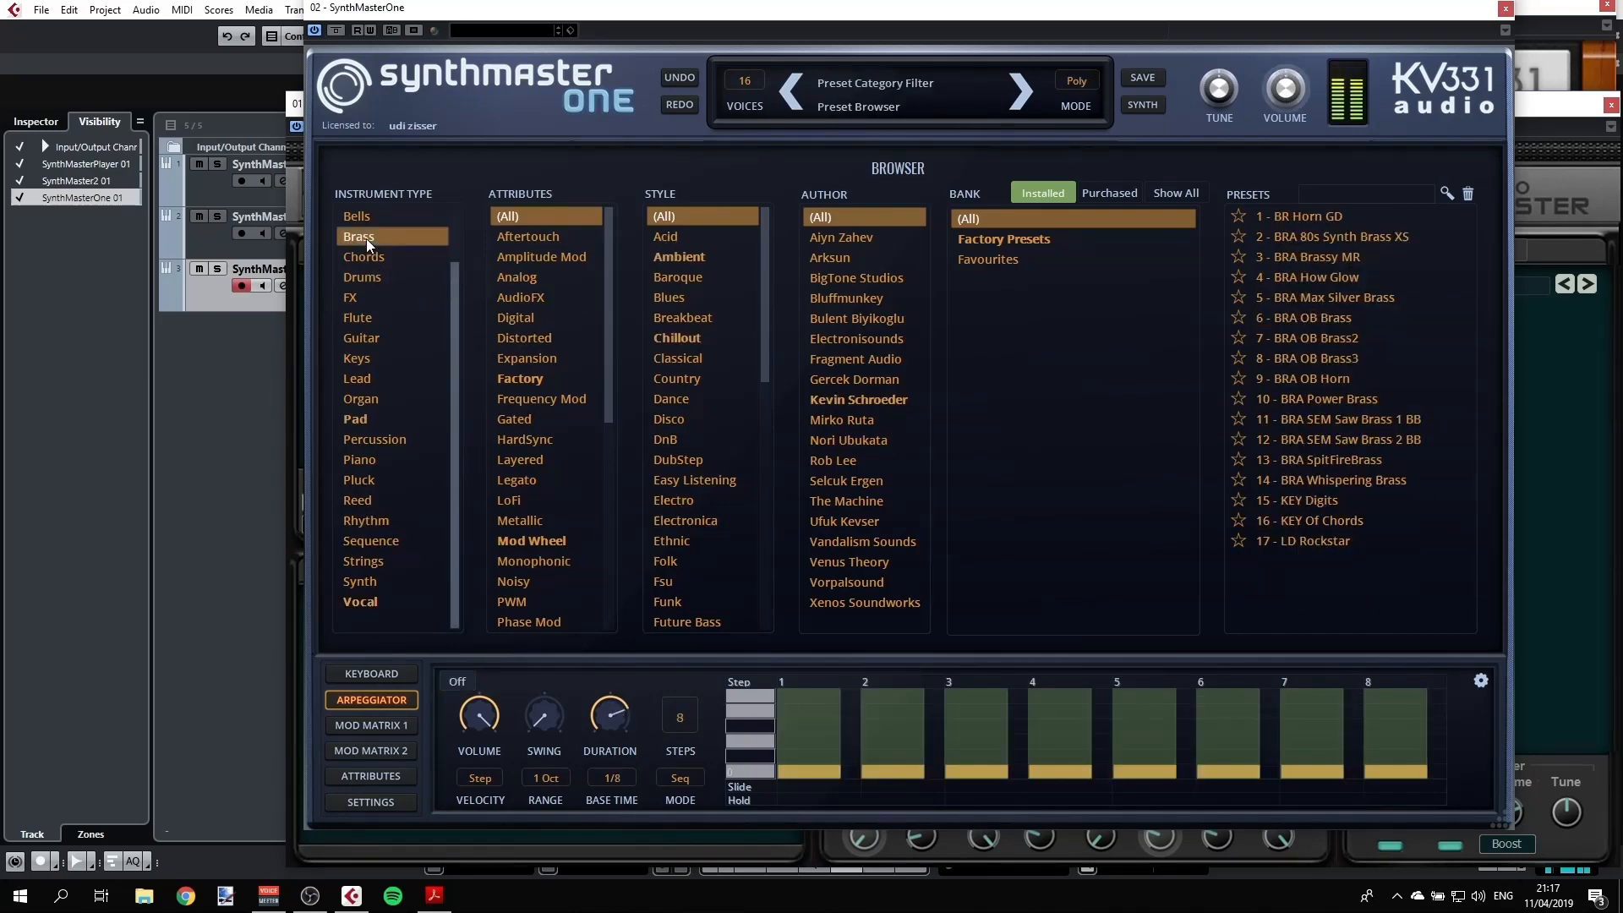
{"action": "left_click", "coordinate": [1349, 297]}
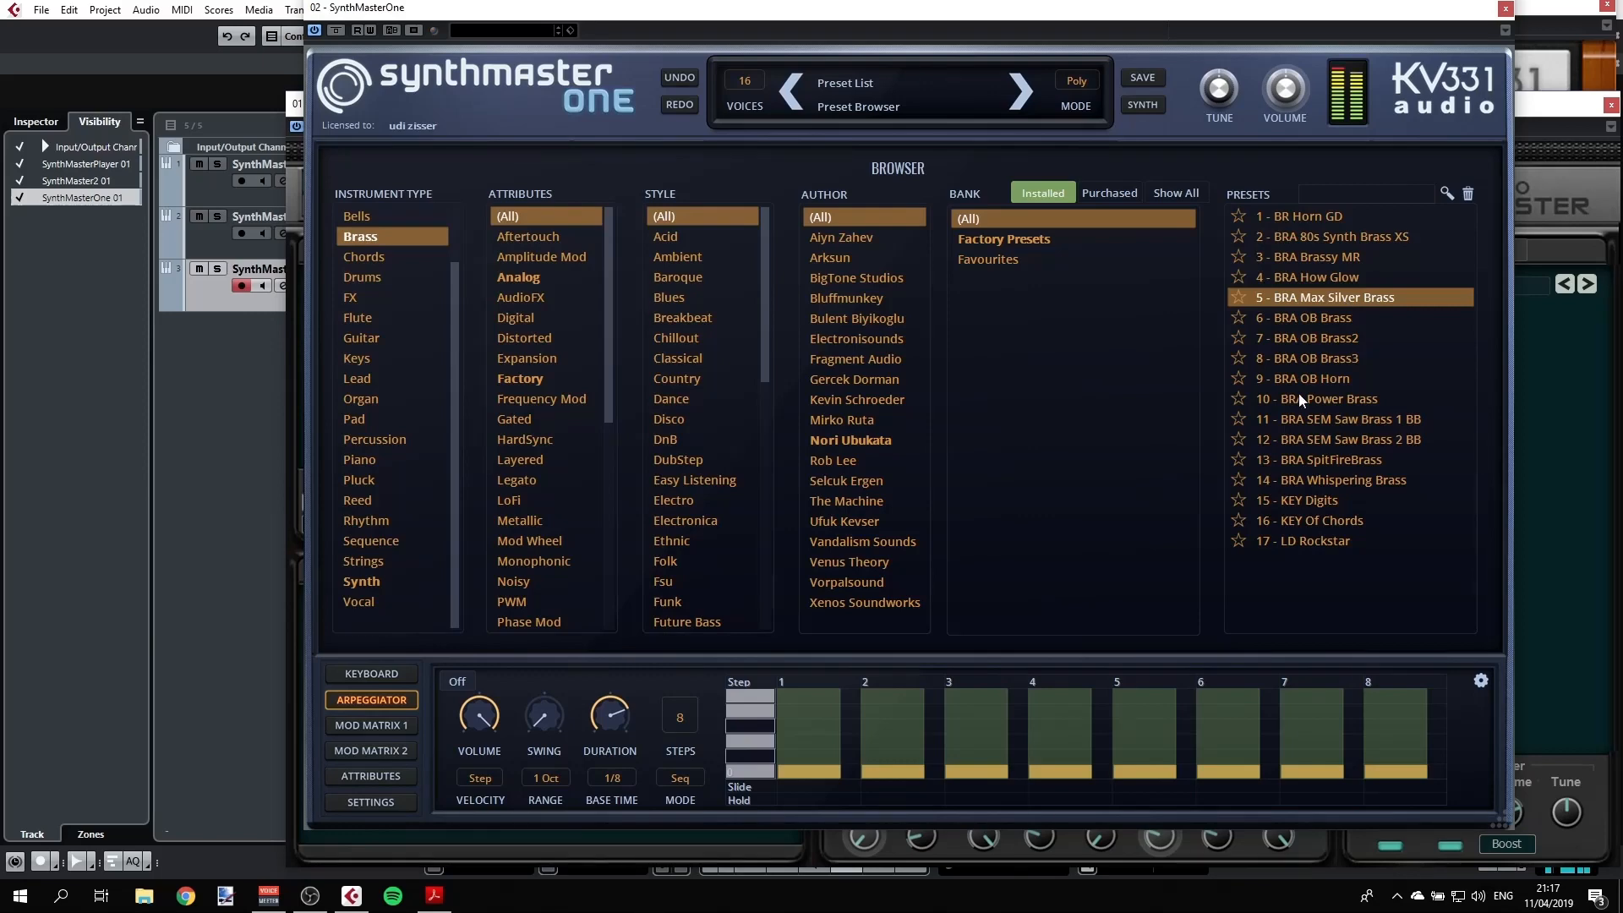
{"action": "left_click", "coordinate": [1297, 414]}
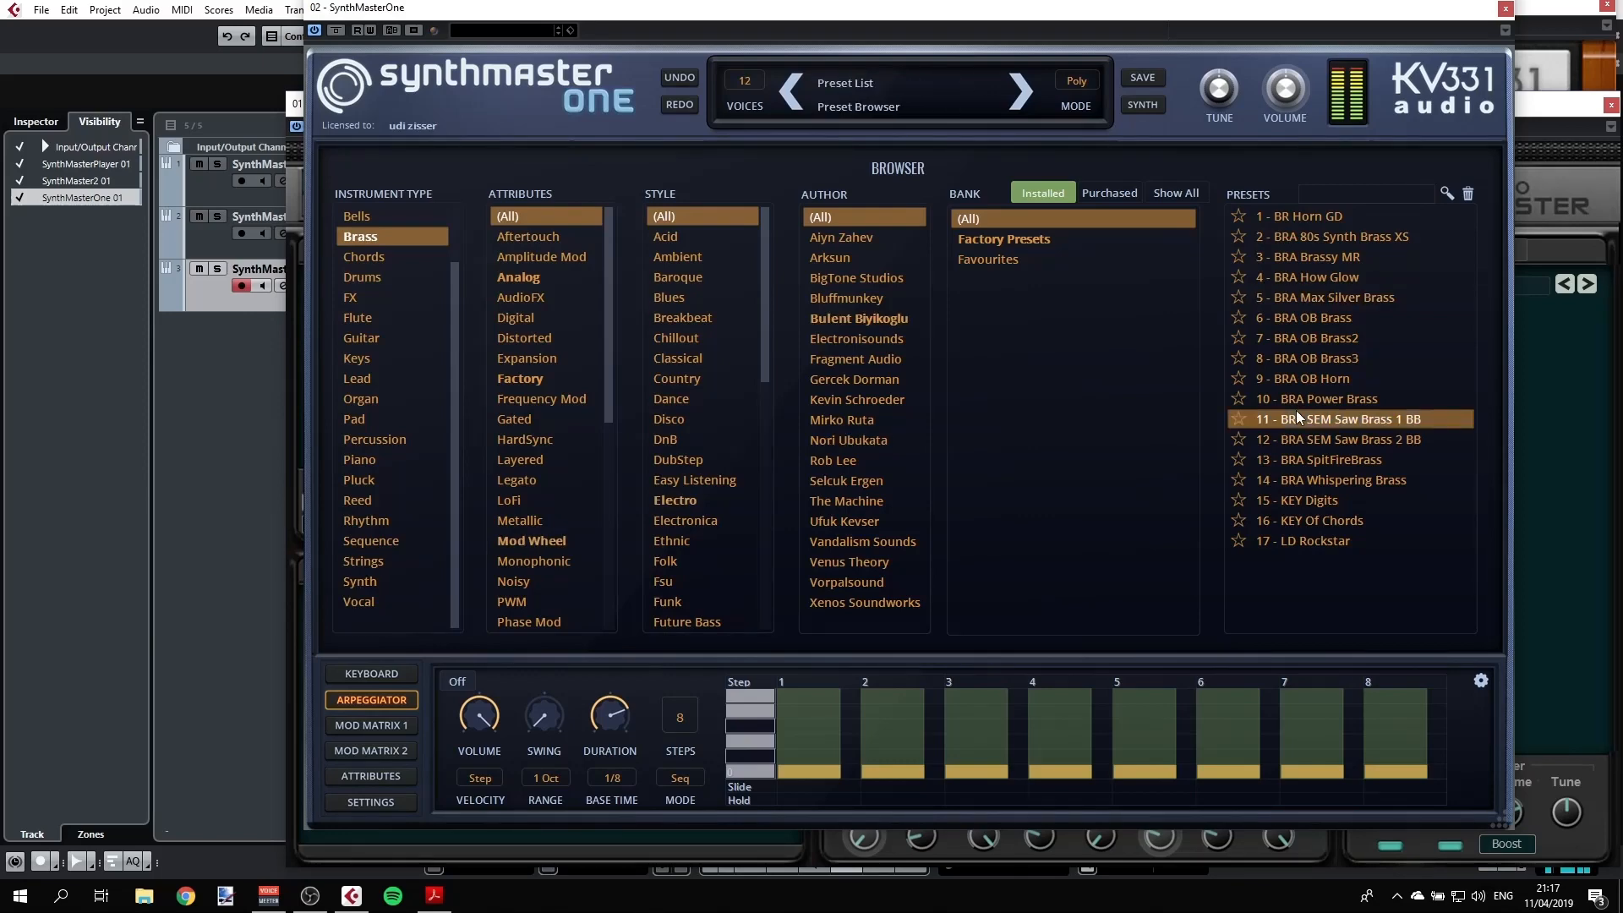
{"action": "left_click", "coordinate": [1329, 304]}
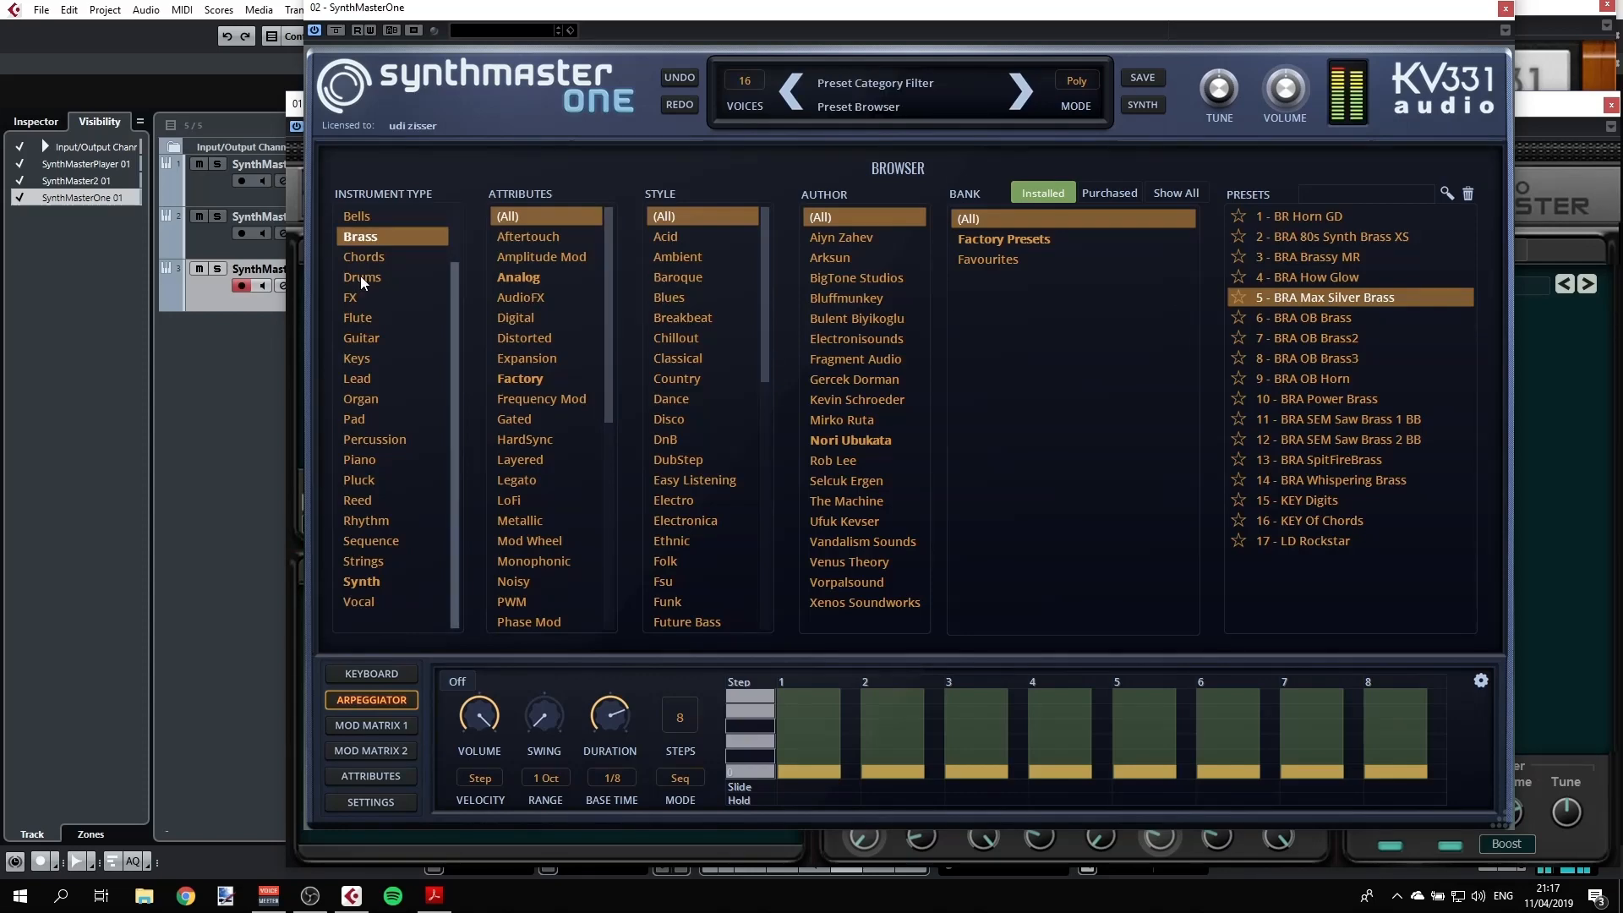
Filter the presets to Drums and audition ARP Magnus Beat KS, DR Bassdrum 2 TM and DR Bassdrum 4 TM
{"action": "left_click", "coordinate": [362, 276]}
{"action": "left_click", "coordinate": [1295, 297]}
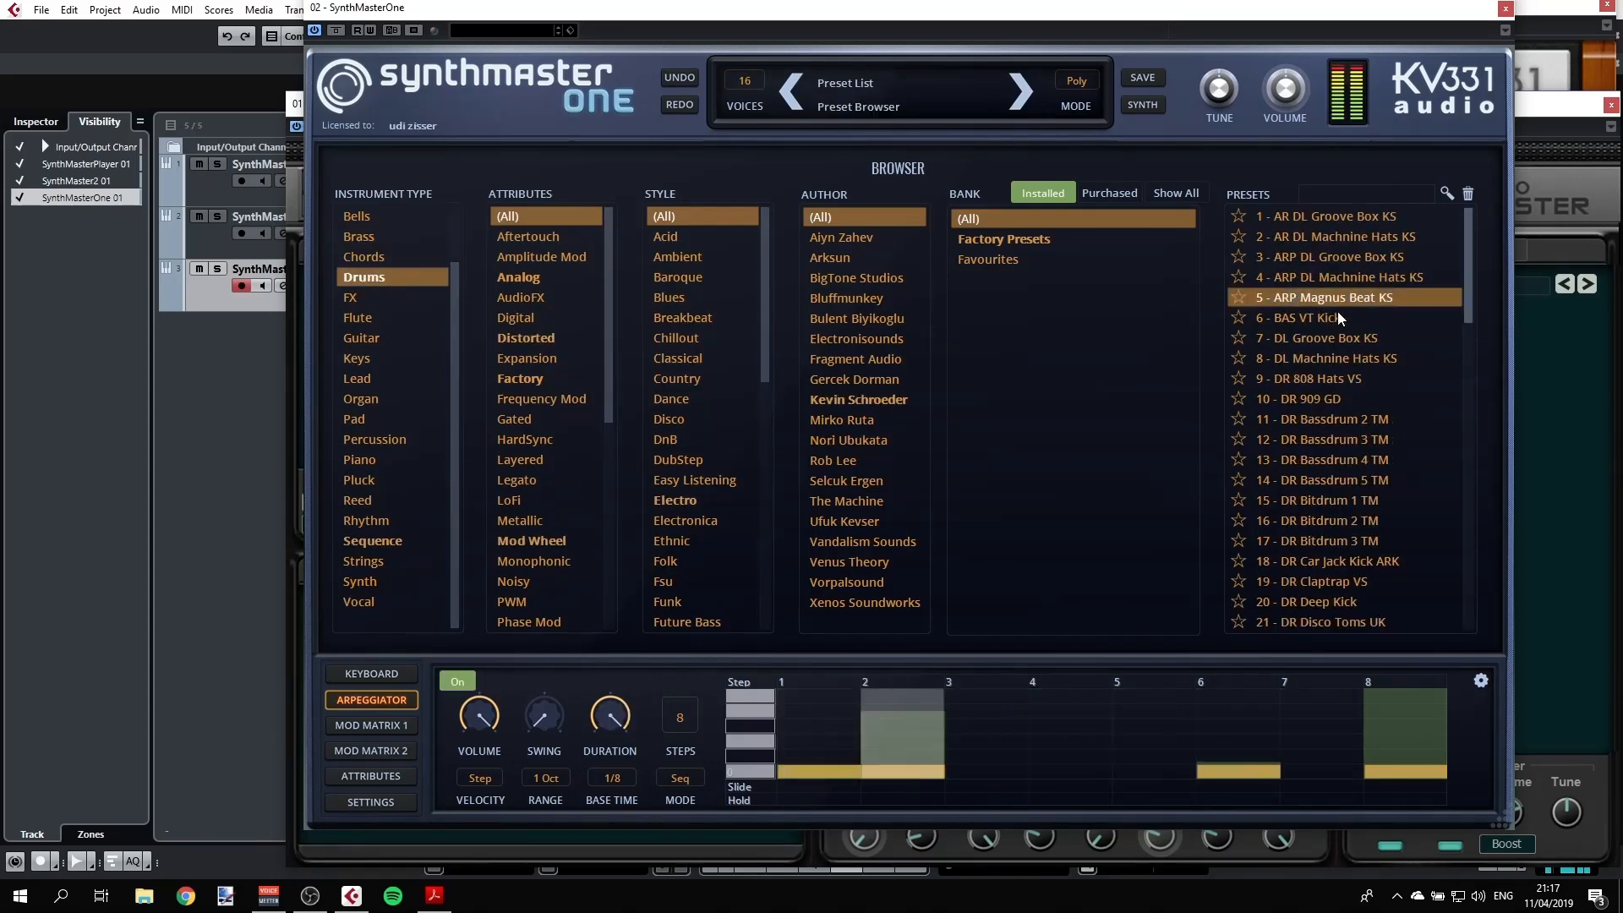
{"action": "left_click", "coordinate": [1327, 417]}
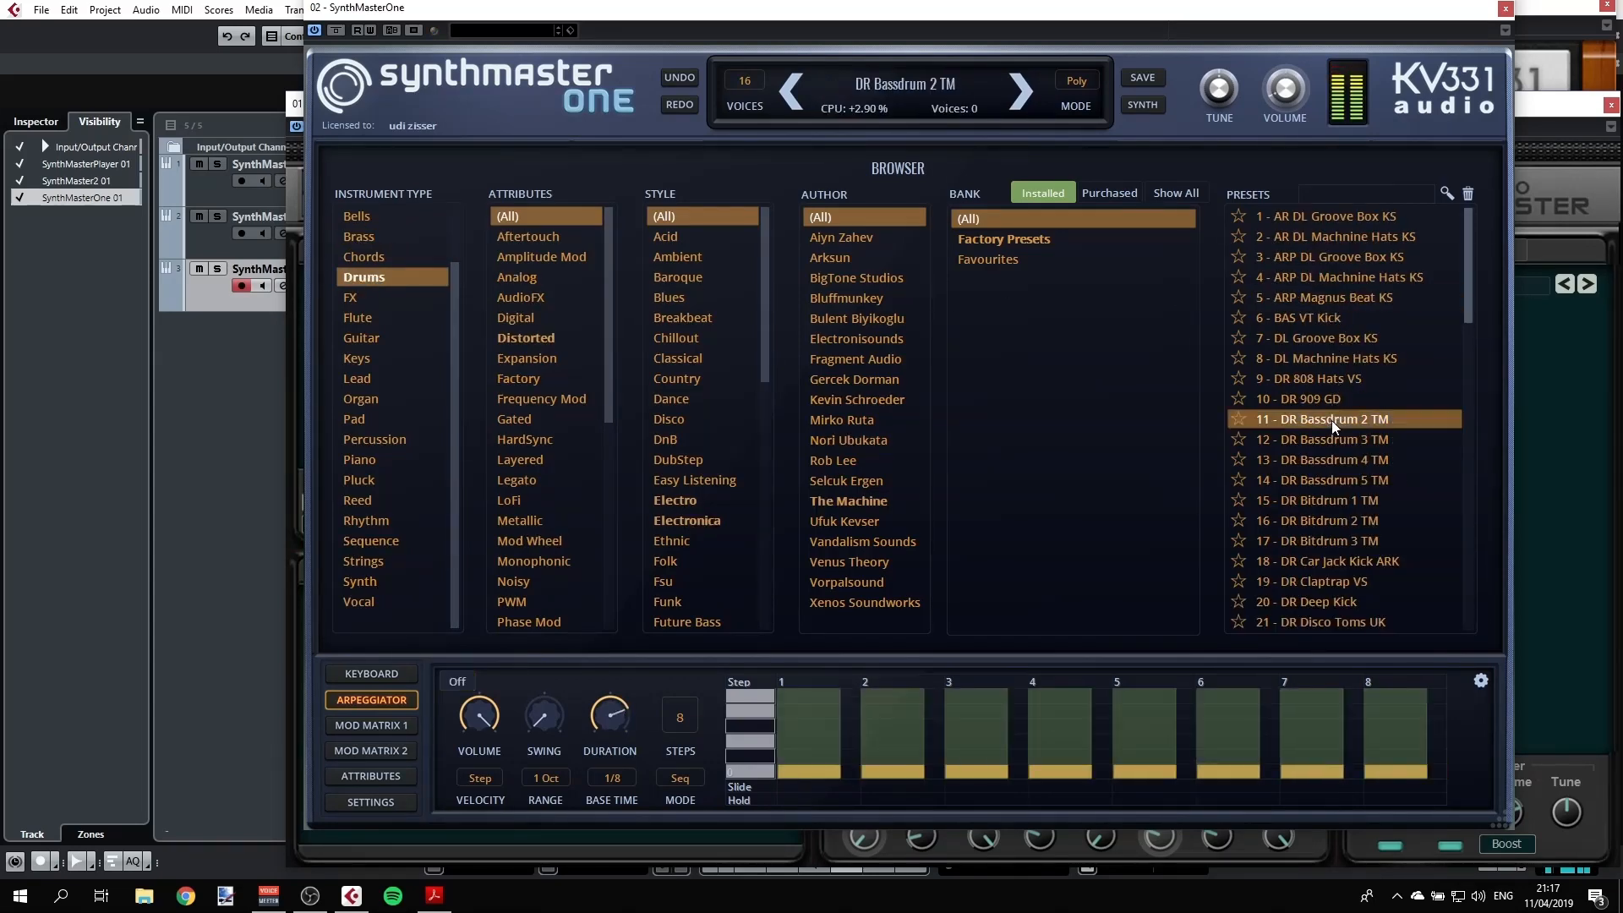
{"action": "left_click", "coordinate": [1322, 460]}
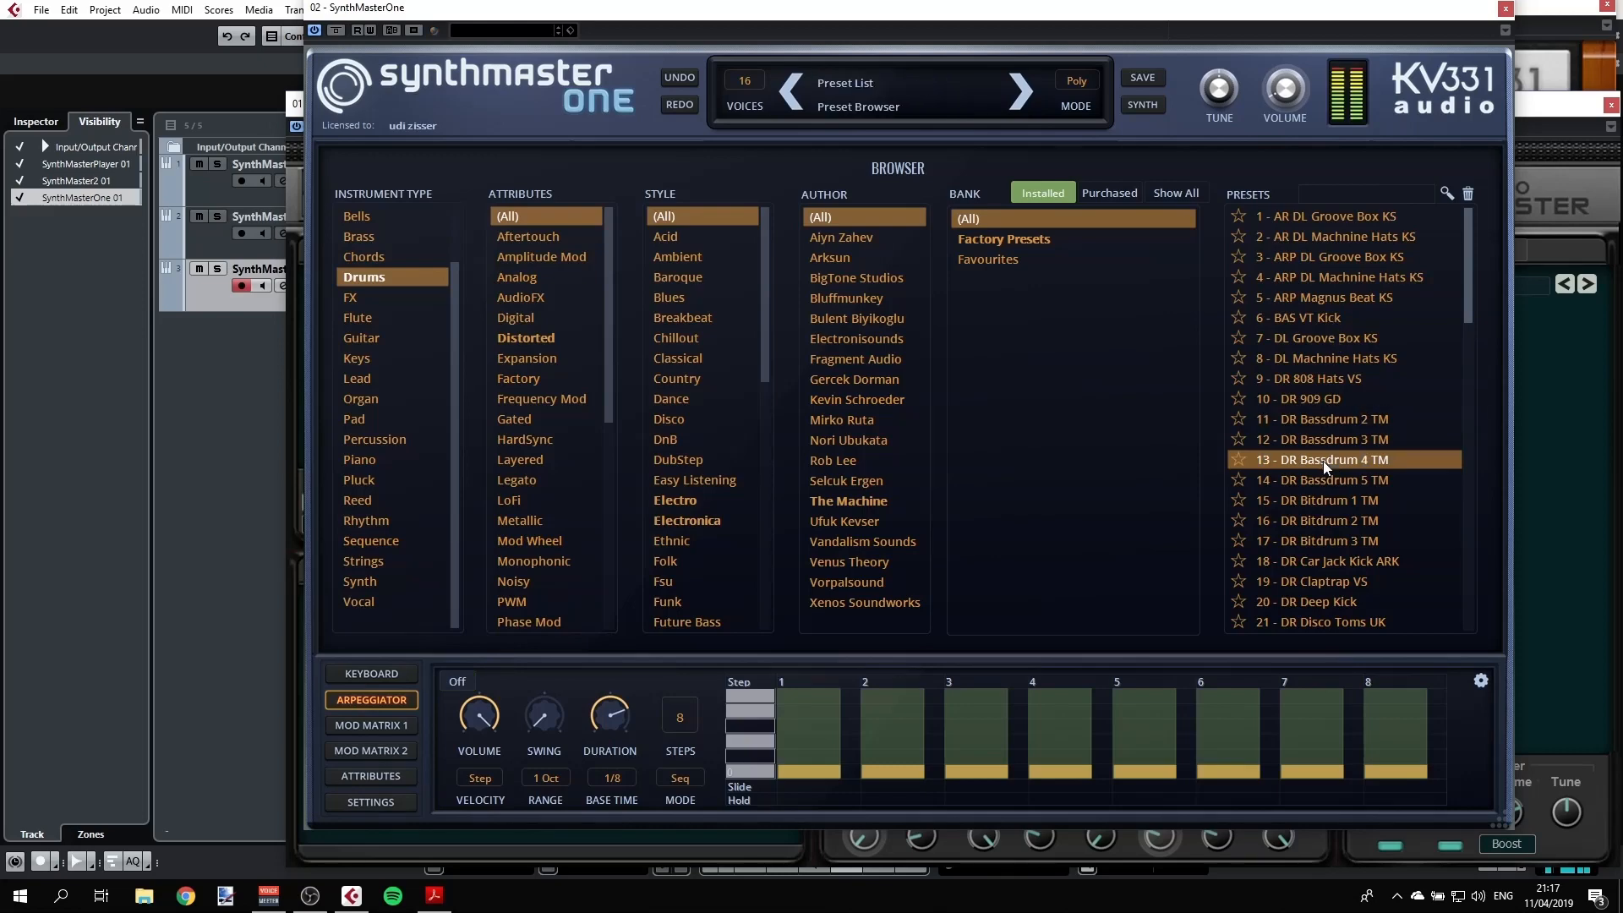
Audition DR Bitdrum 3 TM, DR Claptrap VS and AR DL Groove Box KS from the Drums presets
{"action": "left_click", "coordinate": [1301, 541]}
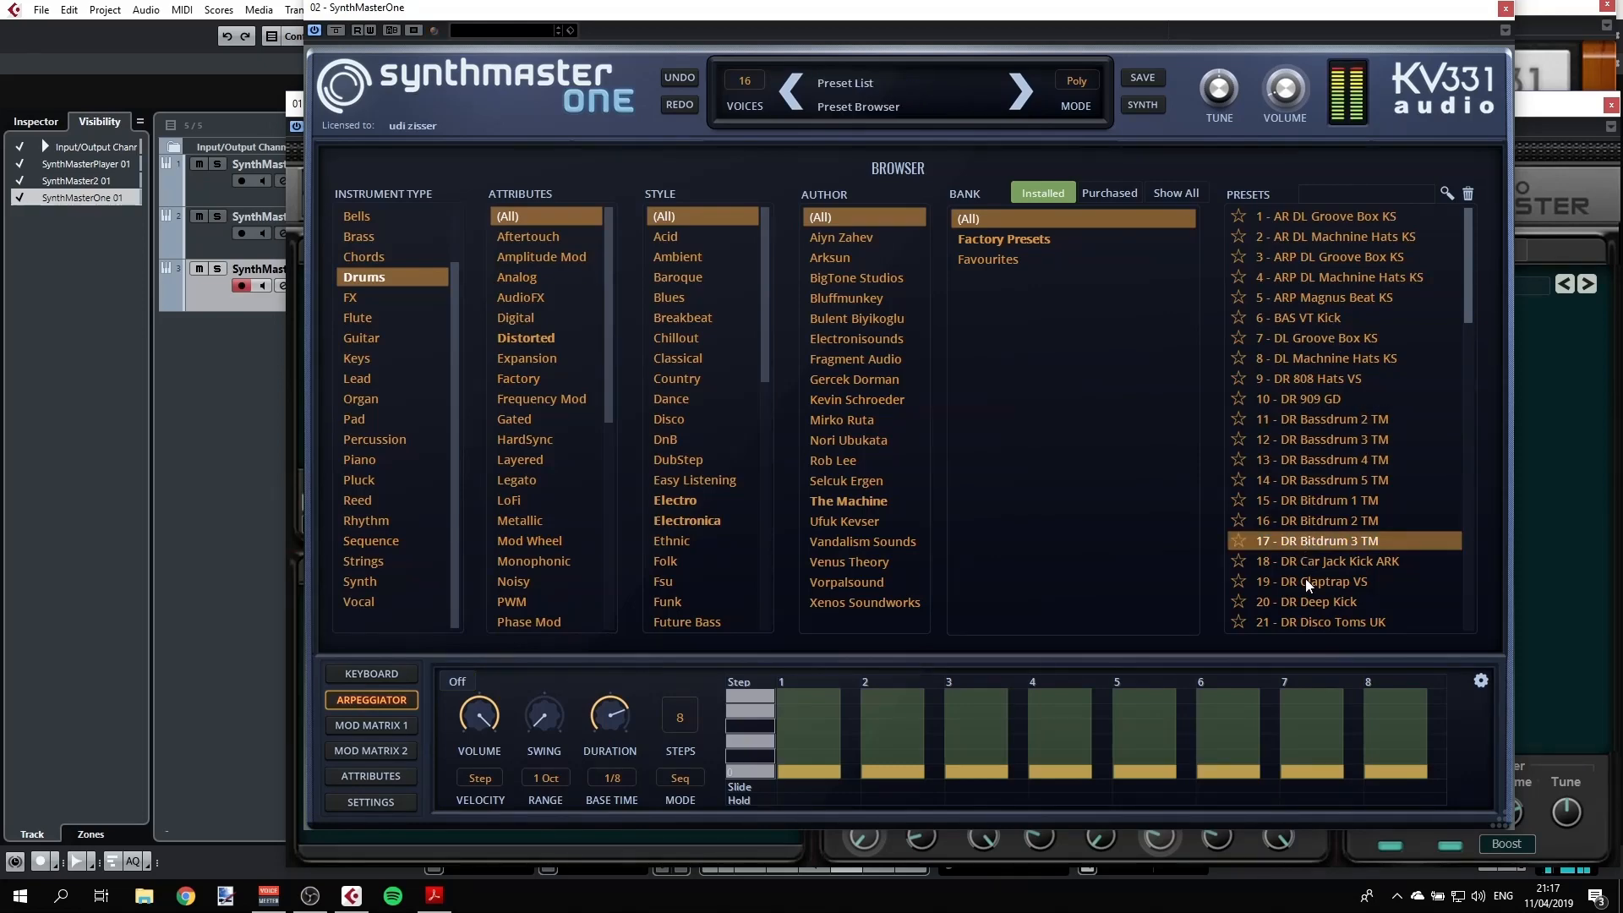
{"action": "left_click", "coordinate": [1306, 579]}
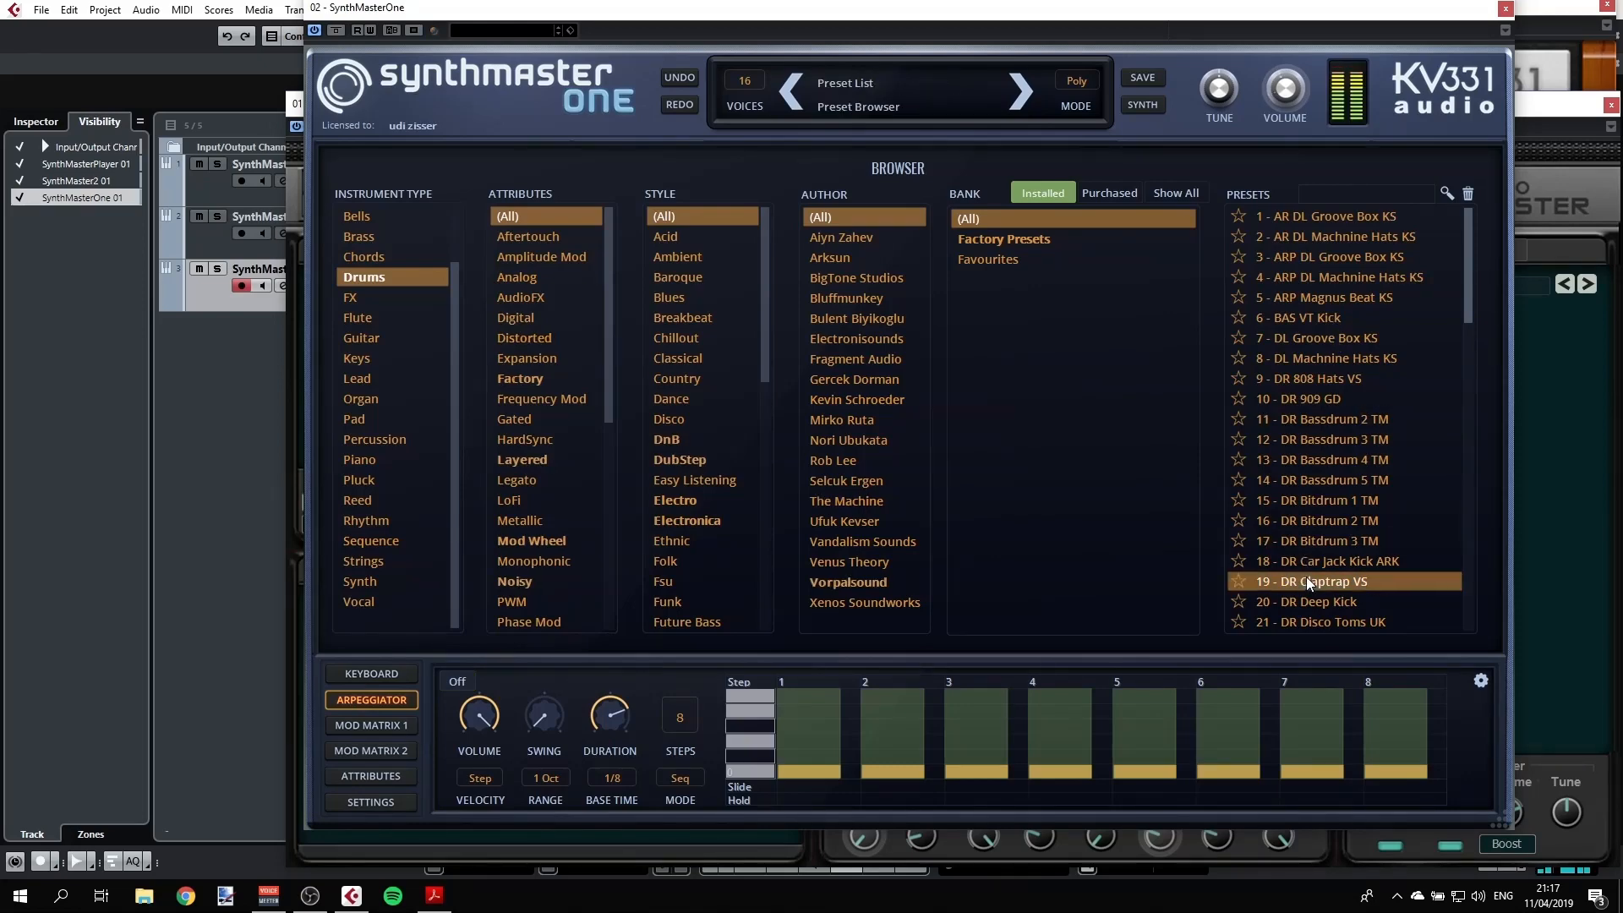
{"action": "left_click", "coordinate": [1330, 222]}
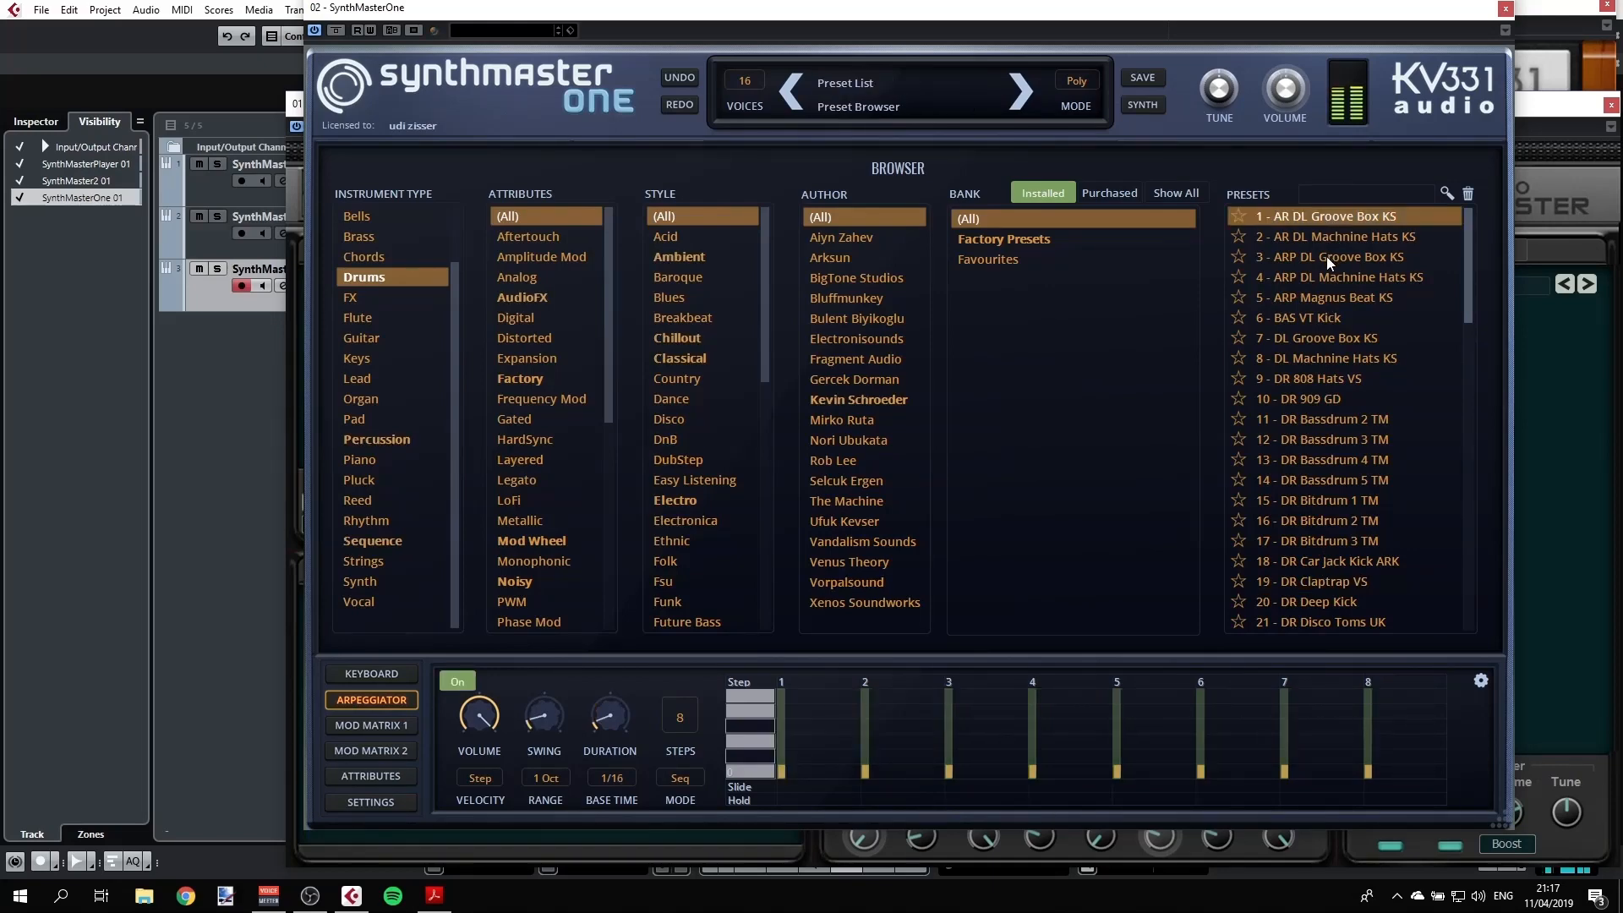
Filter the presets to Bells, audition BEL Aditive Bell Plus and BEL Ring my Bell, and load the VOC Ruta Sound preset
{"action": "left_click", "coordinate": [367, 216]}
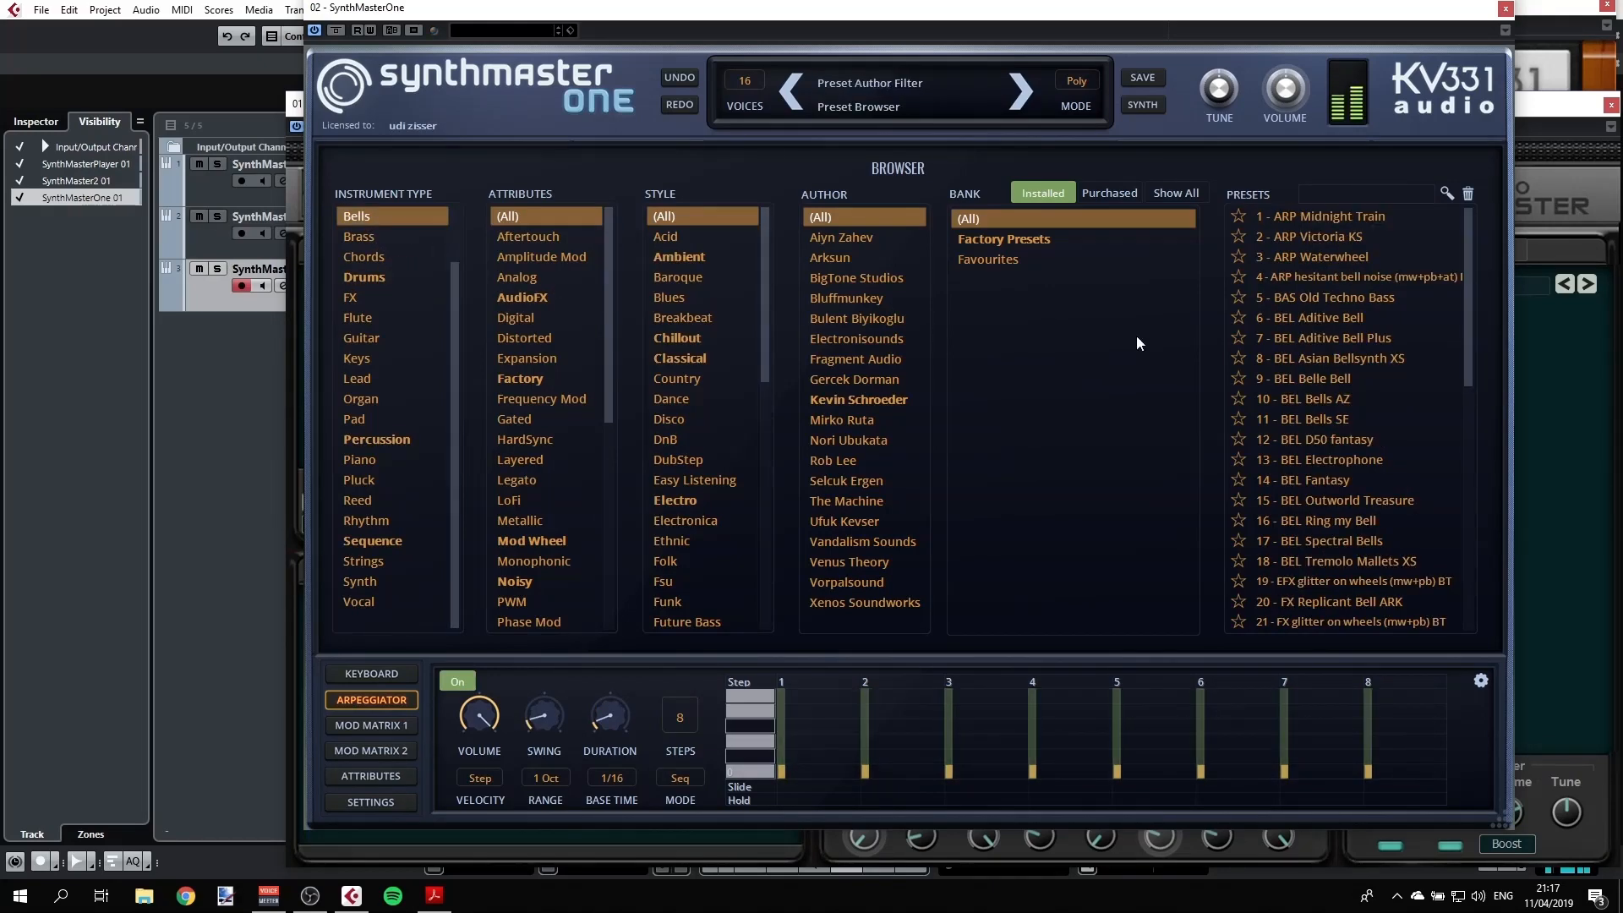
{"action": "left_click", "coordinate": [1318, 337]}
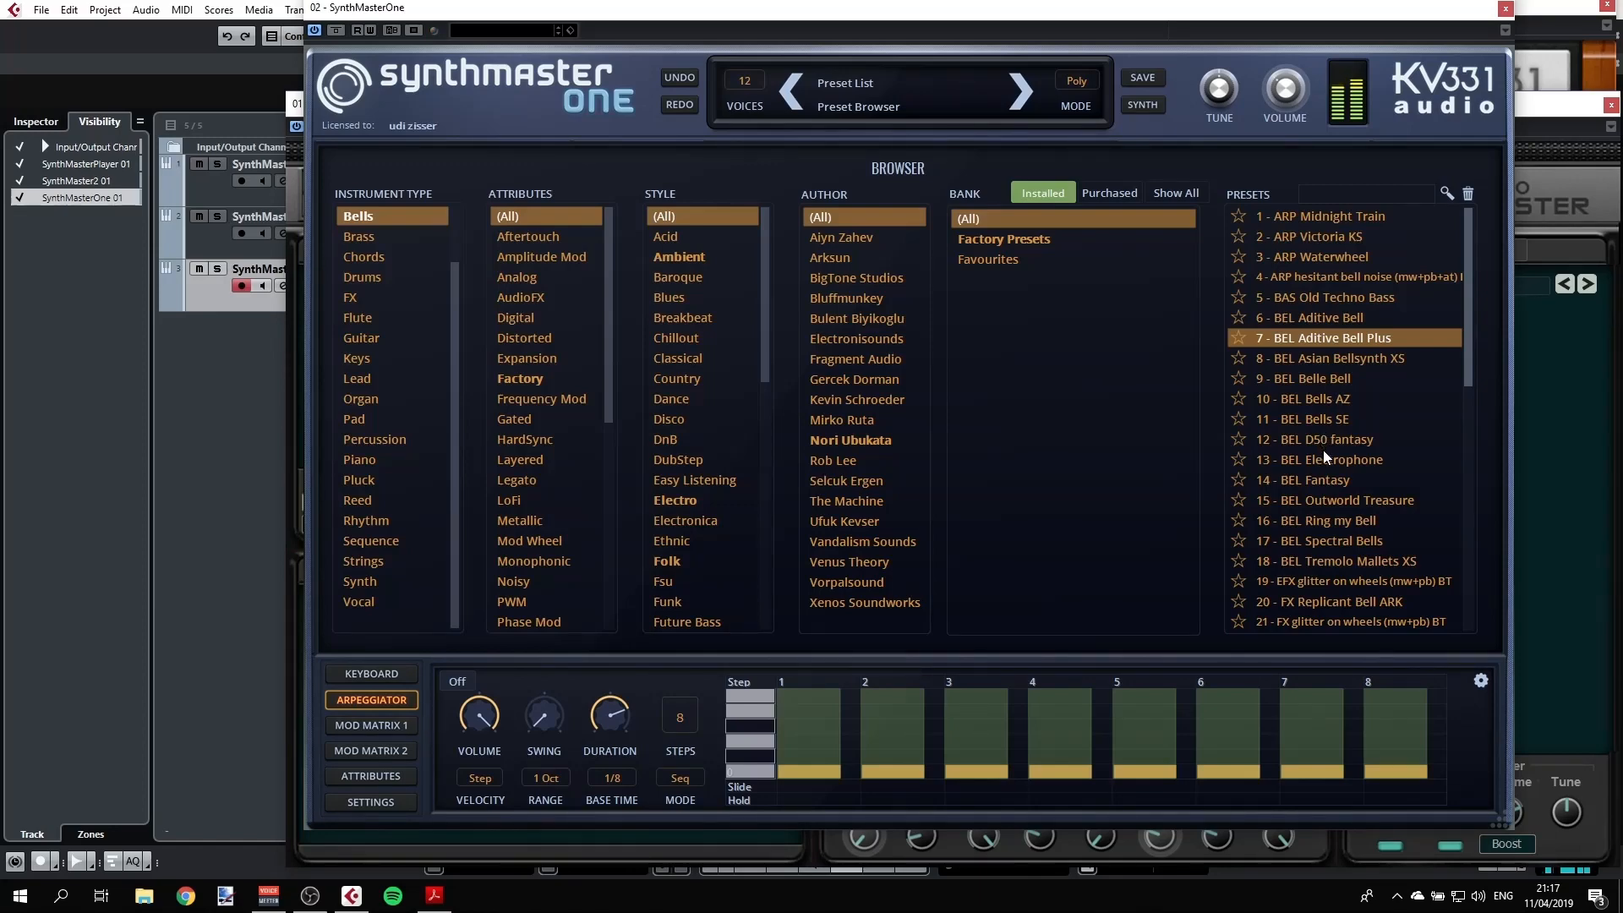
{"action": "left_click", "coordinate": [1316, 521]}
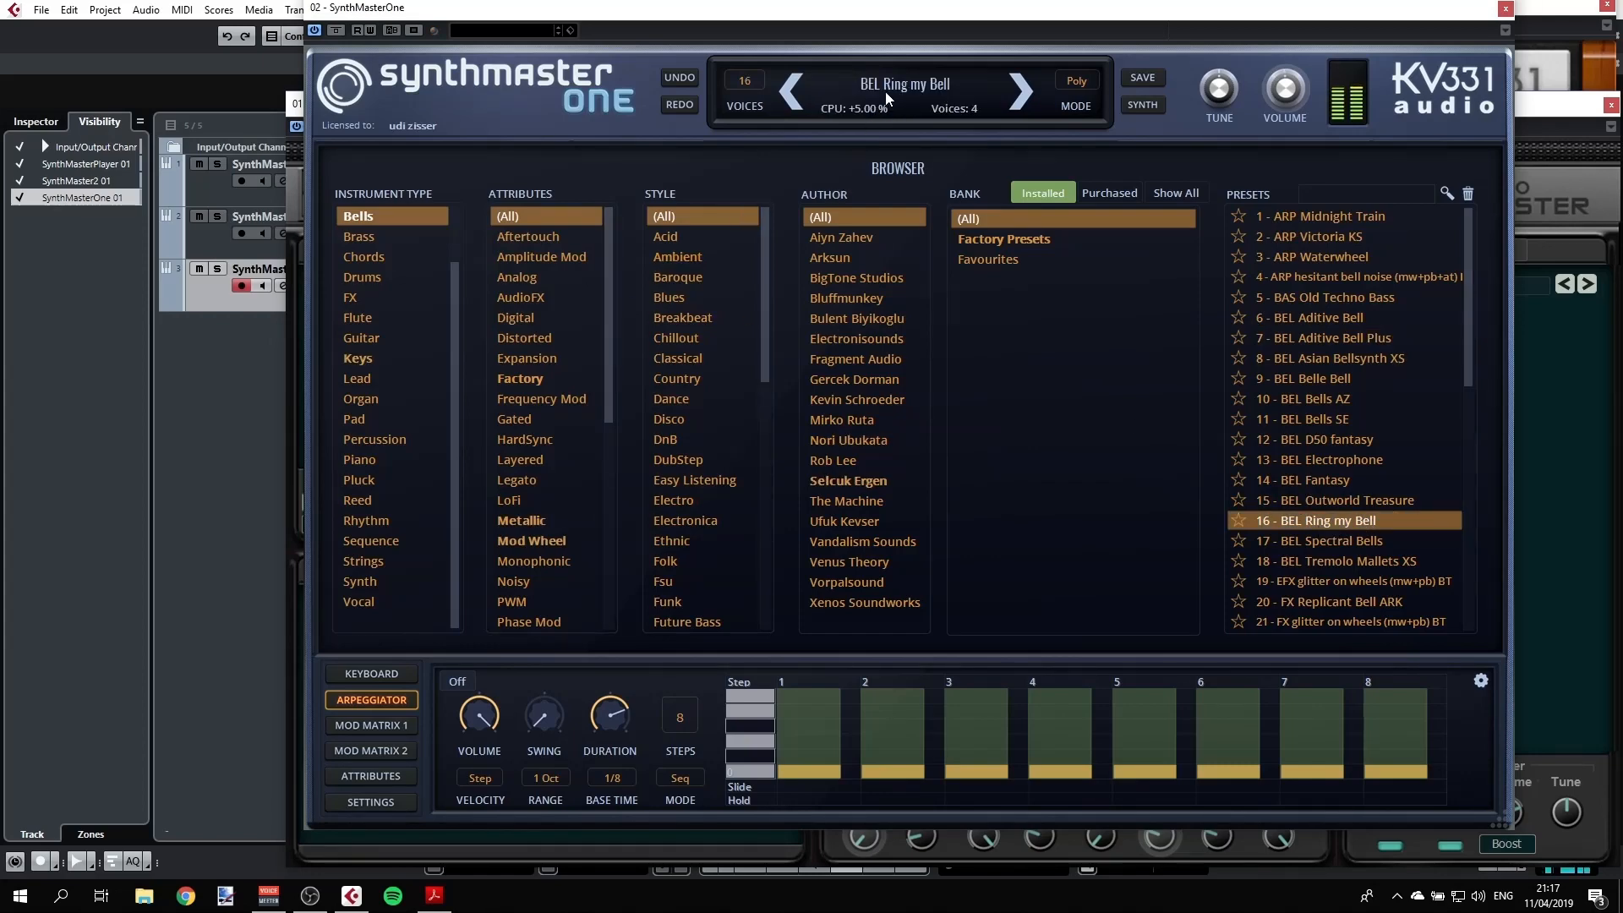
{"action": "left_click", "coordinate": [891, 83]}
{"action": "left_click", "coordinate": [930, 114]}
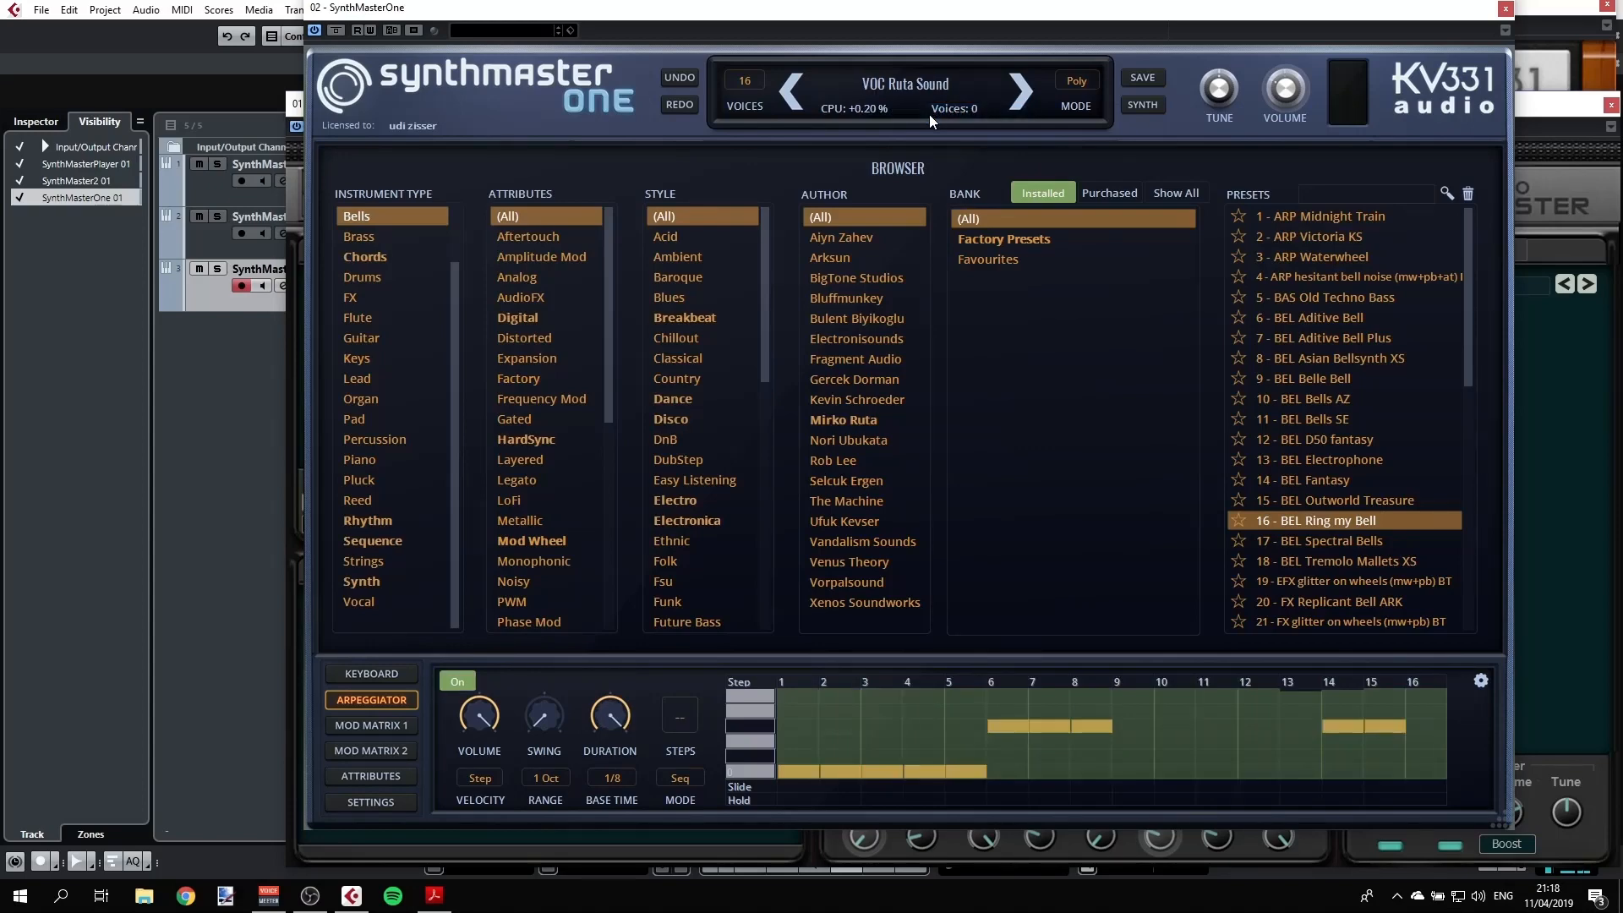